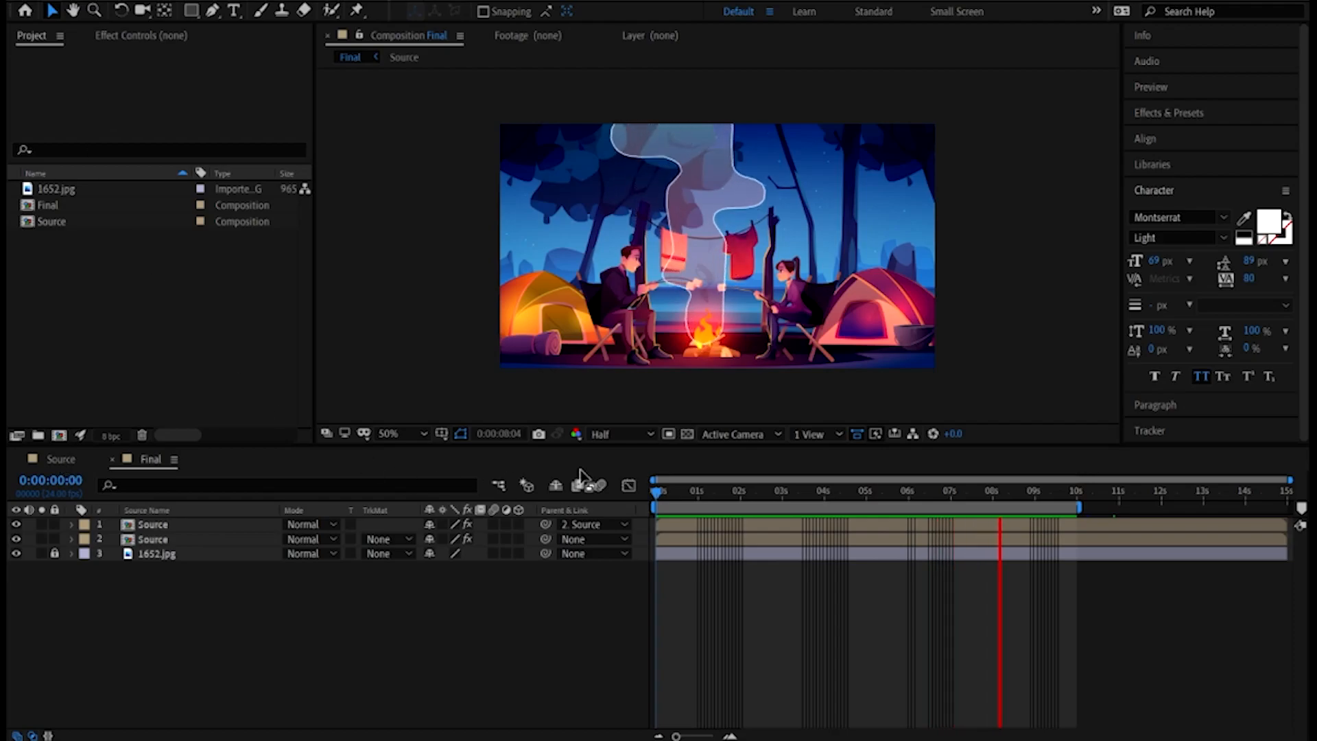
# Start a new, empty project in place of the open campfire project
pyautogui.click(733, 498)
pyautogui.hotkey('alt', 'f')
pyautogui.moveTo(29, 9)
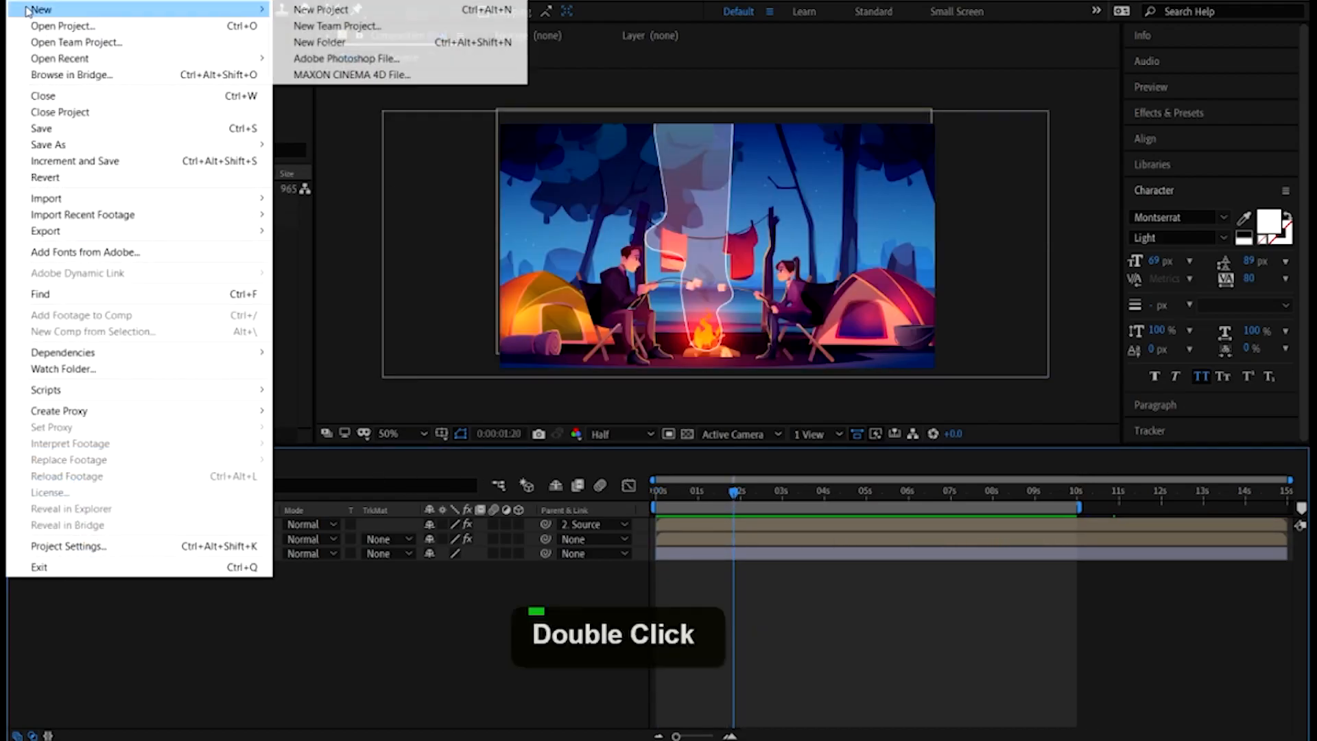
pyautogui.click(360, 11)
pyautogui.click(679, 379)
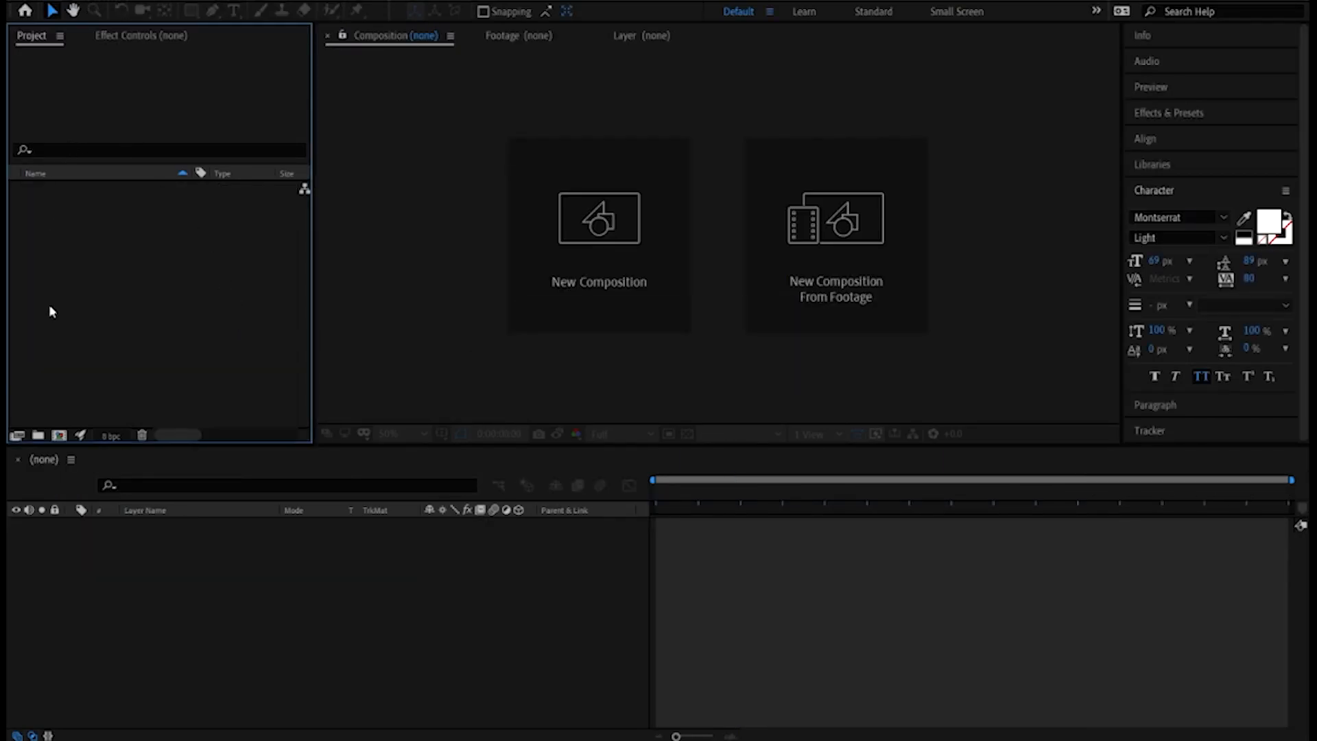
# Begin a new composition and name it Source
pyautogui.click(59, 437)
pyautogui.moveTo(731, 171); pyautogui.dragTo(524, 121)
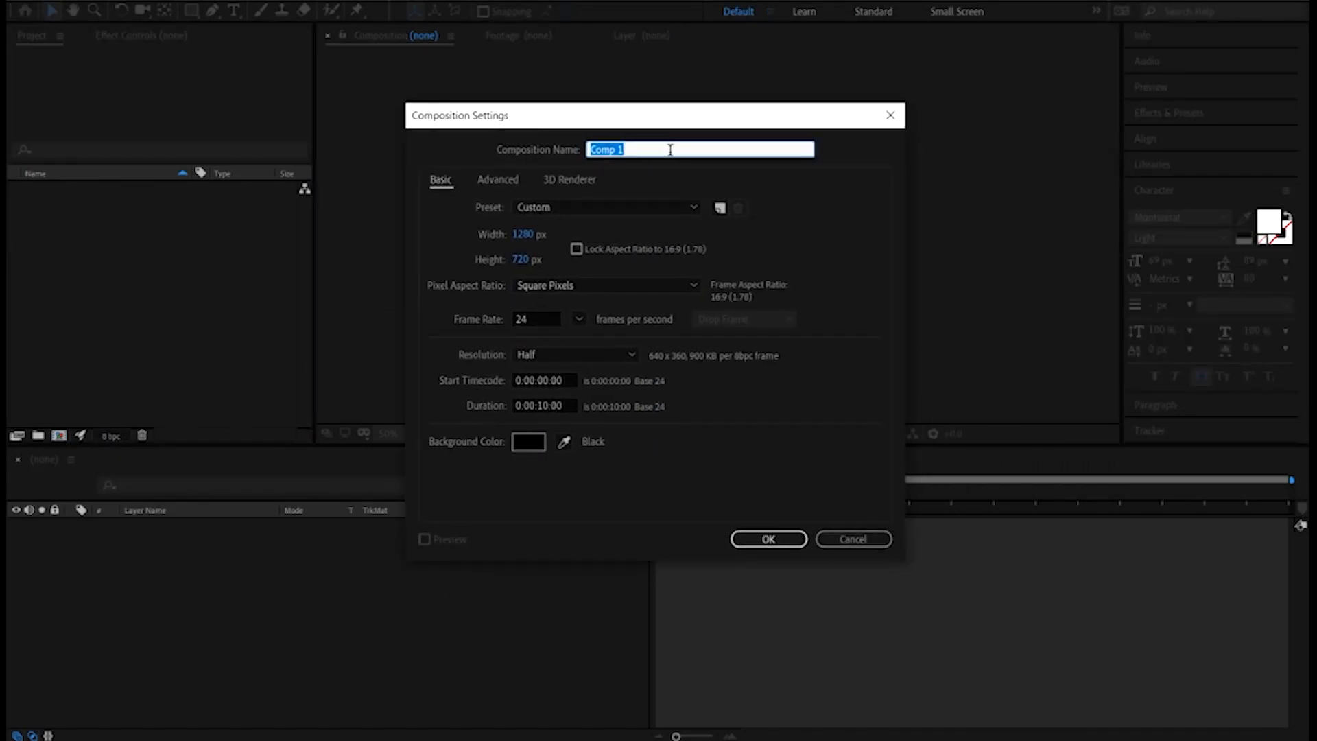
pyautogui.write('Spir')
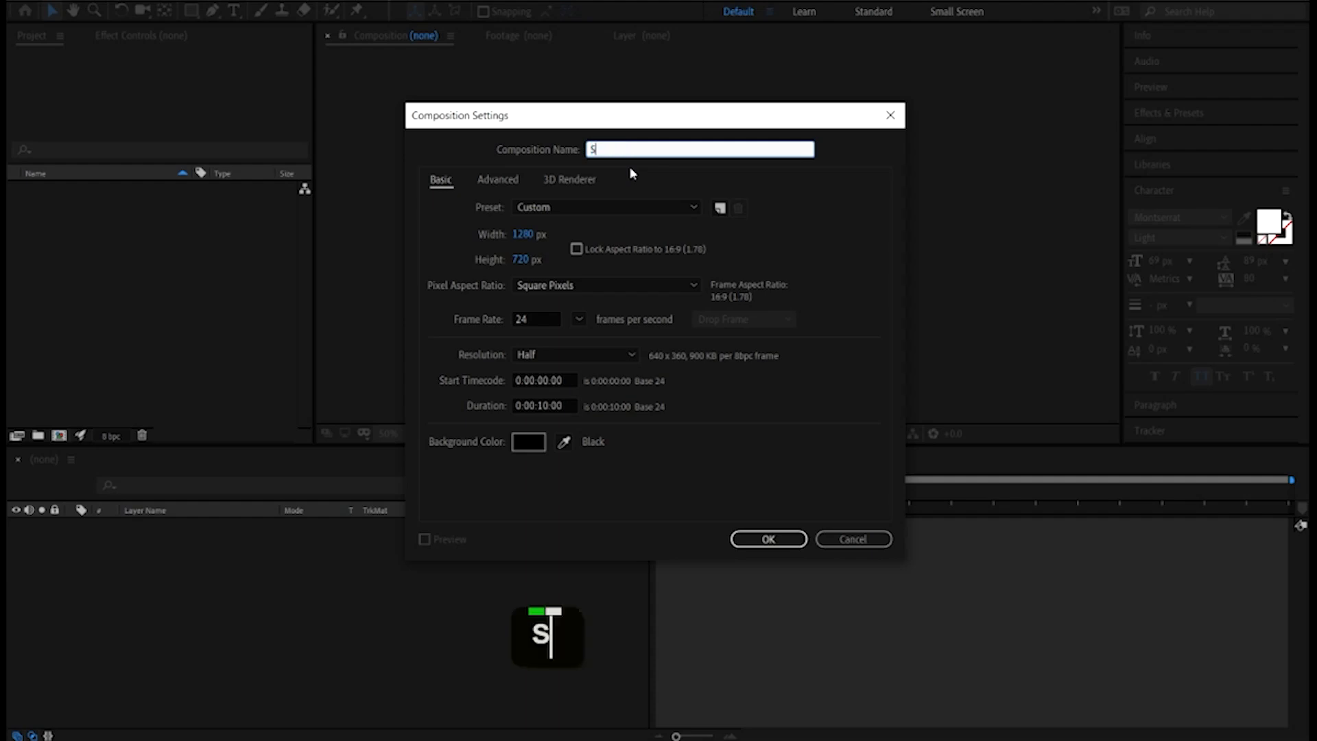
pyautogui.press('BackSpace')
pyautogui.press('BackSpace')
pyautogui.press('BackSpace')
pyautogui.write('ource')
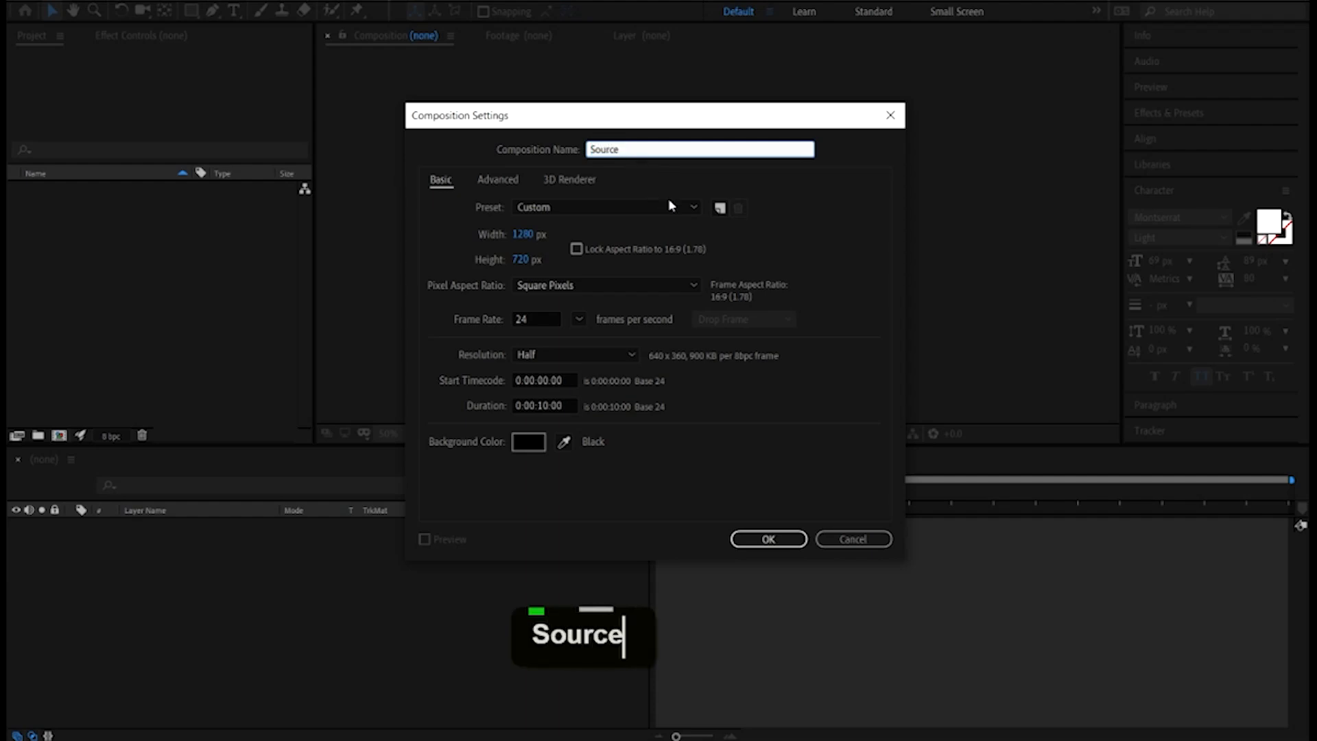
pyautogui.click(785, 233)
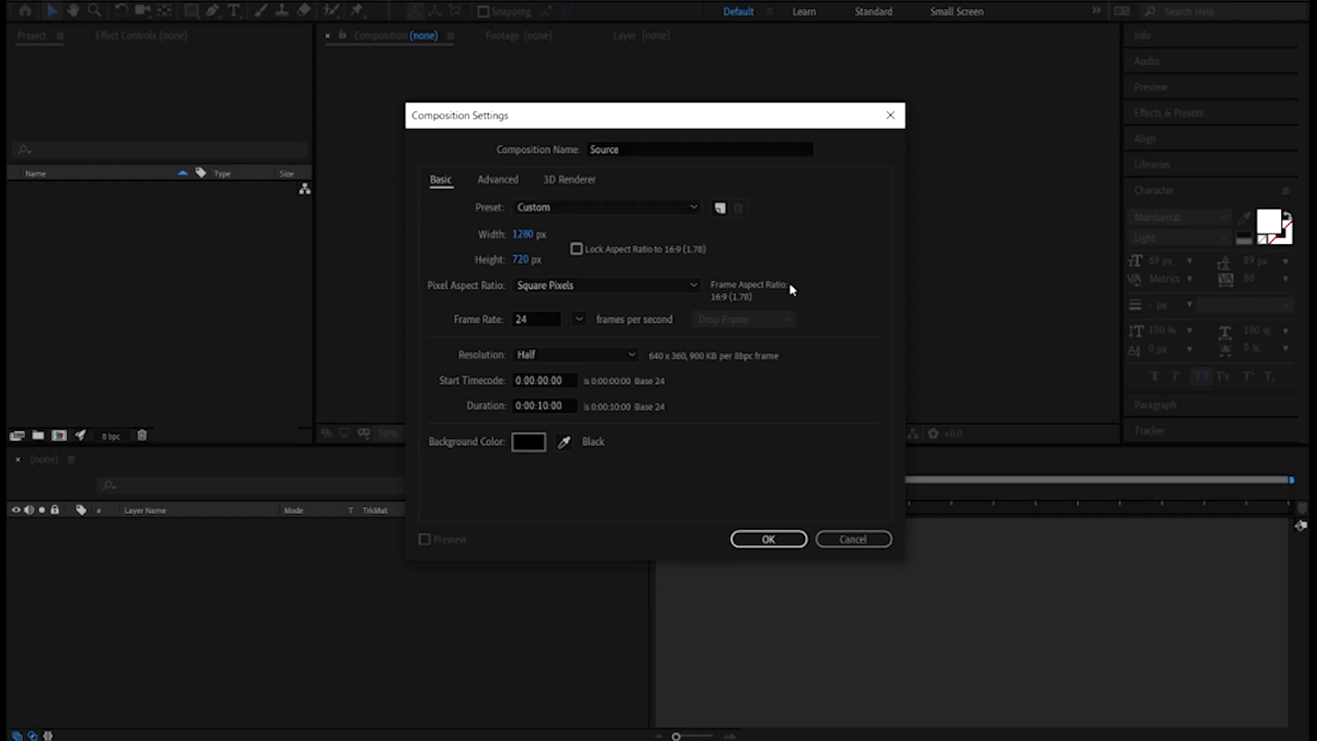
# Set the Source composition's width to 1280 px and its height to 720 px
pyautogui.click(523, 234)
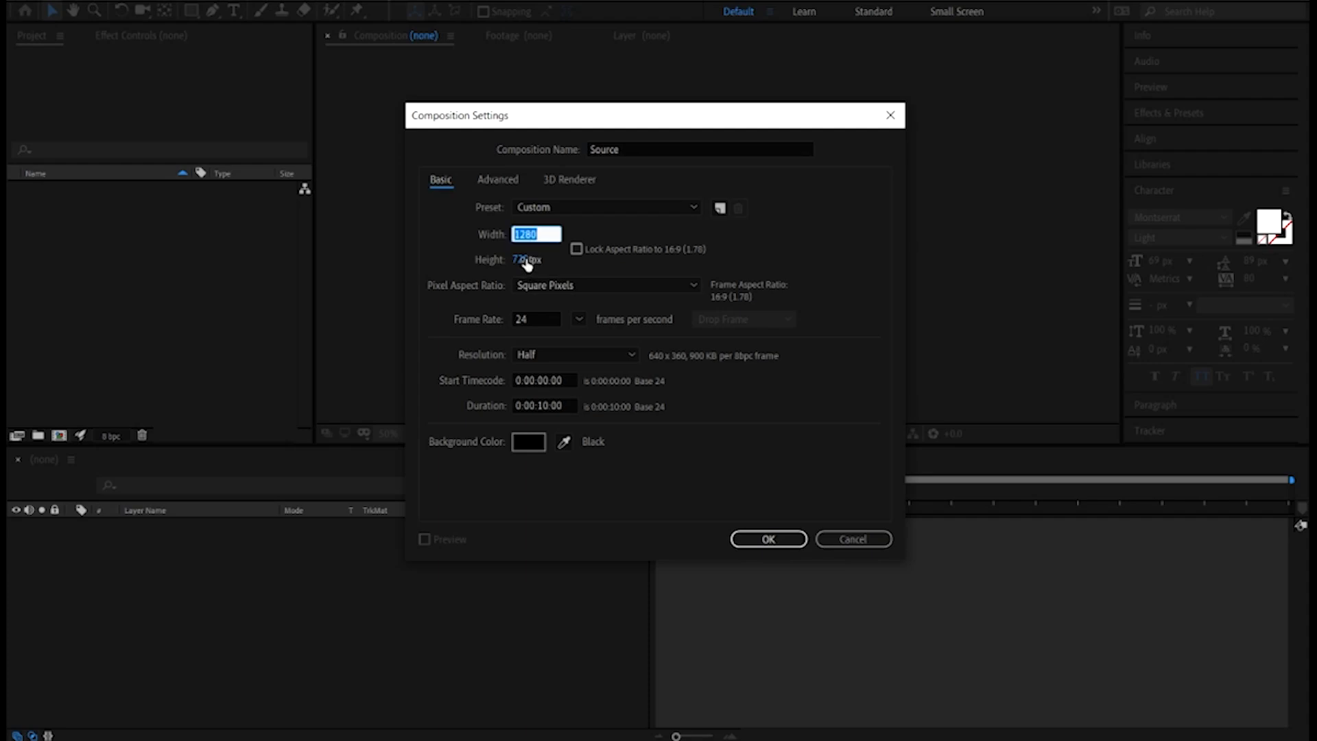
pyautogui.doubleClick(523, 260)
pyautogui.click(526, 235)
pyautogui.click(528, 262)
pyautogui.click(528, 235)
pyautogui.write('1280')
pyautogui.click(523, 259)
pyautogui.write('720')
pyautogui.click(458, 261)
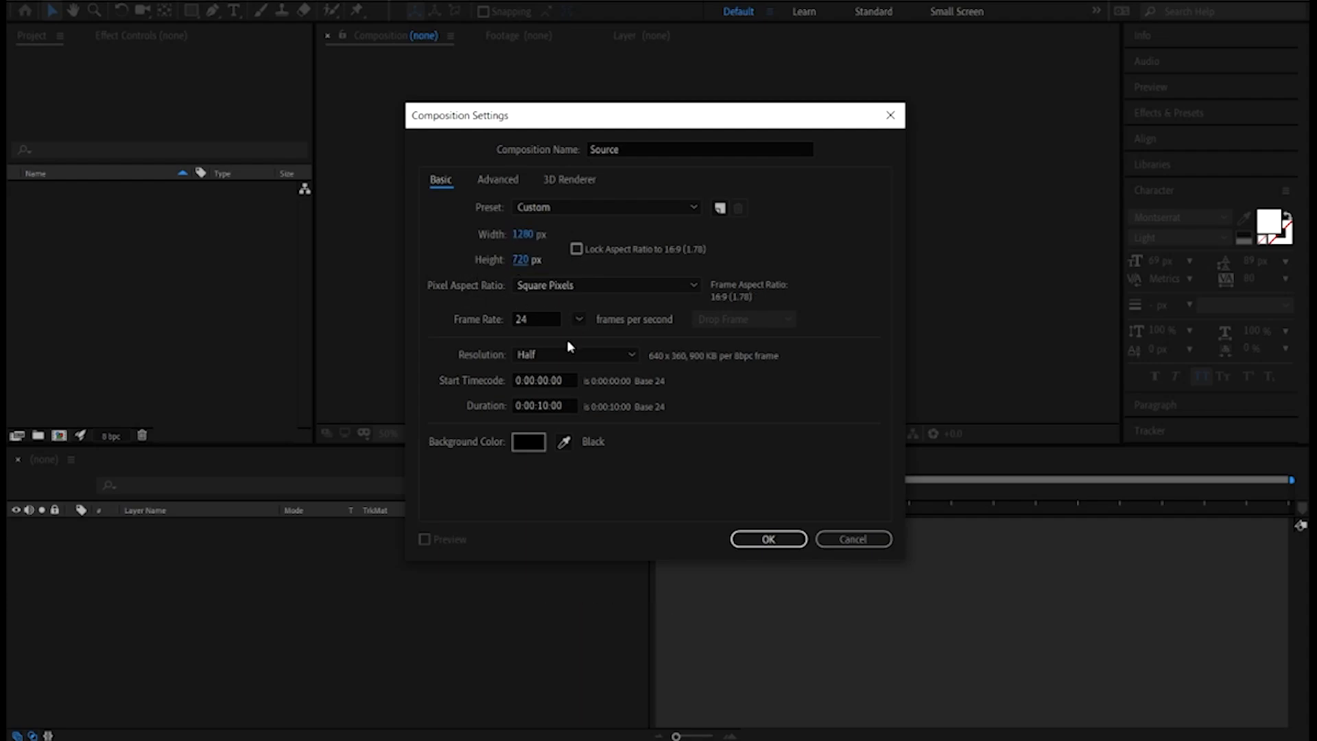
# Set the composition's frame rate to 24 frames per second and its duration to 15 seconds
pyautogui.click(580, 319)
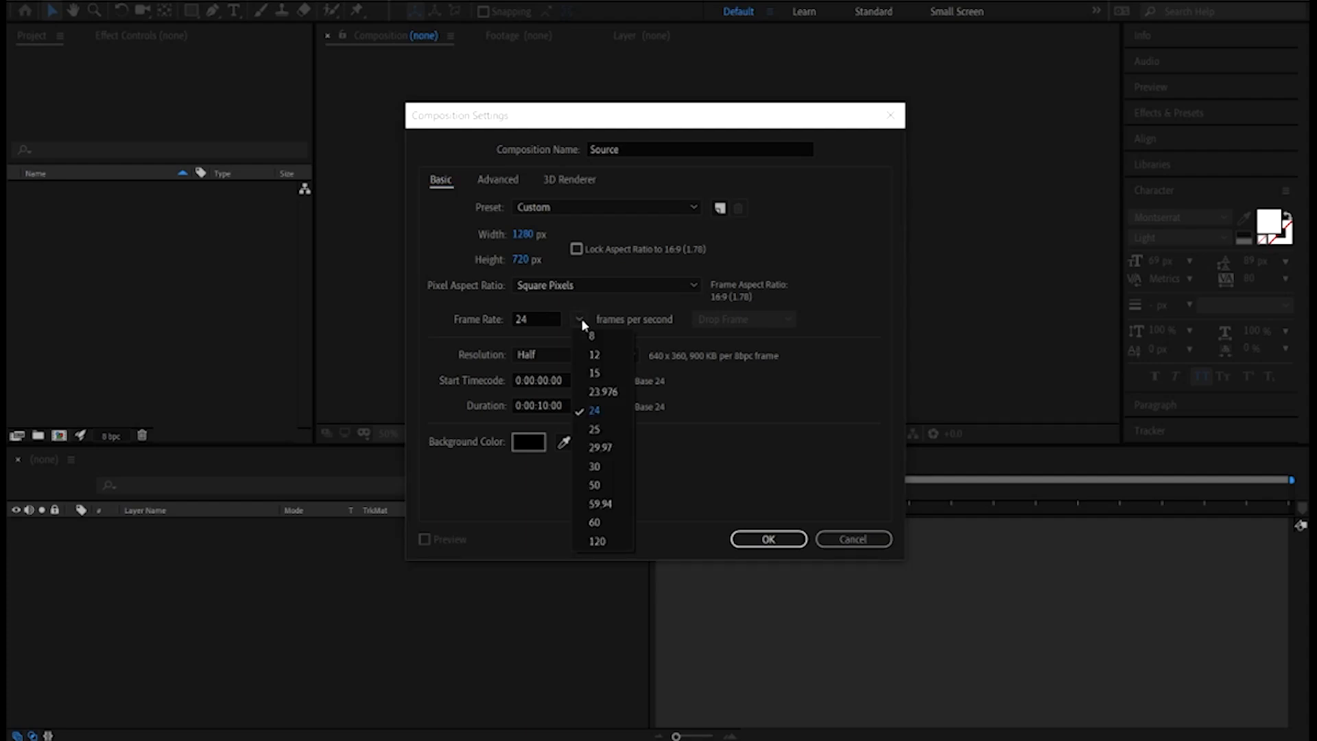
pyautogui.click(606, 411)
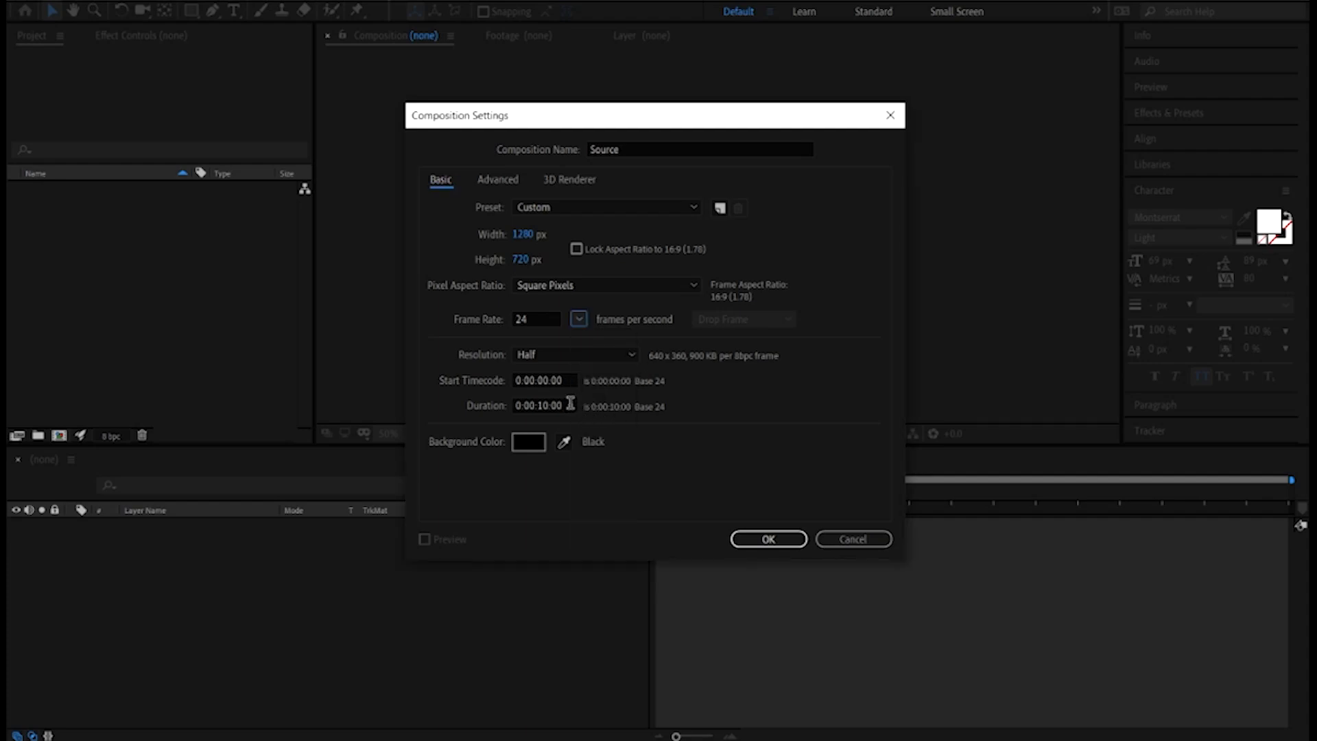
pyautogui.moveTo(572, 406); pyautogui.dragTo(490, 410)
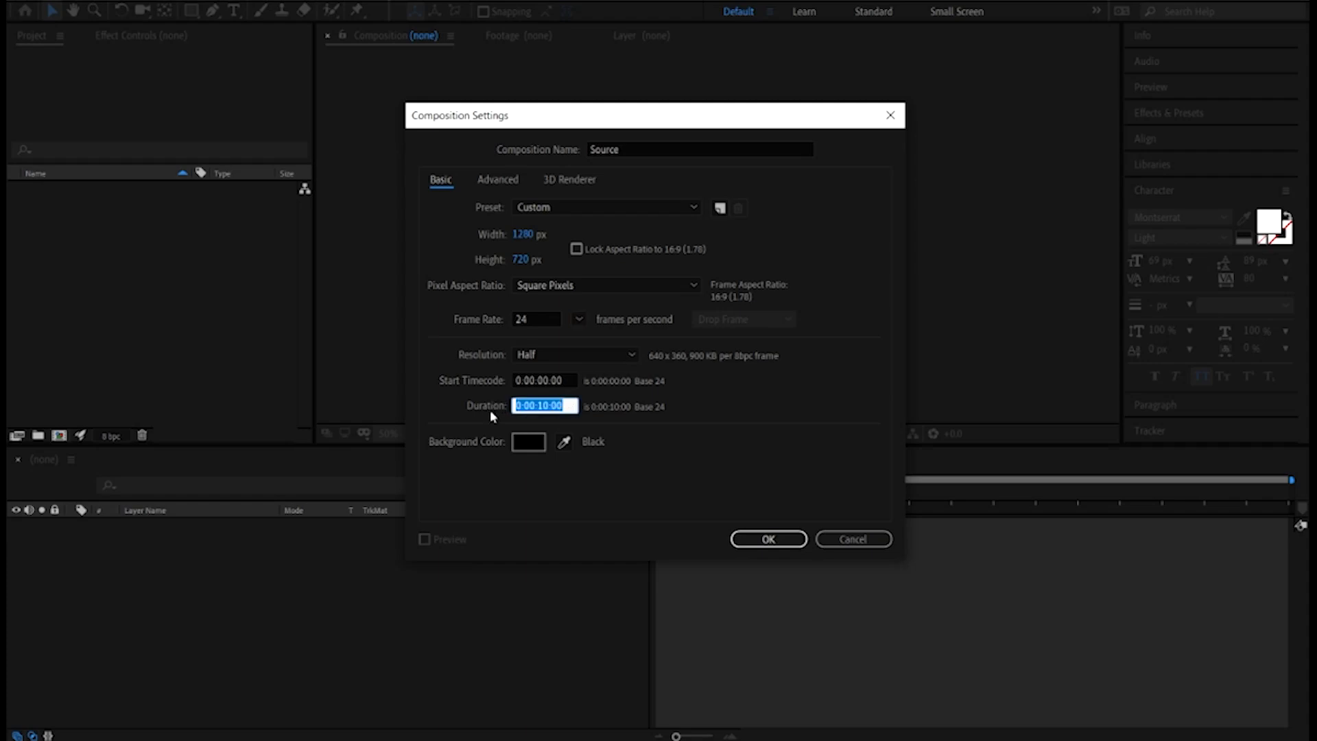
pyautogui.write('15')
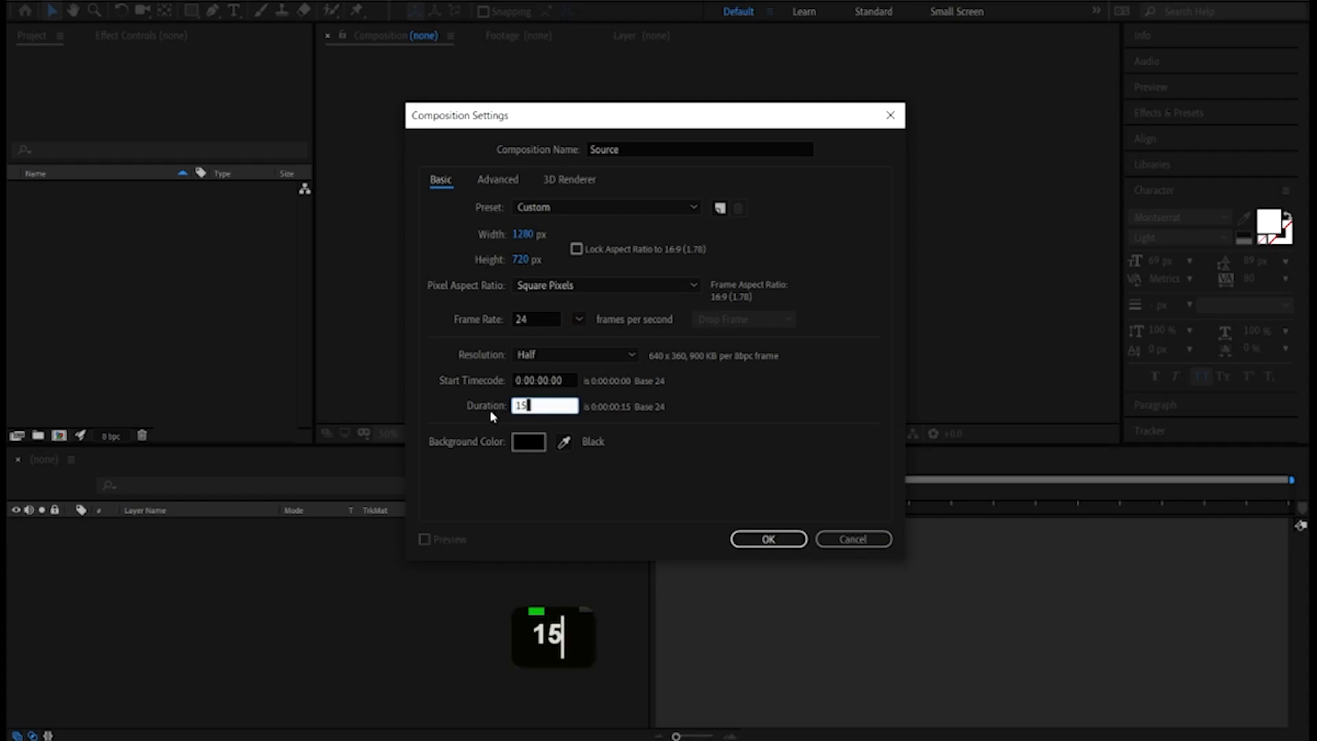
pyautogui.write('00')
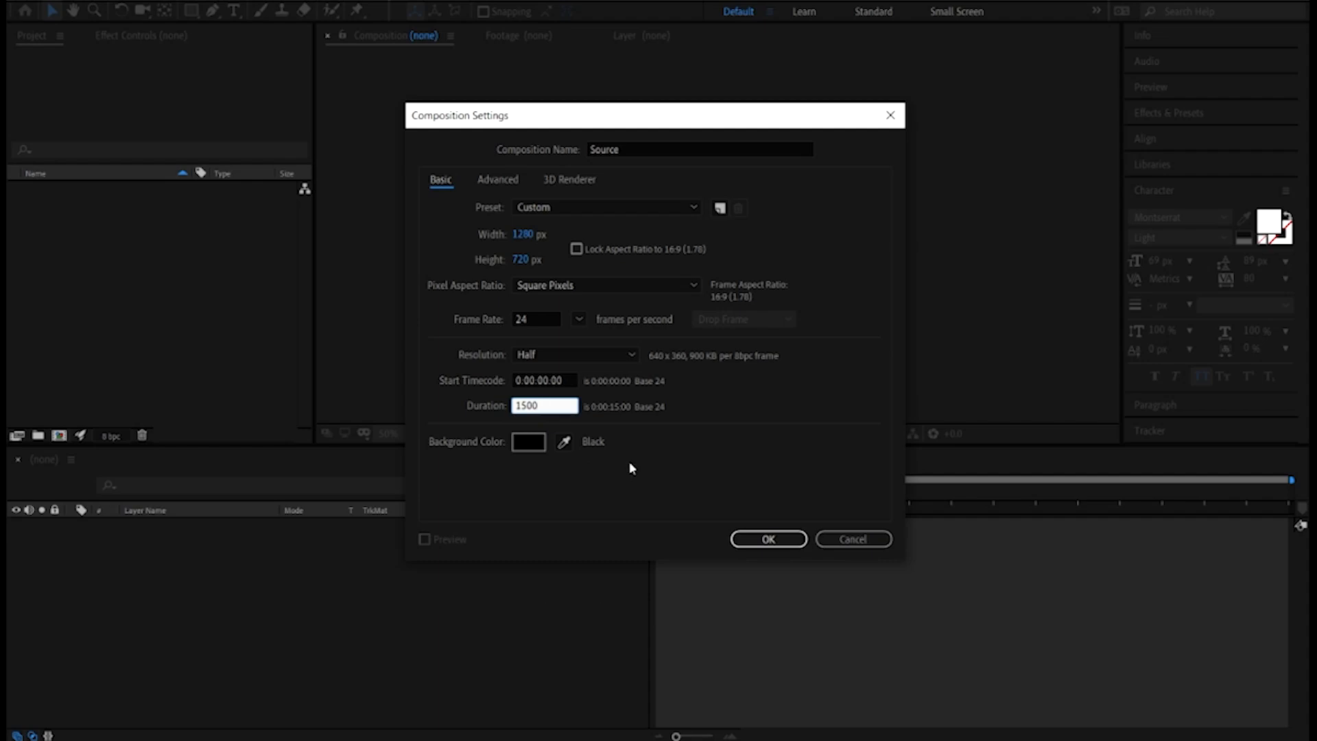
pyautogui.click(616, 386)
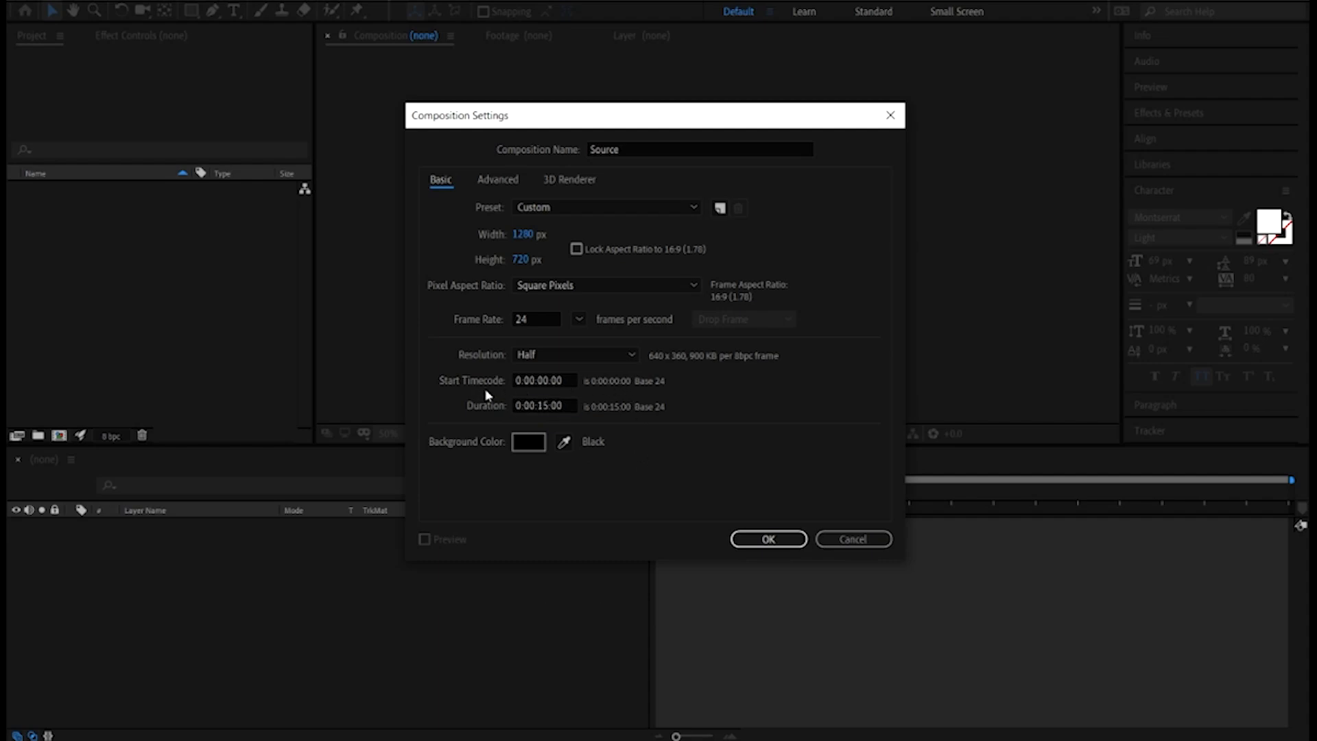
# Choose Half resolution for the composition and create it with the start timecode at zero
pyautogui.click(575, 381)
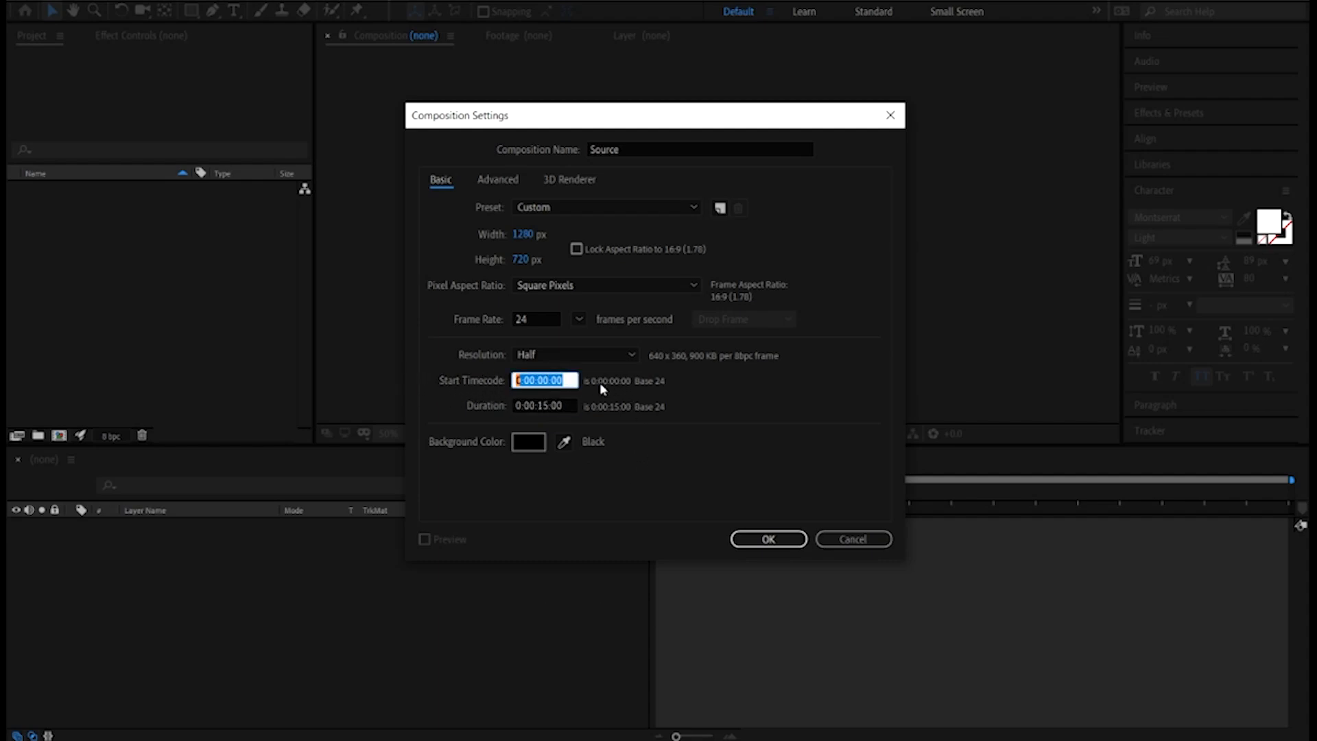
pyautogui.click(632, 391)
pyautogui.click(599, 352)
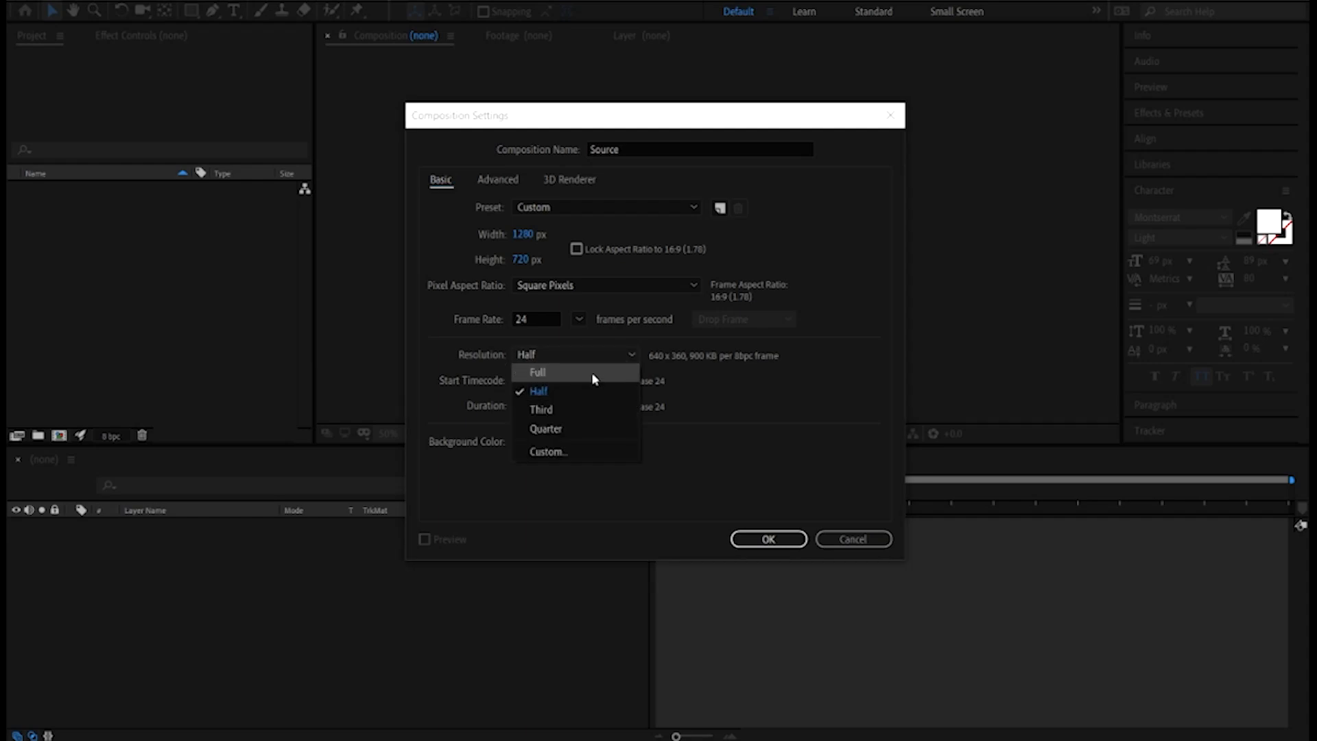
pyautogui.click(606, 389)
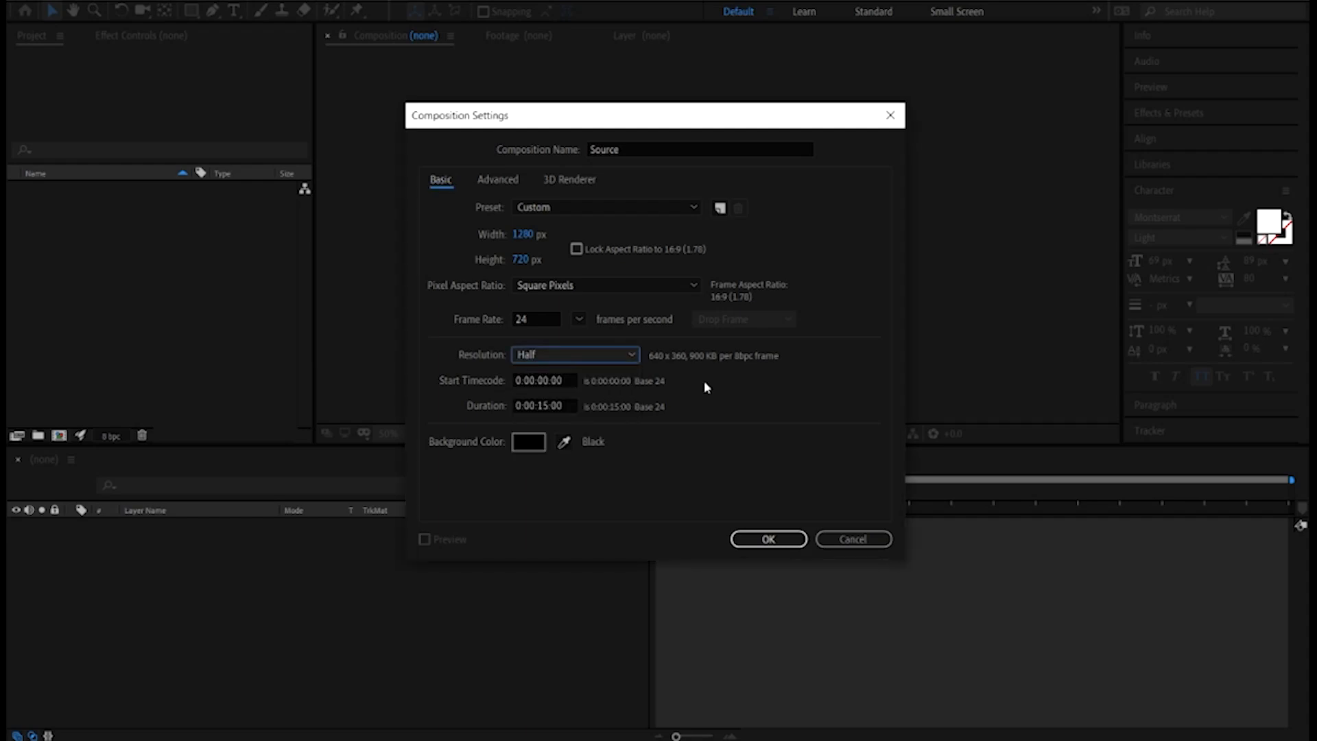
pyautogui.click(767, 540)
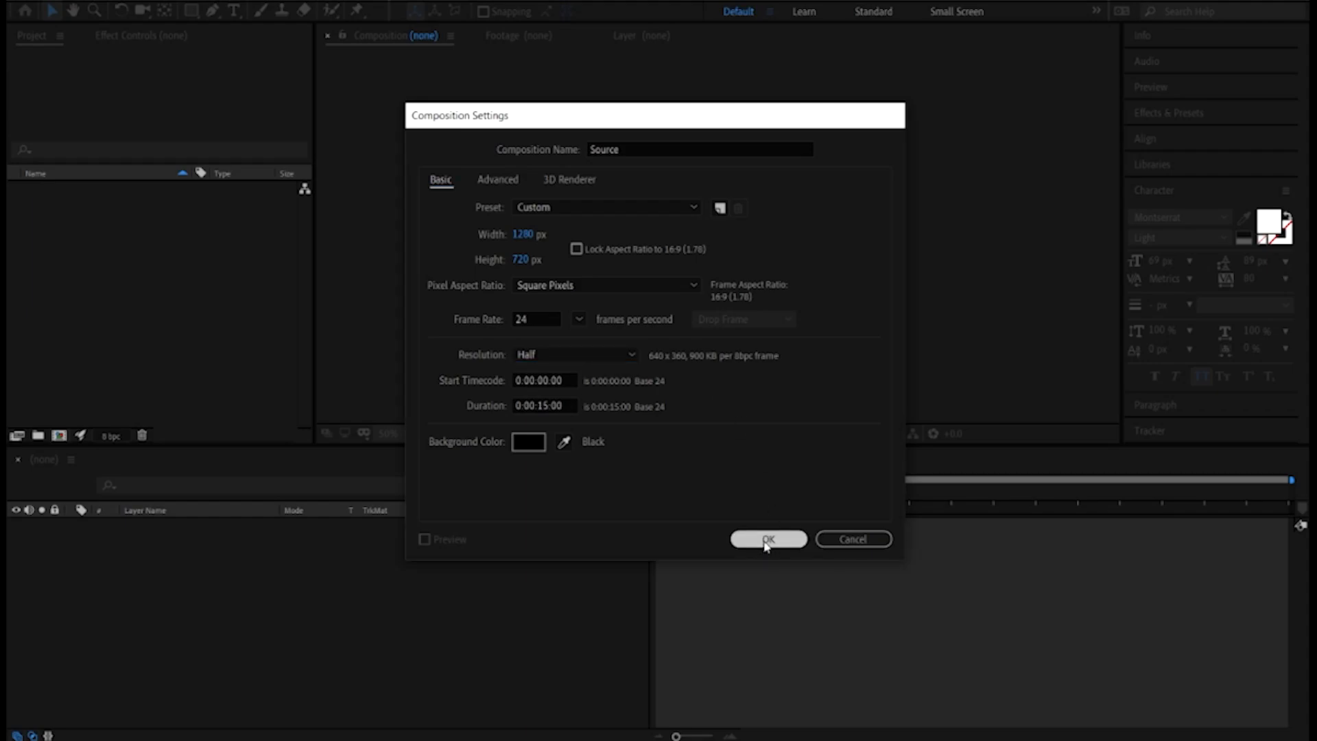
# Draw a closed four-point tapered column with the Pen tool, wider above the frame and narrower below it
pyautogui.click(420, 434)
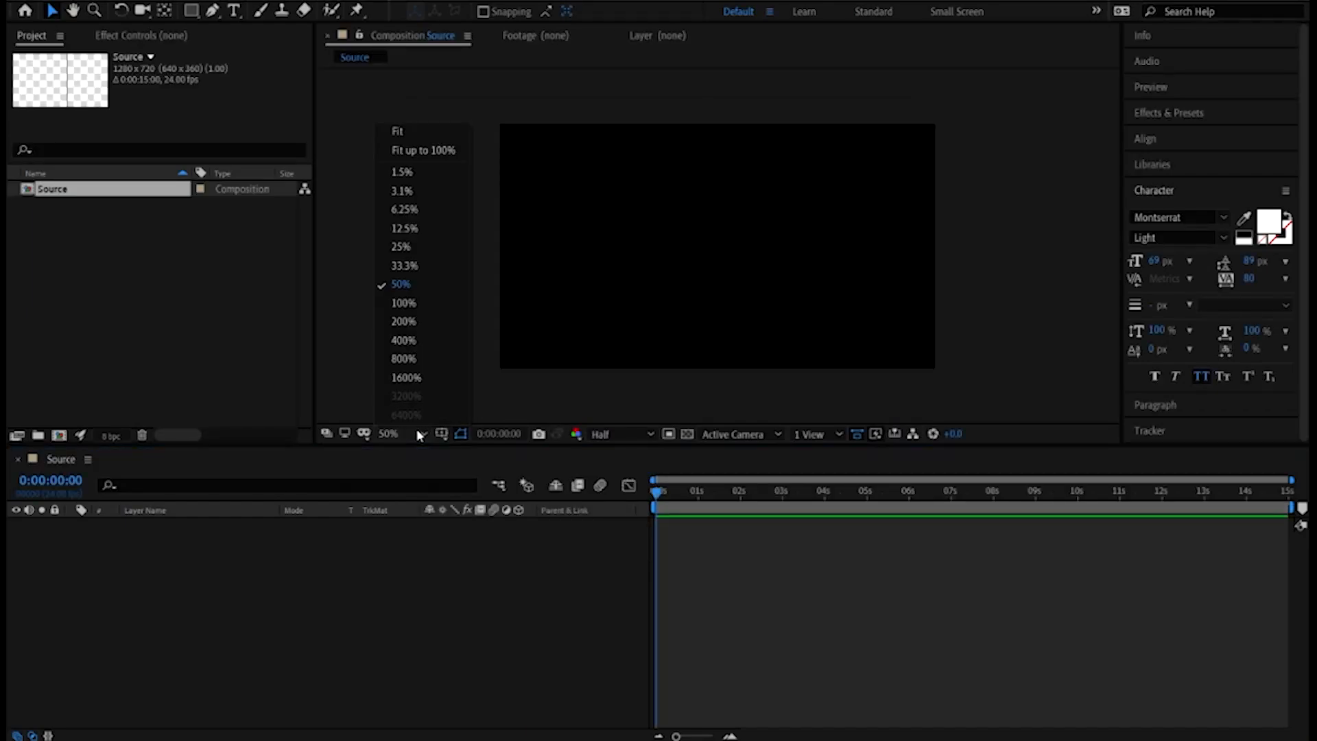
pyautogui.click(415, 131)
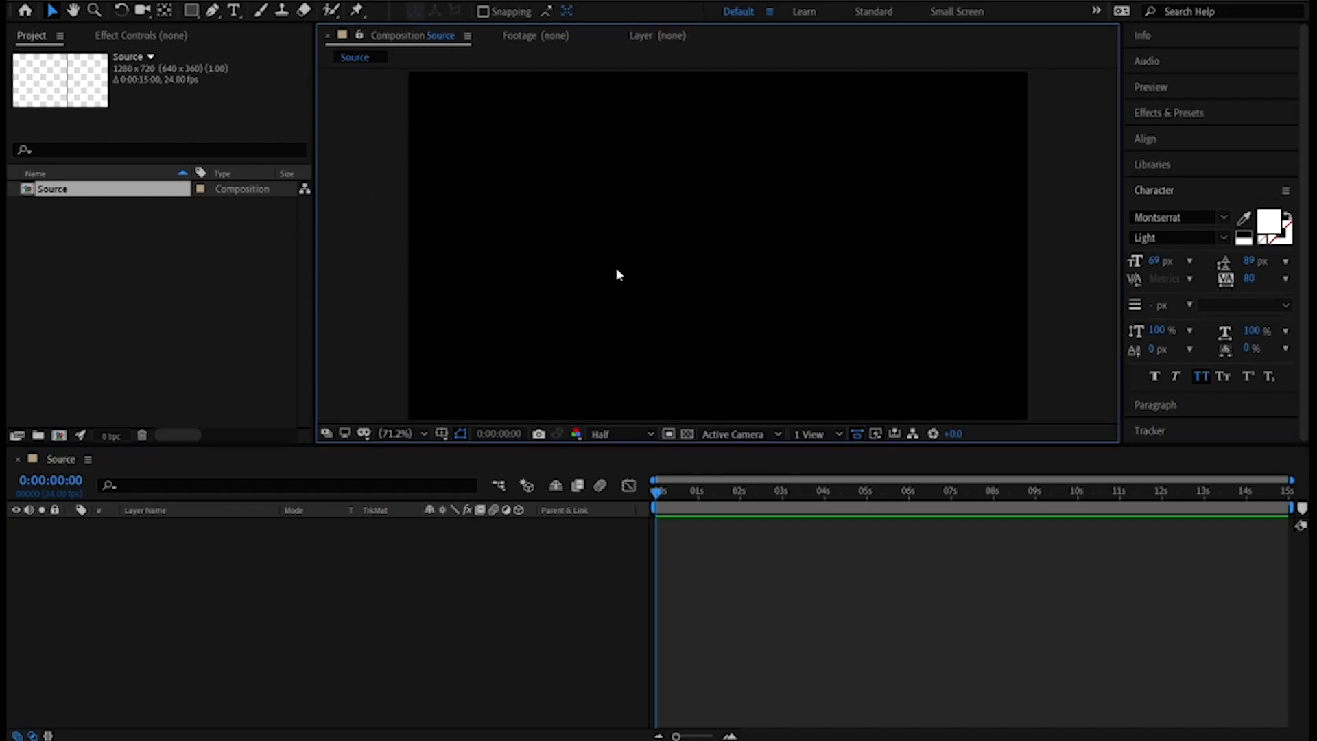
pyautogui.click(212, 10)
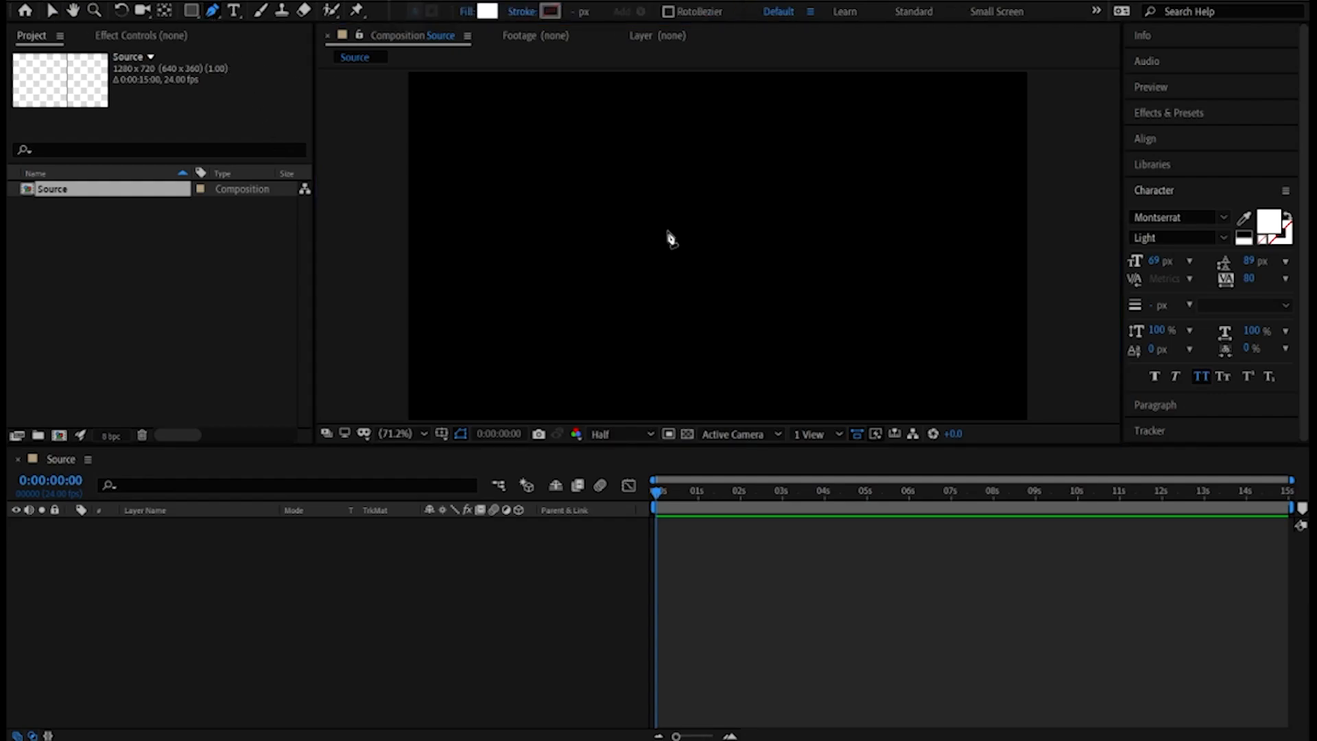
pyautogui.scroll(-1, 671, 239)
pyautogui.click(656, 107)
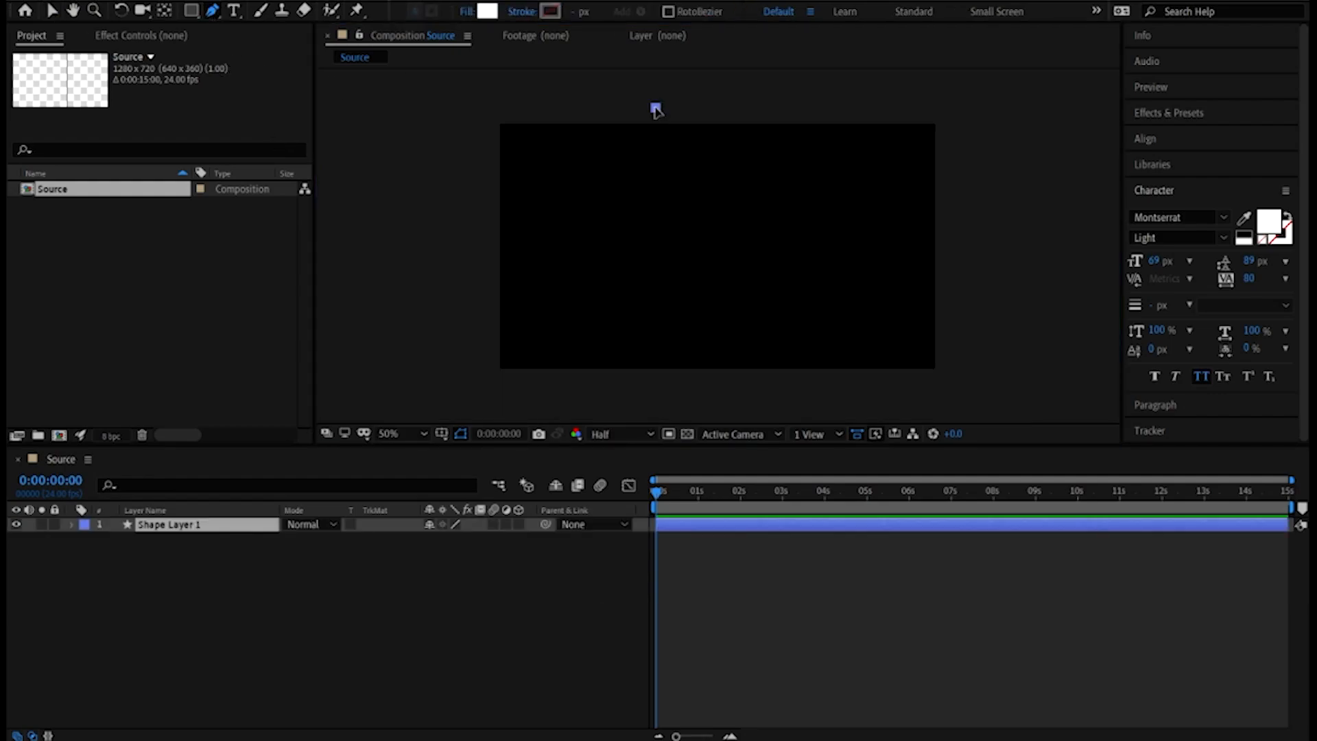
pyautogui.click(763, 108)
pyautogui.click(738, 383)
pyautogui.click(689, 384)
pyautogui.click(656, 109)
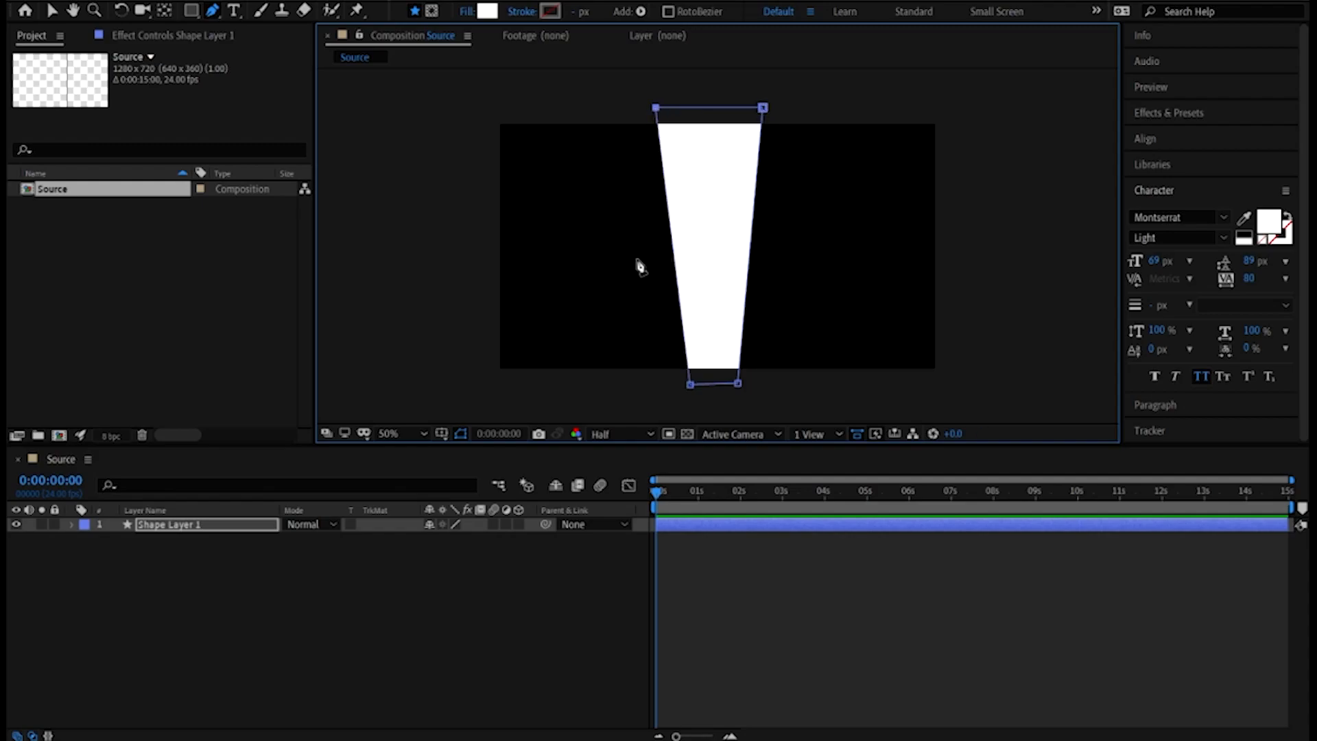
# Widen the column's upper edge slightly on both sides and shift its lower corners a little to the left
pyautogui.moveTo(657, 108); pyautogui.dragTo(652, 108)
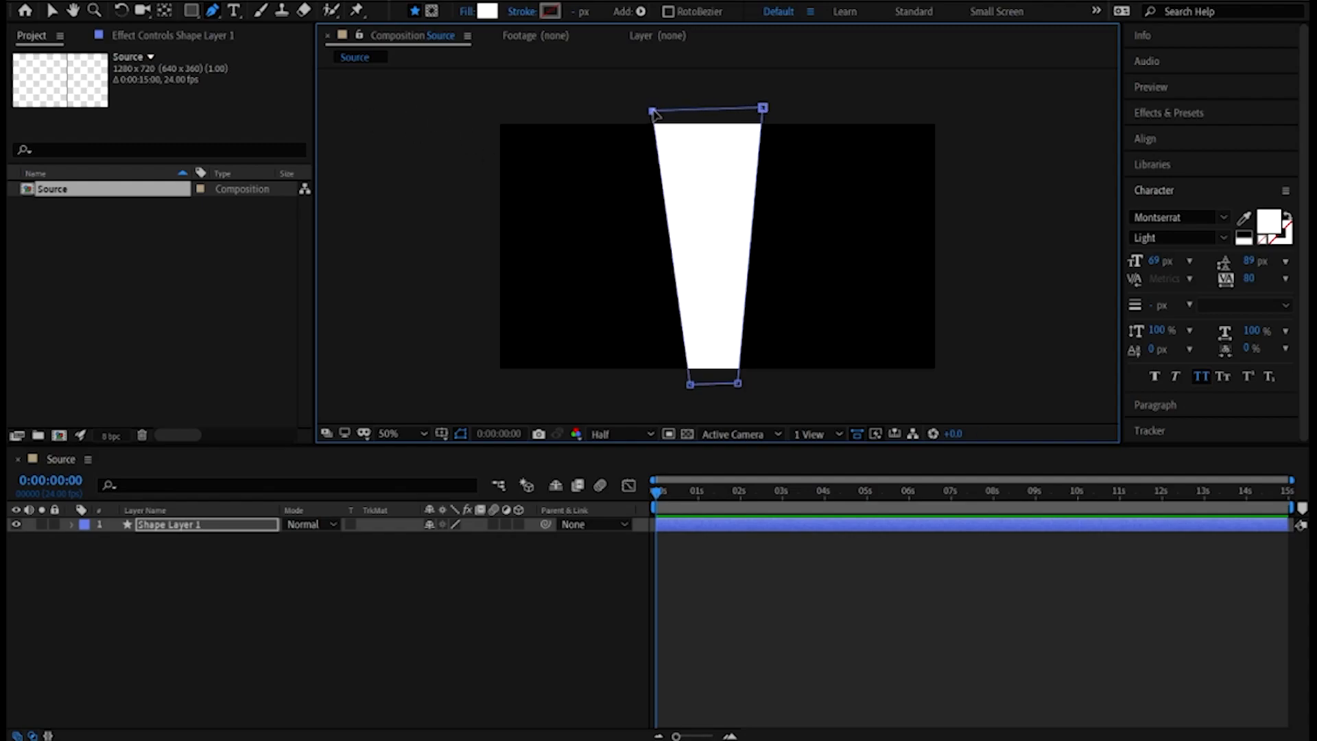
pyautogui.moveTo(763, 108); pyautogui.dragTo(769, 108)
pyautogui.moveTo(691, 384); pyautogui.dragTo(733, 385)
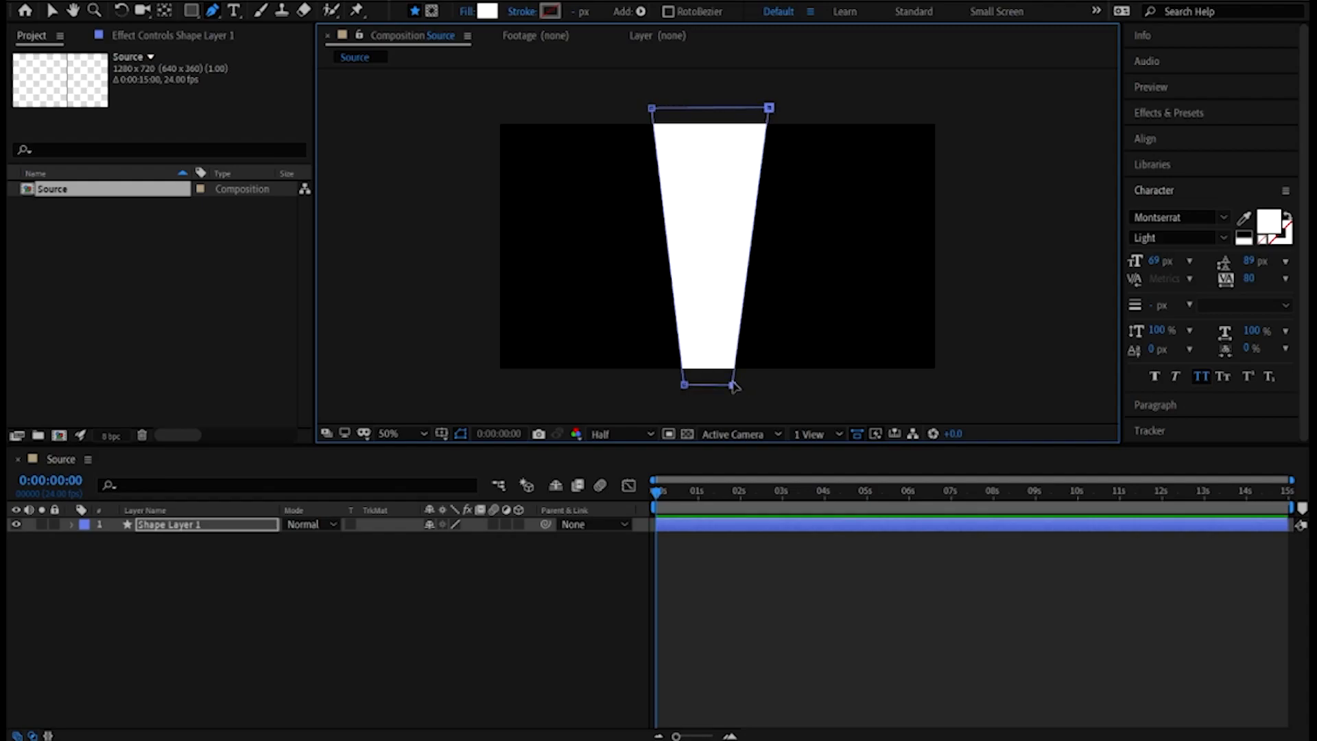
# Give the tapered column a white fill (FFFFFF) and no stroke
pyautogui.click(489, 13)
pyautogui.moveTo(88, 100); pyautogui.dragTo(6, 45)
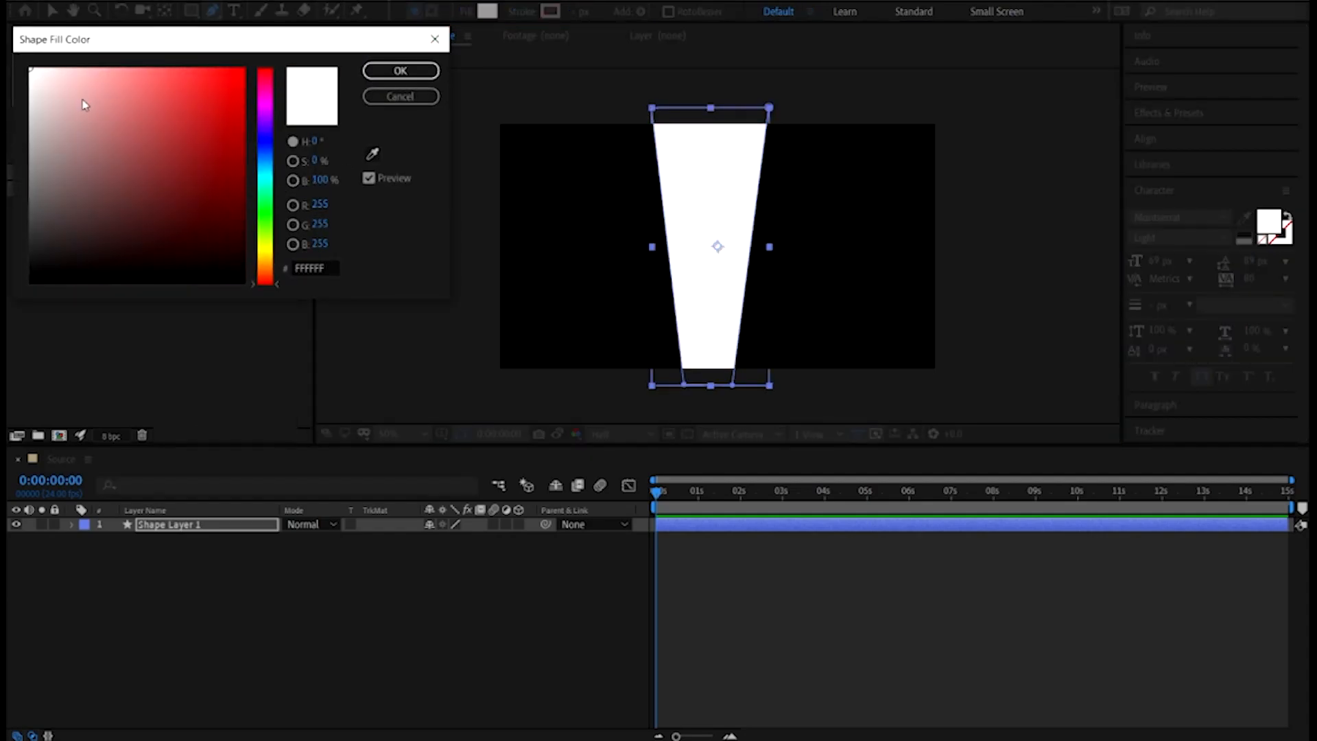
pyautogui.click(382, 72)
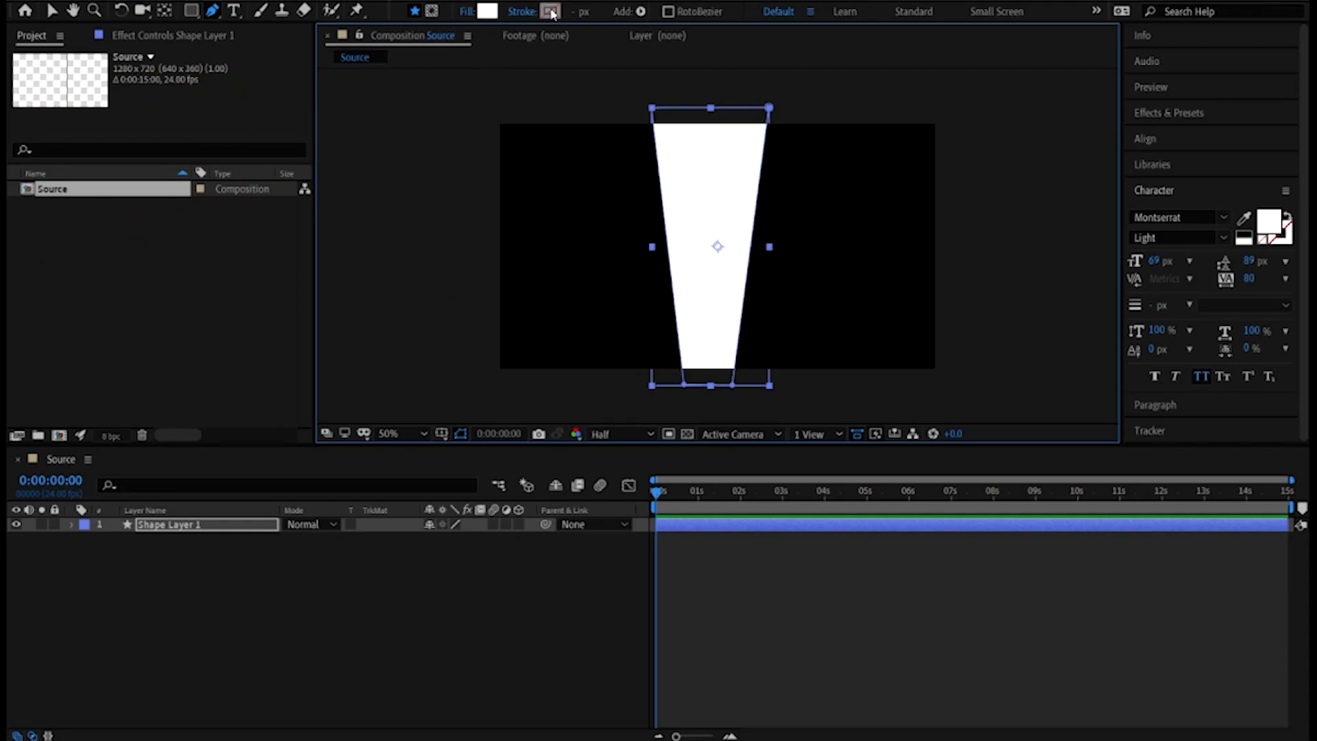
pyautogui.click(517, 12)
pyautogui.moveTo(253, 33); pyautogui.dragTo(512, 69)
pyautogui.click(398, 100)
pyautogui.click(456, 201)
# Rename the tapered column's shape layer to Main and lock it
pyautogui.rightClick(200, 530)
pyautogui.click(252, 520)
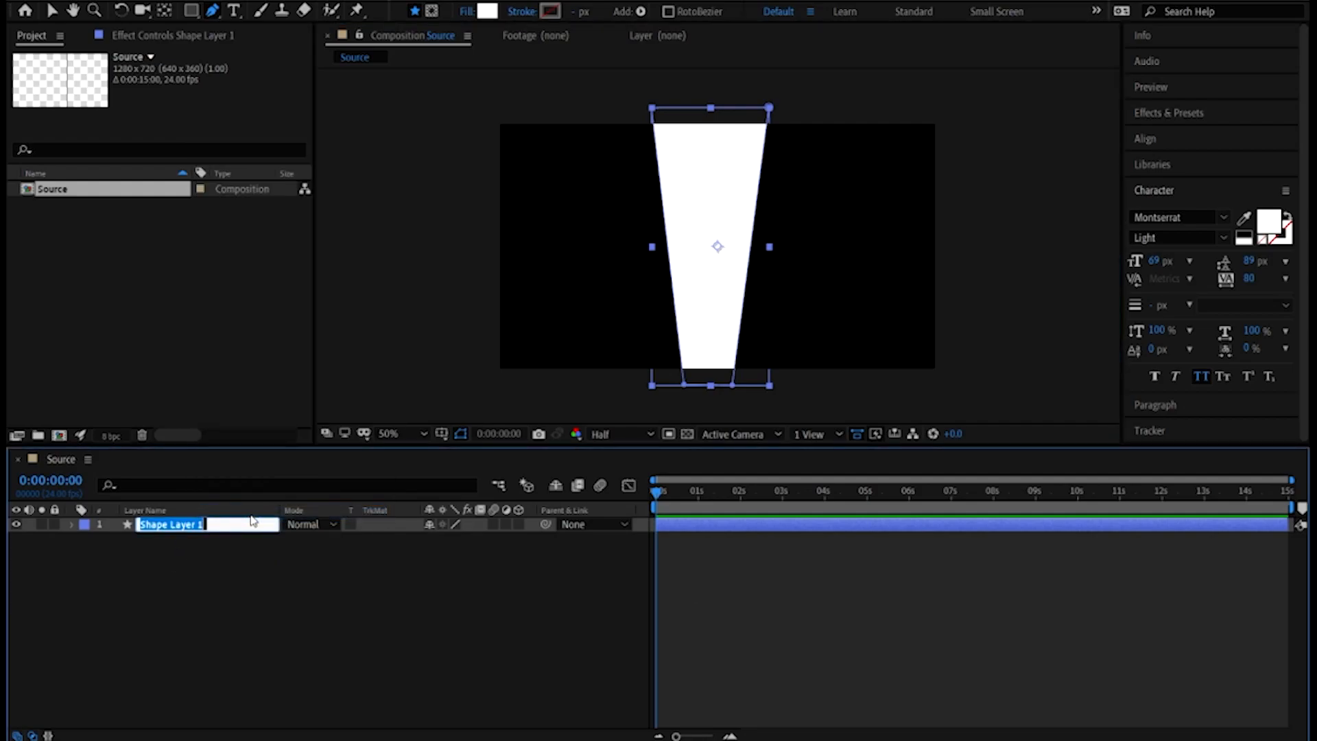
pyautogui.write('s')
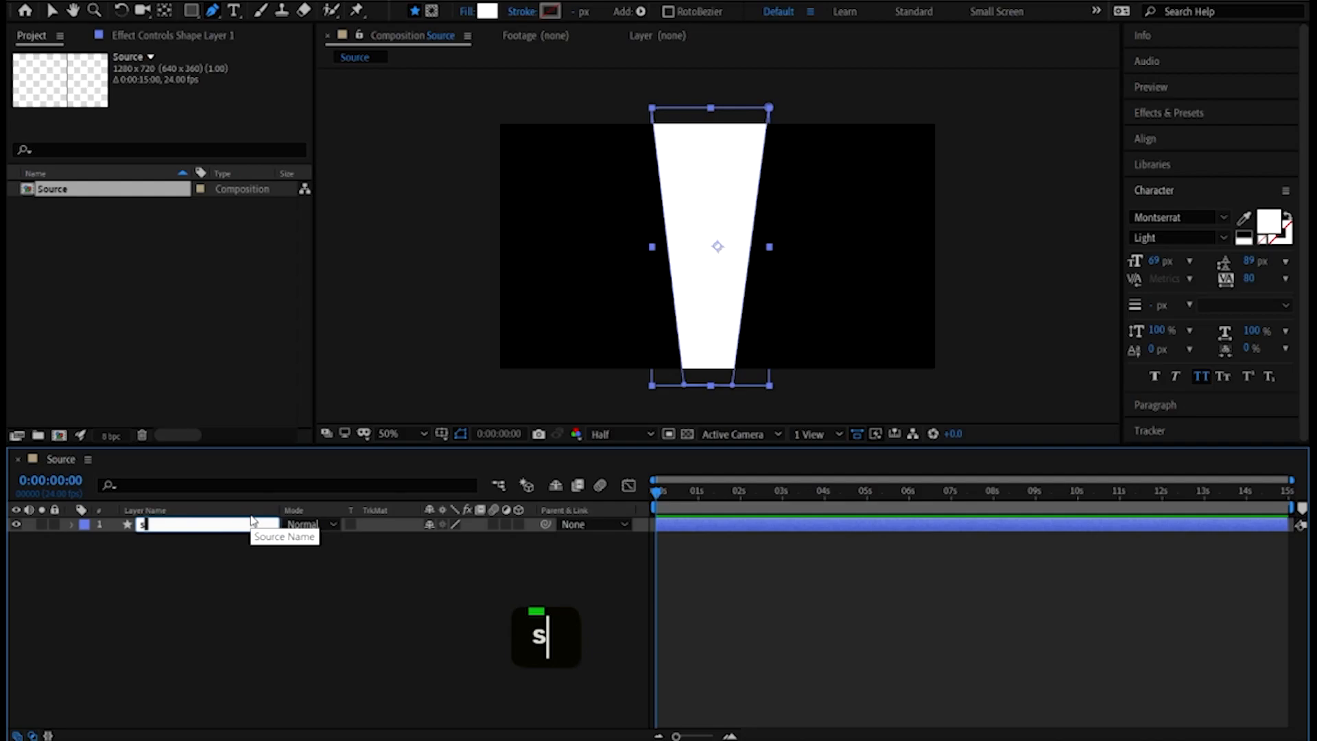
pyautogui.write('t')
pyautogui.press('BackSpace')
pyautogui.press('BackSpace')
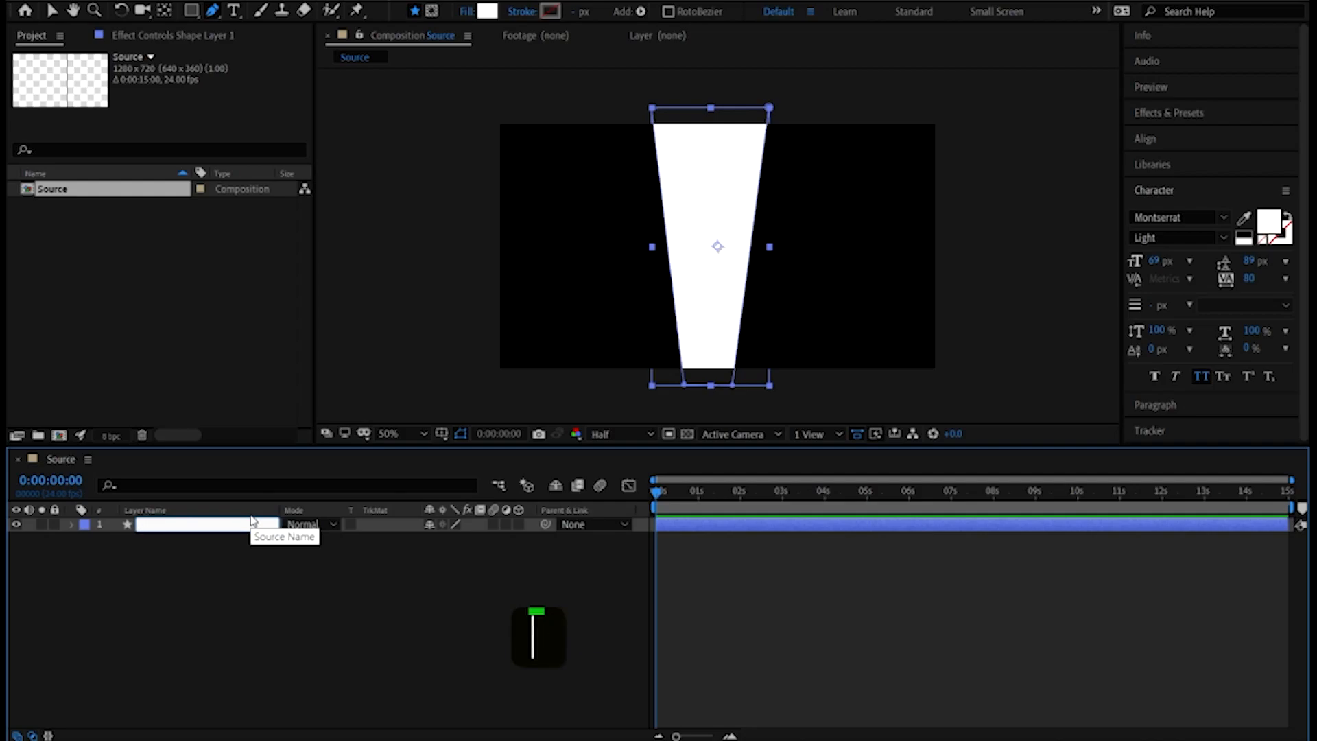
pyautogui.write('Main')
pyautogui.press('Return')
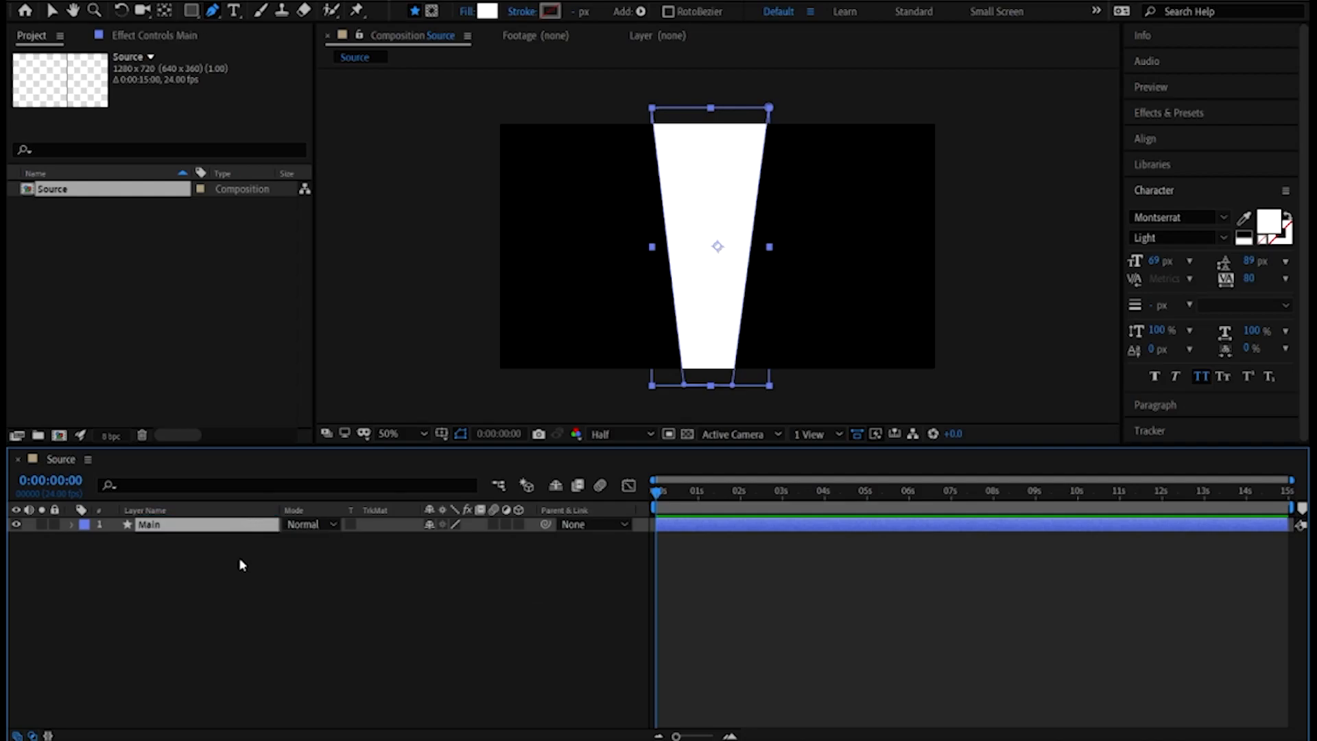
pyautogui.click(55, 525)
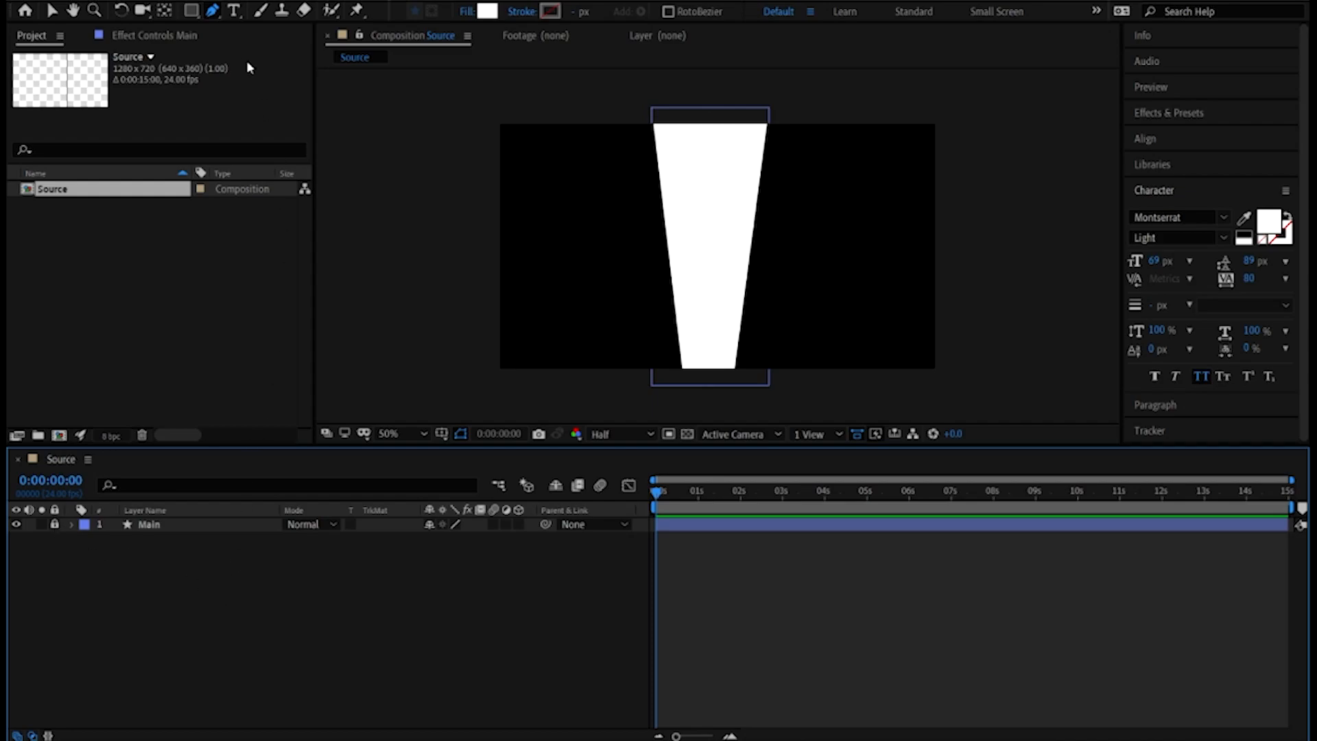
# Draw a closed, rounded horizontal blob with the Pen tool on a new layer, overlapping the column's left edge
pyautogui.click(210, 15)
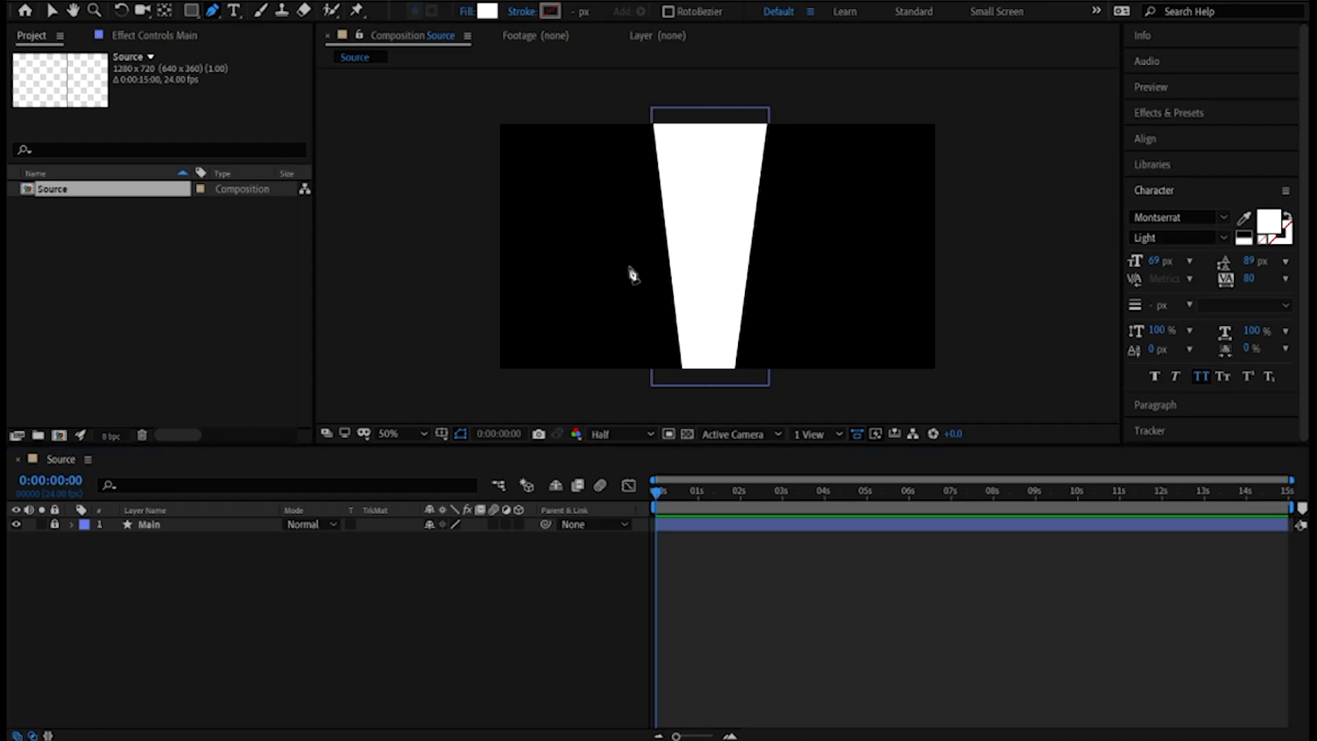
pyautogui.moveTo(639, 214); pyautogui.dragTo(625, 220)
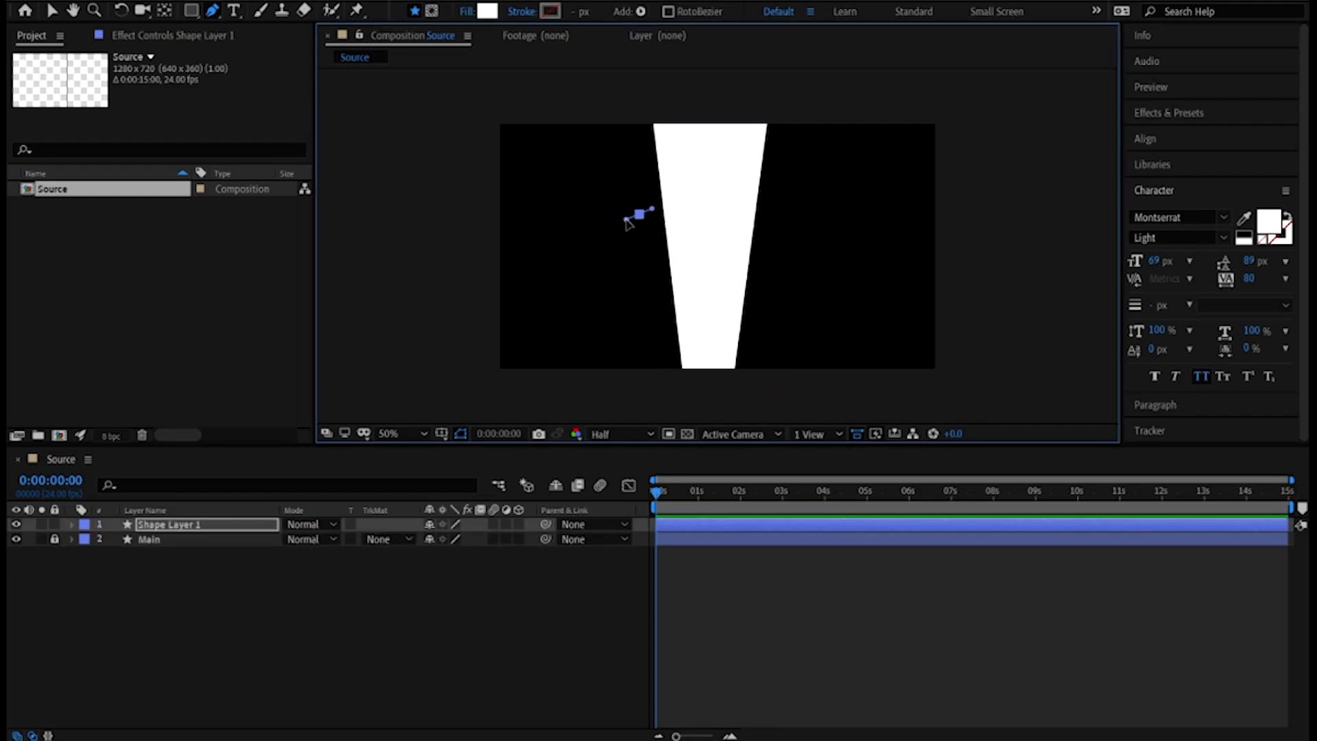
pyautogui.scroll(2, 631, 237)
pyautogui.moveTo(728, 273); pyautogui.dragTo(673, 218)
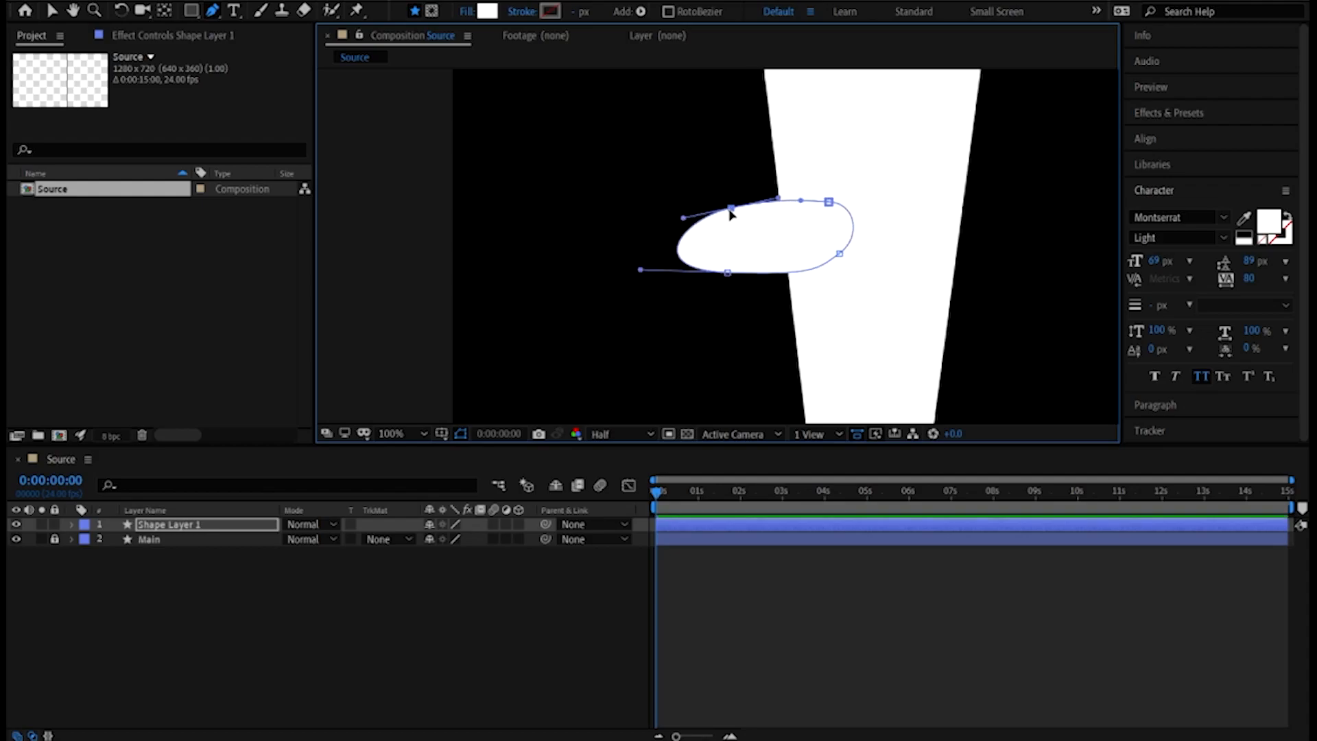
# Refine the blob's outline by lowering its bottom vertex slightly and shifting its upper-right vertex a little inward
pyautogui.moveTo(728, 273)
pyautogui.mouseDown()
pyautogui.moveTo(732, 259)
pyautogui.moveTo(725, 281)
pyautogui.mouseUp()
pyautogui.moveTo(829, 202); pyautogui.dragTo(816, 205)
pyautogui.scroll(-2, 834, 271)
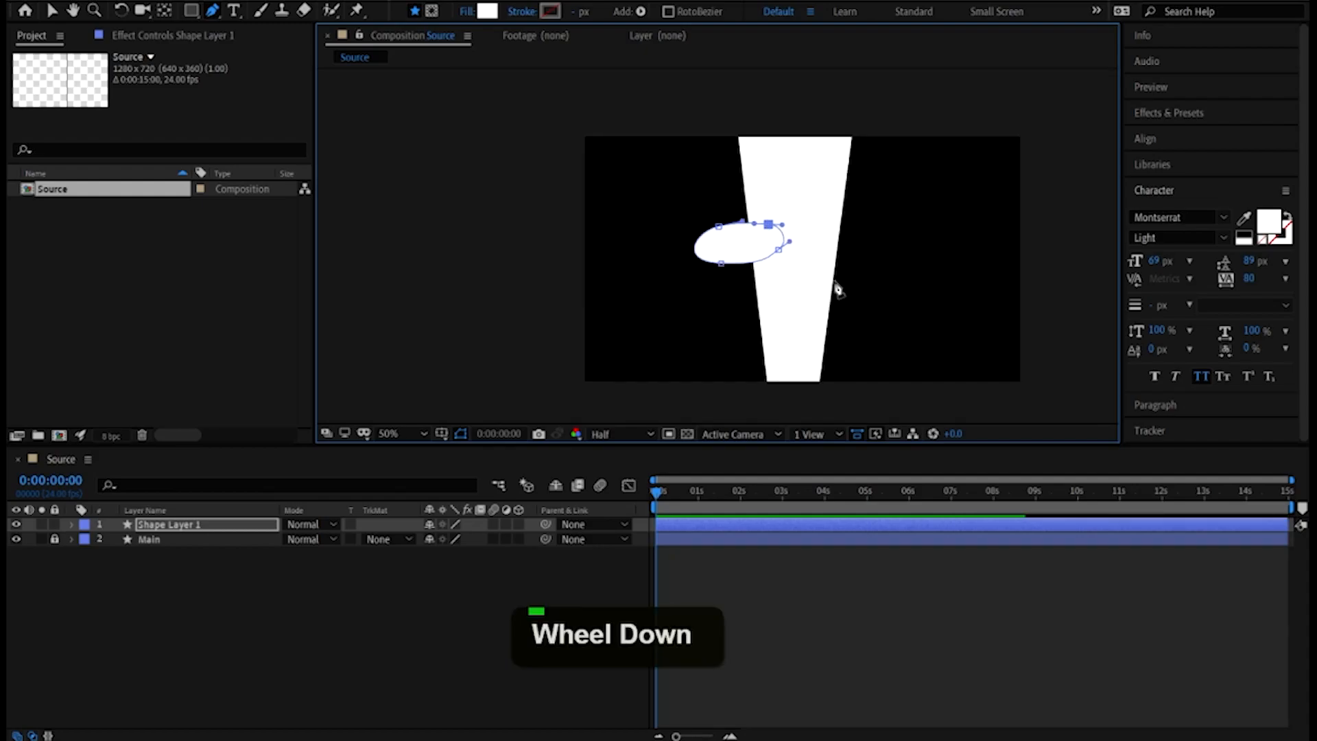
pyautogui.moveTo(791, 277); pyautogui.dragTo(778, 275)
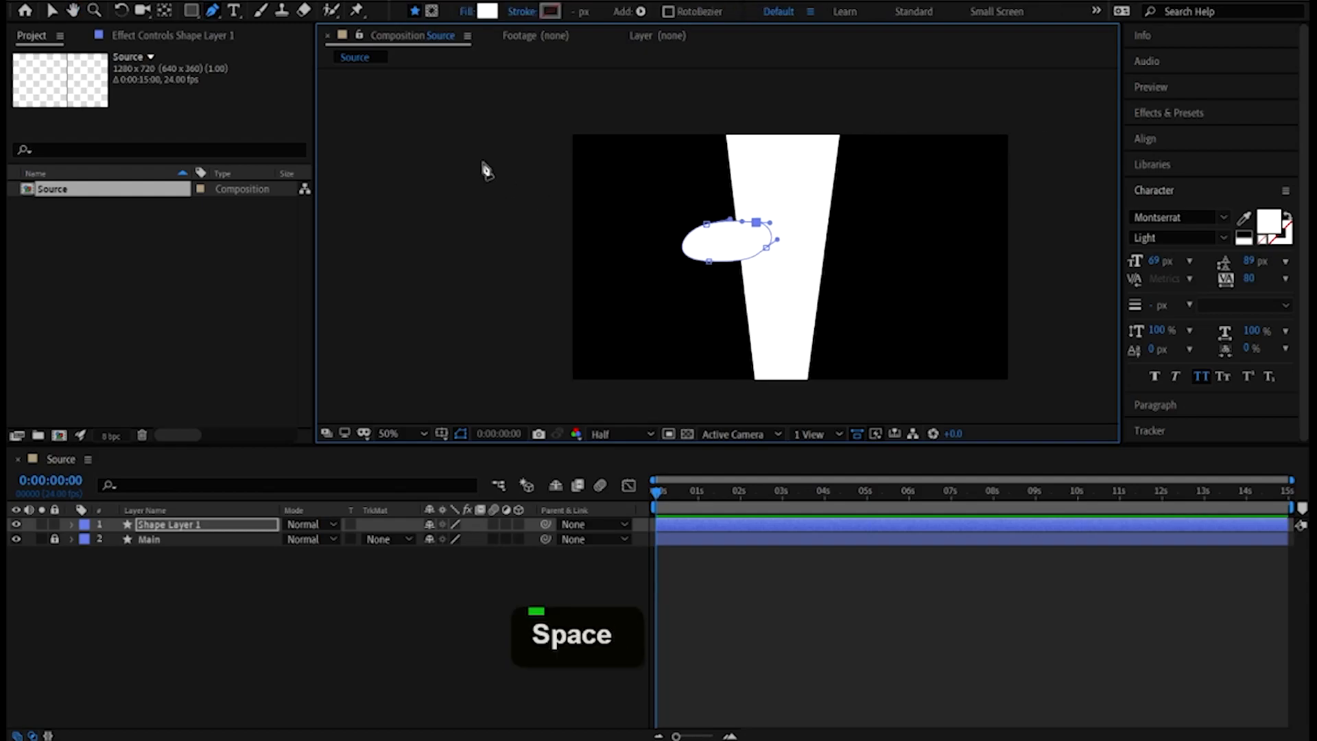
pyautogui.scroll(2, 720, 247)
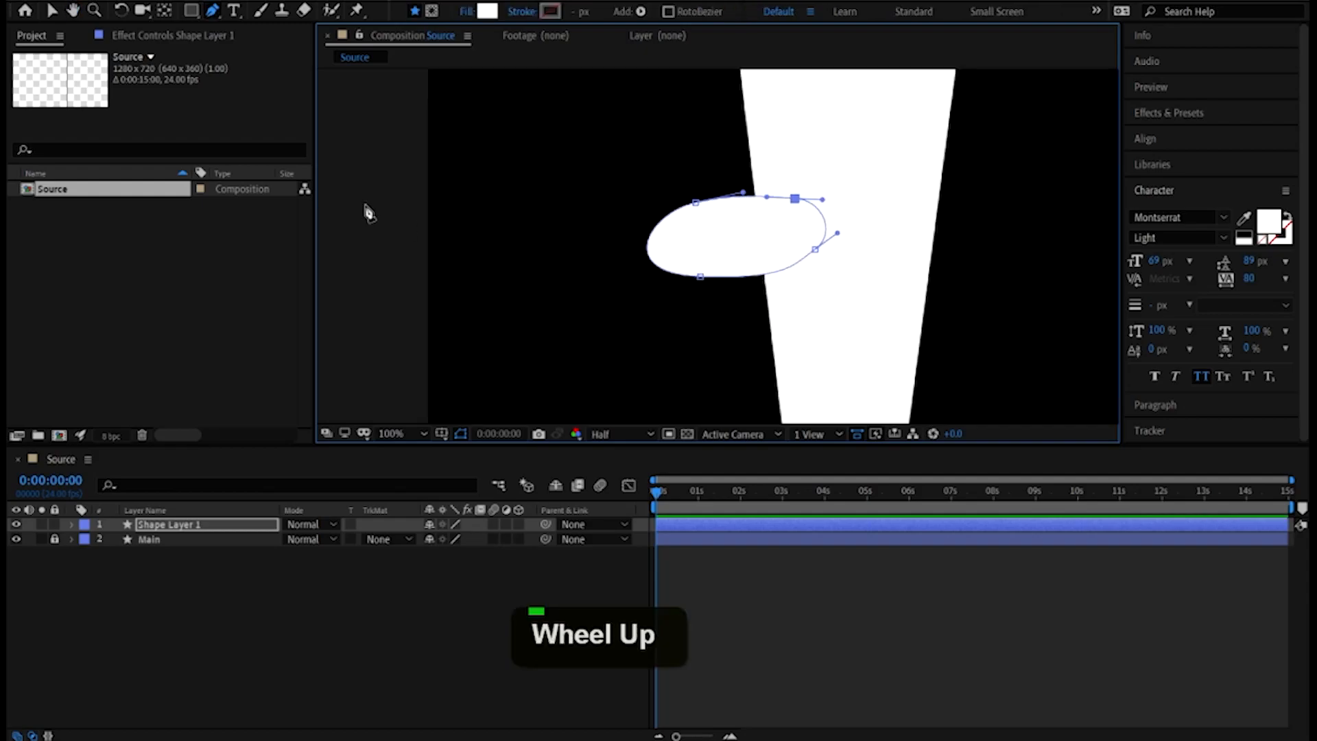
# Rename the blob's shape layer to Deform 1
pyautogui.click(49, 13)
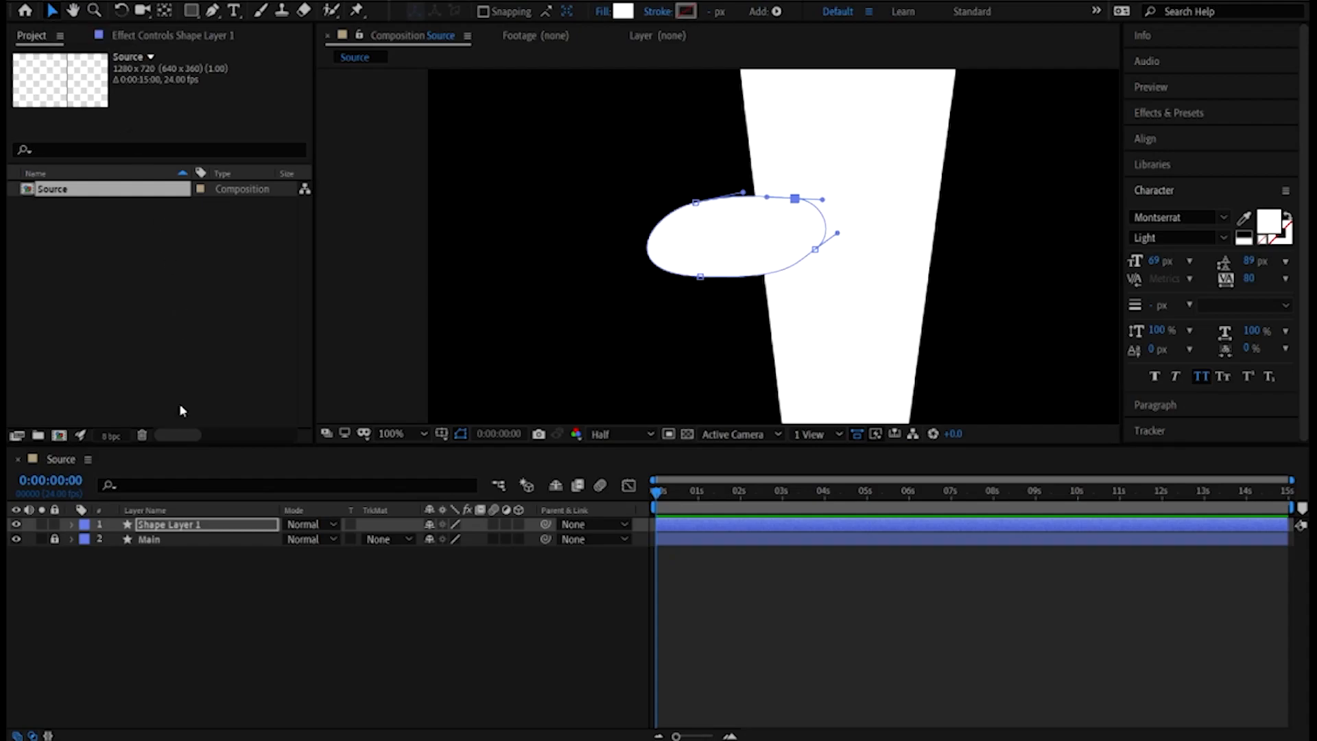
pyautogui.click(173, 529)
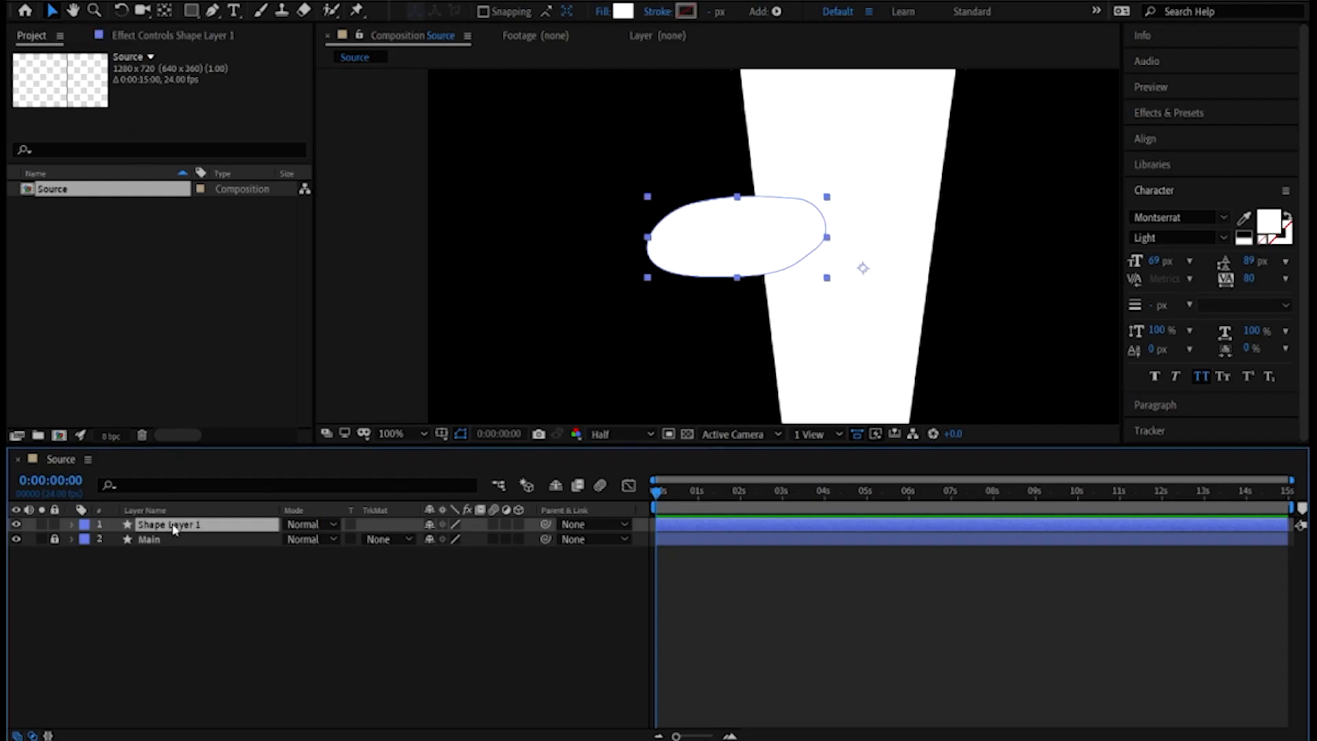
pyautogui.rightClick(173, 528)
pyautogui.click(214, 513)
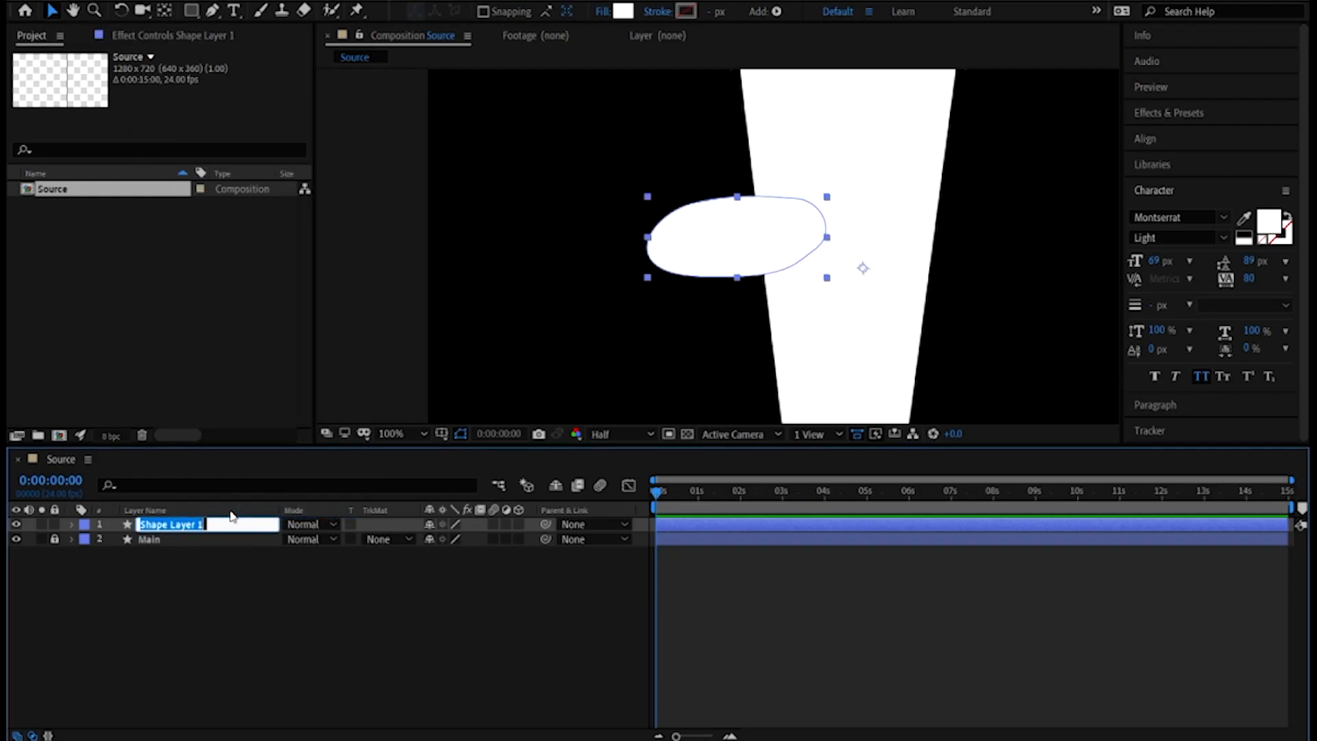
pyautogui.press('shift')
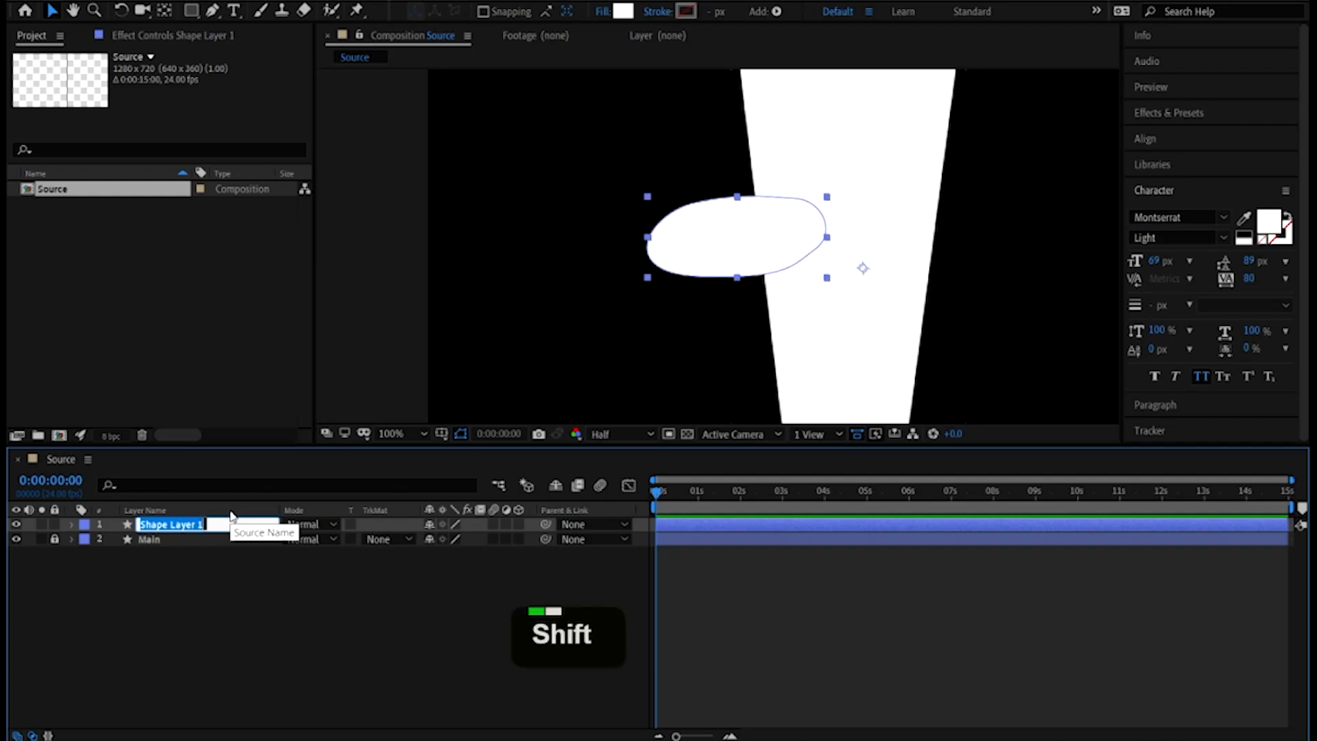
pyautogui.write('Deform ')
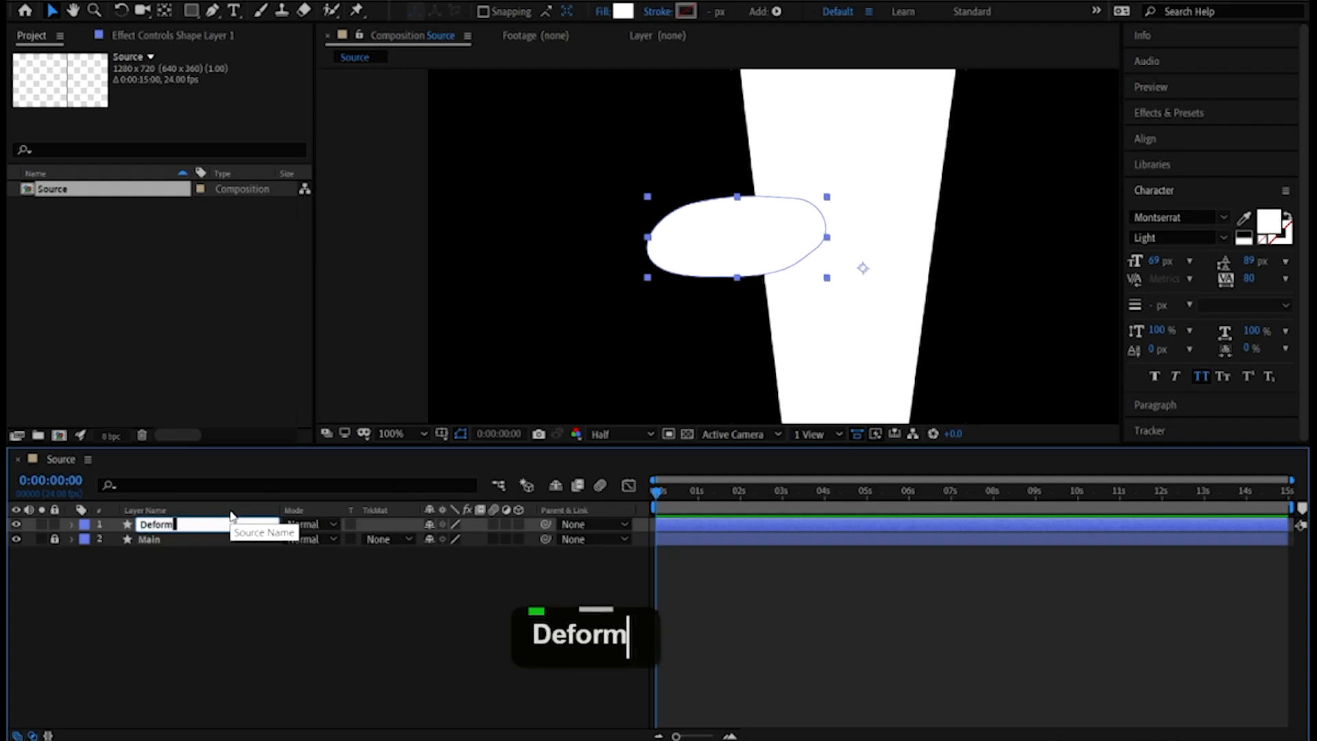
pyautogui.write('1')
pyautogui.press('Return')
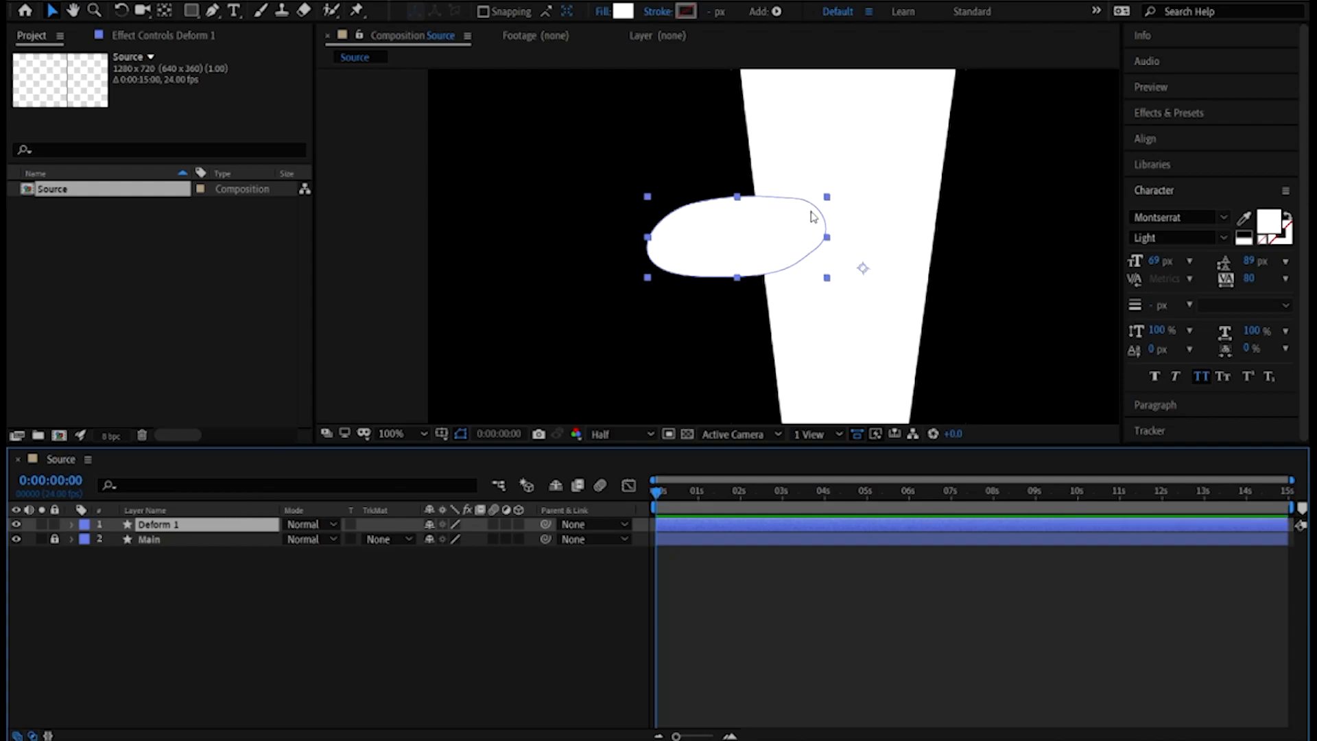
# Move the Deform 1 layer's anchor point to the centre of the blob
pyautogui.click(165, 12)
pyautogui.moveTo(863, 268); pyautogui.dragTo(741, 241)
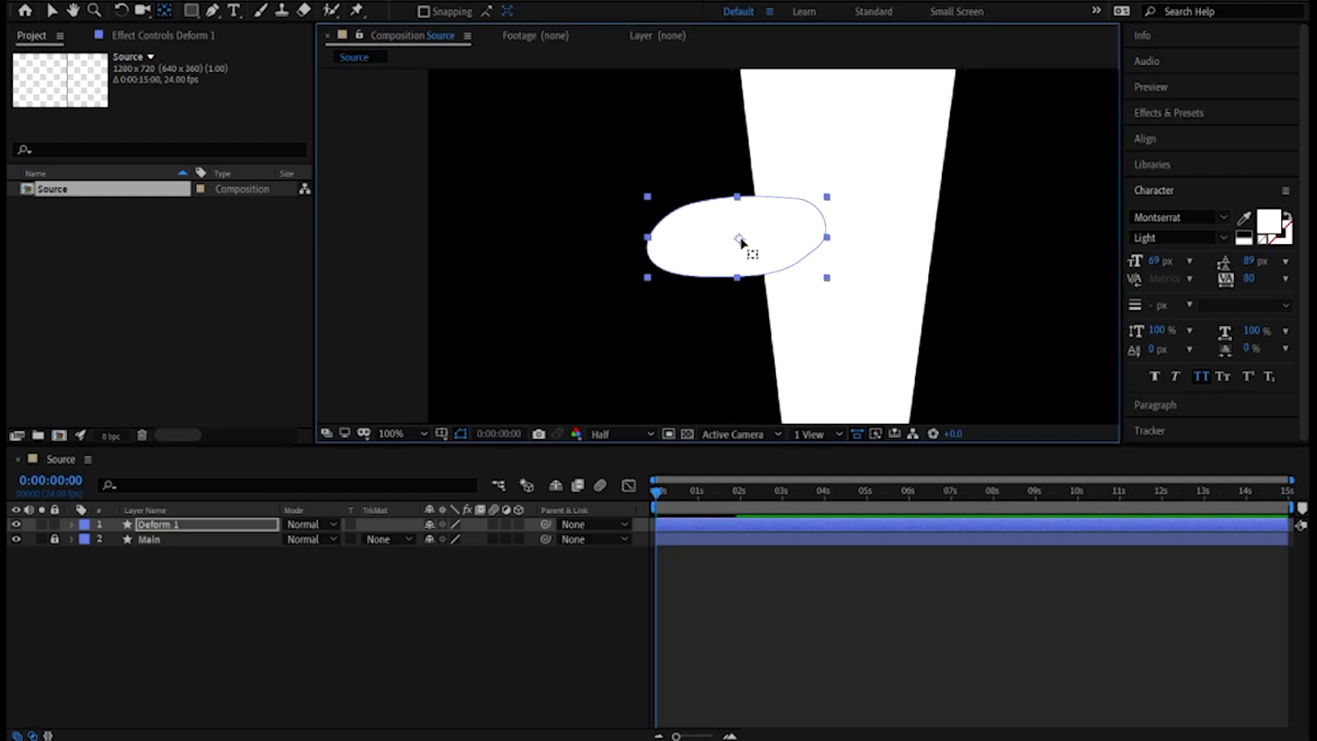
pyautogui.click(182, 613)
pyautogui.click(194, 526)
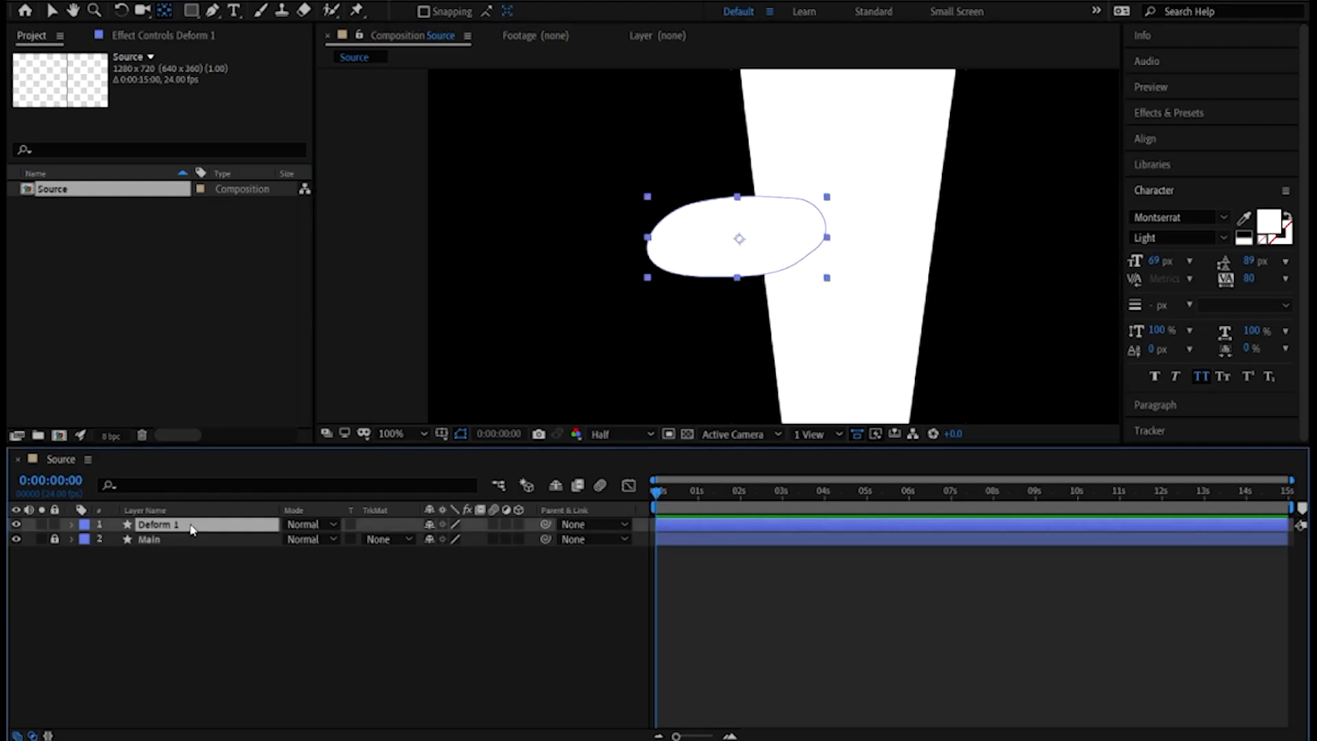
pyautogui.moveTo(741, 245); pyautogui.dragTo(739, 244)
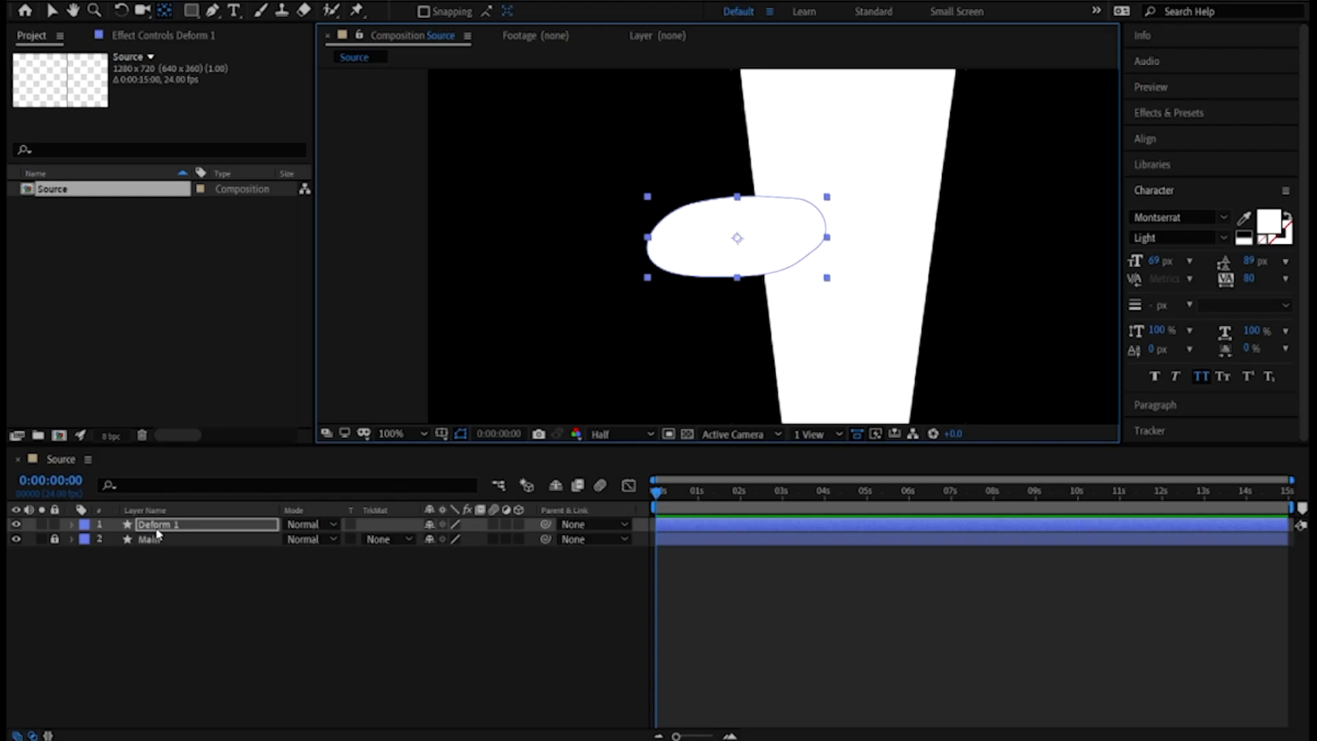
# Show Deform 1's Position and Scale properties and scale the blob down to 30%
pyautogui.press('s')
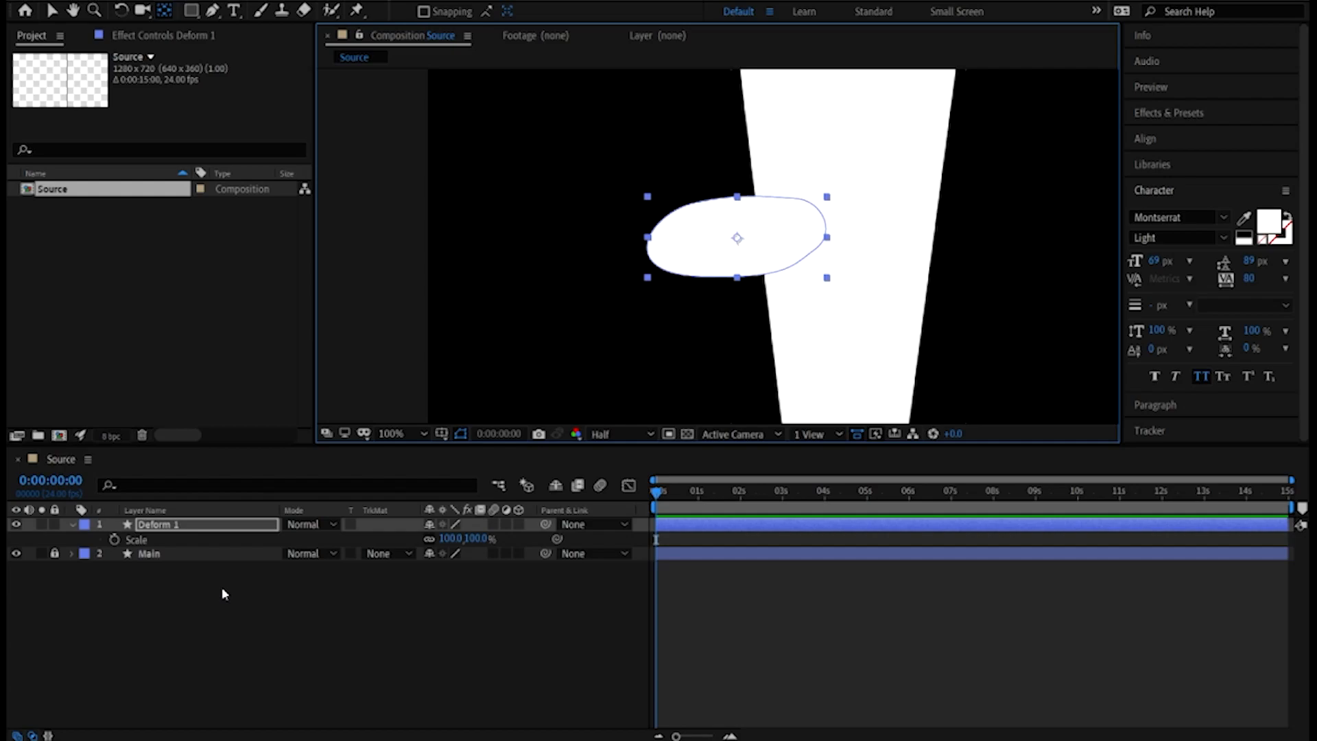
pyautogui.hotkey('shift', 'p')
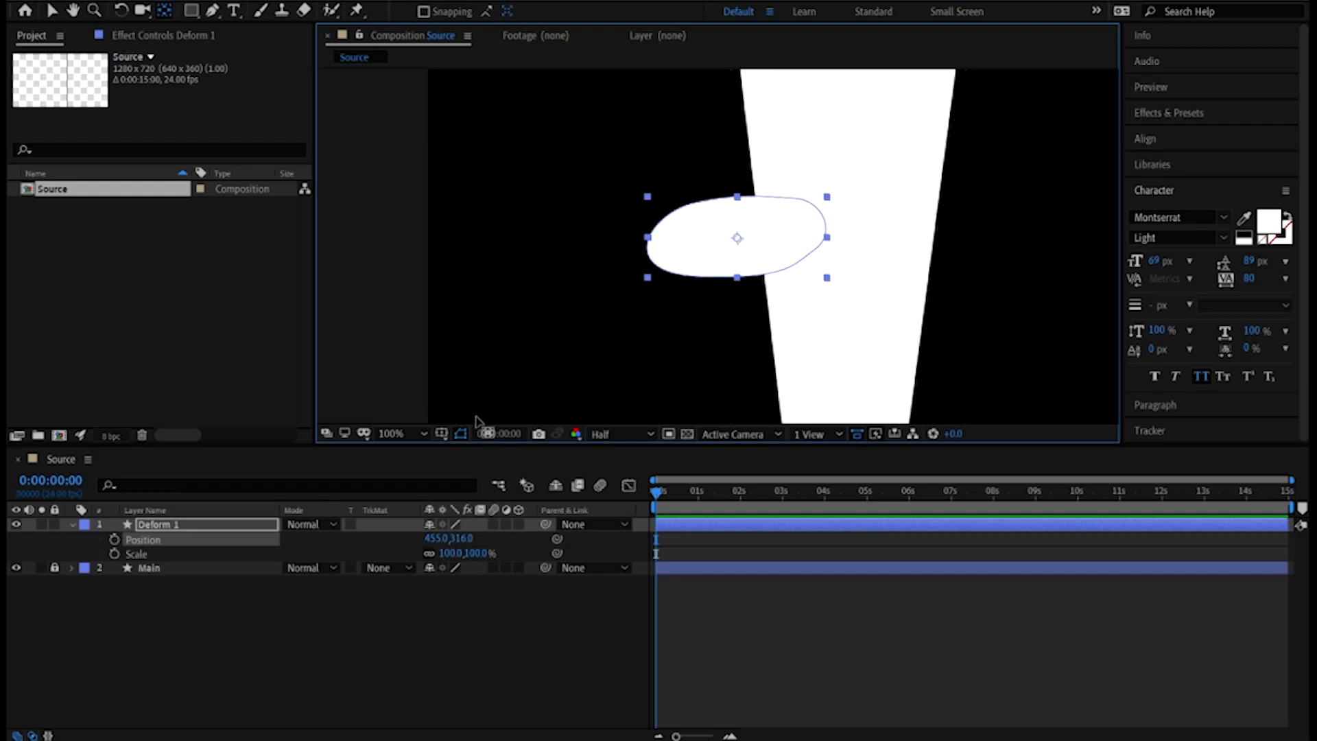
pyautogui.click(414, 431)
pyautogui.click(430, 147)
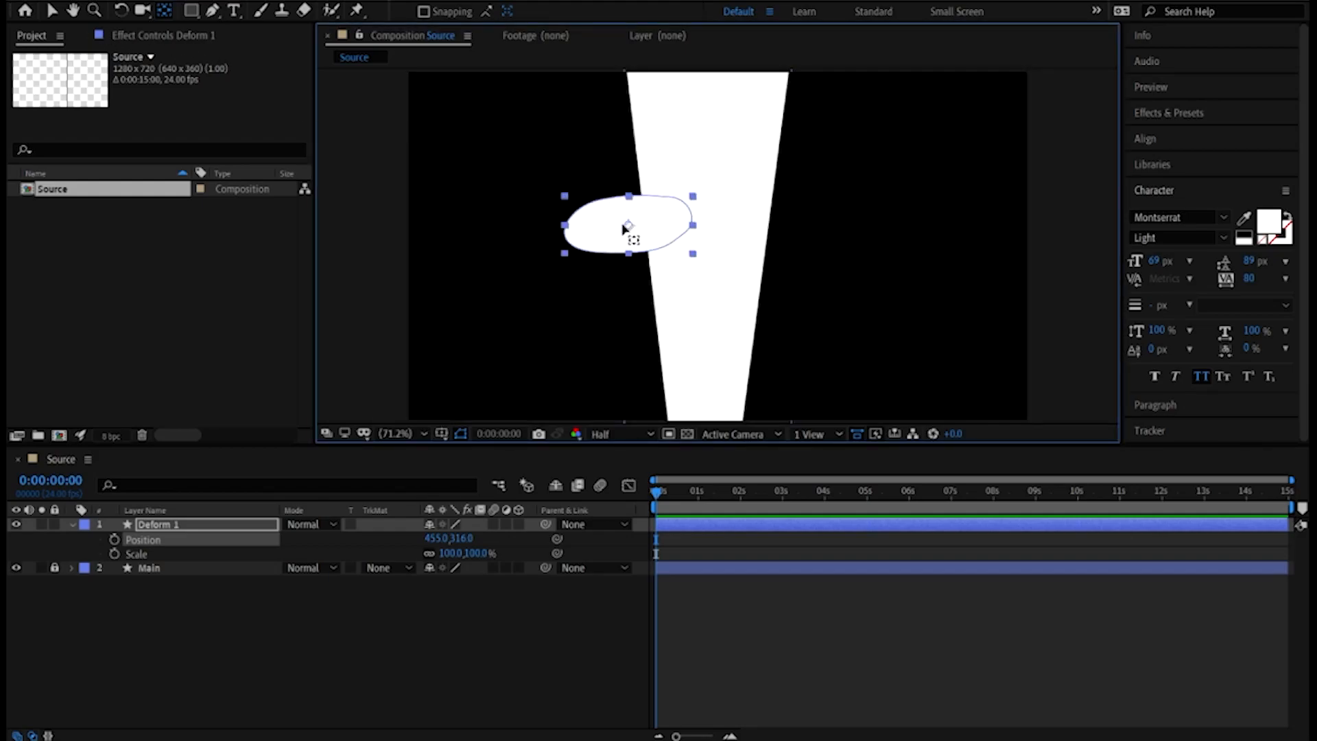
pyautogui.click(50, 10)
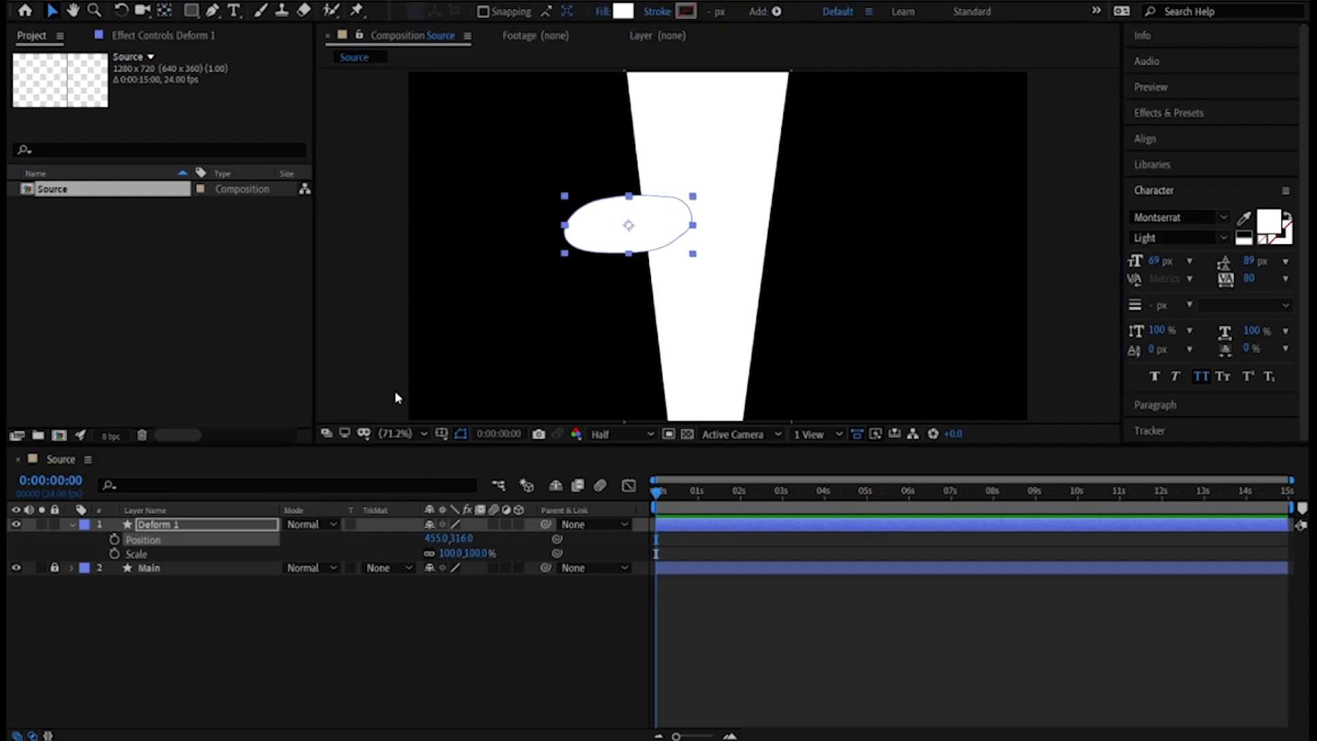
pyautogui.press('space')
pyautogui.moveTo(671, 306); pyautogui.dragTo(654, 269)
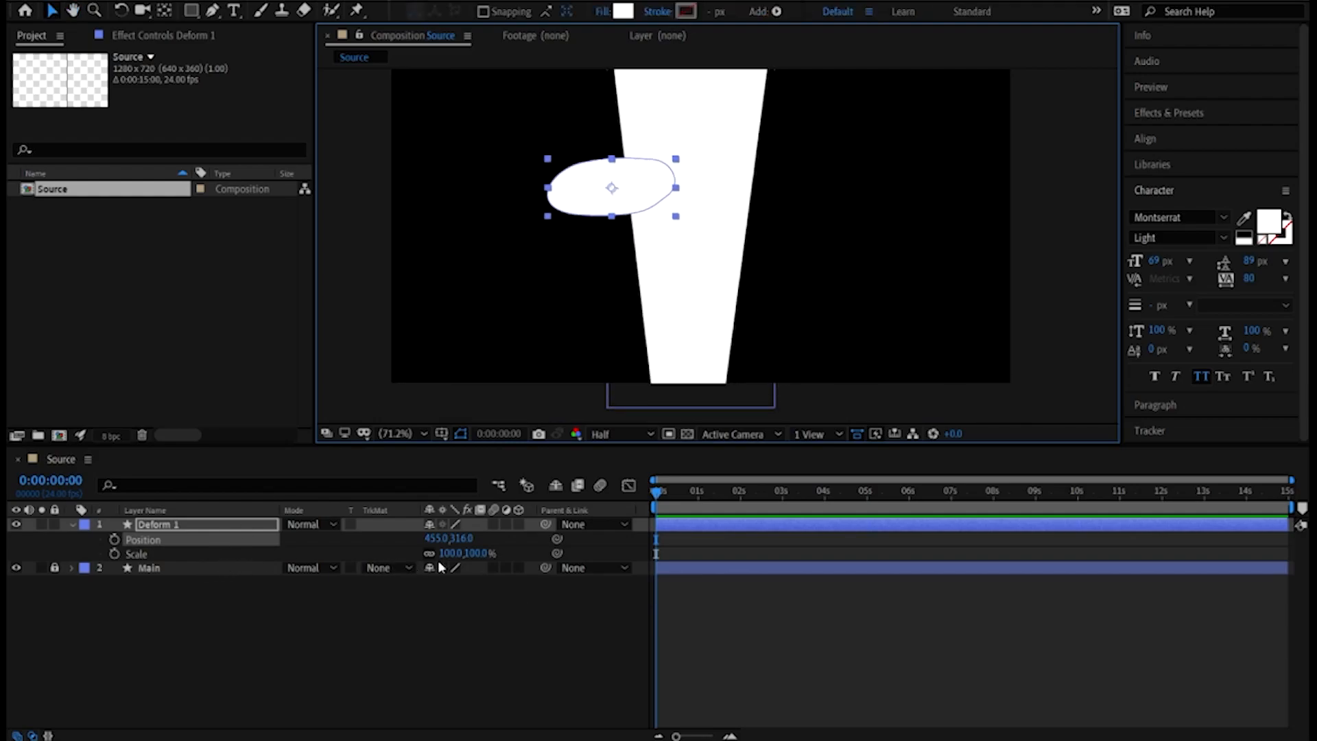
pyautogui.moveTo(450, 553); pyautogui.dragTo(411, 564)
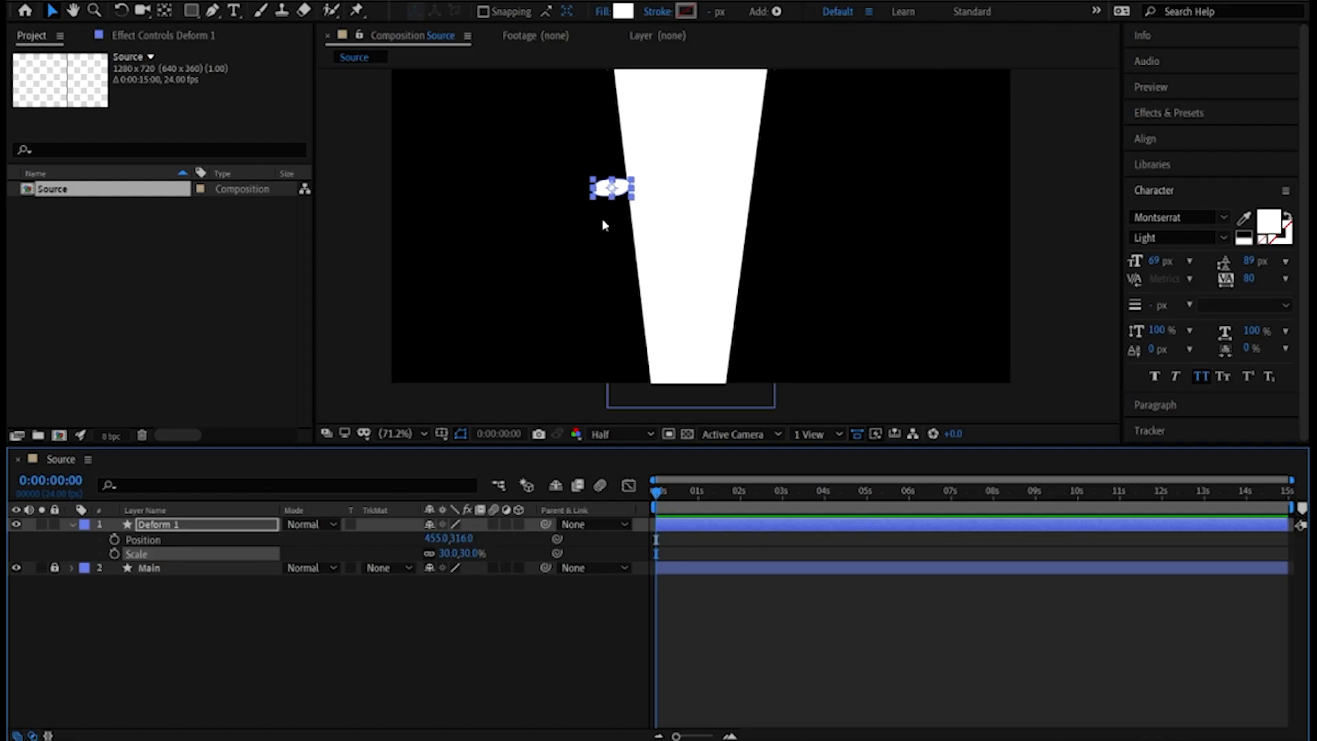
# Move the small blob just below the column's lower end, outside the frame, at position 584, 746
pyautogui.scroll(2, 602, 200)
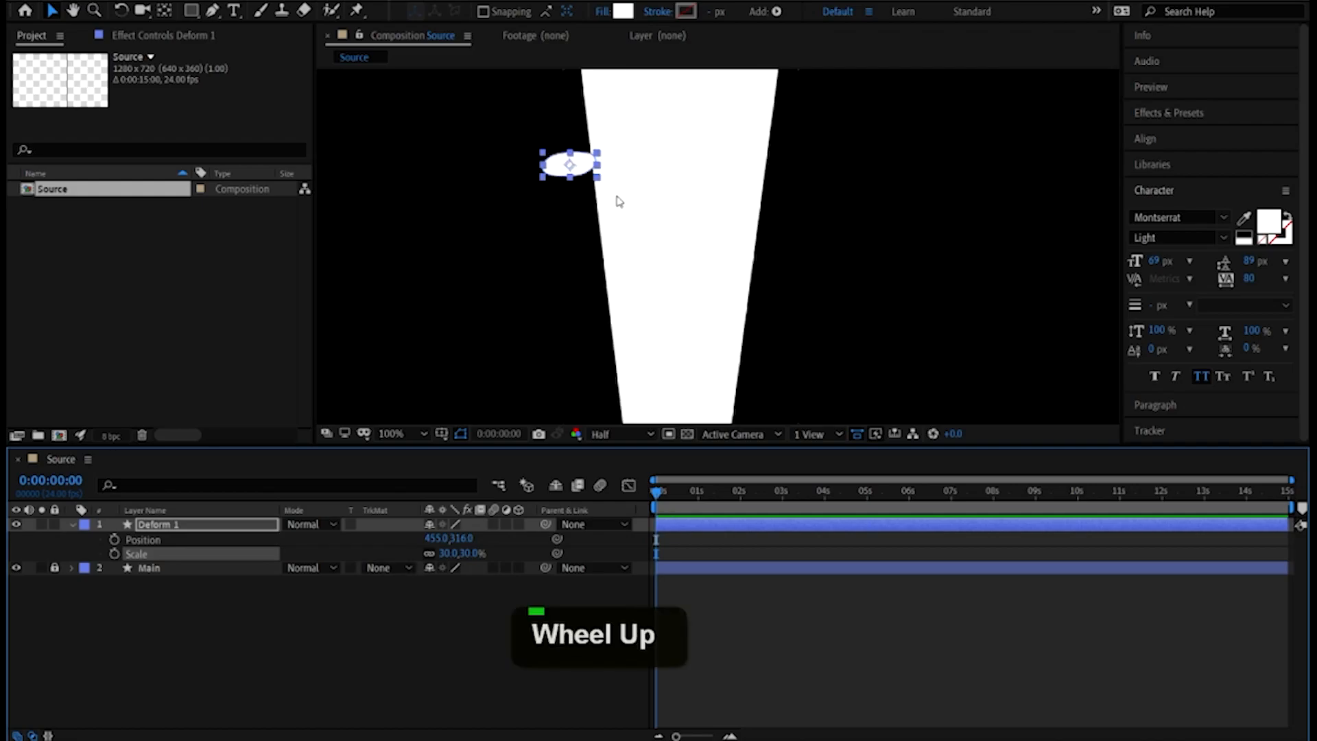
pyautogui.scroll(-1, 598, 195)
pyautogui.moveTo(569, 177); pyautogui.dragTo(658, 347)
pyautogui.press('space')
pyautogui.moveTo(700, 298); pyautogui.dragTo(673, 387)
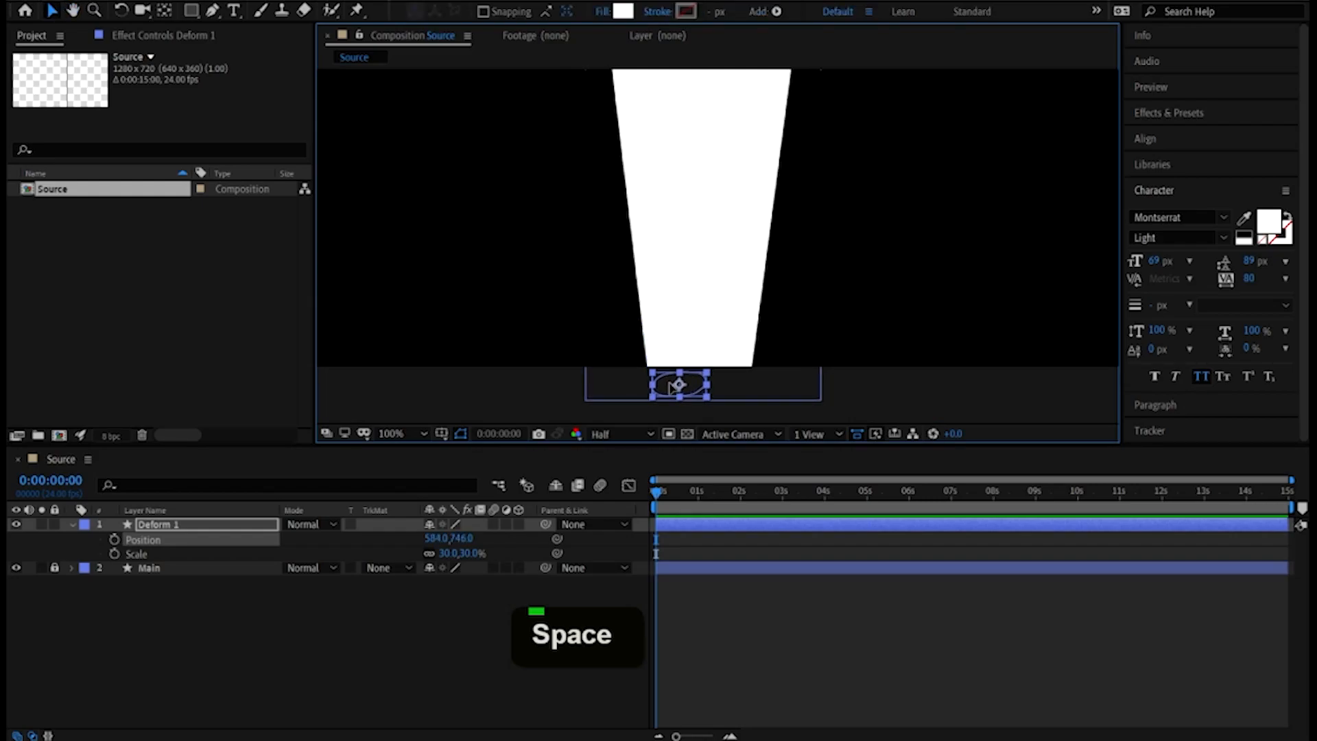
# Start Position and Scale keyframes for Deform 1 at 0 seconds
pyautogui.scroll(-2, 685, 354)
pyautogui.press('space')
pyautogui.moveTo(709, 292); pyautogui.dragTo(697, 373)
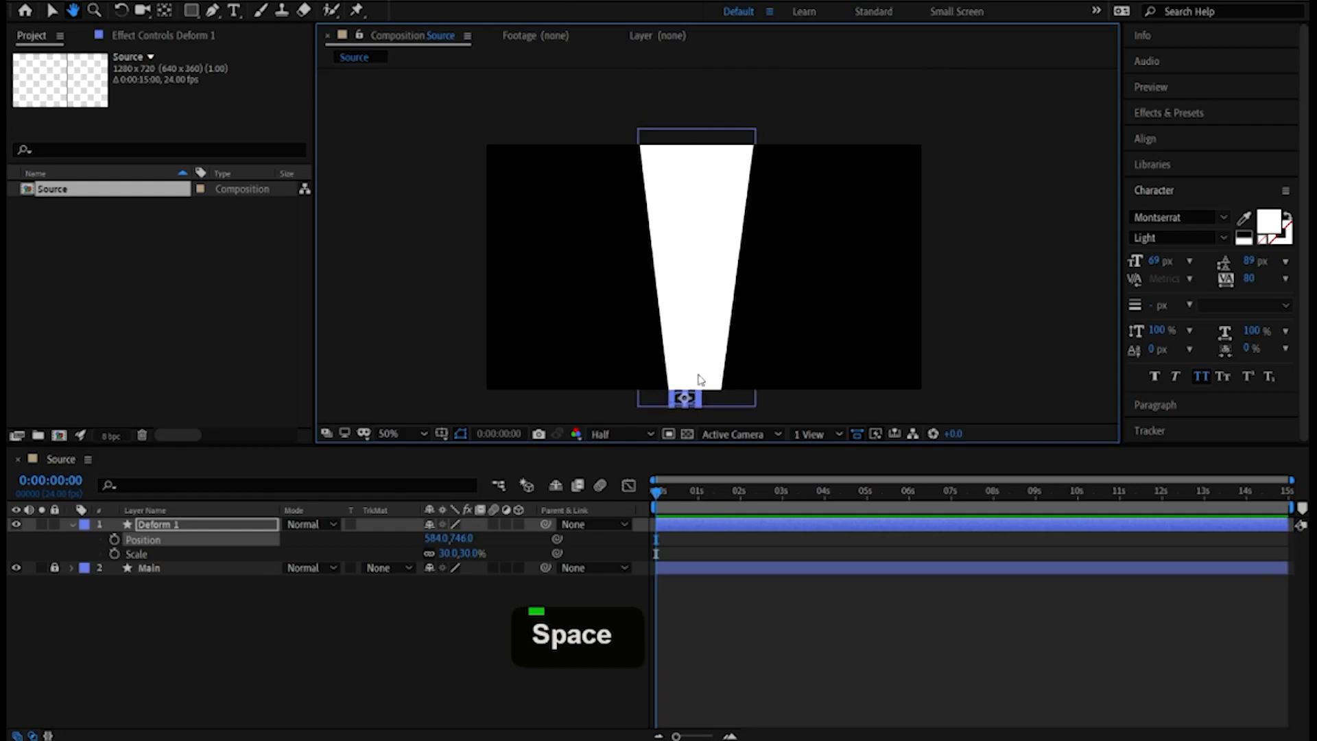
pyautogui.click(115, 539)
pyautogui.click(114, 553)
# Set Deform 1's Scale to 120% at 5 seconds to add a second scale keyframe
pyautogui.moveTo(655, 492); pyautogui.dragTo(866, 492)
pyautogui.scroll(1, 701, 398)
pyautogui.press('space')
pyautogui.moveTo(702, 397); pyautogui.dragTo(729, 240)
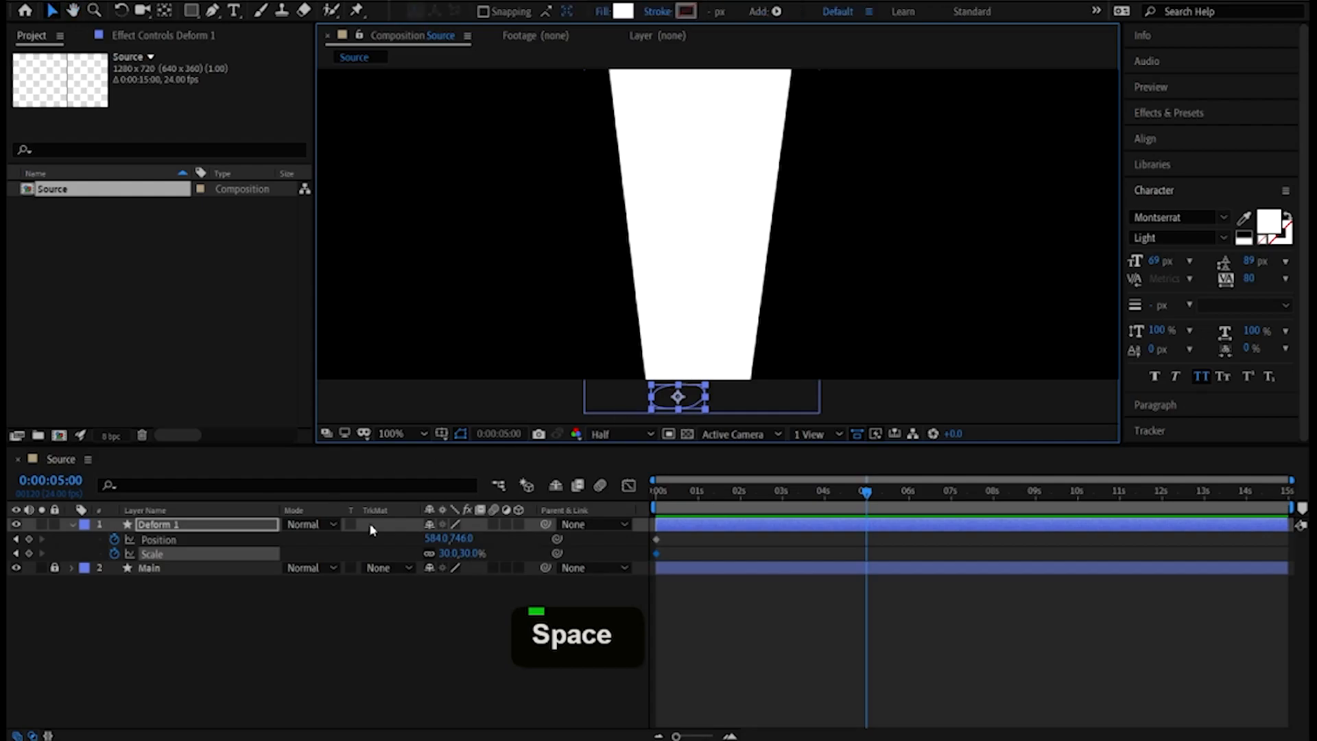
pyautogui.moveTo(449, 553); pyautogui.dragTo(462, 557)
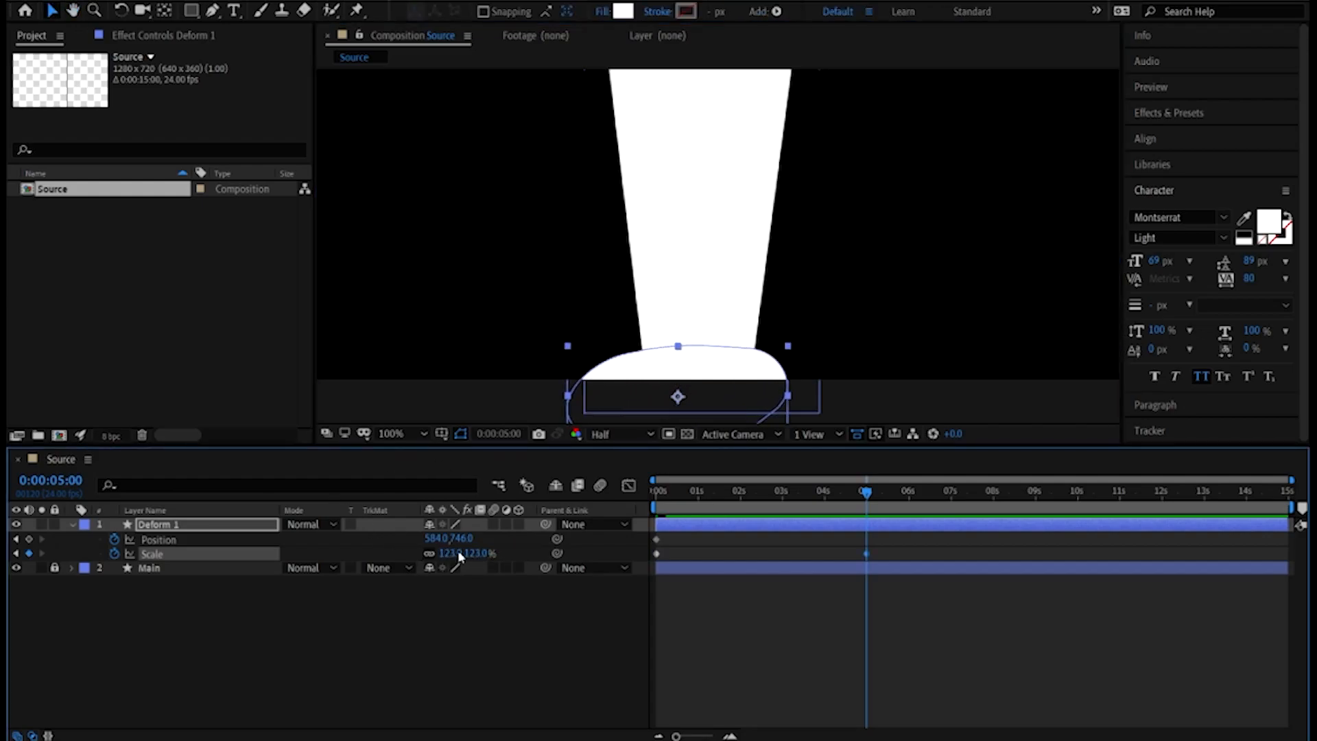
pyautogui.write('1')
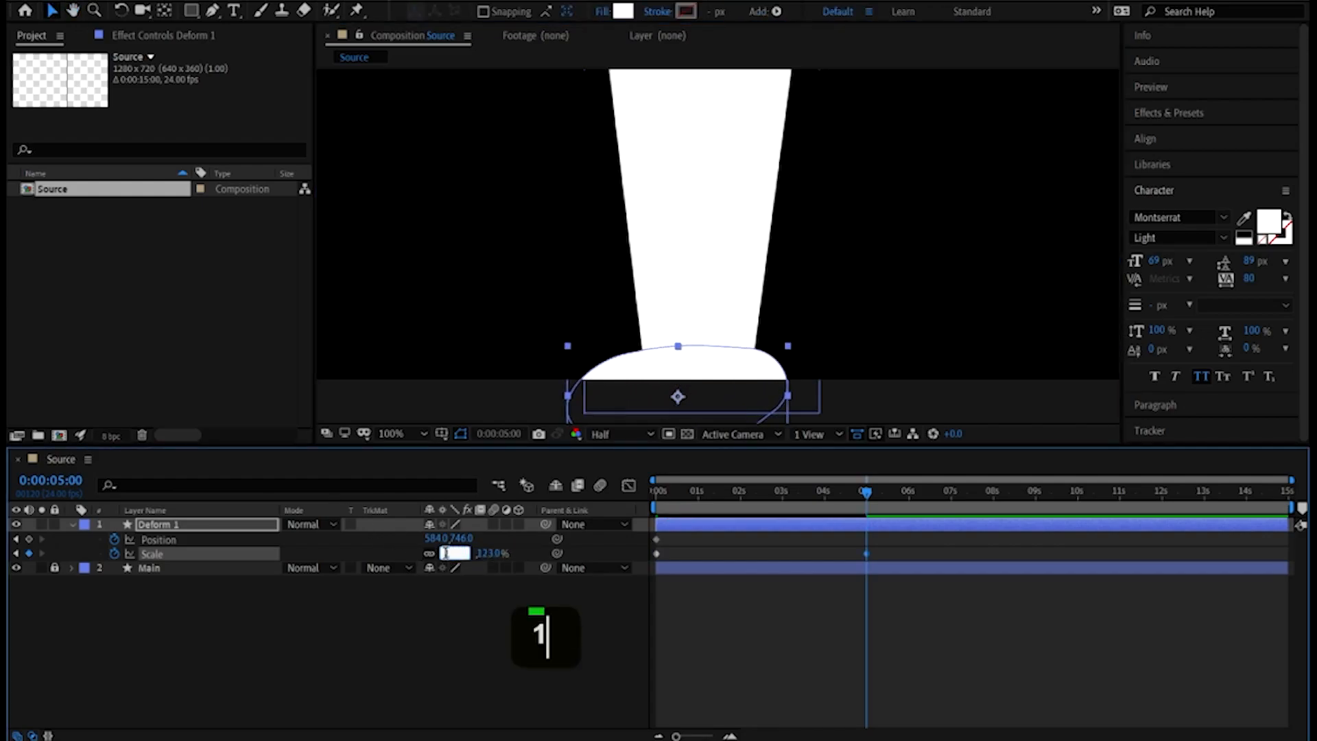
pyautogui.write('20')
pyautogui.press('Return')
# At 5 seconds, move the enlarged blob up to the column's upper left edge at position 500, -26
pyautogui.scroll(-1, 630, 231)
pyautogui.press('space')
pyautogui.moveTo(734, 253); pyautogui.dragTo(720, 318)
pyautogui.moveTo(712, 387); pyautogui.dragTo(684, 133)
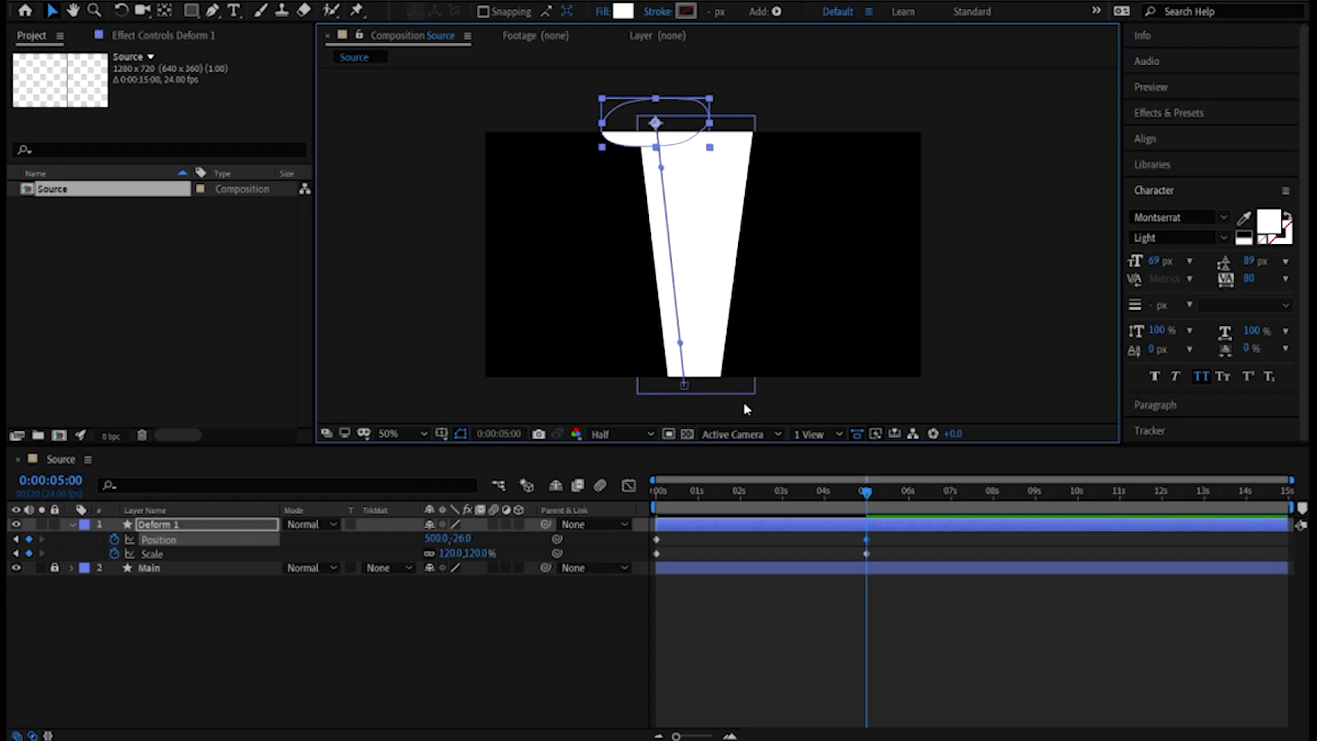
# Scrub through the blob's rise and bend the lower part of its motion path outward to the left
pyautogui.moveTo(713, 507); pyautogui.dragTo(851, 503)
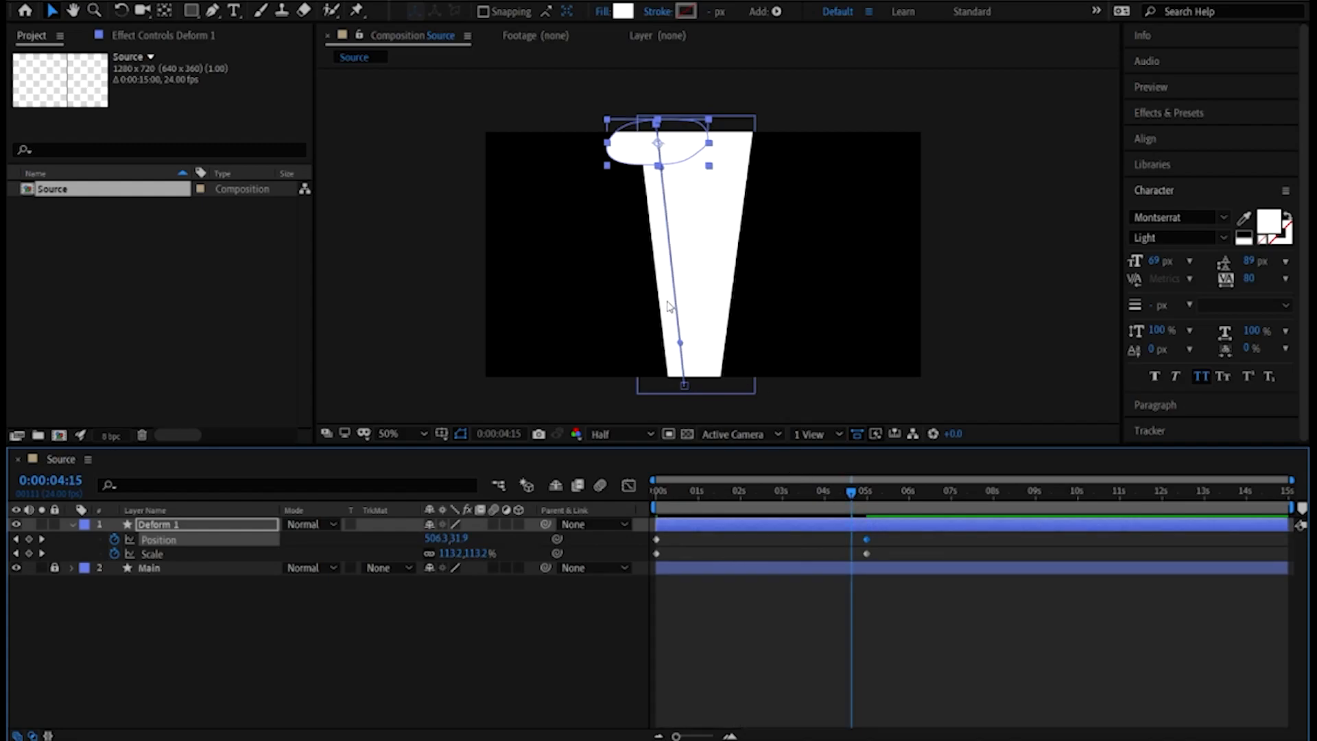
pyautogui.scroll(2, 710, 376)
pyautogui.press('space')
pyautogui.moveTo(714, 380); pyautogui.dragTo(732, 176)
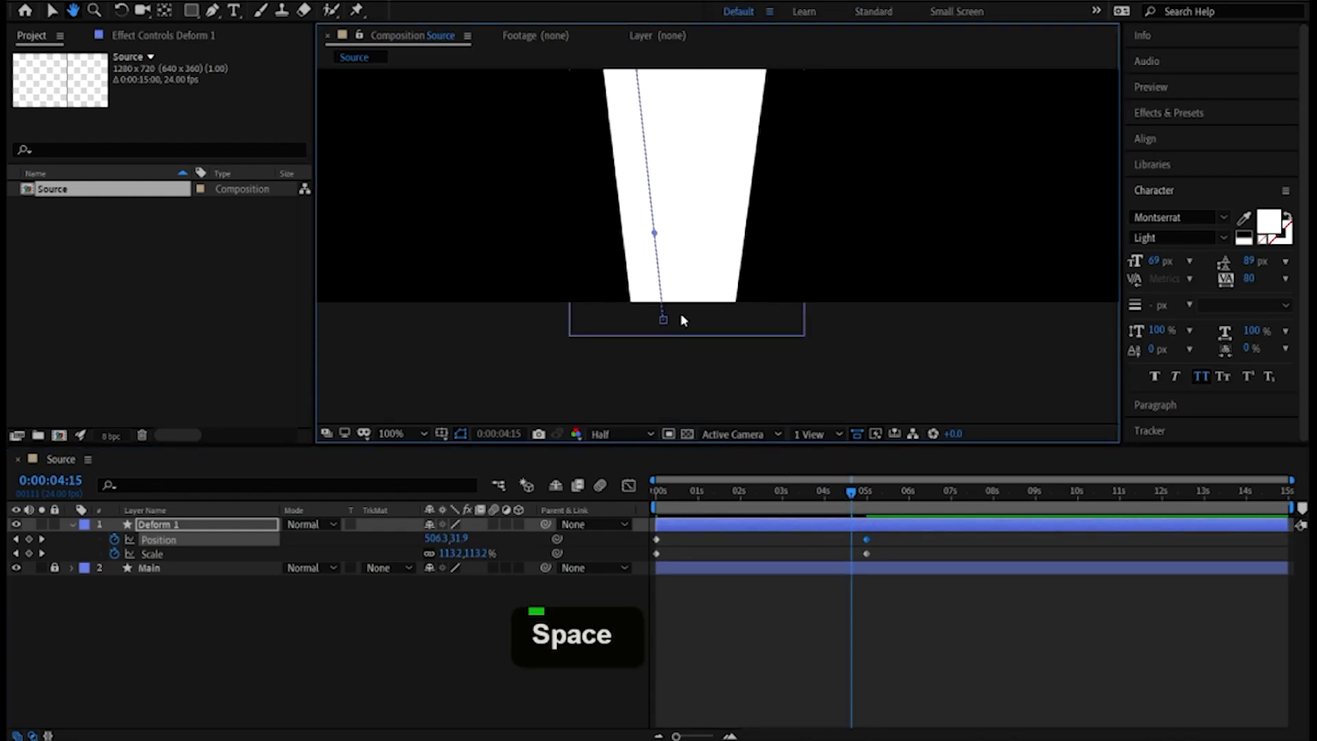
pyautogui.moveTo(814, 499); pyautogui.dragTo(764, 499)
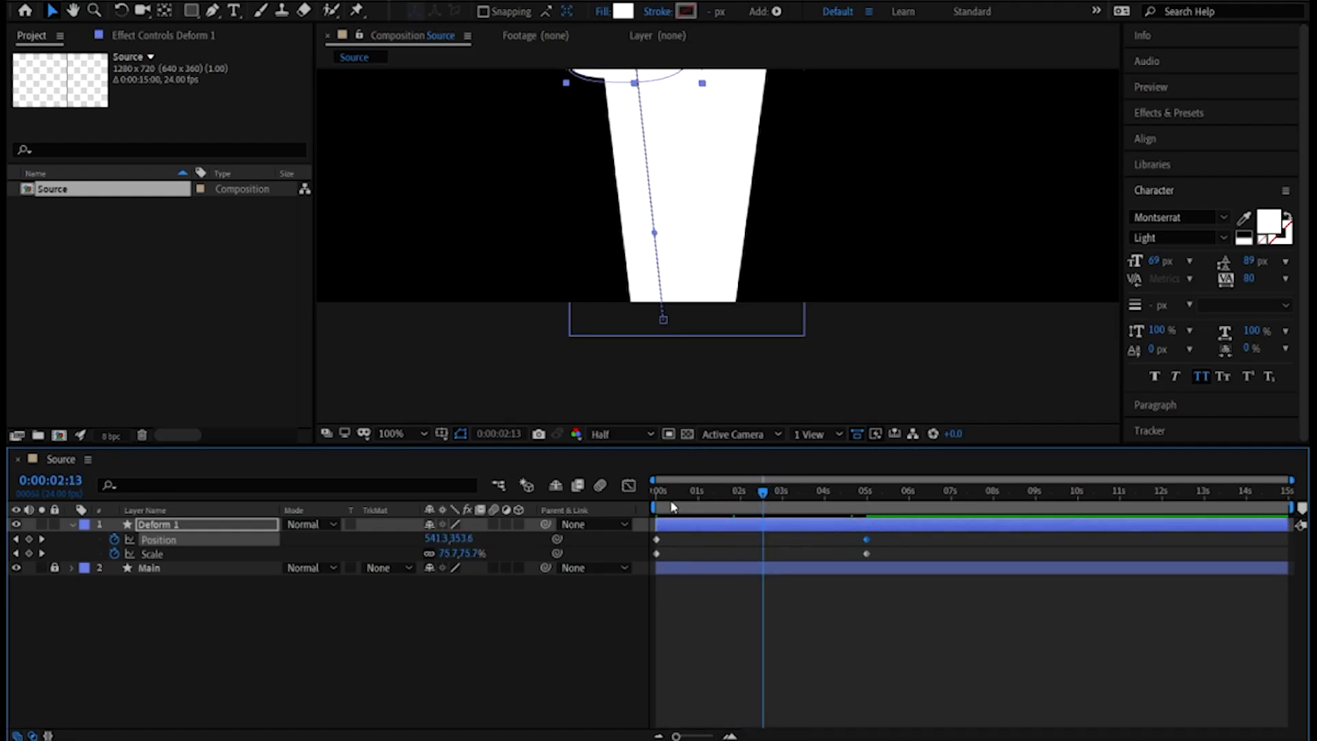
pyautogui.press('space')
pyautogui.moveTo(741, 291); pyautogui.dragTo(754, 344)
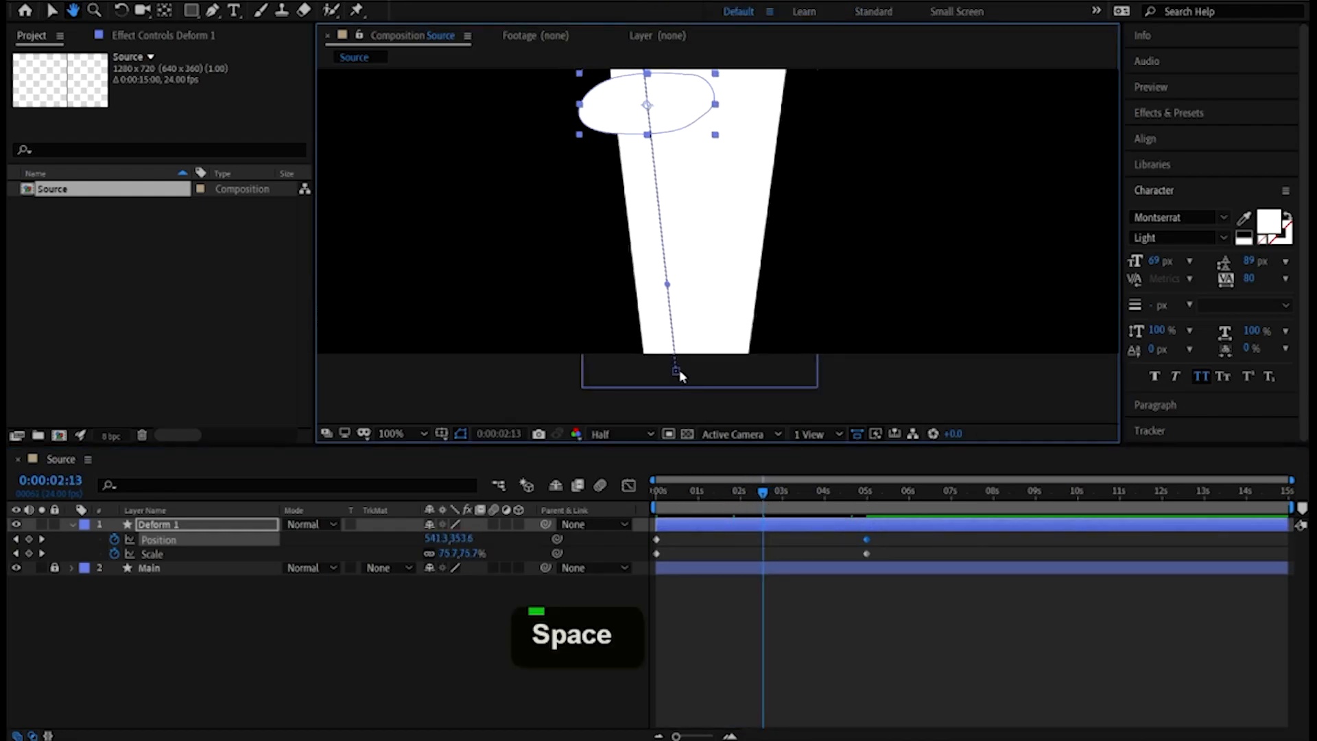
pyautogui.click(677, 371)
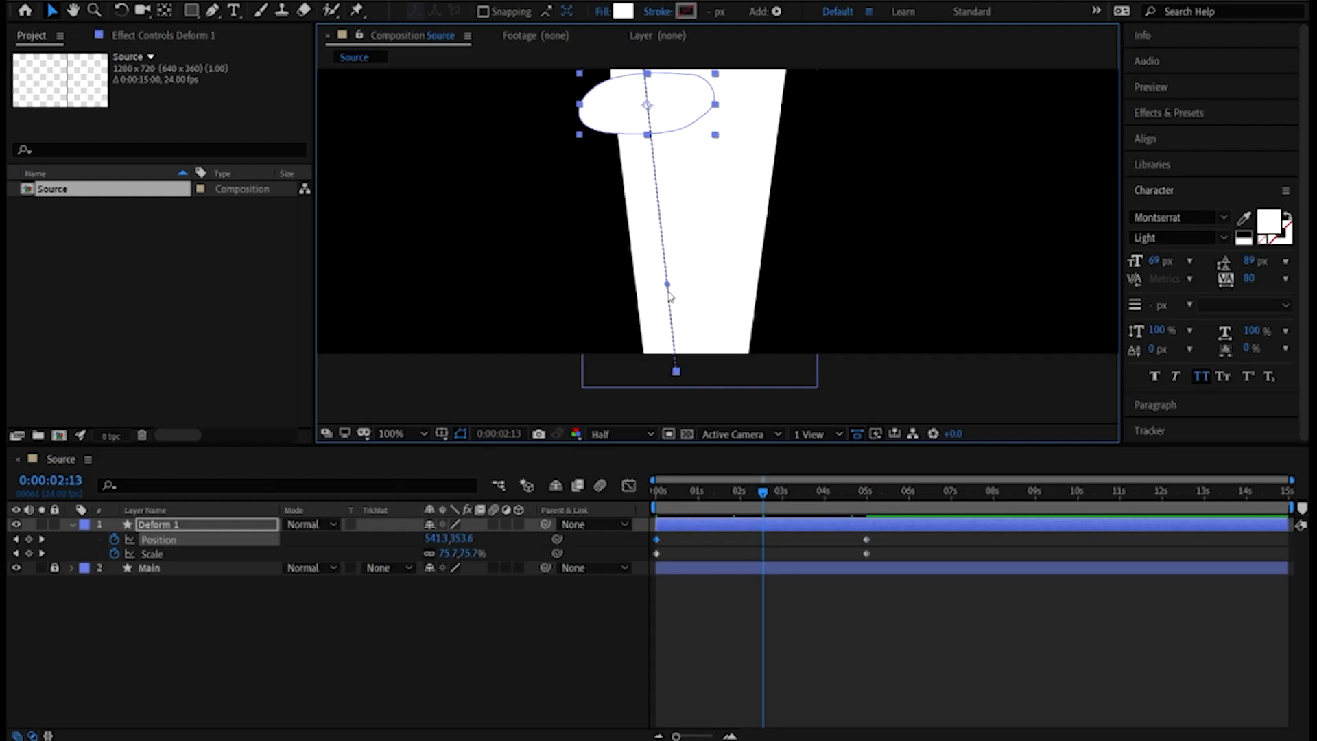
pyautogui.moveTo(667, 284); pyautogui.dragTo(567, 202)
# Pull the upper motion path handle to the left so the blob's path curves along the column's edge
pyautogui.press('space')
pyautogui.moveTo(676, 186); pyautogui.dragTo(705, 423)
pyautogui.moveTo(723, 198); pyautogui.dragTo(718, 291)
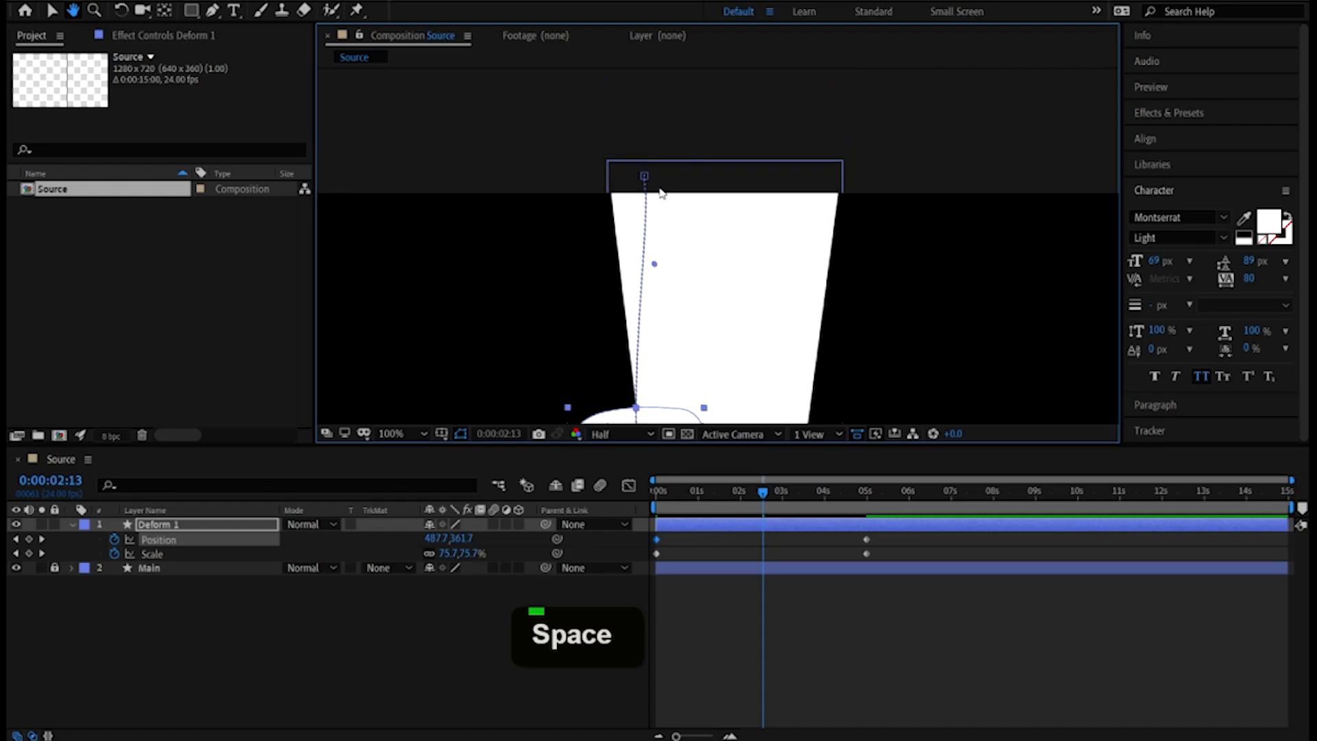
pyautogui.moveTo(653, 265); pyautogui.dragTo(607, 254)
# Play back the blob's rising animation from 0 seconds to check its curved path
pyautogui.scroll(-1, 691, 300)
pyautogui.press('space')
pyautogui.moveTo(695, 216); pyautogui.dragTo(670, 74)
pyautogui.moveTo(686, 493); pyautogui.dragTo(645, 499)
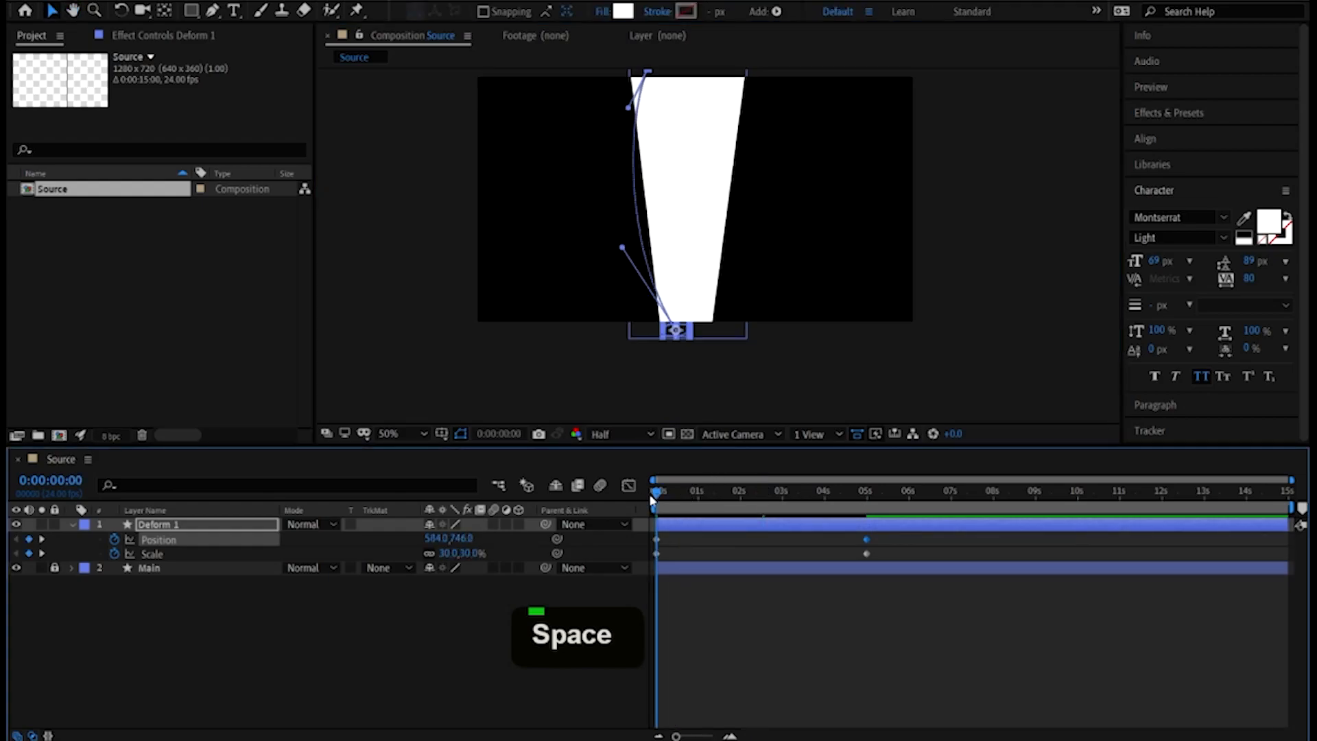
pyautogui.click(752, 598)
pyautogui.press('space')
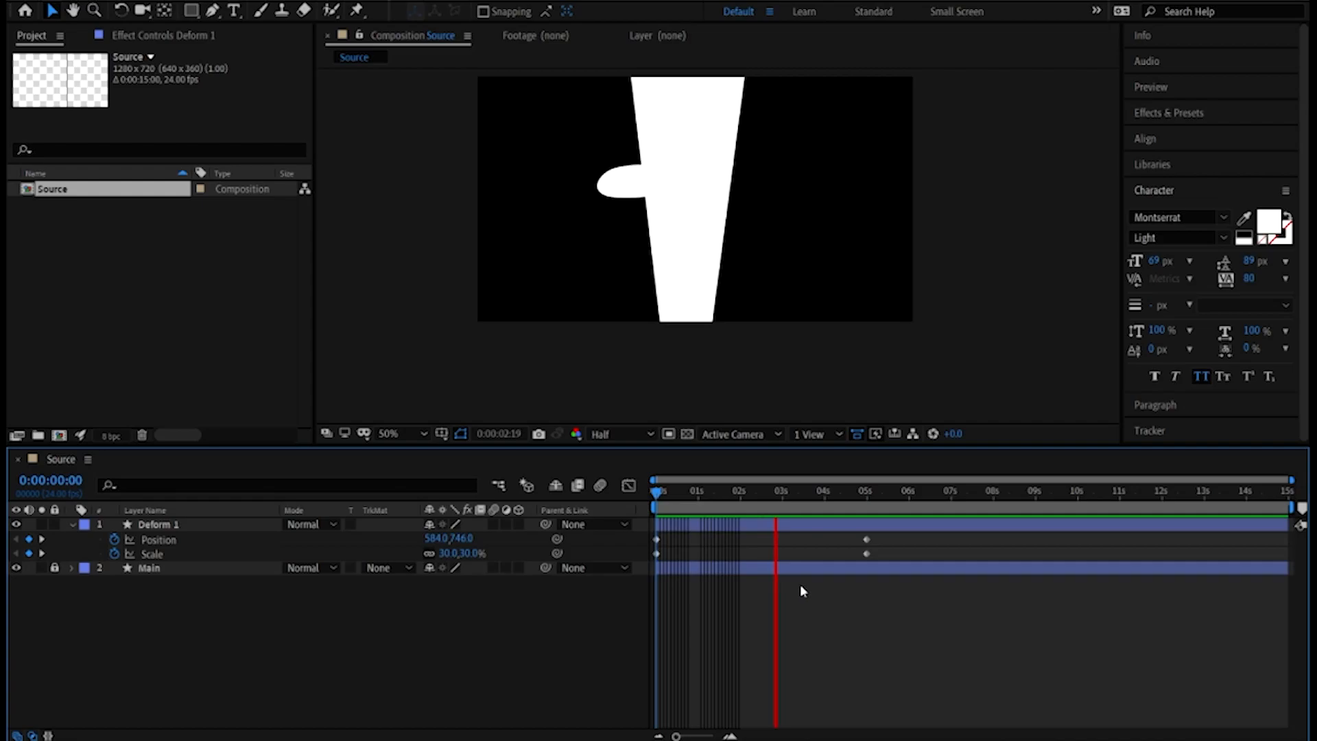
# At 5 seconds, set the Deform 1 blob's scale to 140%
pyautogui.moveTo(837, 495); pyautogui.dragTo(867, 498)
pyautogui.press('space')
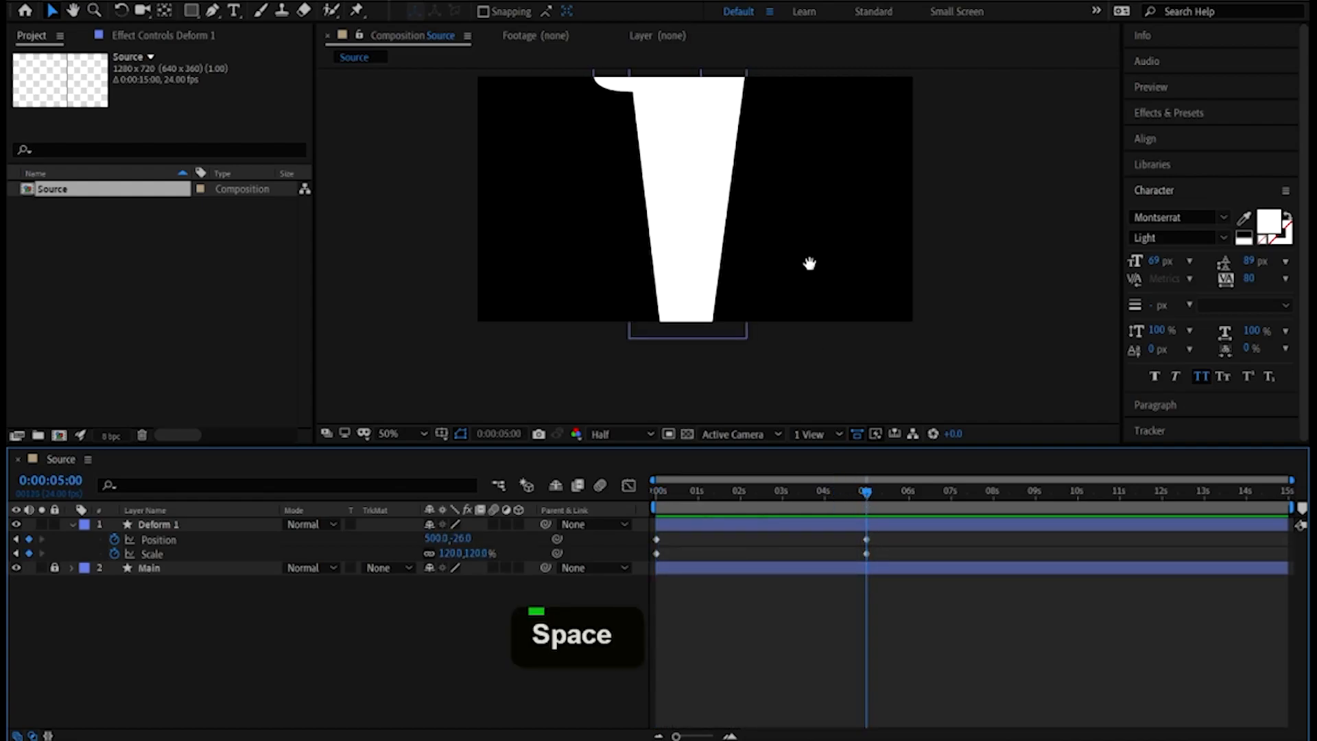
pyautogui.moveTo(810, 265); pyautogui.dragTo(810, 321)
pyautogui.click(452, 553)
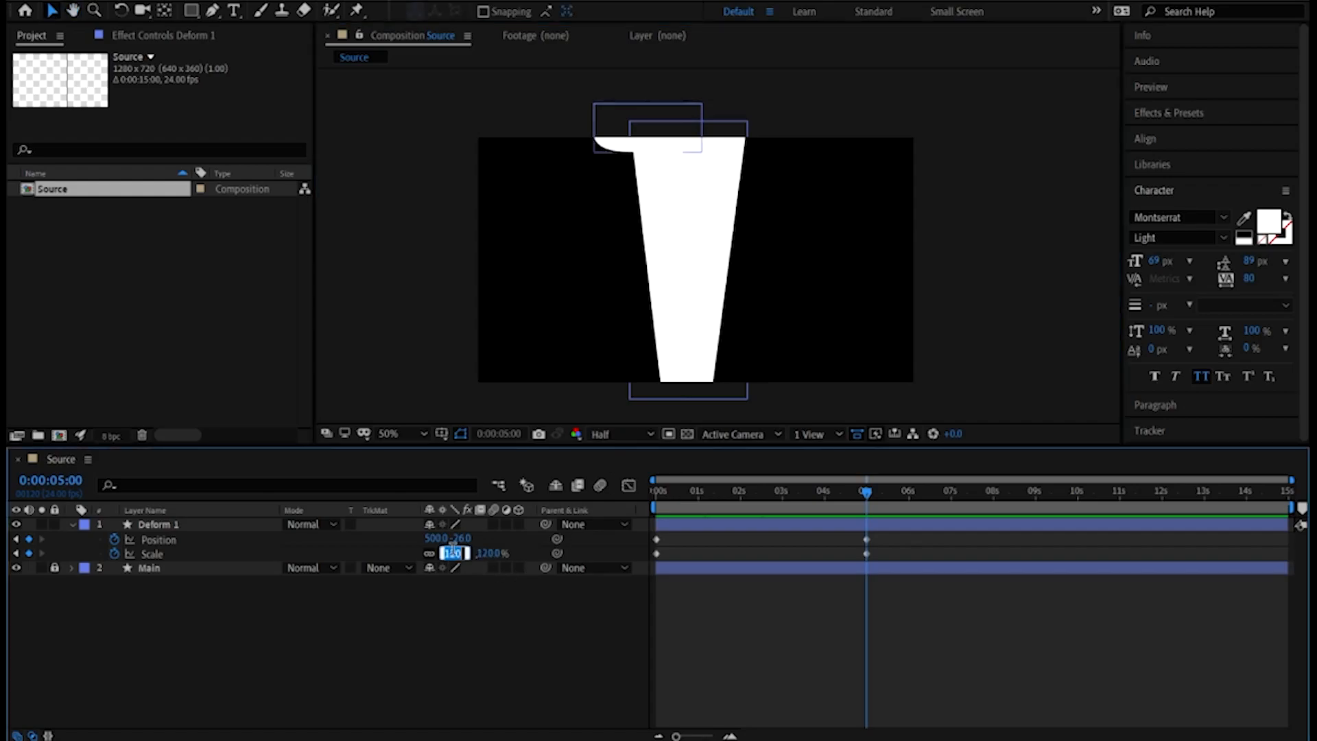
pyautogui.write('140')
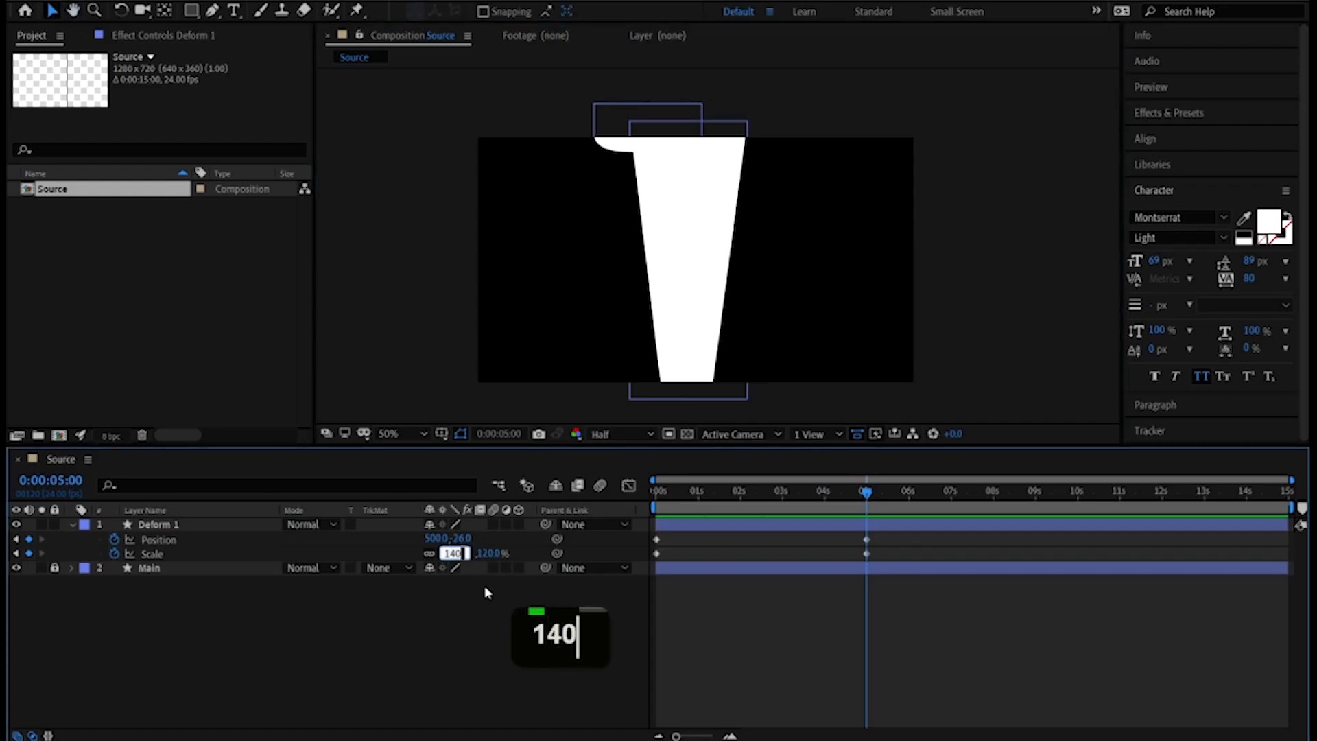
pyautogui.press('Return')
# Move the enlarged Deform 1 blob fully out of frame above the column, to position 424, -138 at 5 seconds
pyautogui.moveTo(691, 152); pyautogui.dragTo(647, 112)
pyautogui.moveTo(671, 491); pyautogui.dragTo(866, 475)
pyautogui.moveTo(934, 362); pyautogui.dragTo(929, 346)
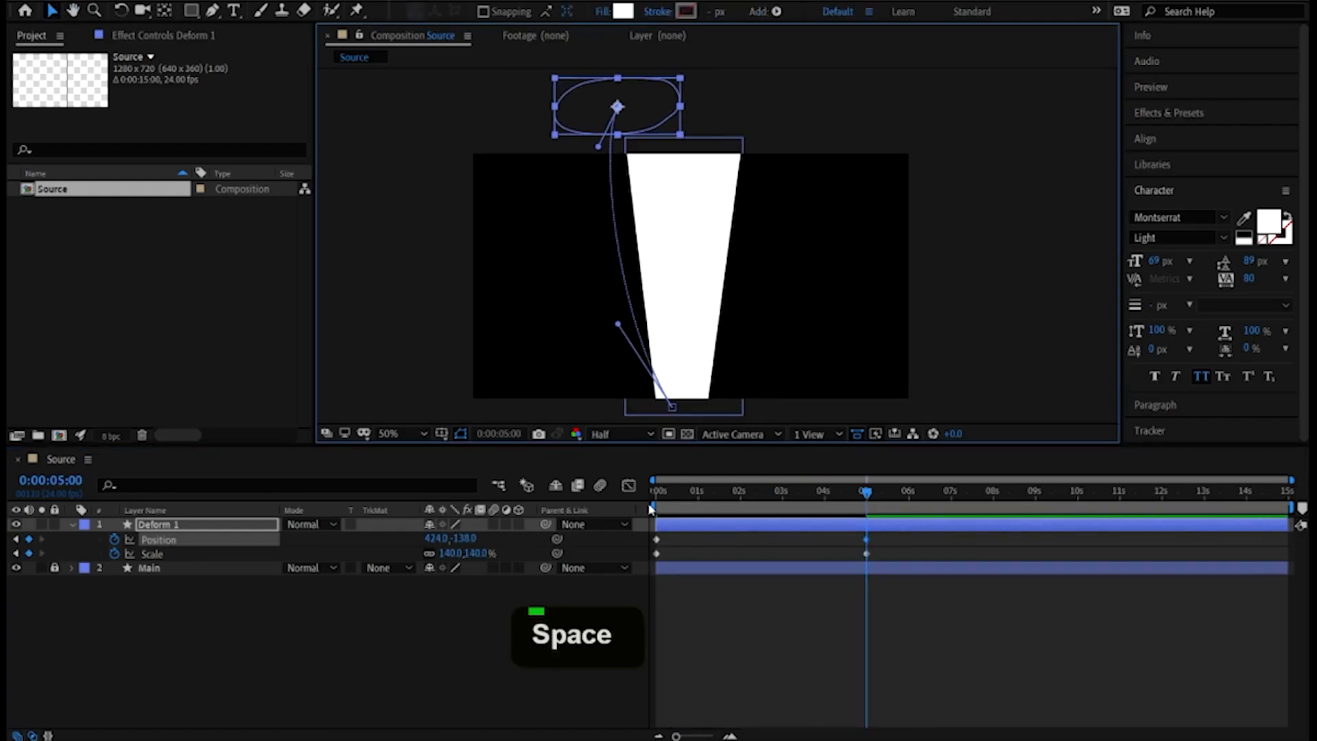
pyautogui.click(245, 639)
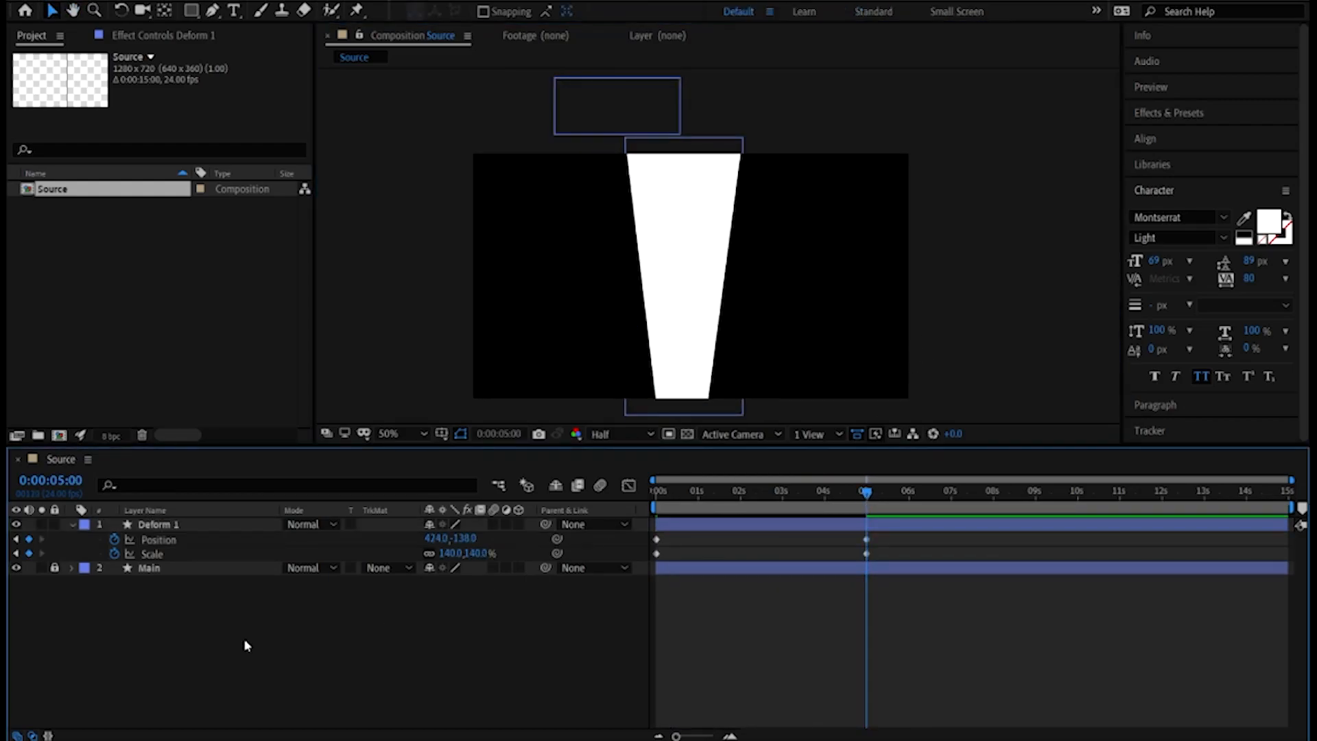
# Duplicate the Deform 1 layer, reveal the copy's keyframes and lock the original layer
pyautogui.click(166, 524)
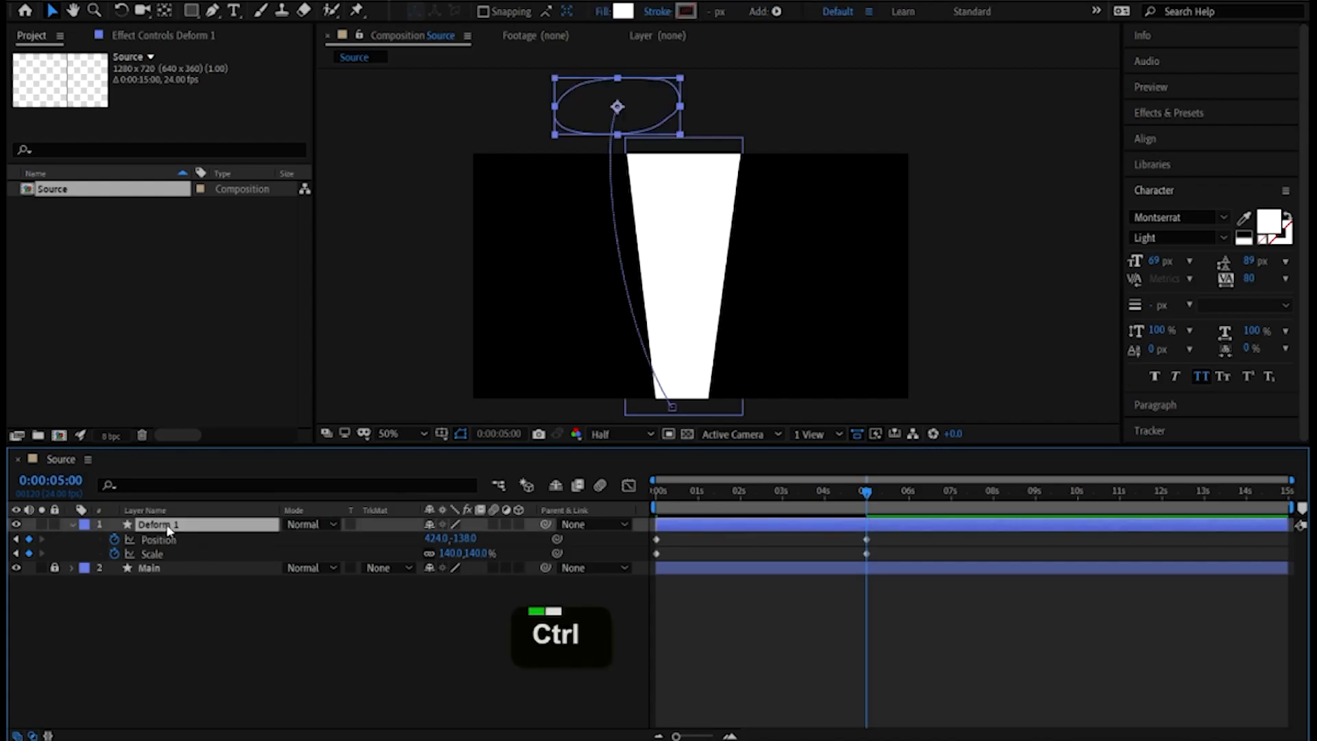
pyautogui.hotkey('ctrl', 'd')
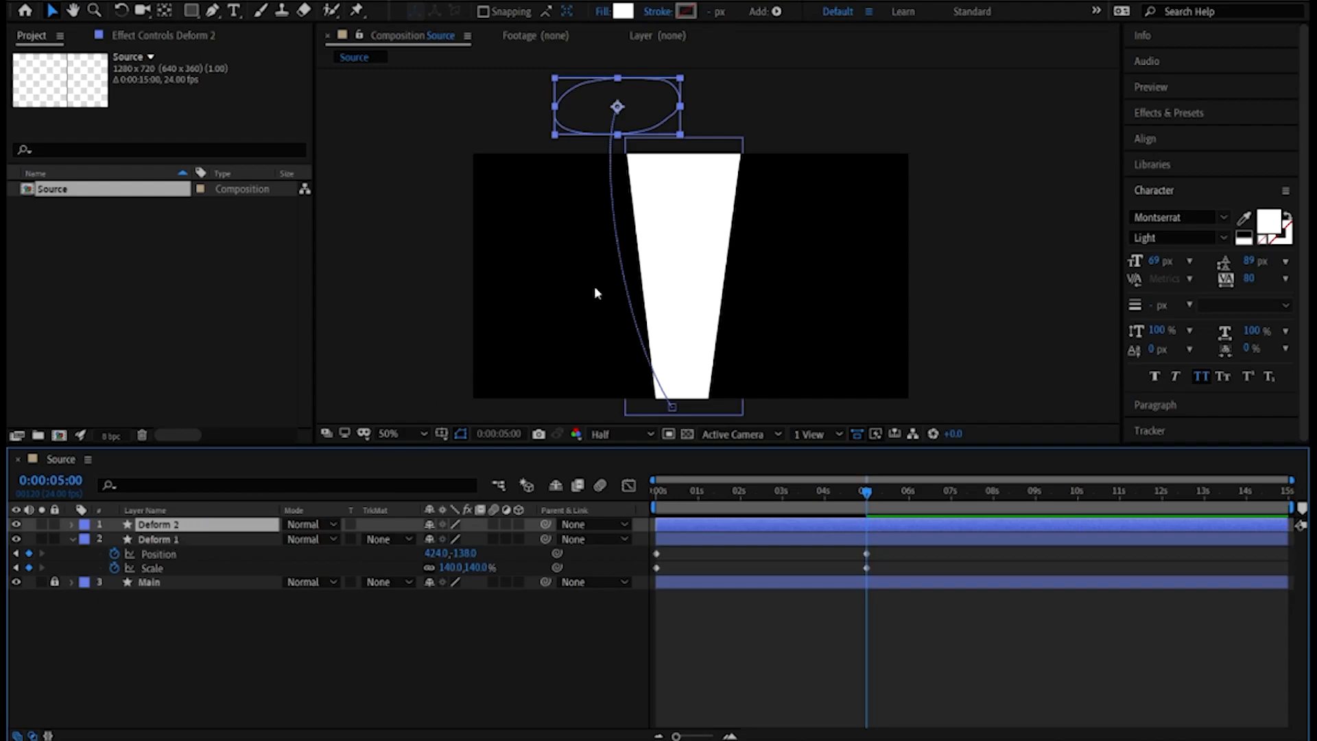
pyautogui.press('u')
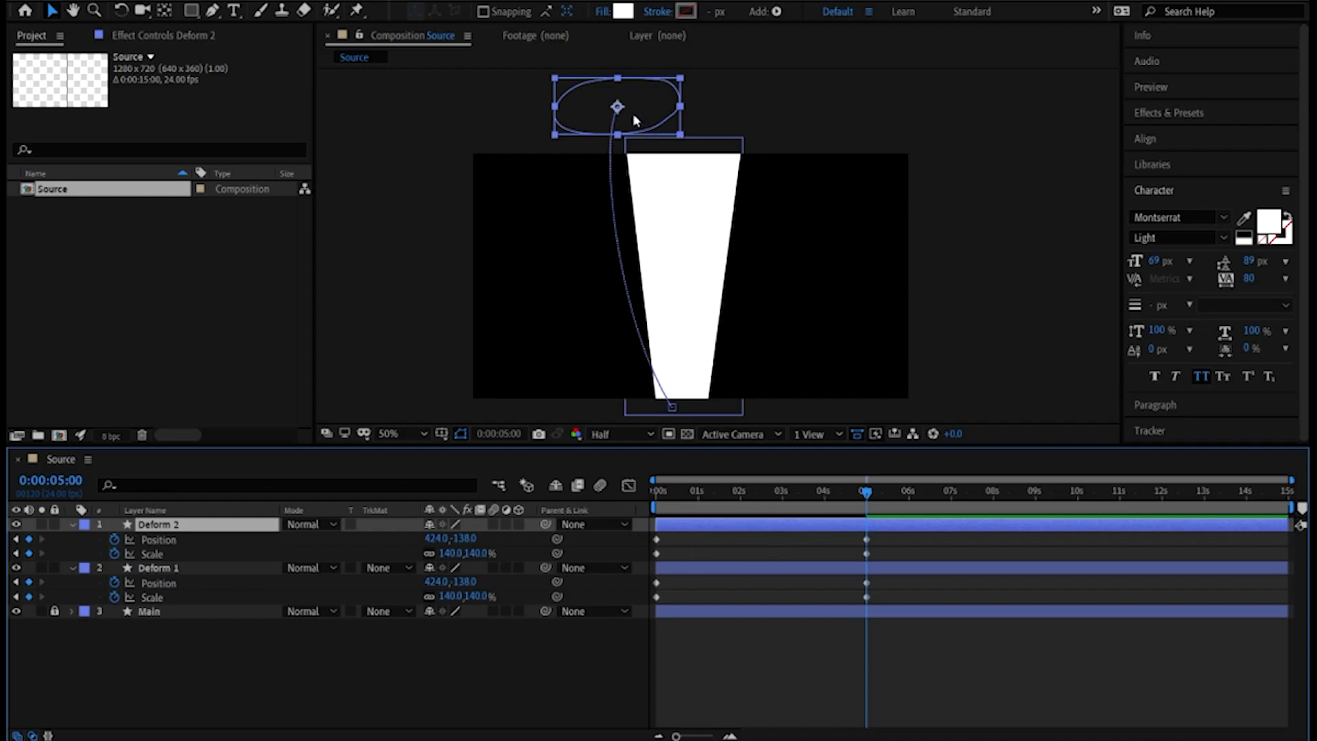
pyautogui.click(54, 569)
# Move Deform 2 to the column's right side, ending at 810, -90 at 5 seconds and starting at 666.5, 745 at 0 seconds
pyautogui.moveTo(601, 110); pyautogui.dragTo(725, 130)
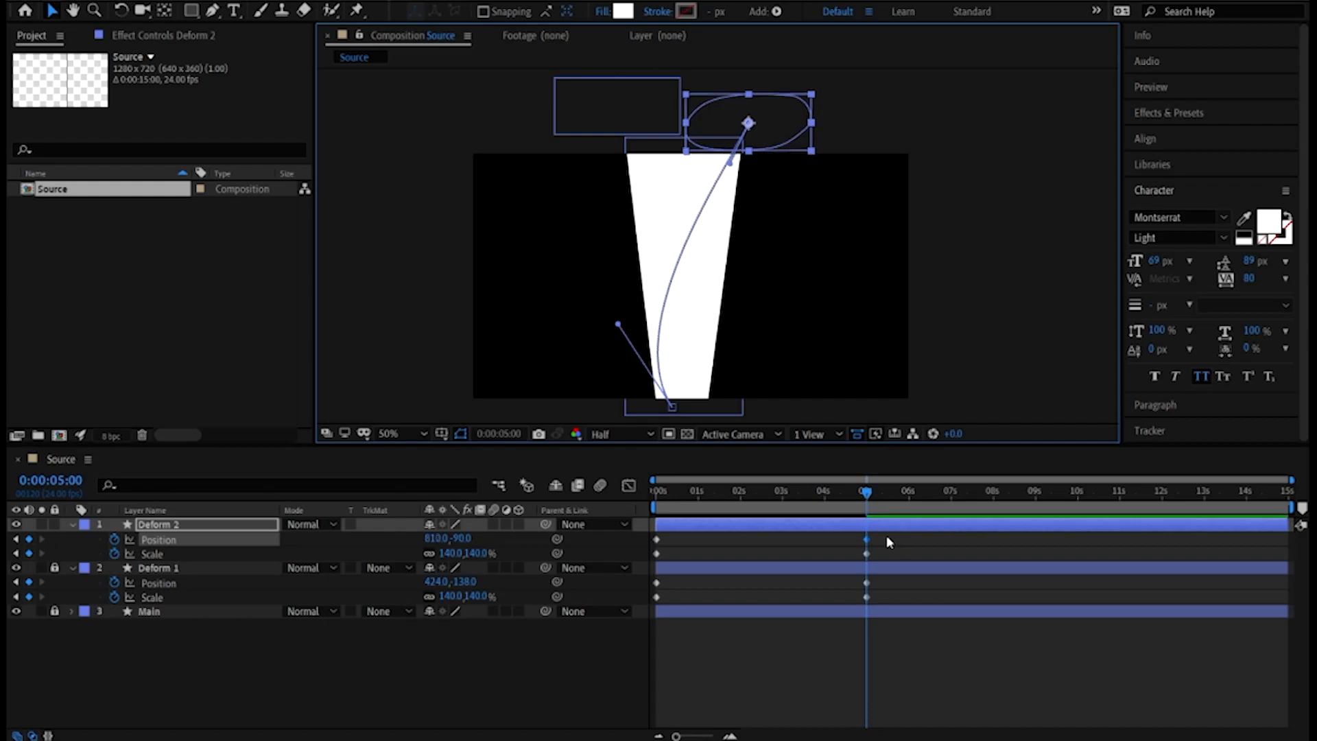
pyautogui.moveTo(867, 500); pyautogui.dragTo(630, 512)
pyautogui.scroll(1, 760, 371)
pyautogui.press('space')
pyautogui.moveTo(747, 359); pyautogui.dragTo(782, 85)
pyautogui.scroll(1, 669, 293)
pyautogui.moveTo(613, 335); pyautogui.dragTo(725, 334)
# Bend Deform 2's motion path outward to the right so it curves along the column's right edge
pyautogui.scroll(-2, 827, 299)
pyautogui.press('space')
pyautogui.moveTo(883, 183); pyautogui.dragTo(811, 357)
pyautogui.press('space')
pyautogui.moveTo(839, 84); pyautogui.dragTo(808, 262)
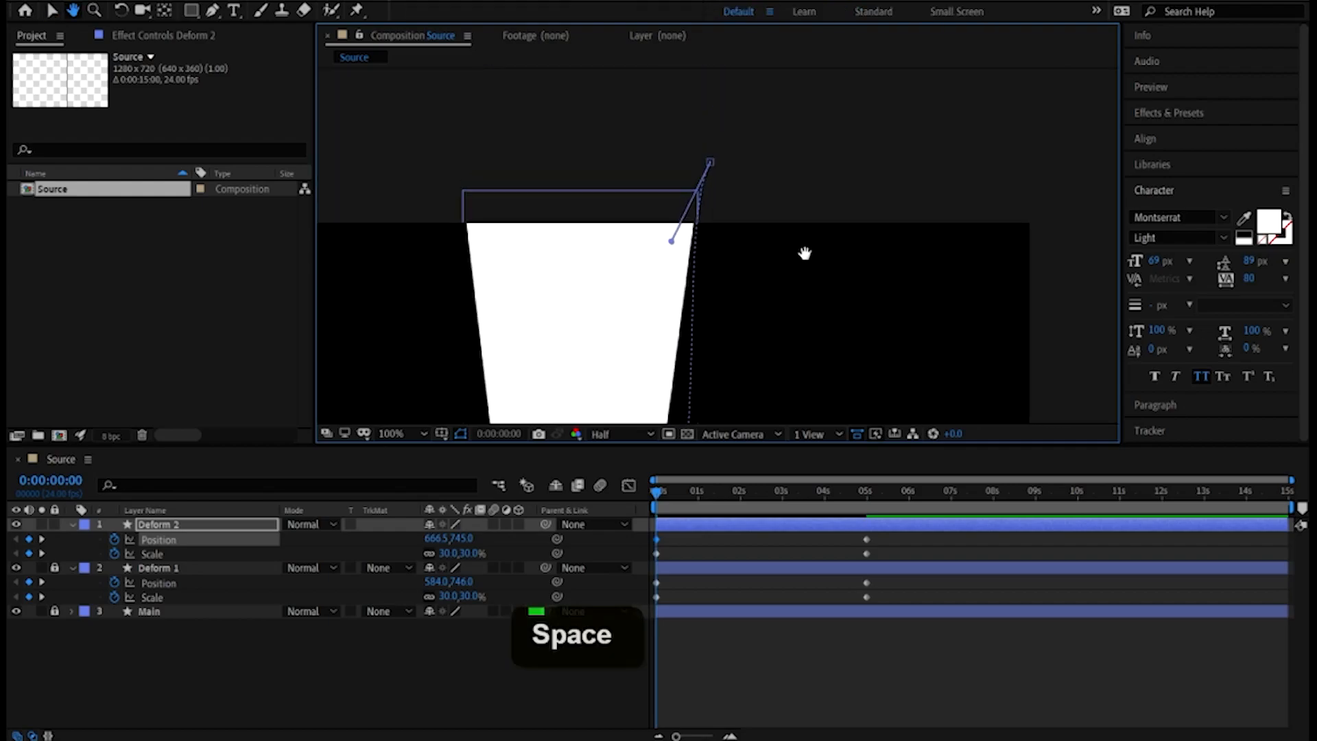
pyautogui.moveTo(672, 243); pyautogui.dragTo(733, 256)
pyautogui.scroll(-1, 759, 272)
# Play back both rising blobs from 0 seconds and scrub to 0:00:02:11 to check their paths
pyautogui.press('space')
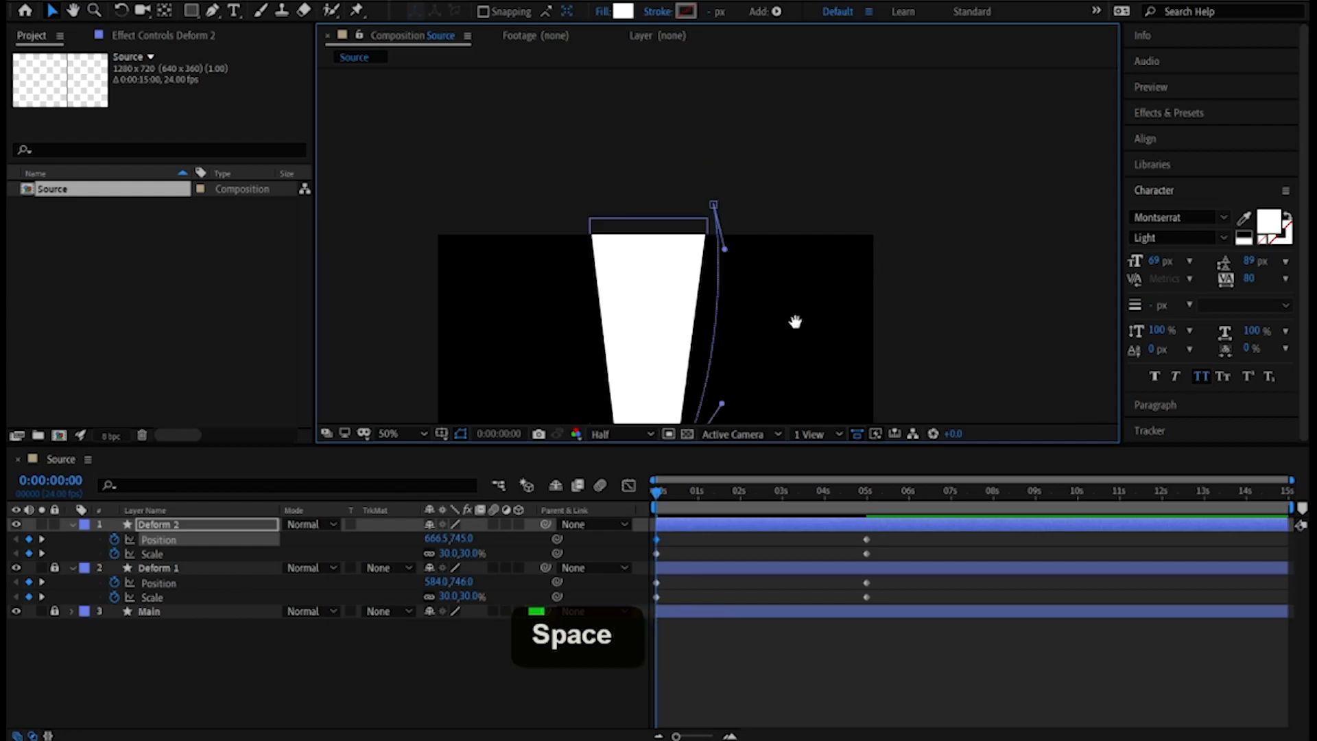
pyautogui.moveTo(796, 323); pyautogui.dragTo(813, 163)
pyautogui.press('space')
pyautogui.moveTo(820, 246); pyautogui.dragTo(814, 303)
pyautogui.press('space')
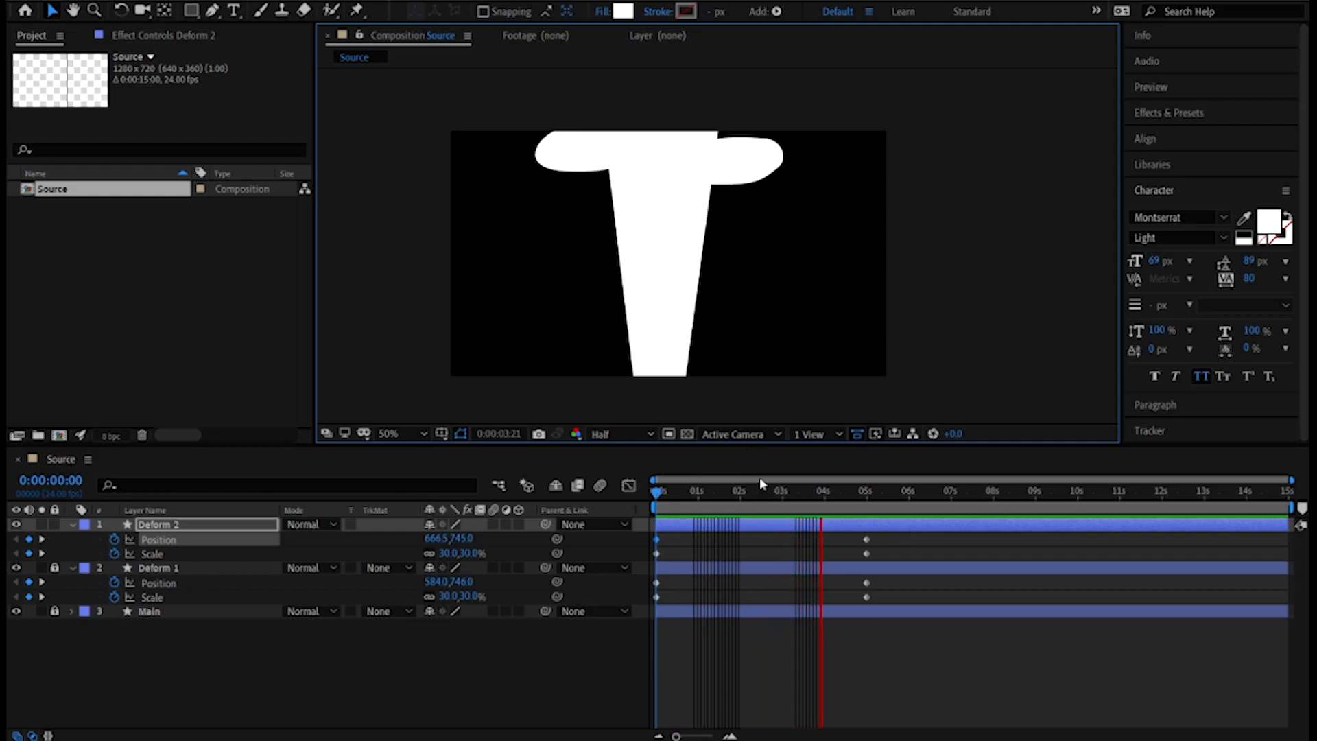
pyautogui.moveTo(690, 499); pyautogui.dragTo(763, 499)
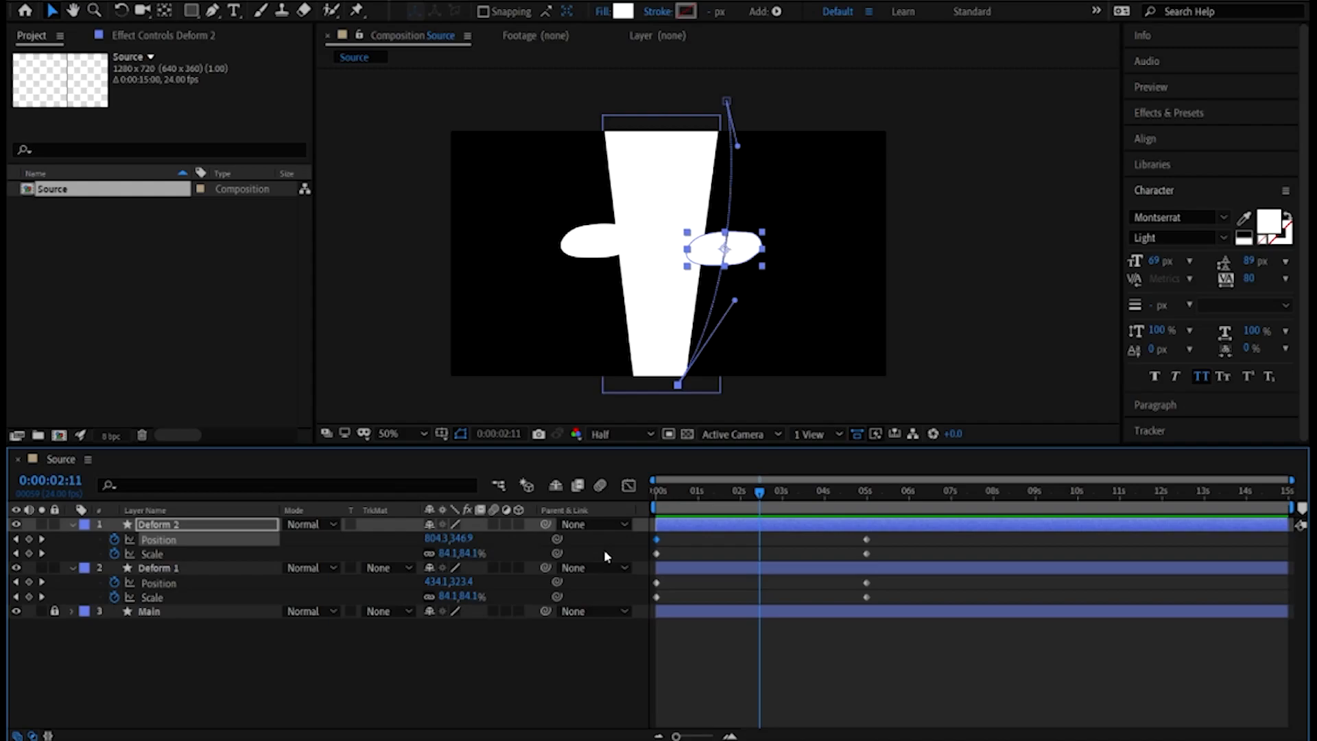
# Duplicate the Deform 1 and Deform 2 layers together
pyautogui.click(168, 568)
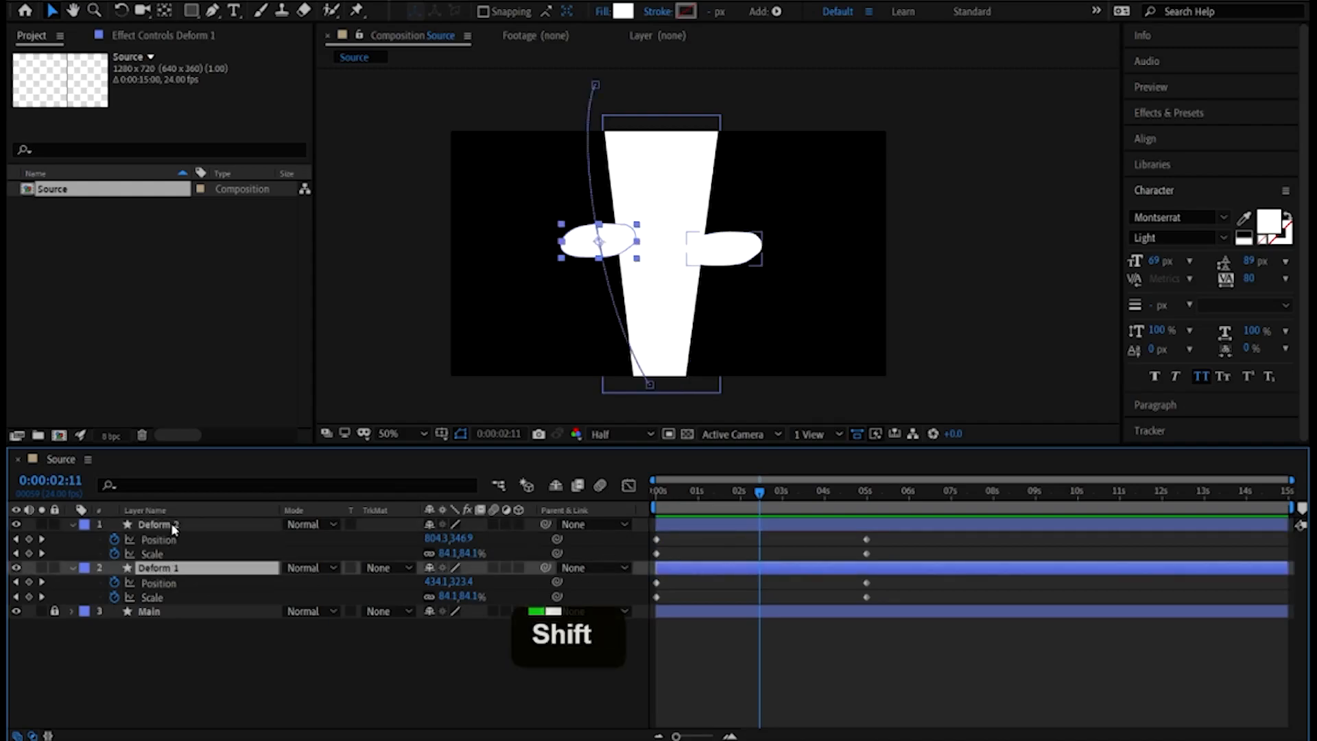
pyautogui.keyDown('shift'); pyautogui.click(201, 661); pyautogui.keyUp('shift')
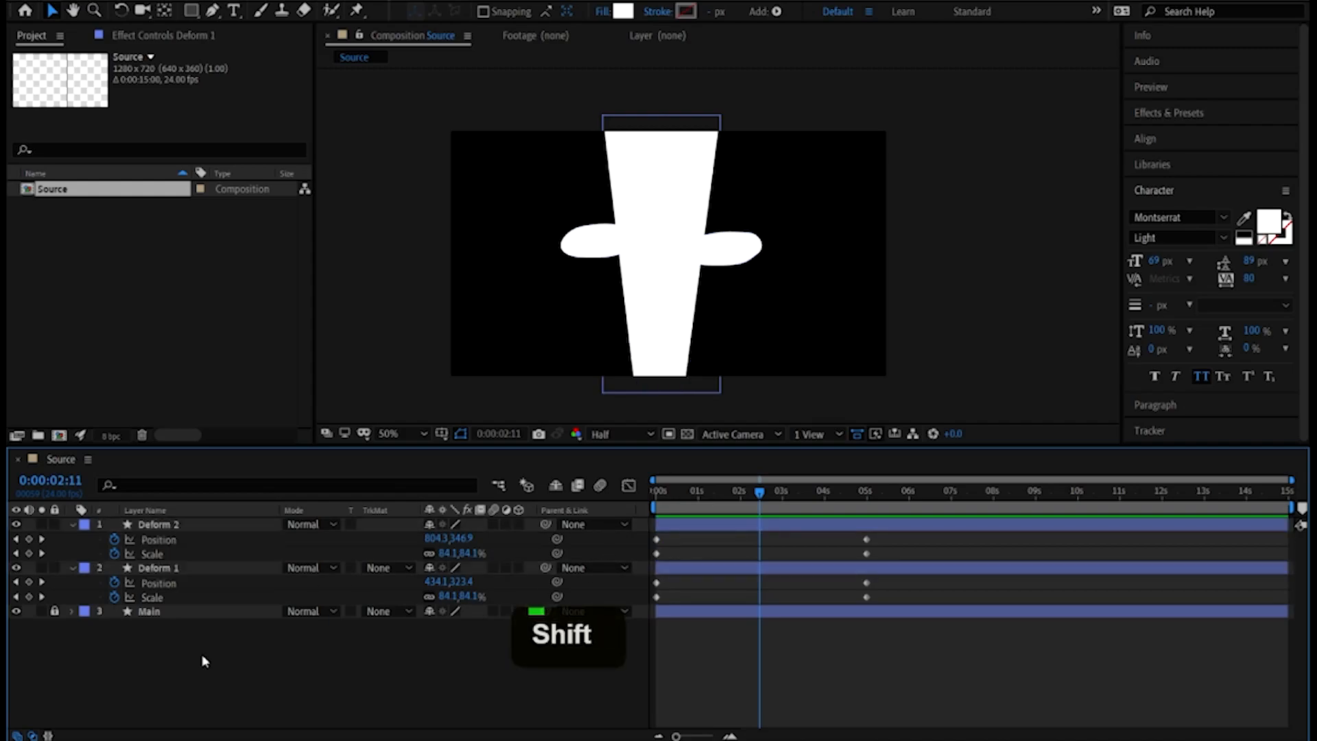
pyautogui.click(169, 569)
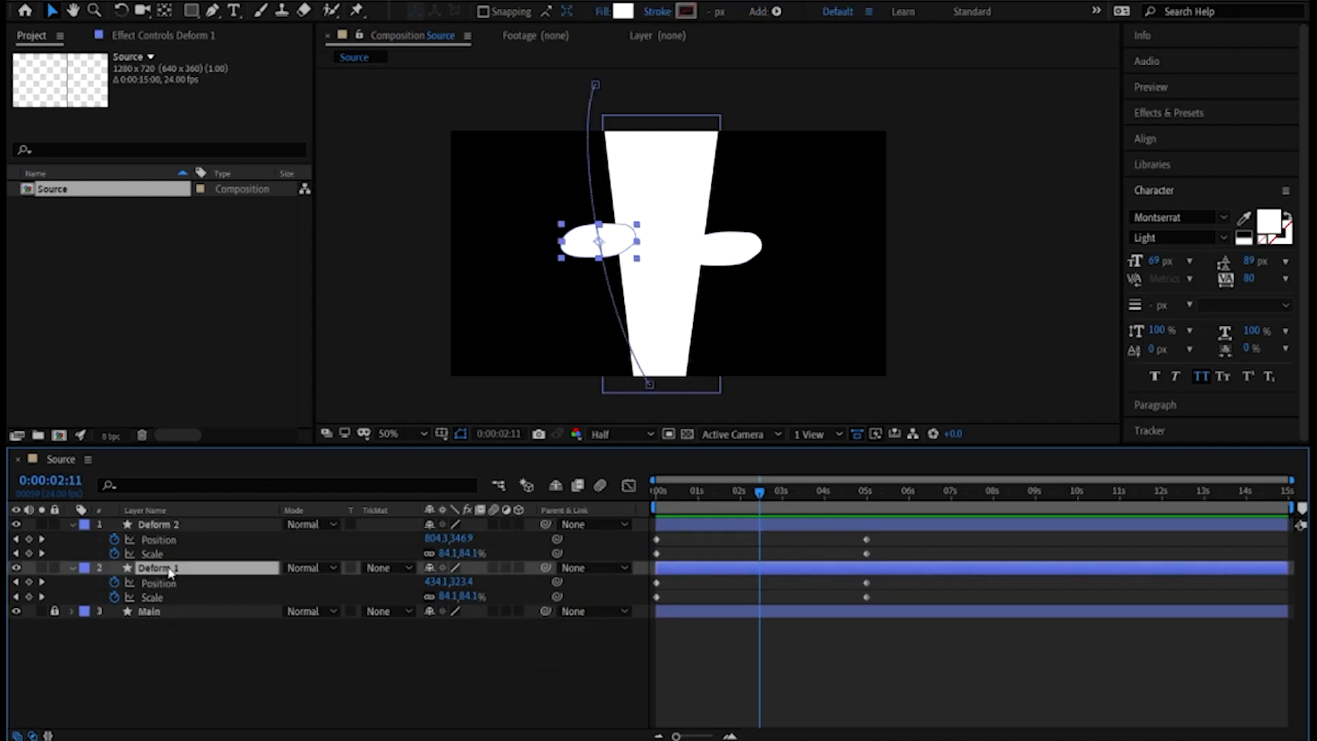
pyautogui.keyDown('shift'); pyautogui.click(175, 525); pyautogui.keyUp('shift')
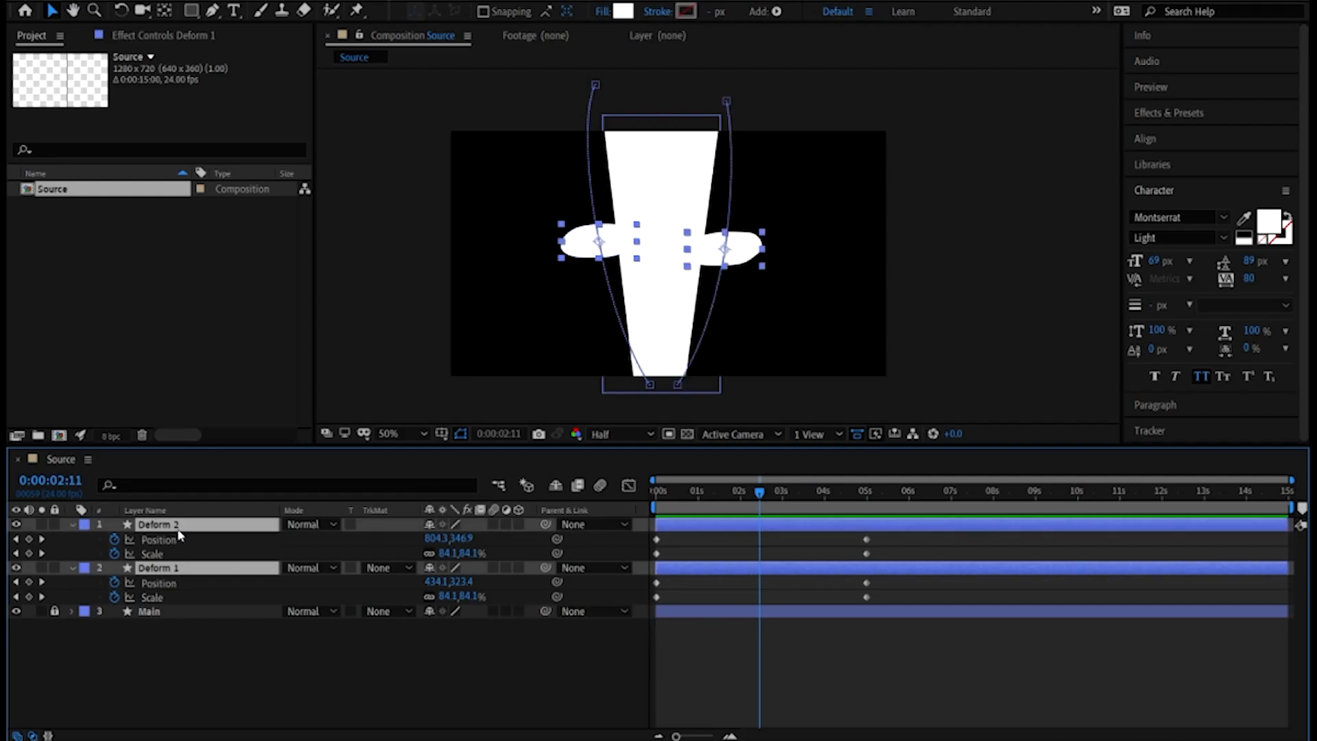
pyautogui.hotkey('ctrl', 'd')
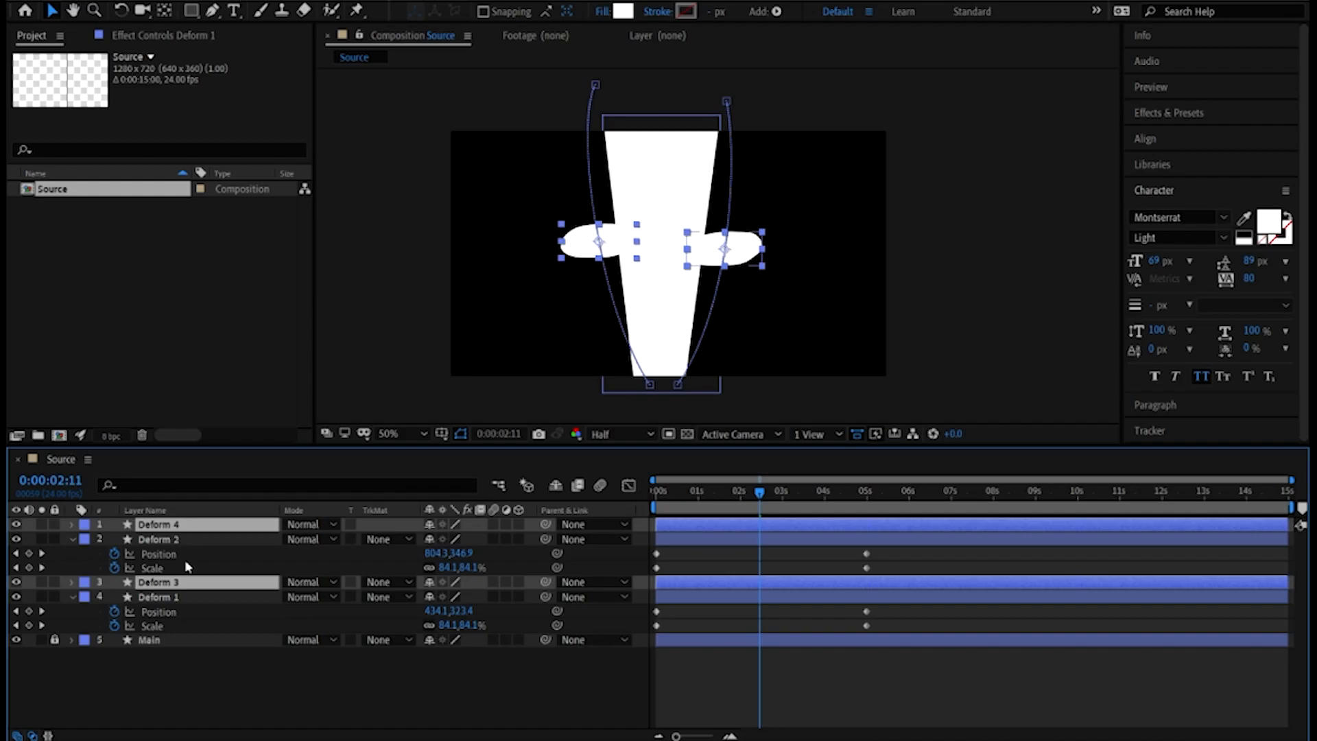
pyautogui.click(213, 661)
# Place the Deform 3 layer directly above Deform 2 and reveal the keyframes of Deform 3 and Deform 4
pyautogui.click(167, 584)
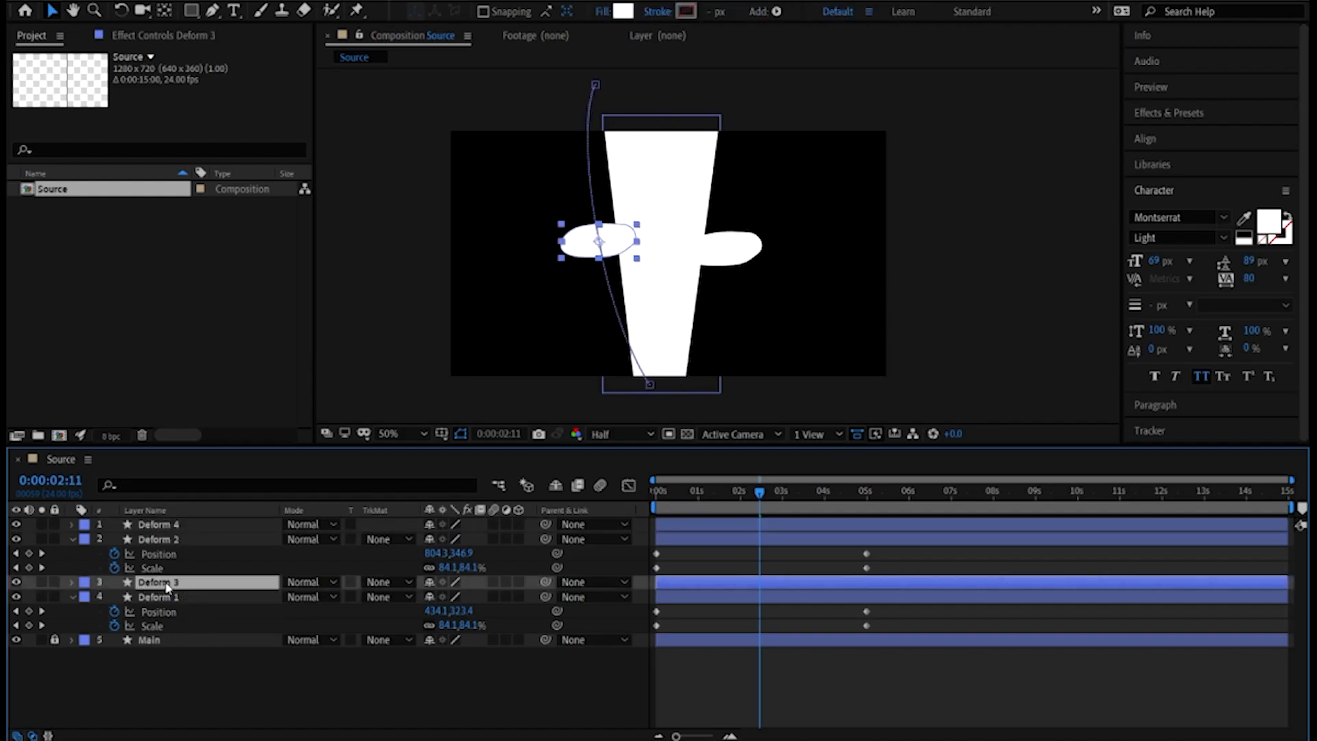
pyautogui.moveTo(158, 588); pyautogui.dragTo(153, 553)
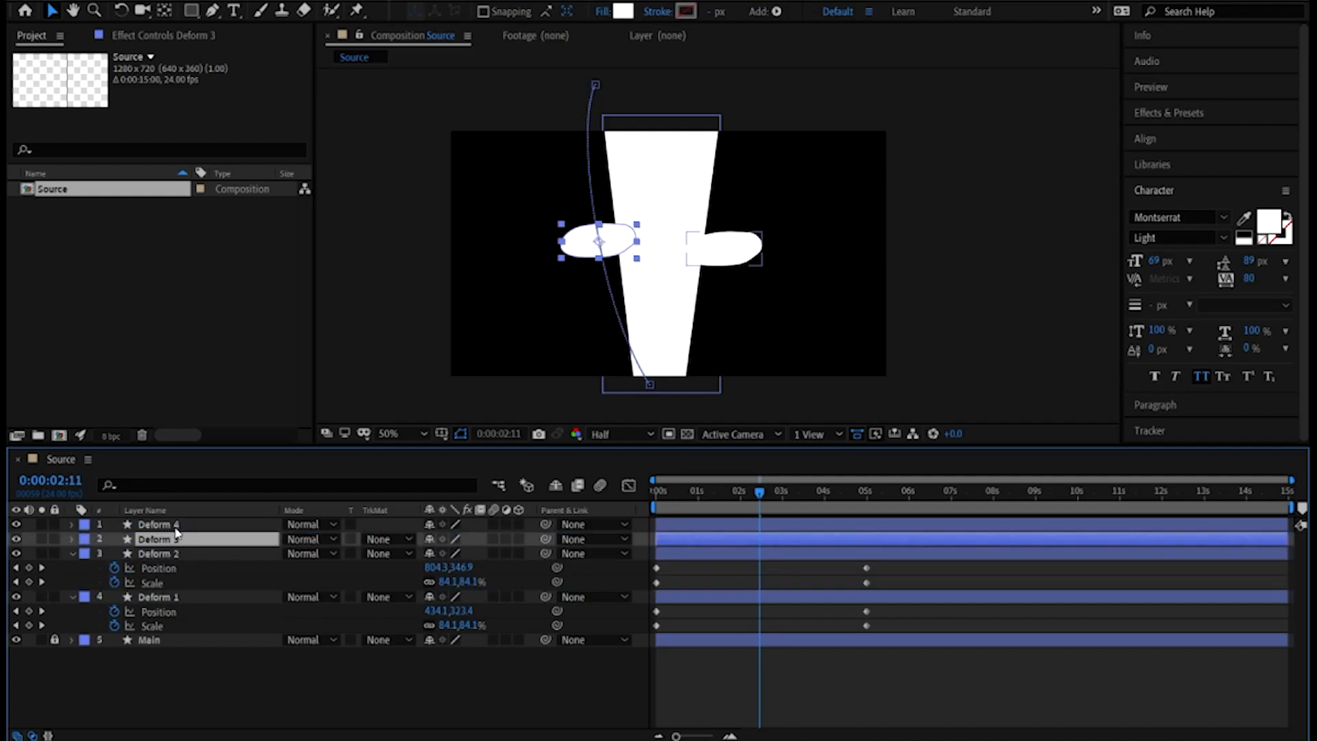
pyautogui.press('u')
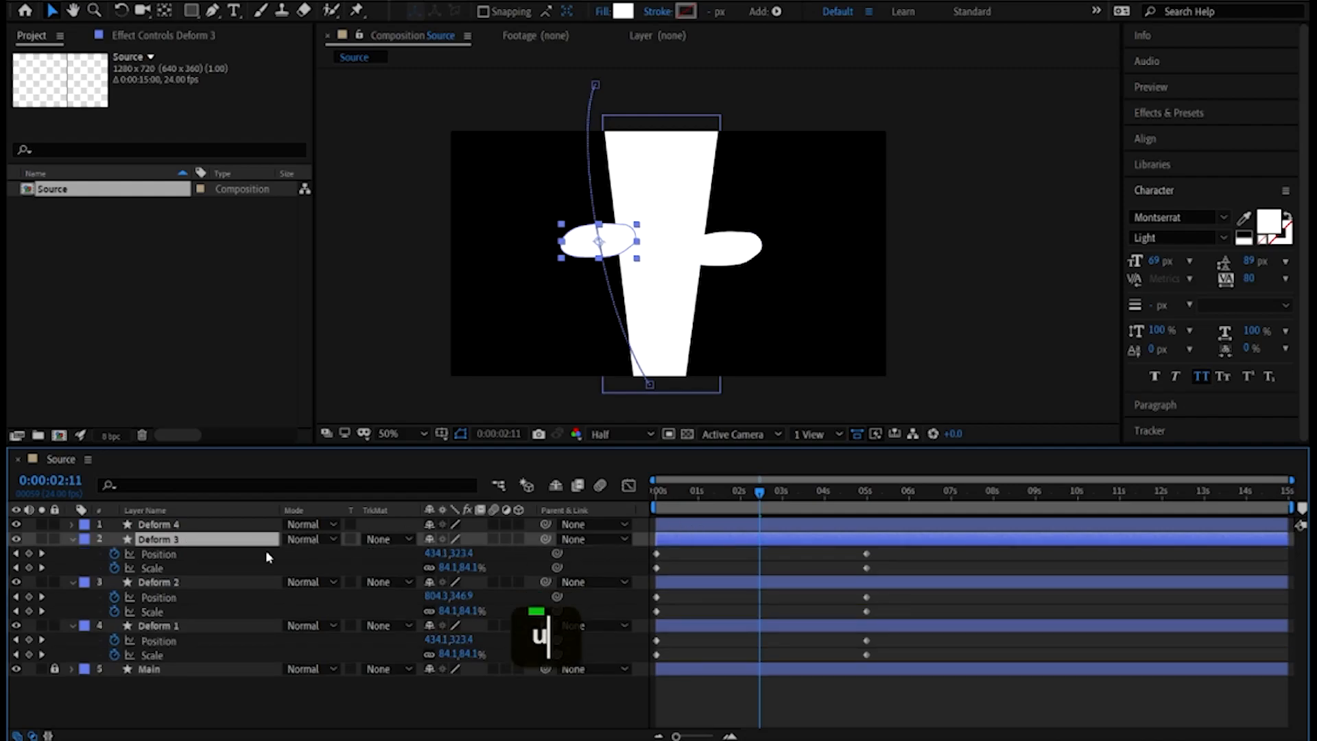
pyautogui.click(156, 528)
pyautogui.press('u')
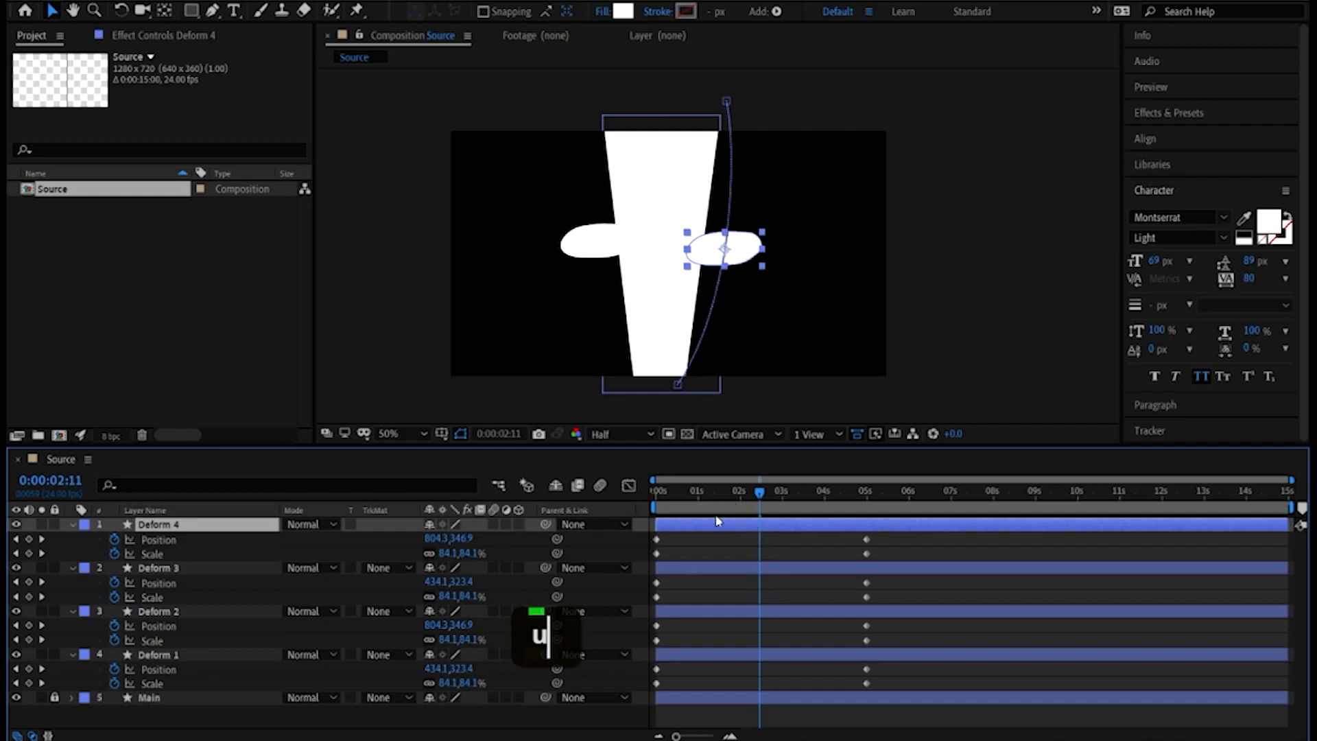
# Stagger the blob layers by starting Deform 2 at about 0.9 seconds, Deform 3 at about 1.8 and Deform 4 at about 2.8
pyautogui.moveTo(685, 608); pyautogui.dragTo(721, 611)
pyautogui.click(742, 570)
pyautogui.moveTo(741, 568); pyautogui.dragTo(800, 568)
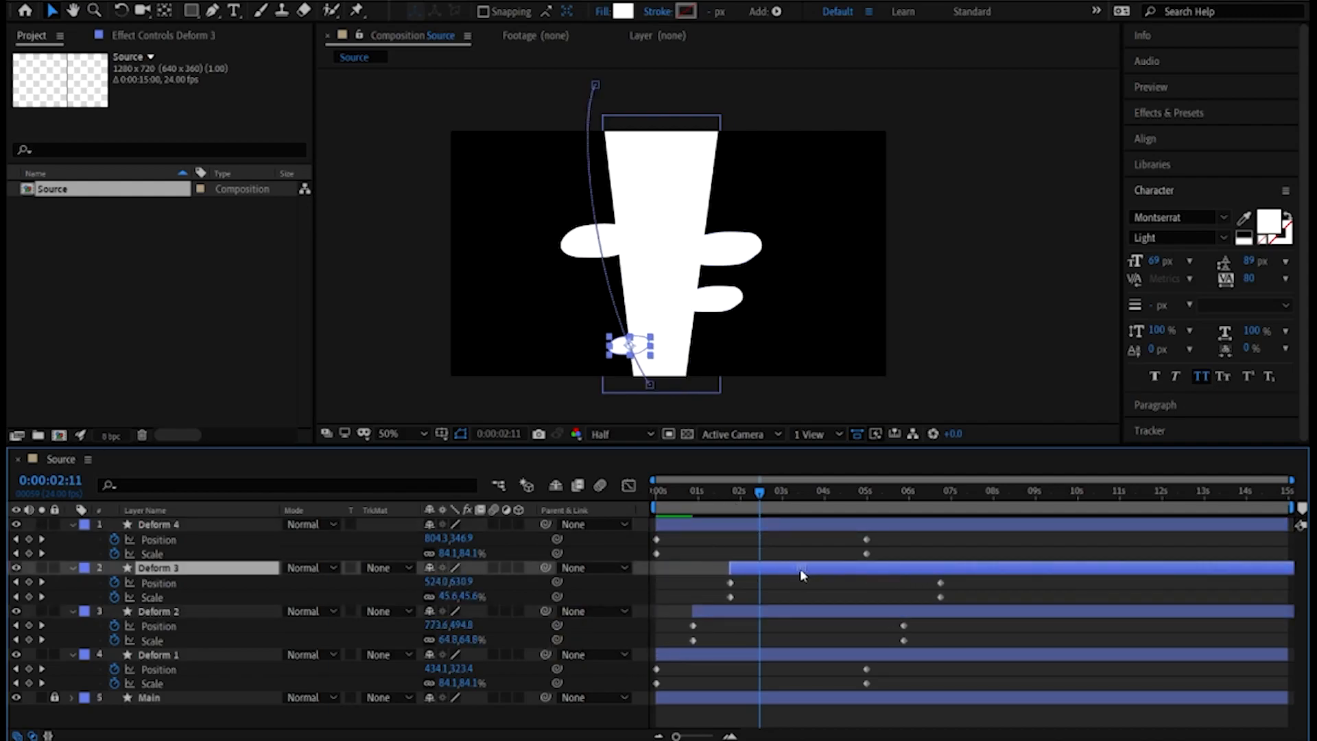
pyautogui.moveTo(722, 529); pyautogui.dragTo(841, 524)
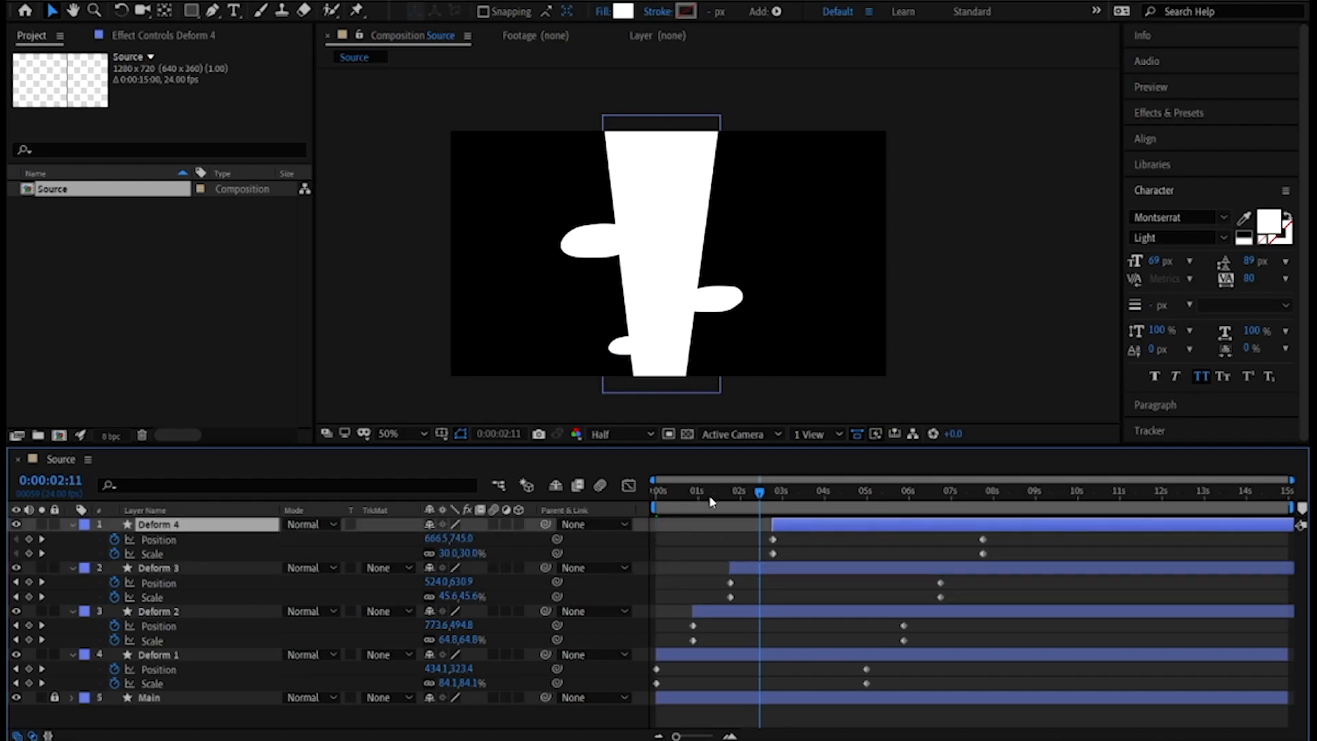
# Play back the composition from the start to check the staggered blobs, and return to 0 seconds
pyautogui.press('Home')
pyautogui.press('space')
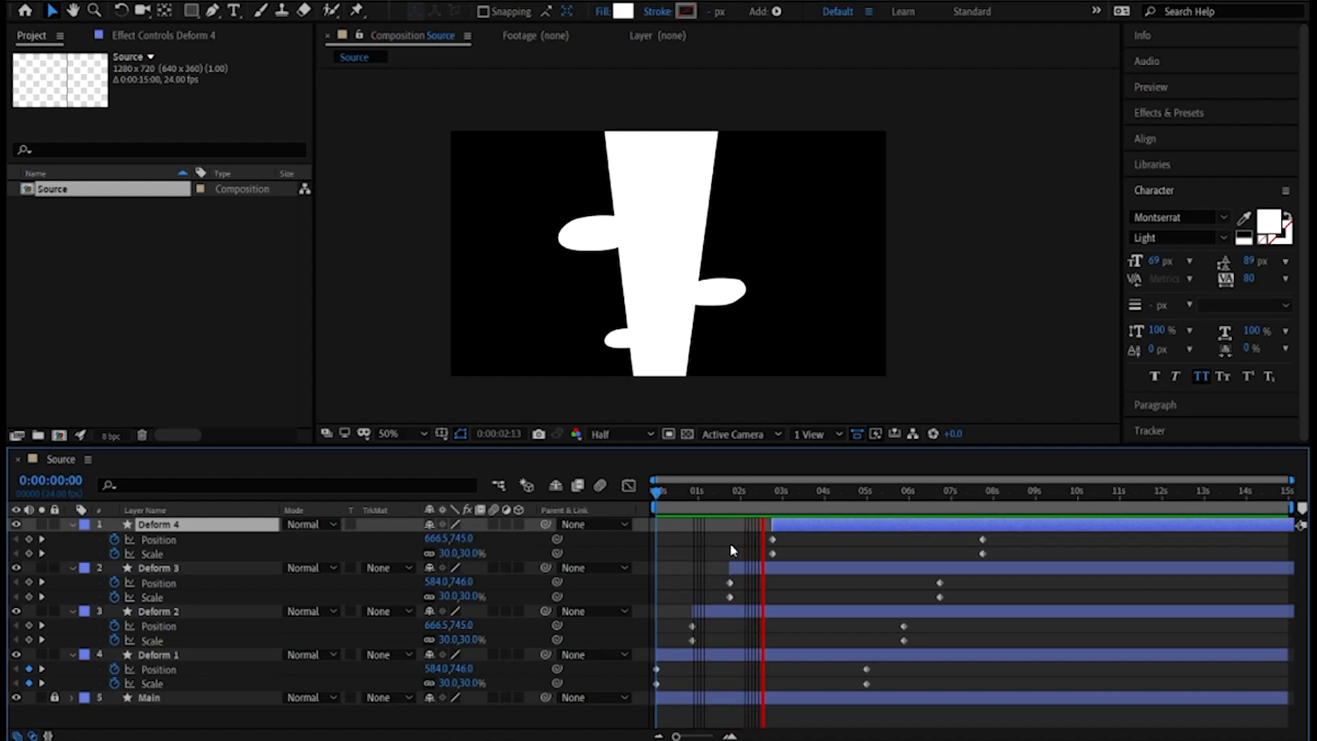
pyautogui.press('space')
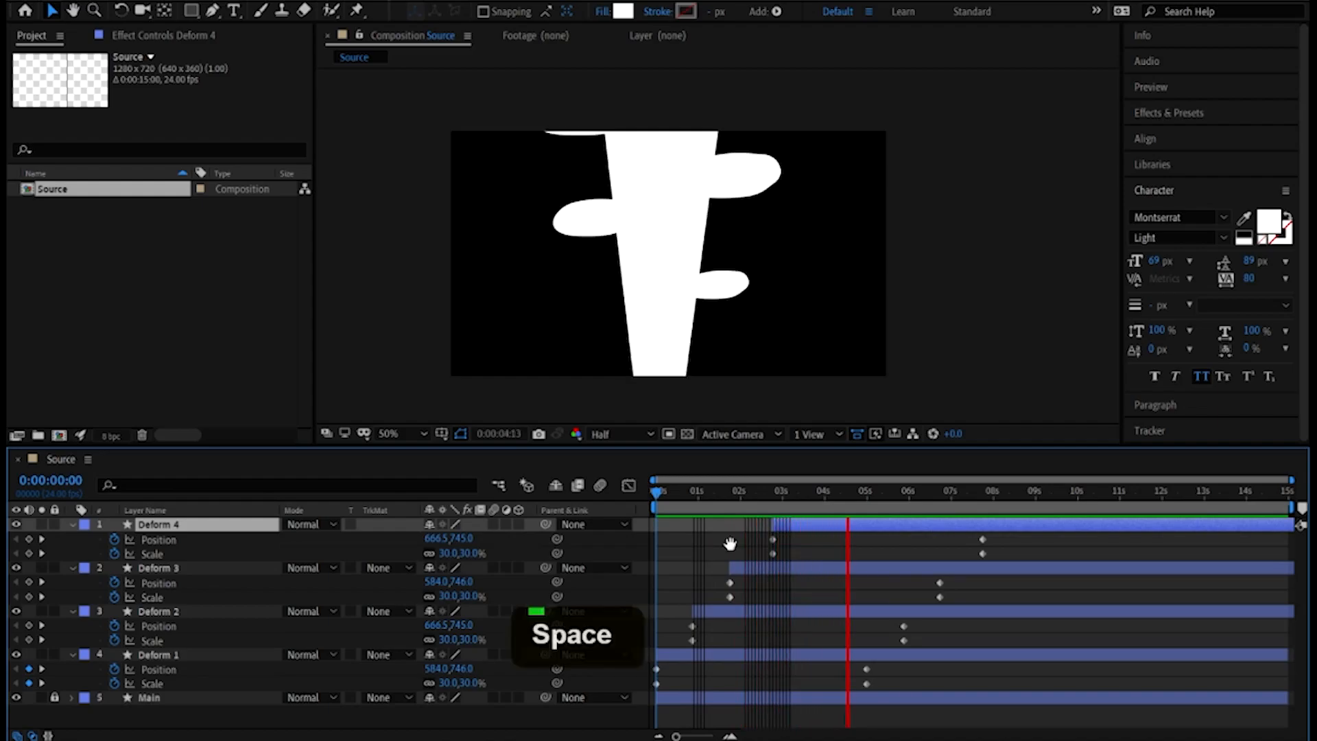
pyautogui.moveTo(726, 488); pyautogui.dragTo(650, 509)
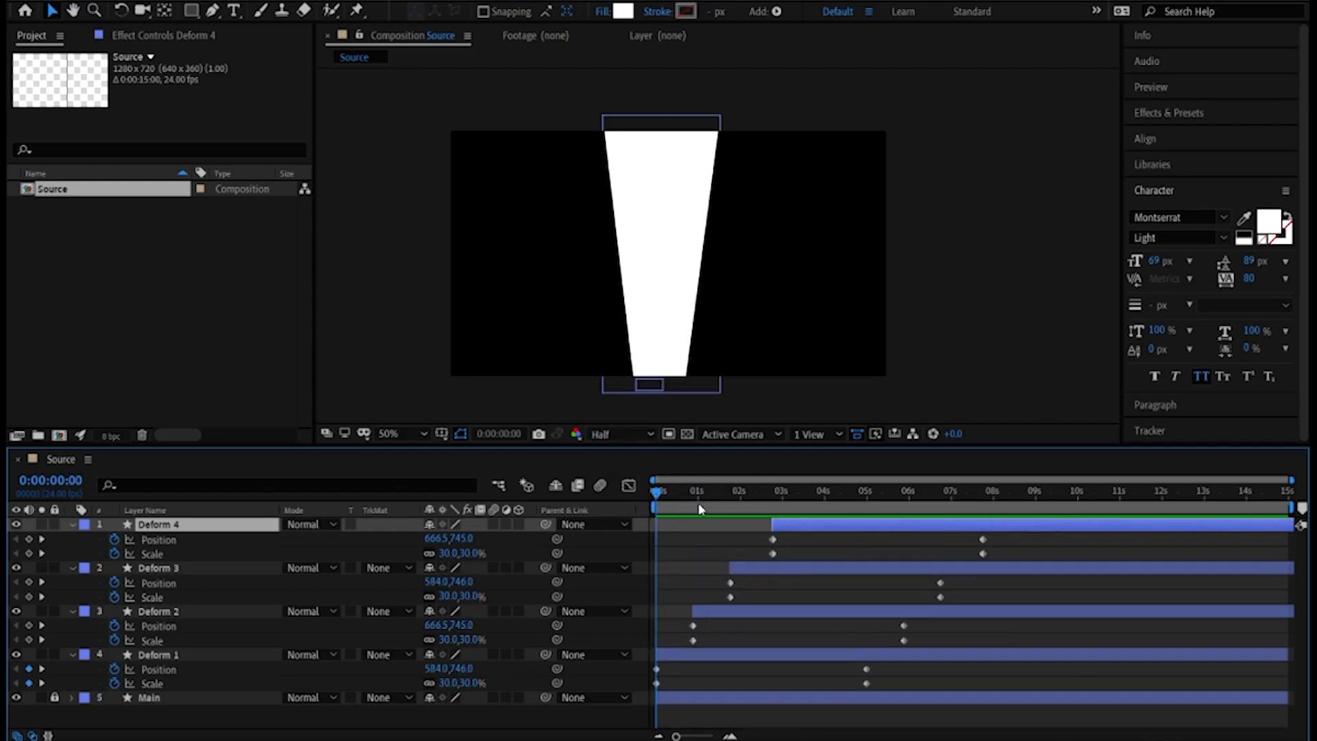
# At 0:00:02:13, draw a slim, rounded white shape with the Pen tool, tucked under the left blob and overlapping the column's left edge
pyautogui.click(424, 284)
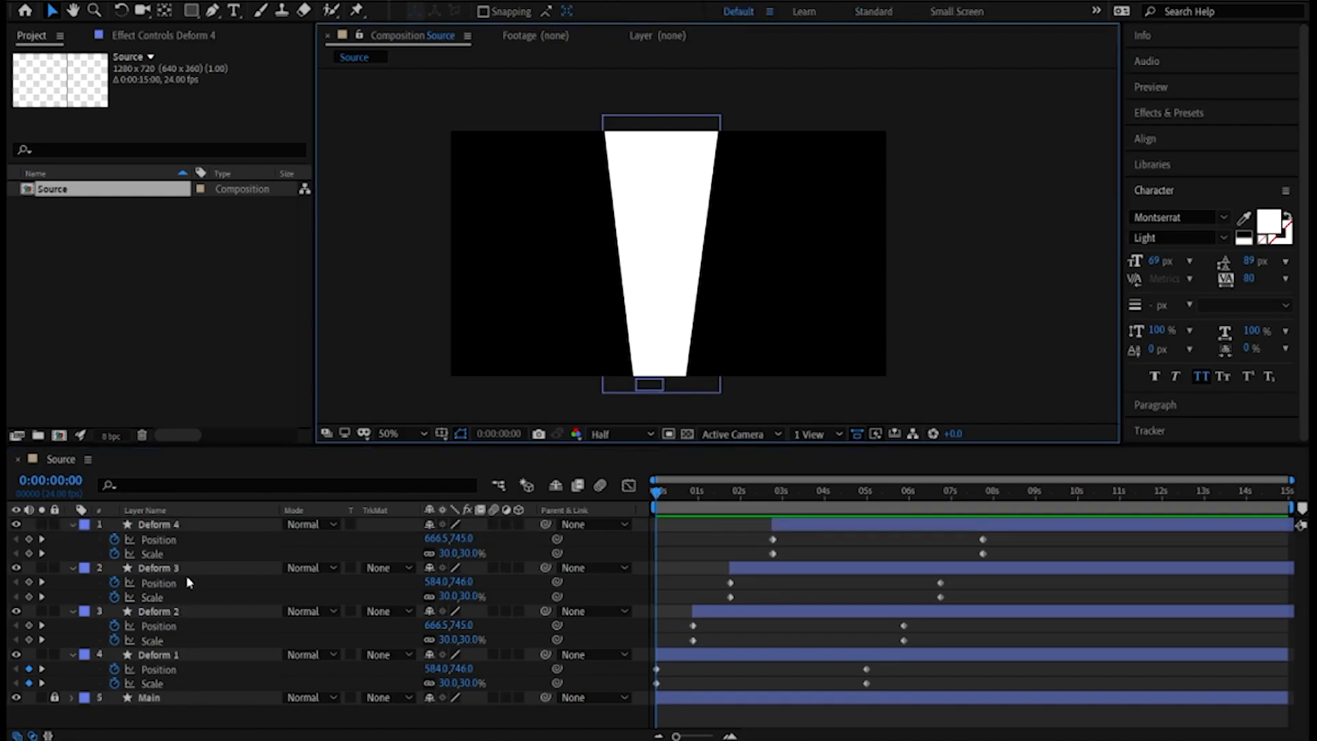
pyautogui.click(214, 9)
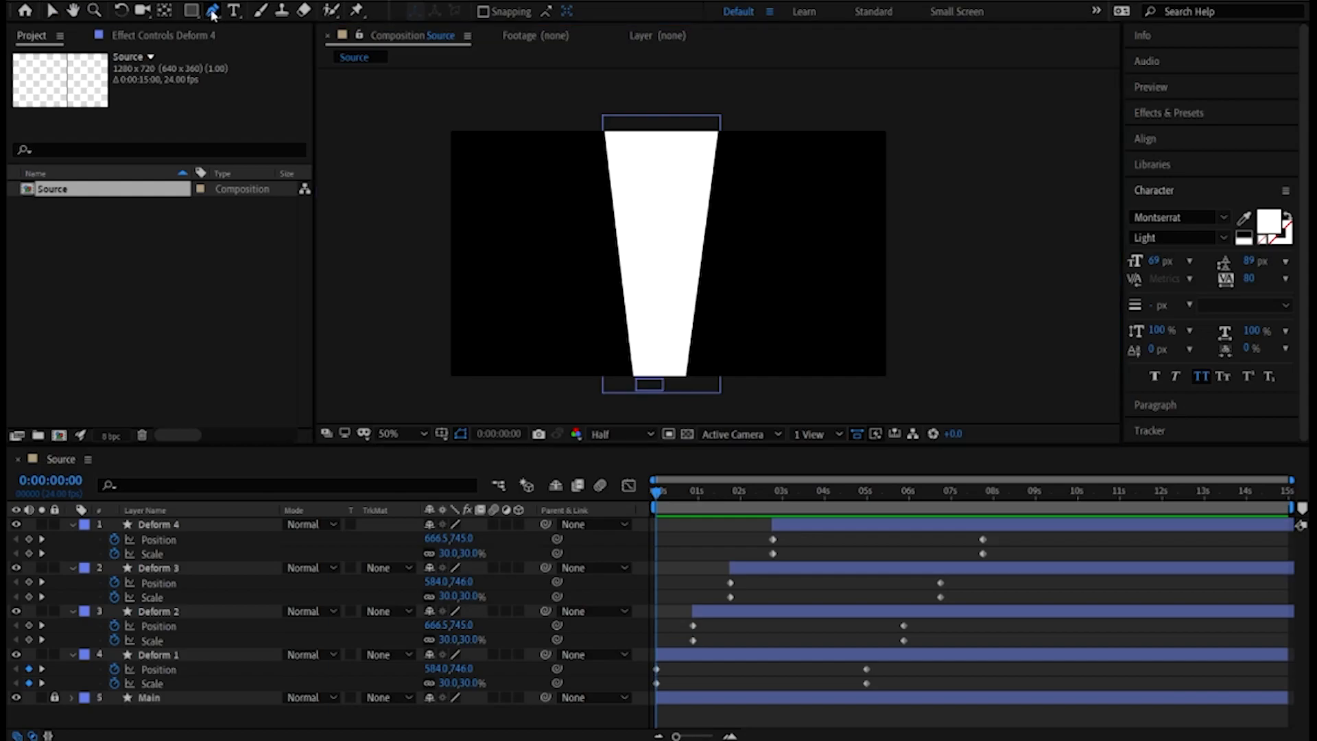
pyautogui.moveTo(670, 488); pyautogui.dragTo(763, 494)
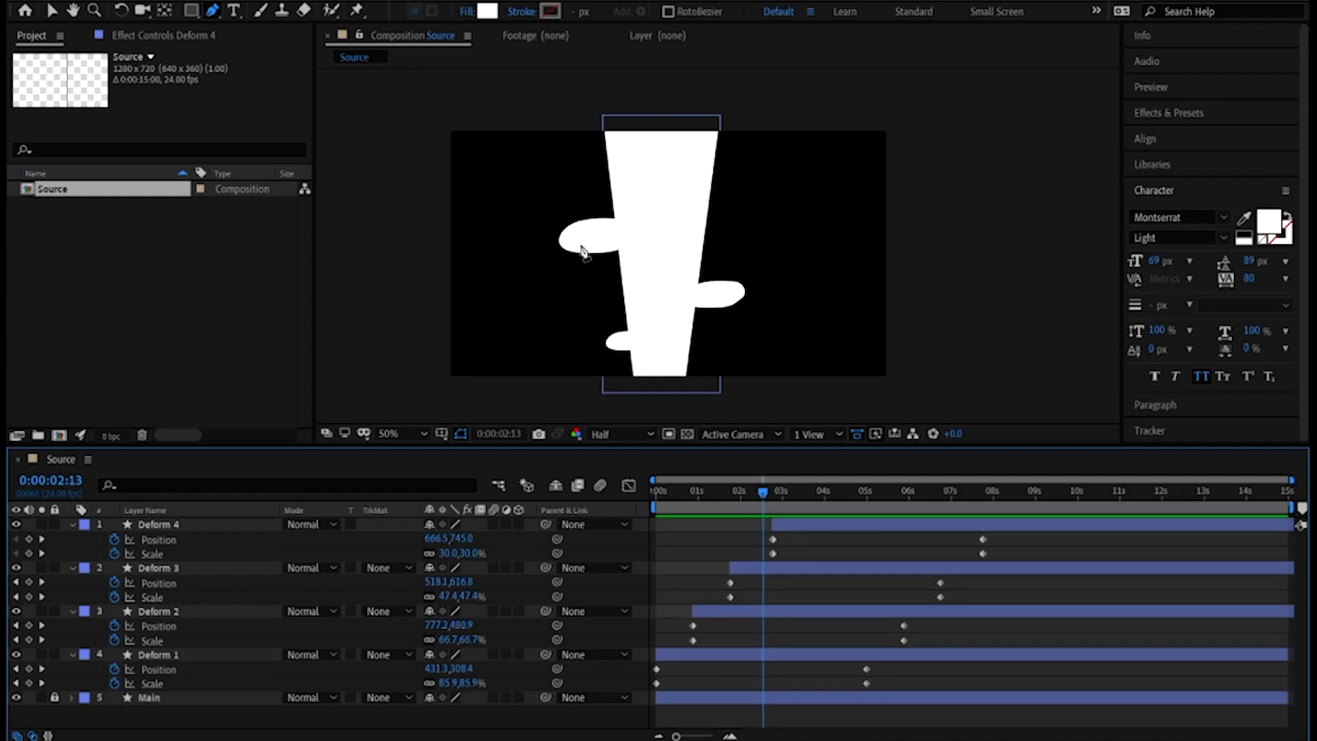
pyautogui.scroll(2, 582, 252)
pyautogui.moveTo(527, 253); pyautogui.dragTo(697, 242)
pyautogui.scroll(1, 604, 248)
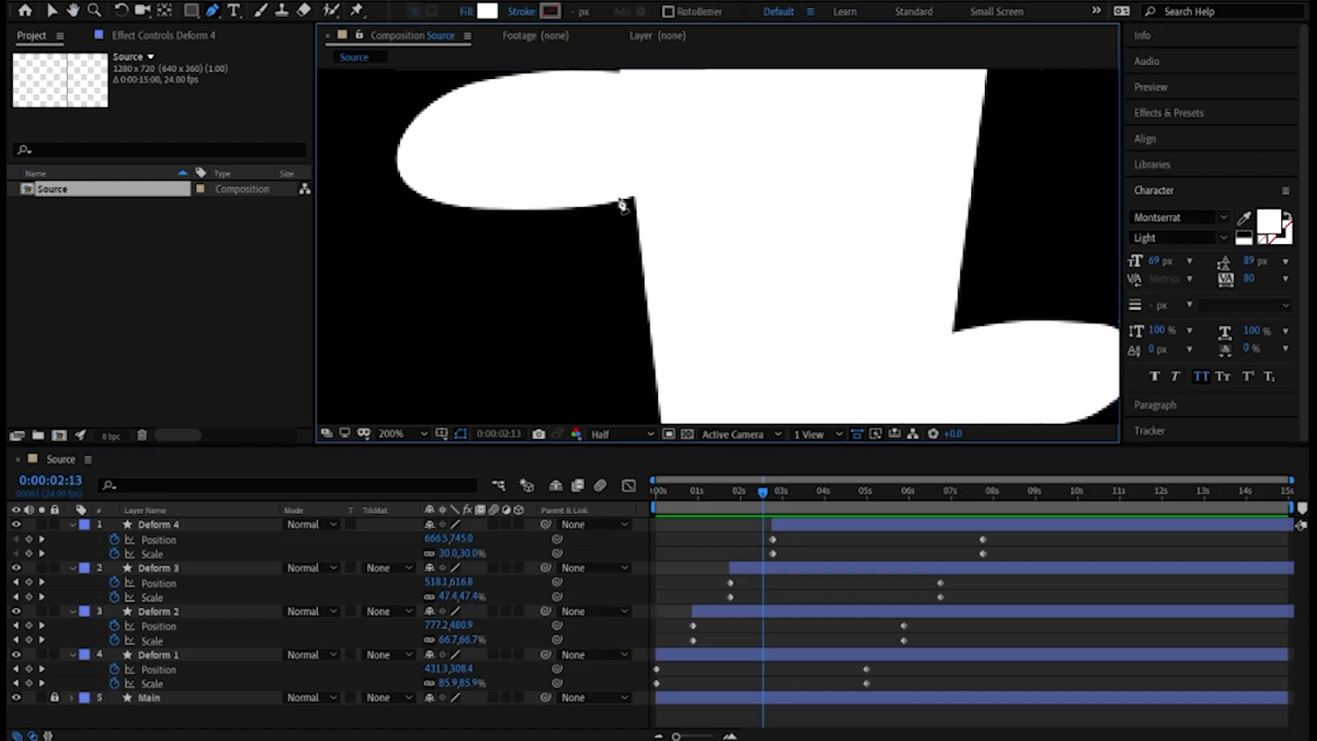
pyautogui.moveTo(624, 197); pyautogui.dragTo(678, 186)
pyautogui.moveTo(531, 236); pyautogui.dragTo(527, 265)
pyautogui.click(635, 260)
pyautogui.moveTo(640, 260); pyautogui.dragTo(668, 255)
pyautogui.moveTo(747, 223); pyautogui.dragTo(704, 193)
pyautogui.moveTo(625, 197); pyautogui.dragTo(582, 205)
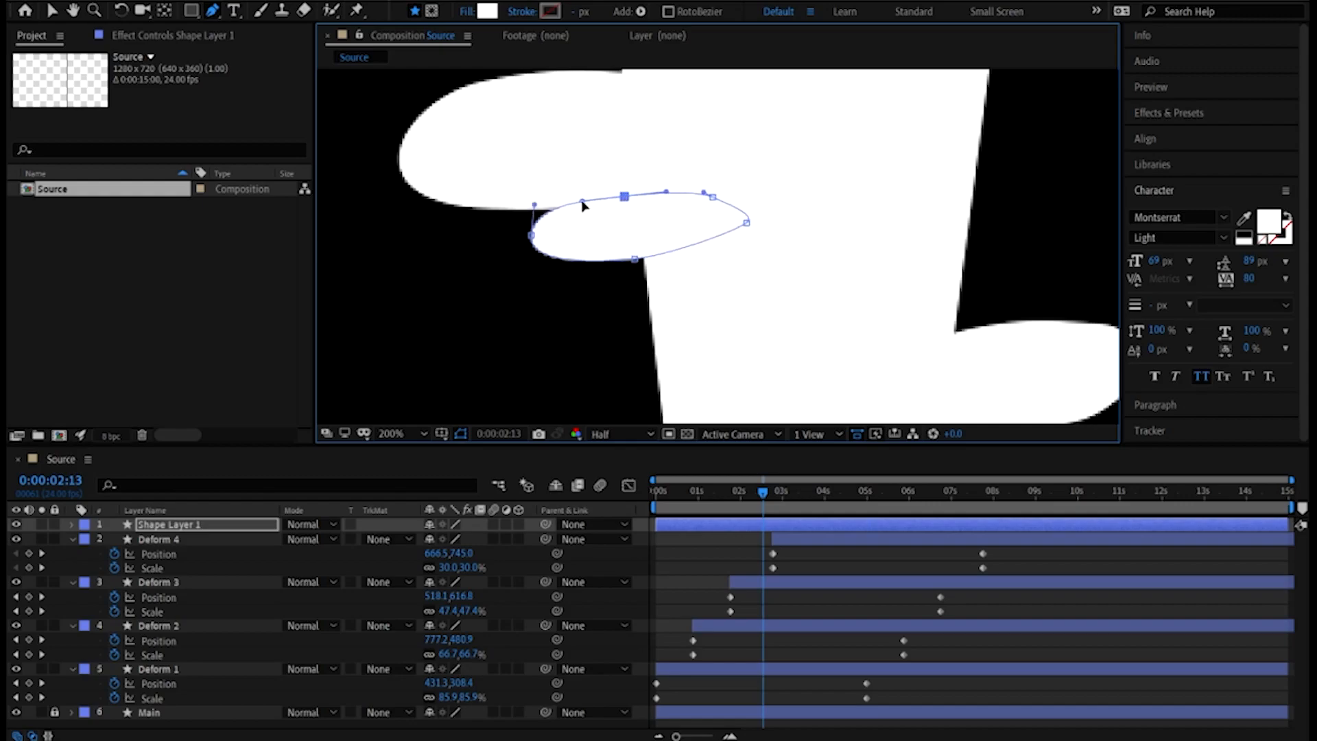
# Rename the newly drawn shape layer as Line 1
pyautogui.press('space')
pyautogui.moveTo(668, 229); pyautogui.dragTo(669, 272)
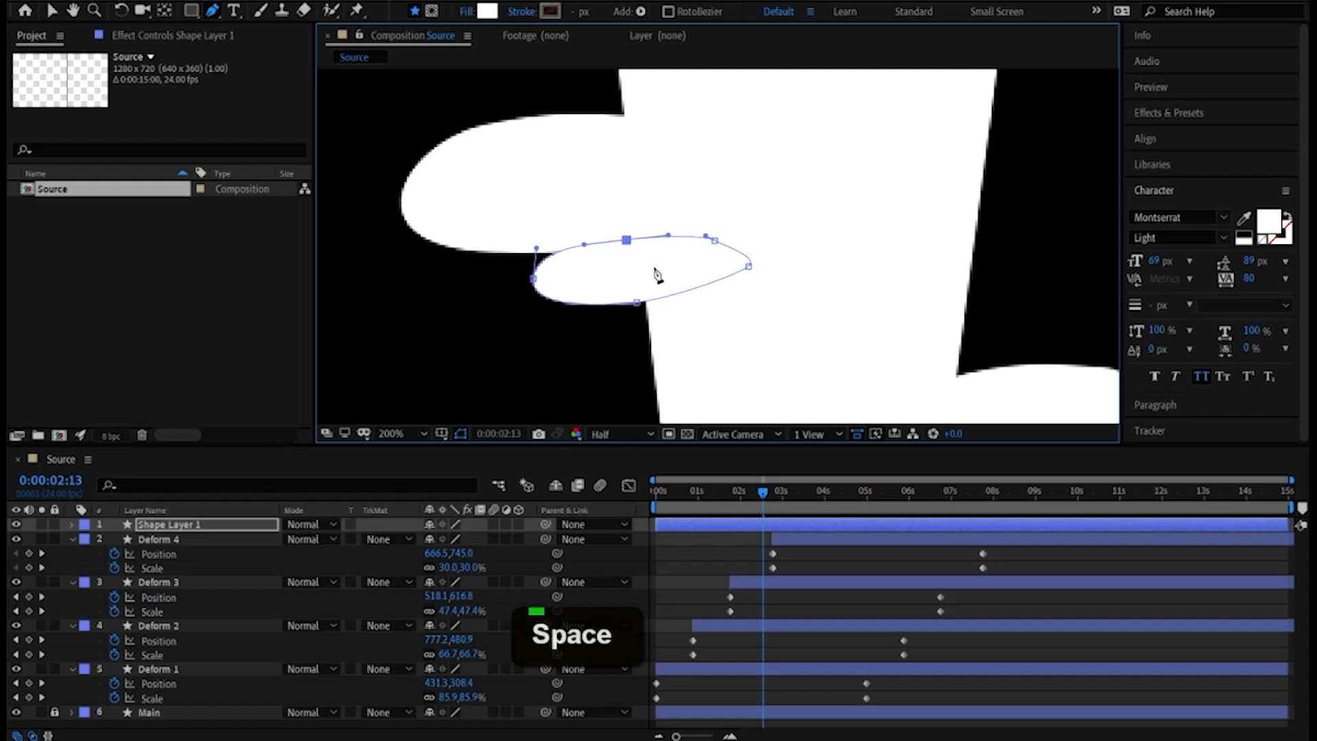
pyautogui.rightClick(170, 528)
pyautogui.click(234, 521)
pyautogui.write('hol')
pyautogui.press('BackSpace')
pyautogui.press('BackSpace')
pyautogui.press('BackSpace')
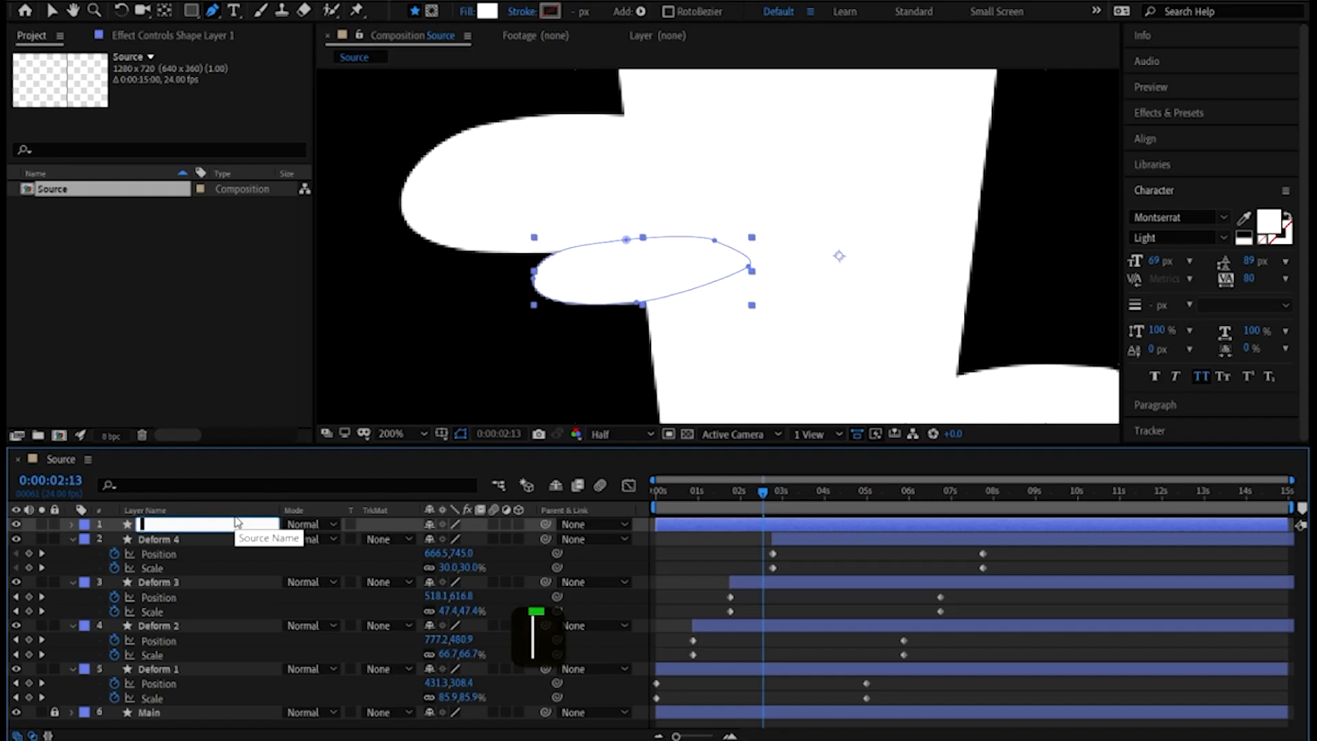
pyautogui.write('Line 1')
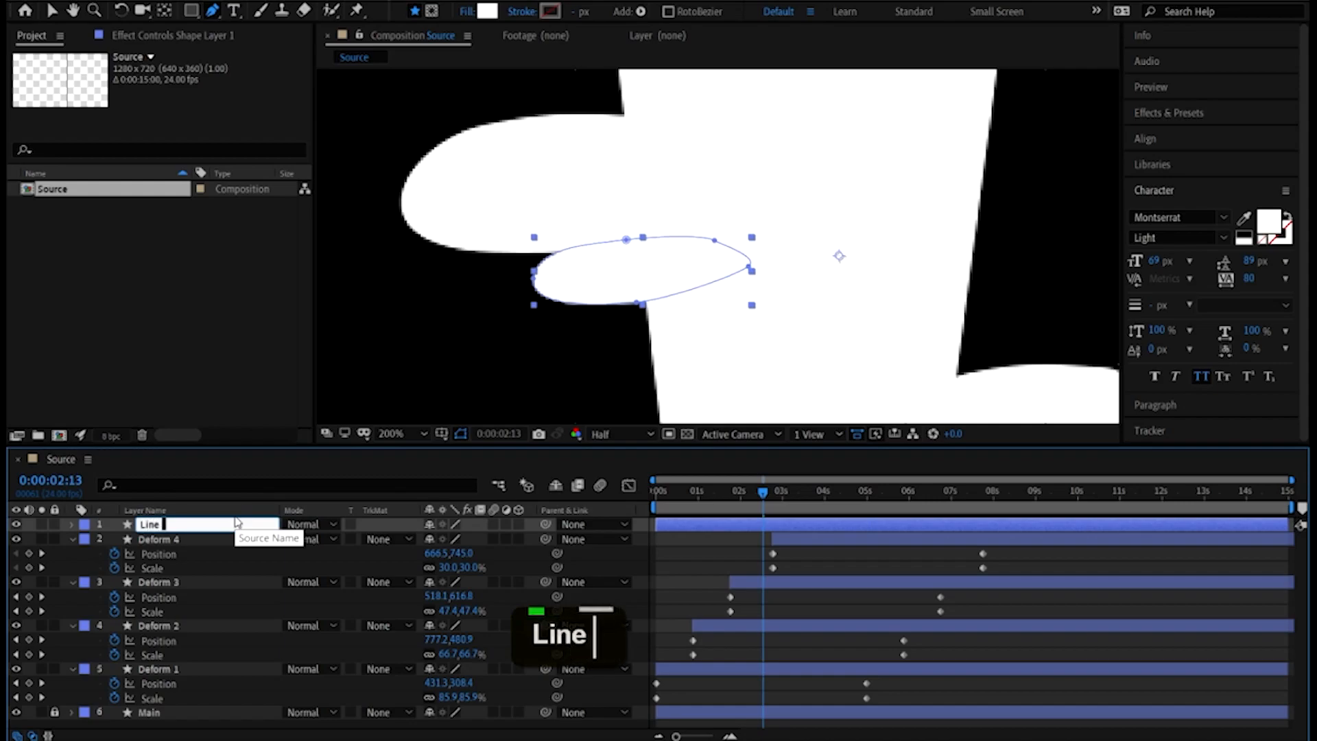
pyautogui.press('Return')
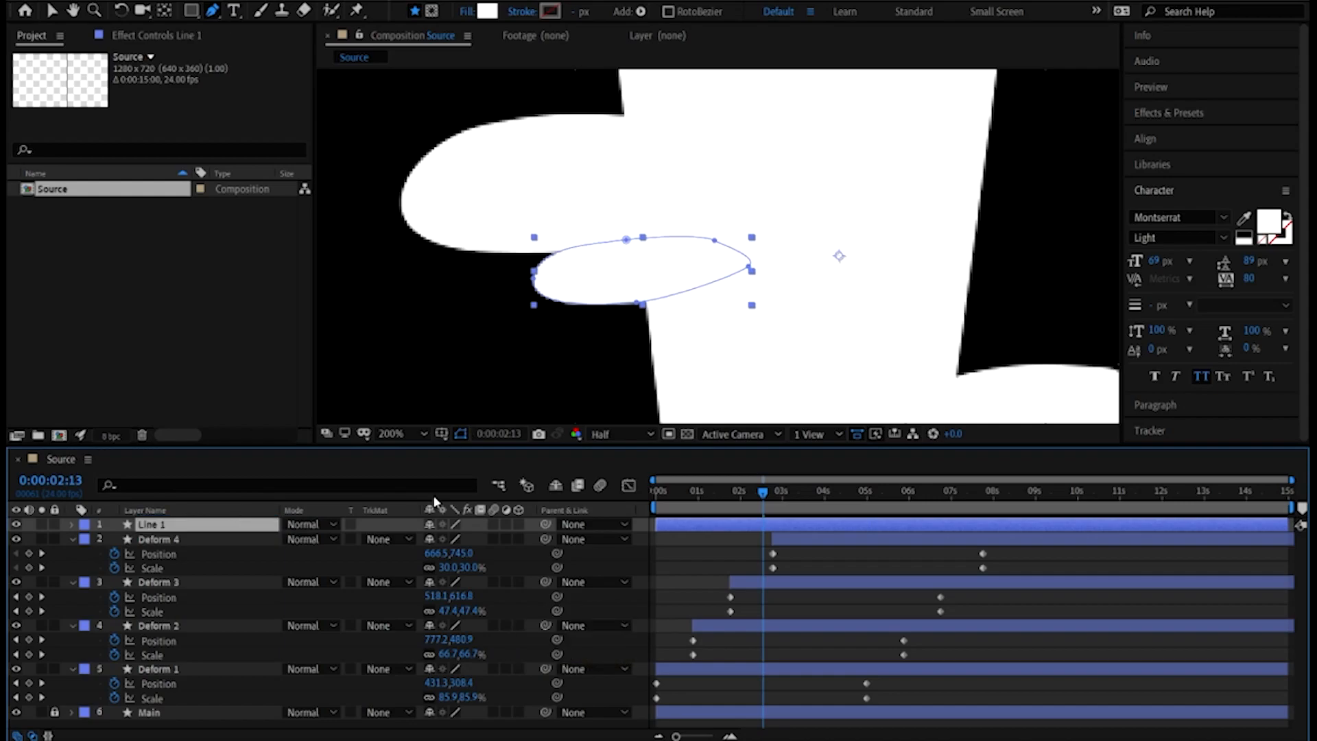
# Set the blending mode of the Line 1 layer to Silhouette Alpha so it cuts into the column
pyautogui.scroll(-1, 485, 306)
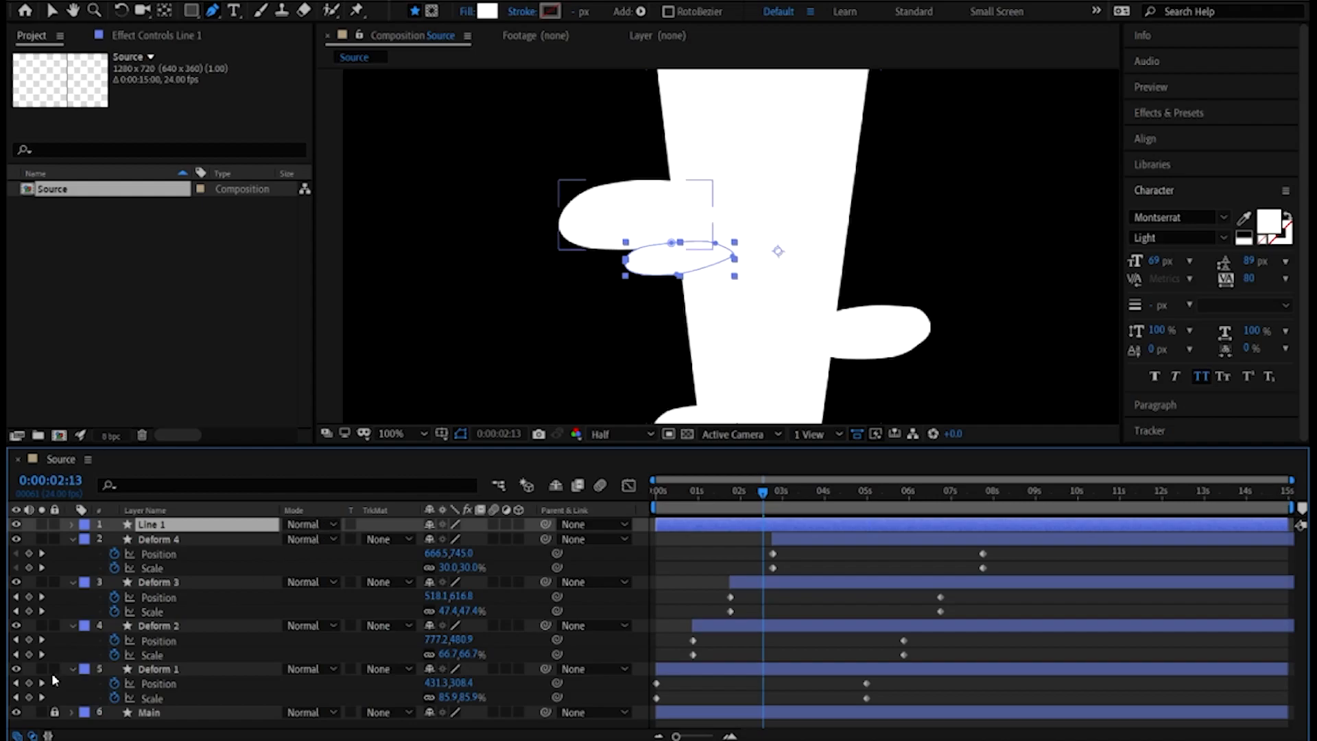
pyautogui.click(17, 736)
pyautogui.click(33, 735)
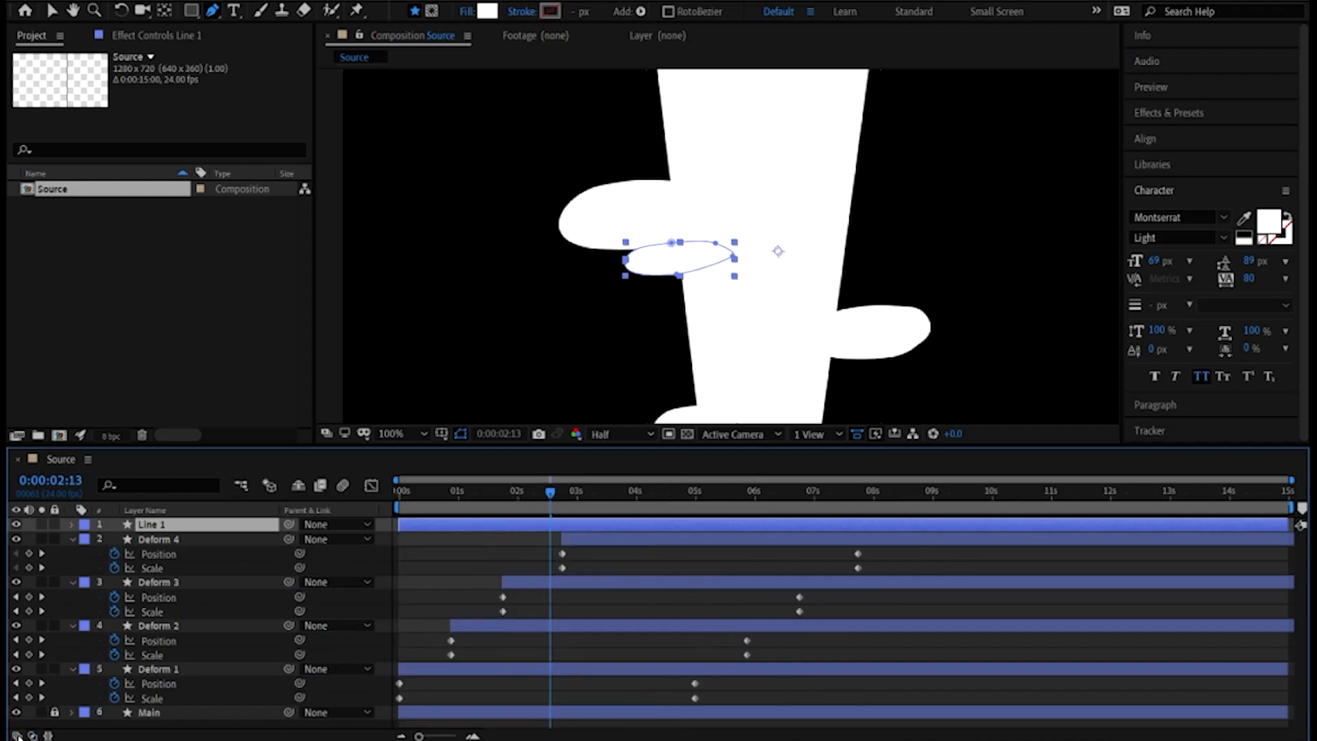
pyautogui.click(17, 735)
pyautogui.click(32, 736)
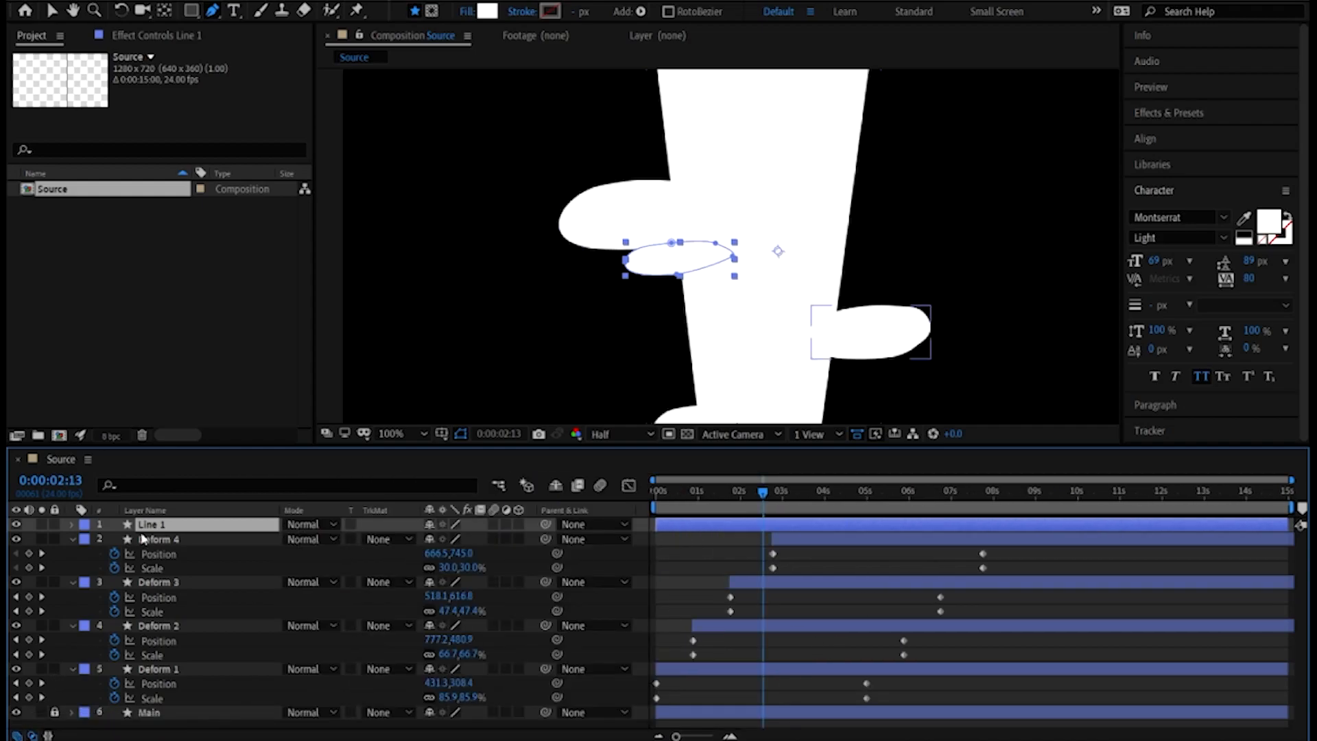
pyautogui.click(324, 523)
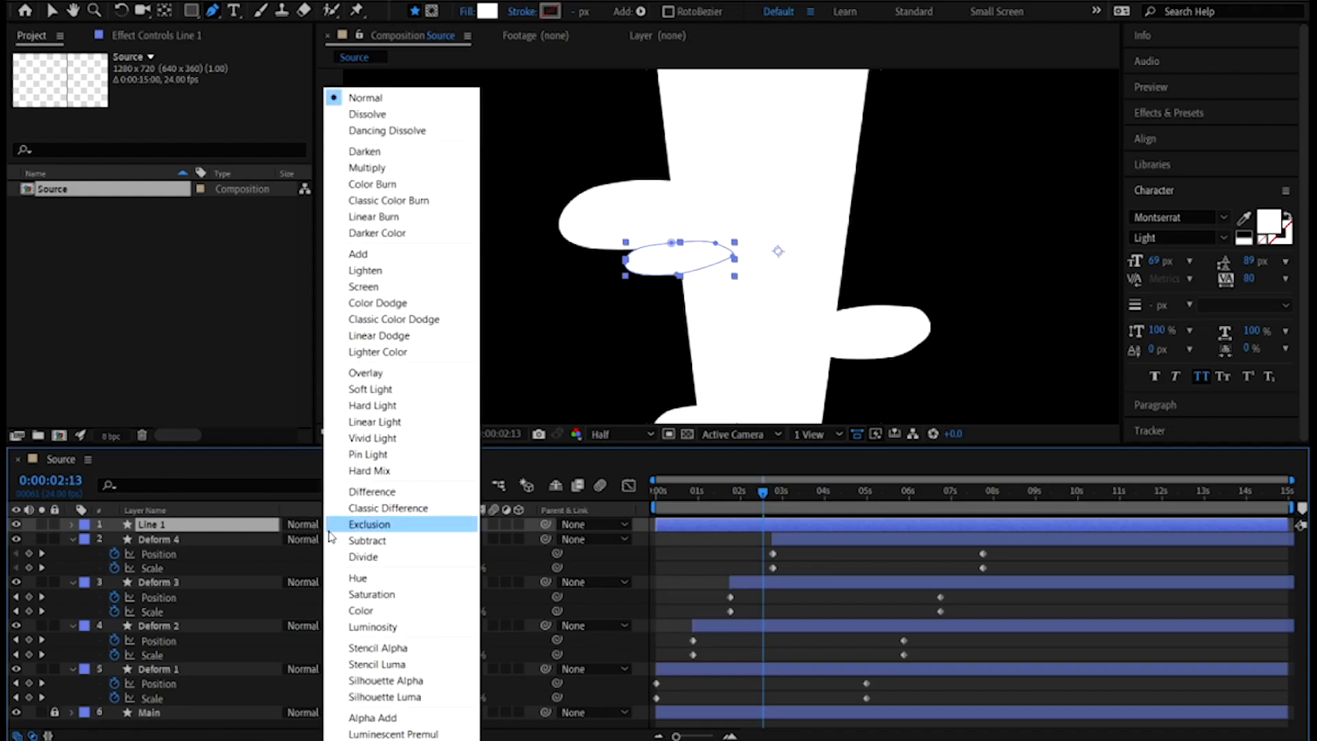
pyautogui.click(433, 682)
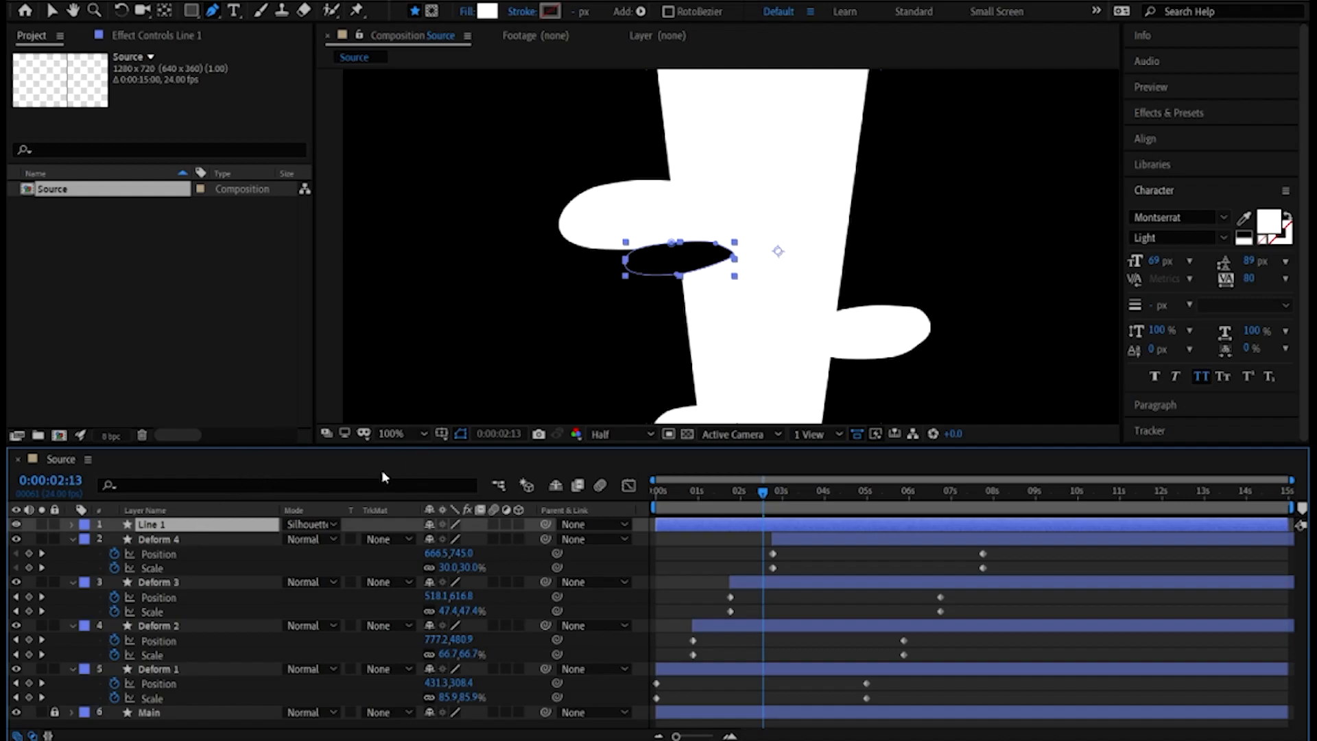
pyautogui.click(599, 524)
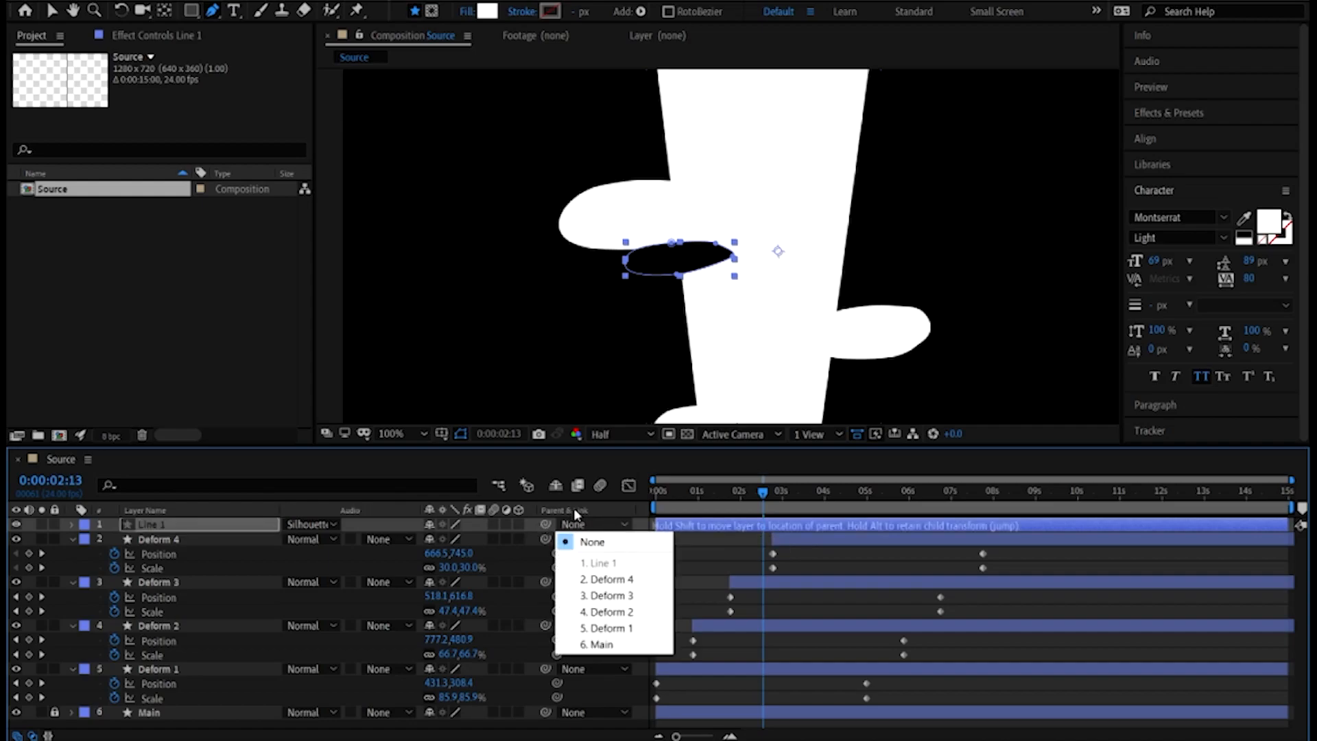
pyautogui.doubleClick(626, 527)
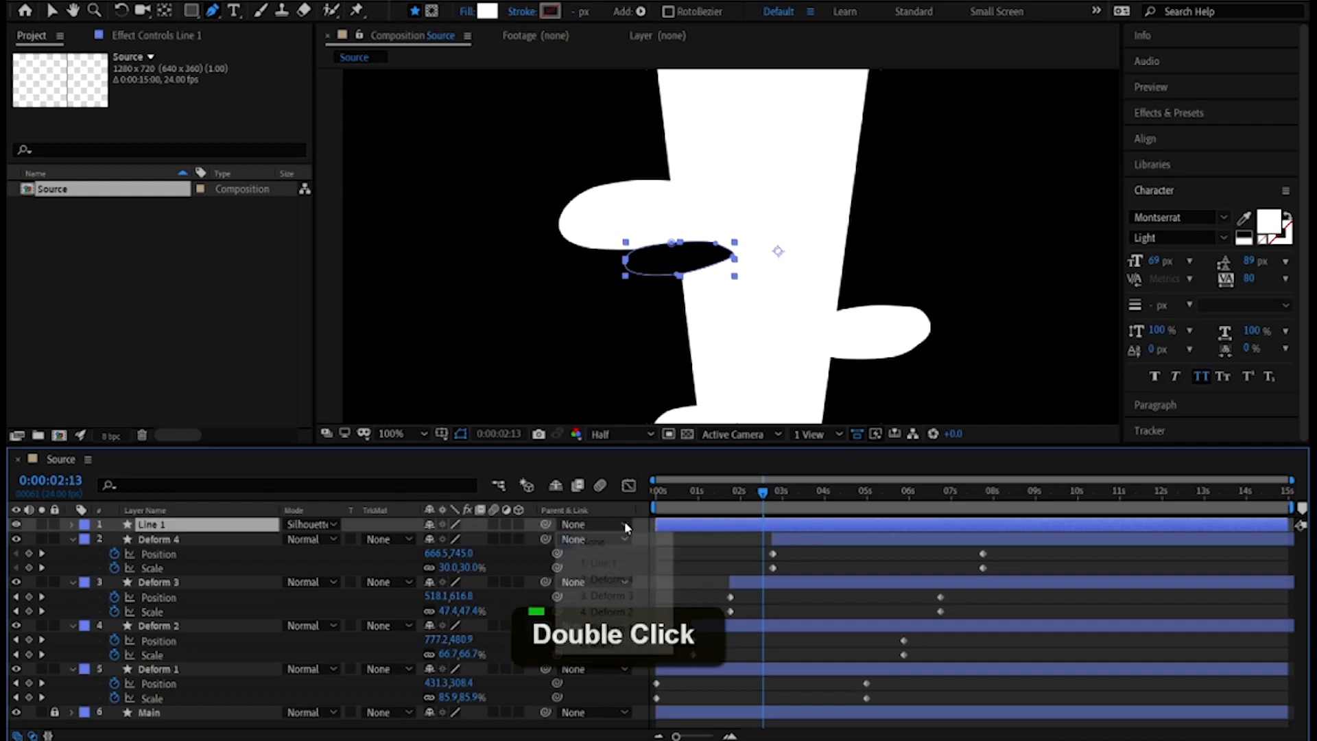
pyautogui.press('Escape')
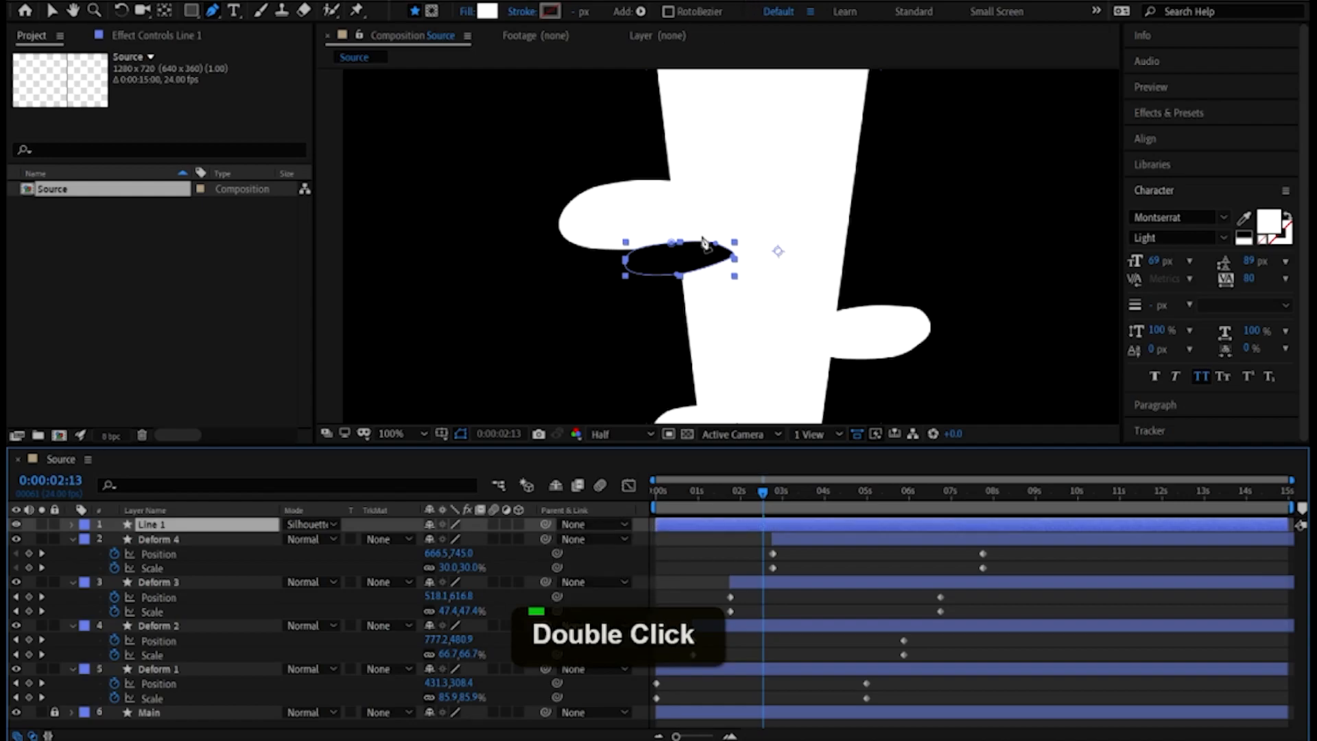
pyautogui.scroll(-2, 790, 413)
pyautogui.moveTo(758, 499)
pyautogui.mouseDown()
pyautogui.moveTo(655, 499)
pyautogui.moveTo(784, 499)
pyautogui.mouseUp()
pyautogui.click(583, 523)
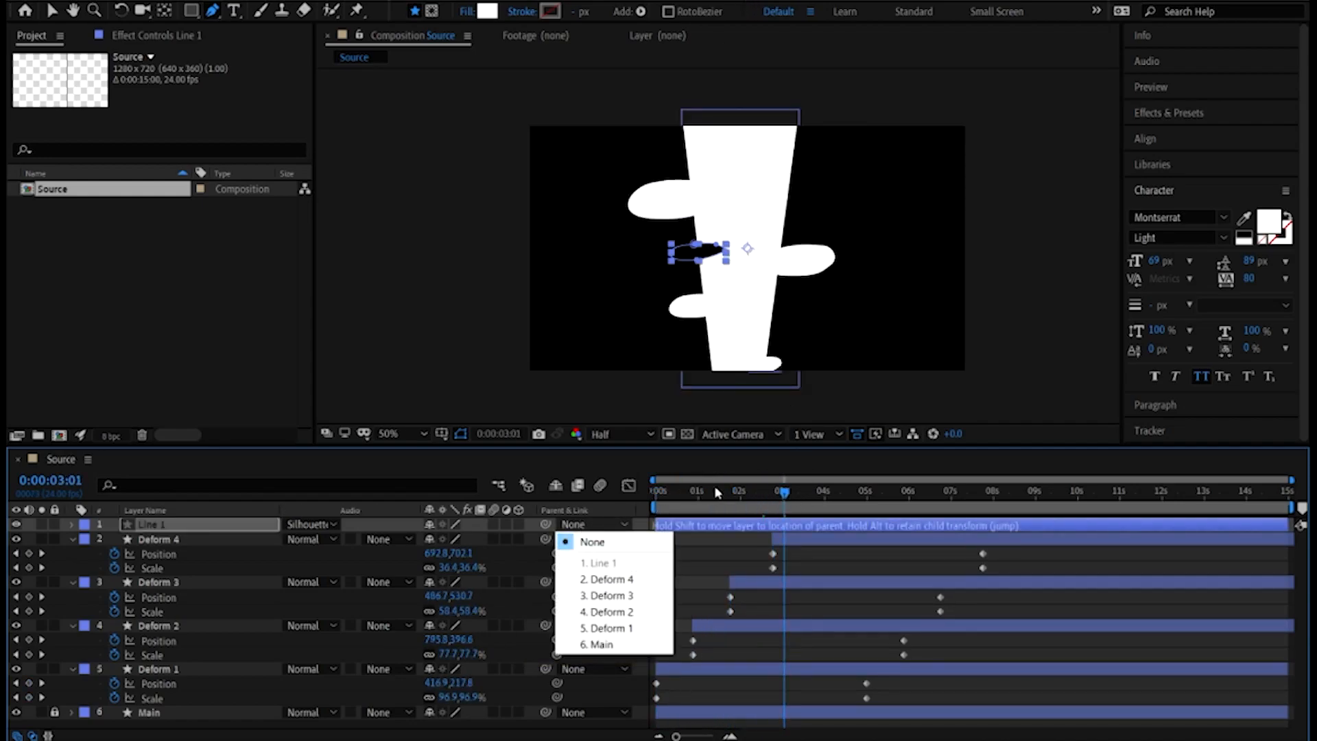
pyautogui.click(760, 507)
pyautogui.moveTo(759, 506)
pyautogui.mouseDown()
pyautogui.moveTo(742, 503)
pyautogui.moveTo(758, 501)
pyautogui.mouseUp()
# Move the anchor point of Line 1 to the center of its cut-out shape with the Pan Behind tool
pyautogui.scroll(2, 724, 329)
pyautogui.press('space')
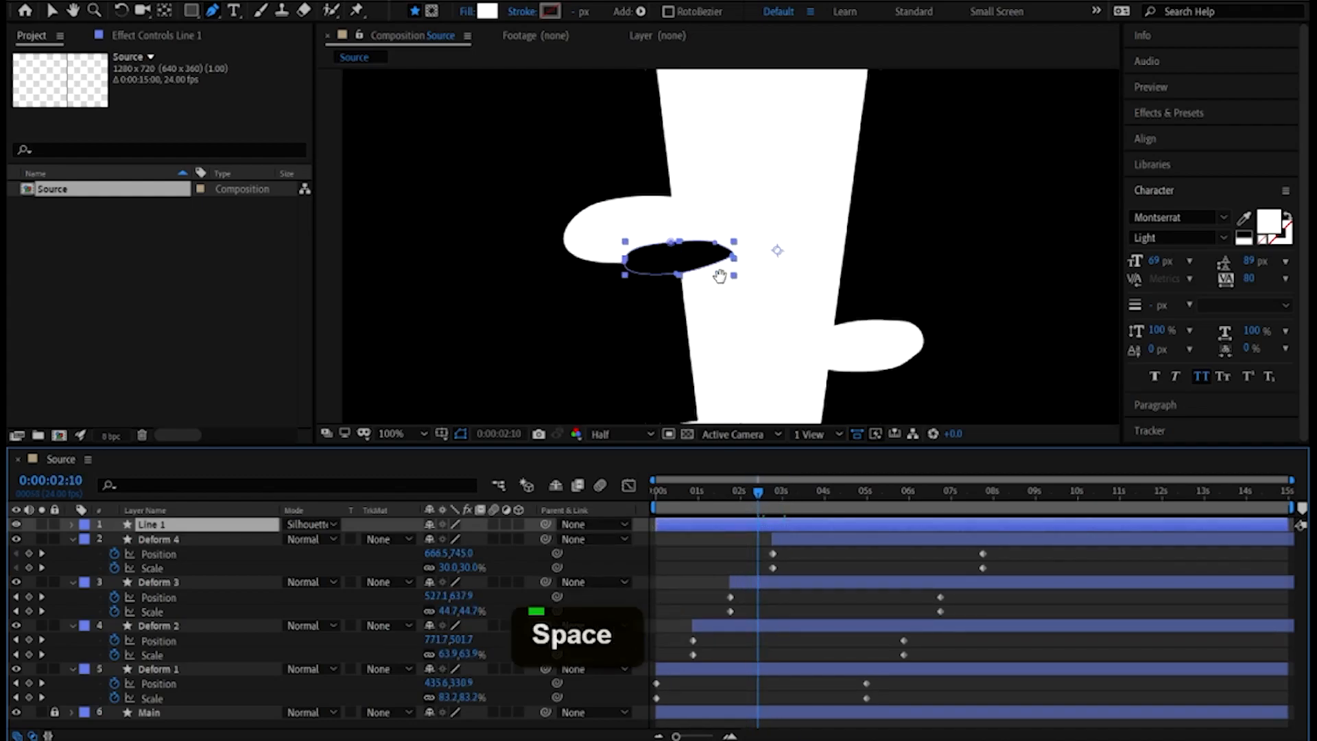
pyautogui.moveTo(608, 218); pyautogui.dragTo(583, 220)
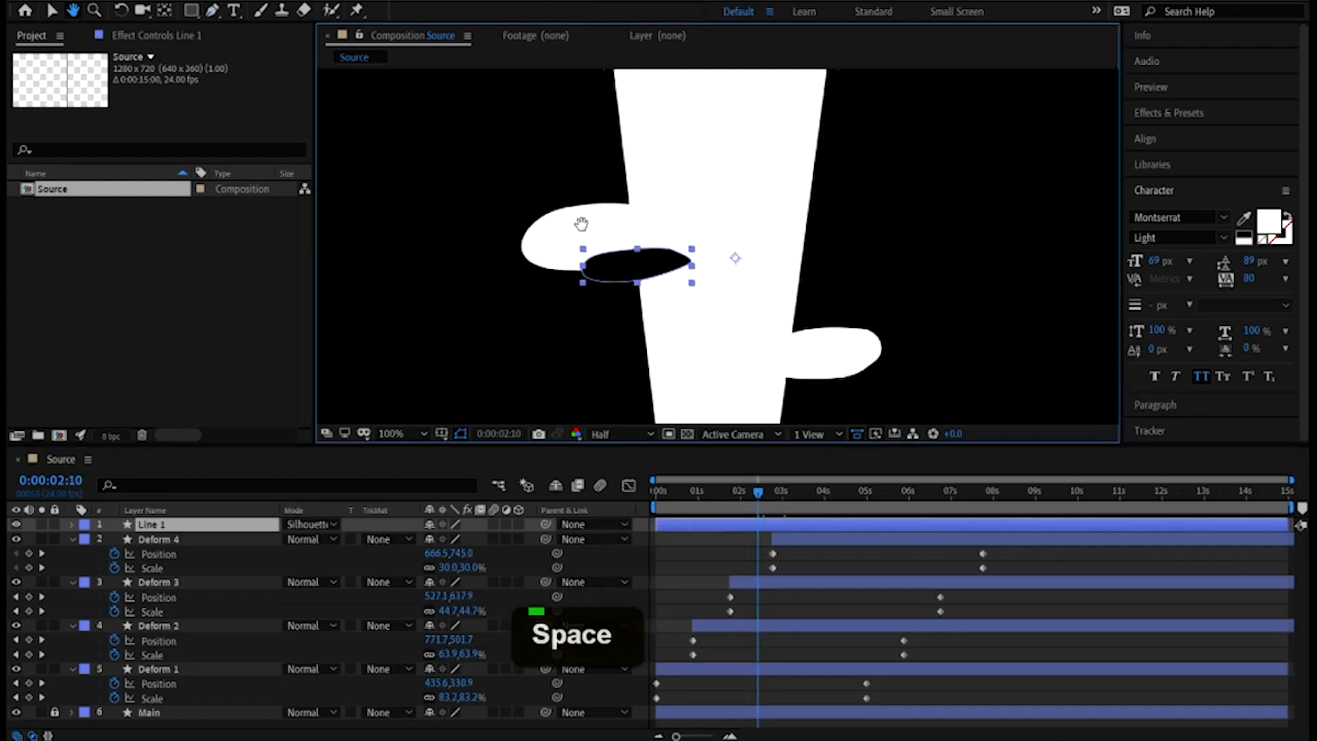
pyautogui.click(165, 11)
pyautogui.click(731, 263)
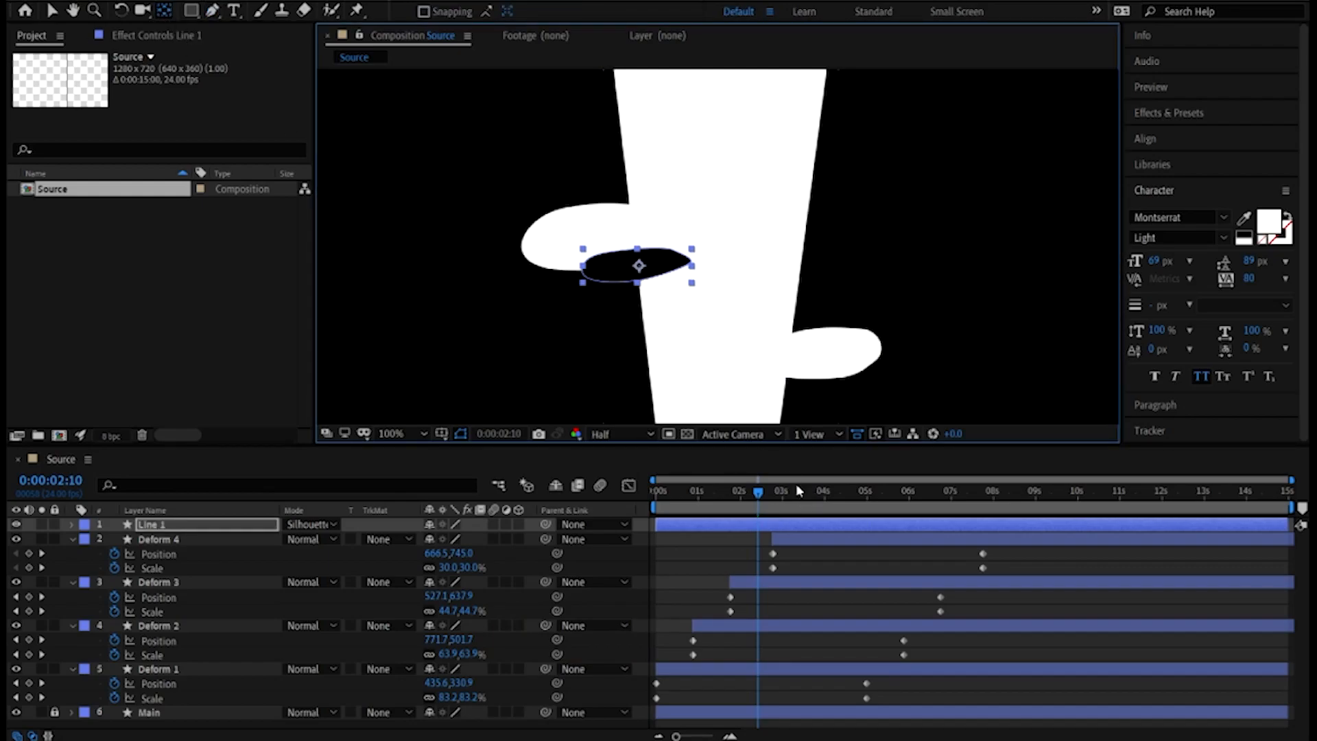
# Parent Line 1 to Deform 1 at 0:00:02:13 and scrub a few frames forward to check that it follows the blob
pyautogui.moveTo(739, 498); pyautogui.dragTo(765, 508)
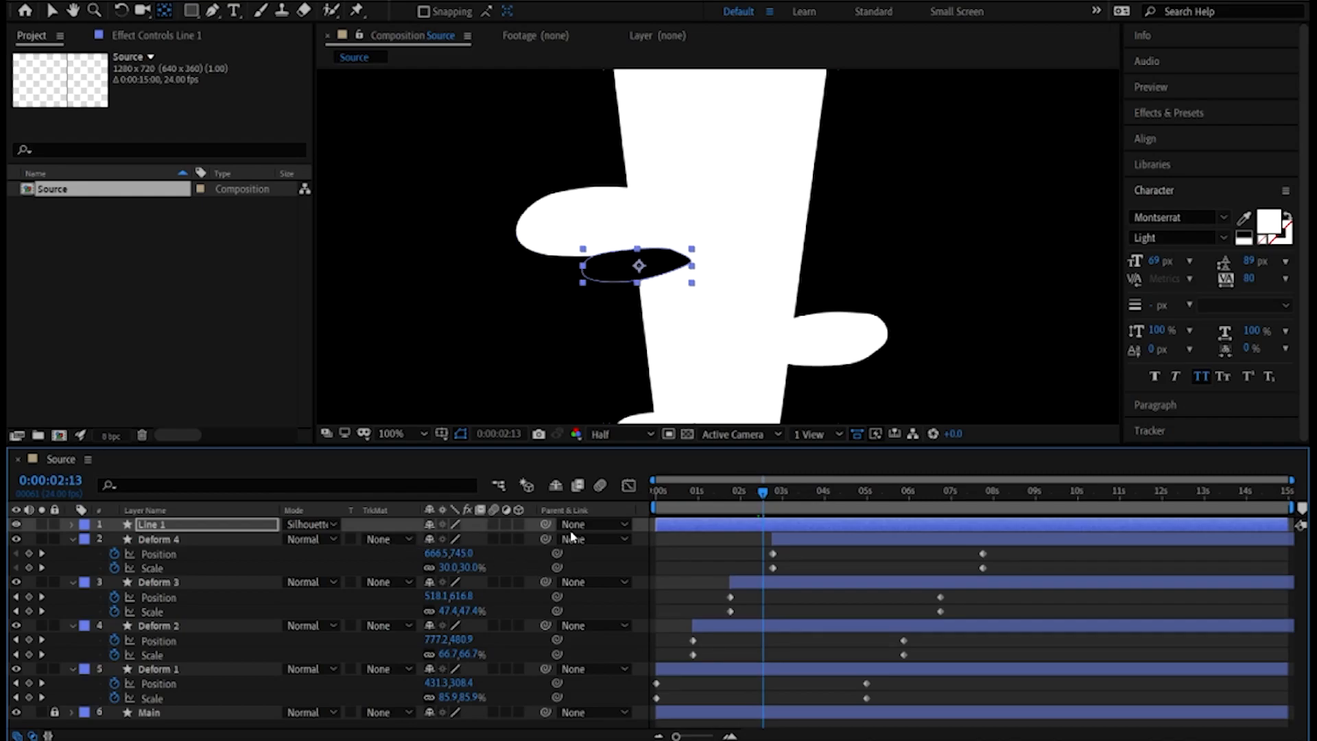
pyautogui.click(601, 525)
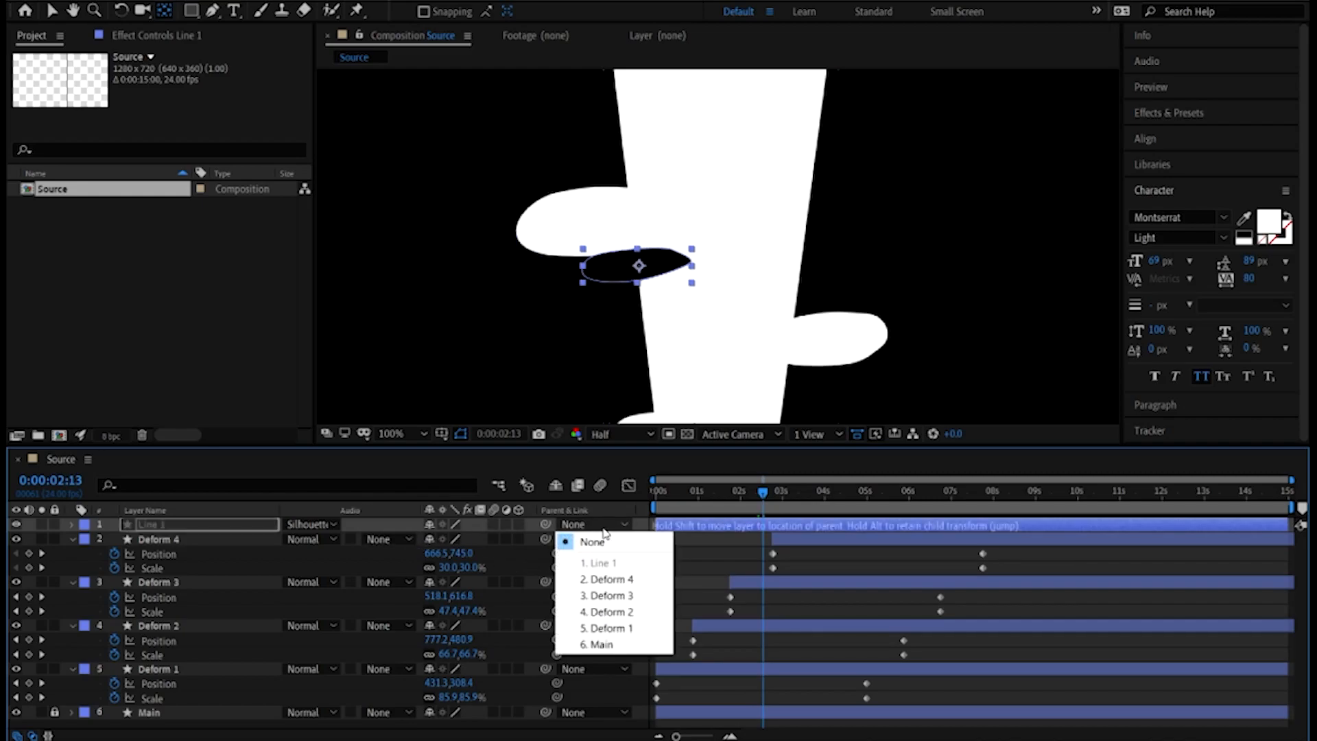
pyautogui.click(629, 630)
pyautogui.moveTo(753, 506)
pyautogui.mouseDown()
pyautogui.moveTo(736, 507)
pyautogui.moveTo(786, 503)
pyautogui.moveTo(723, 508)
pyautogui.moveTo(789, 508)
pyautogui.moveTo(751, 508)
pyautogui.moveTo(770, 508)
pyautogui.mouseUp()
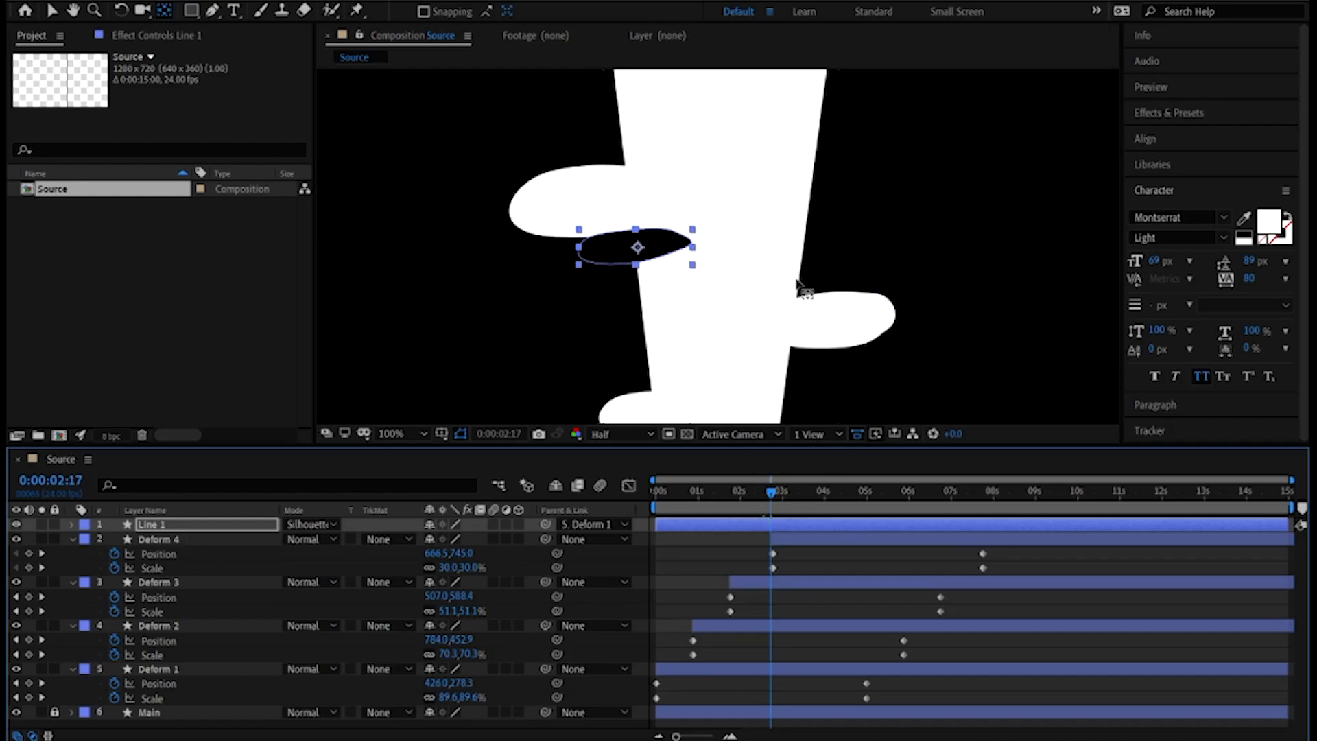
# At 0:00:03:13, draw a slim, rounded white Pen shape as a new layer under the right blob, overlapping the column's right edge
pyautogui.moveTo(770, 499); pyautogui.dragTo(807, 498)
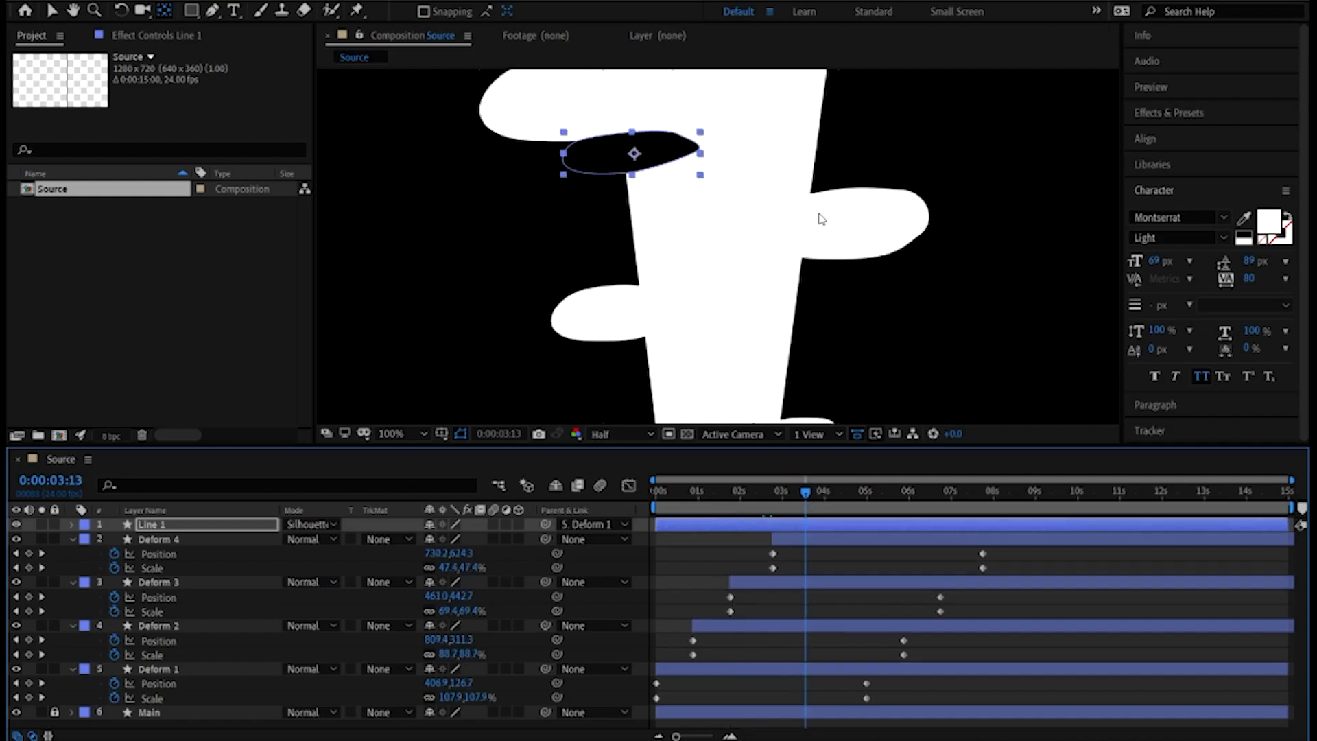
pyautogui.click(686, 553)
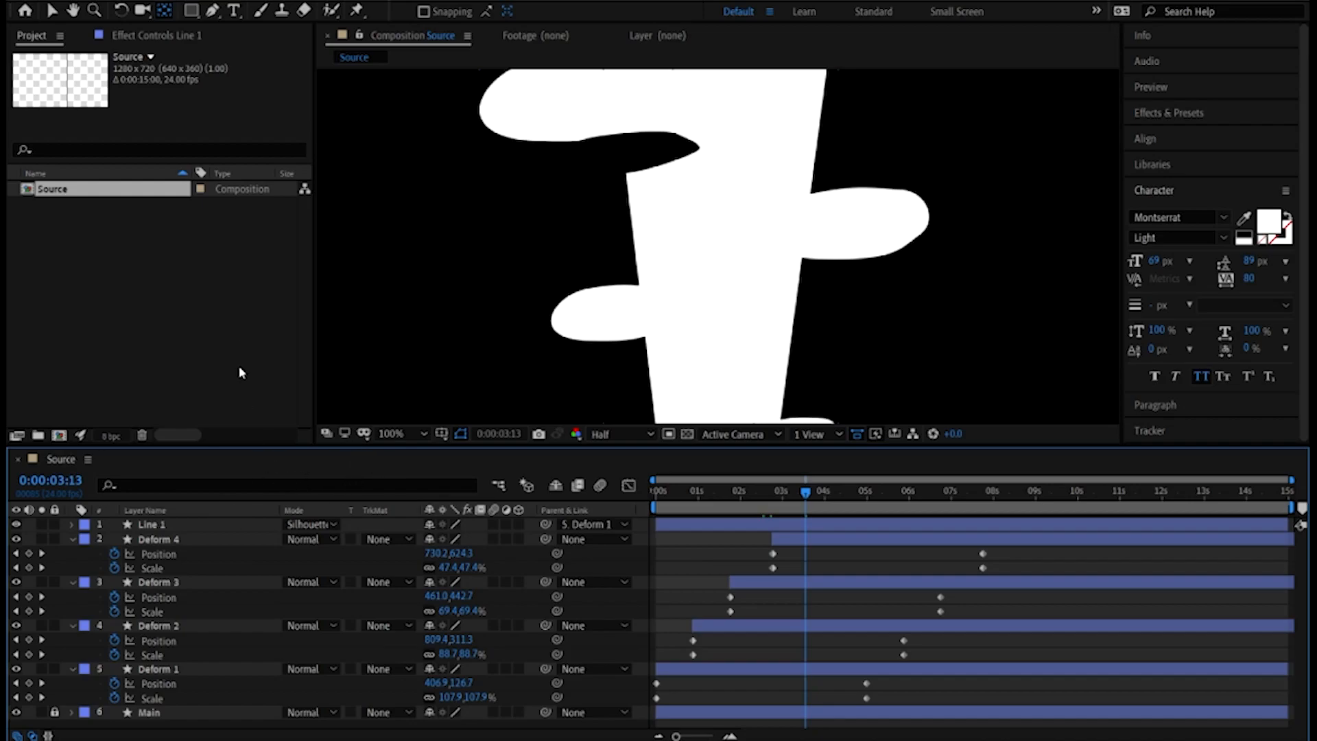
pyautogui.click(208, 13)
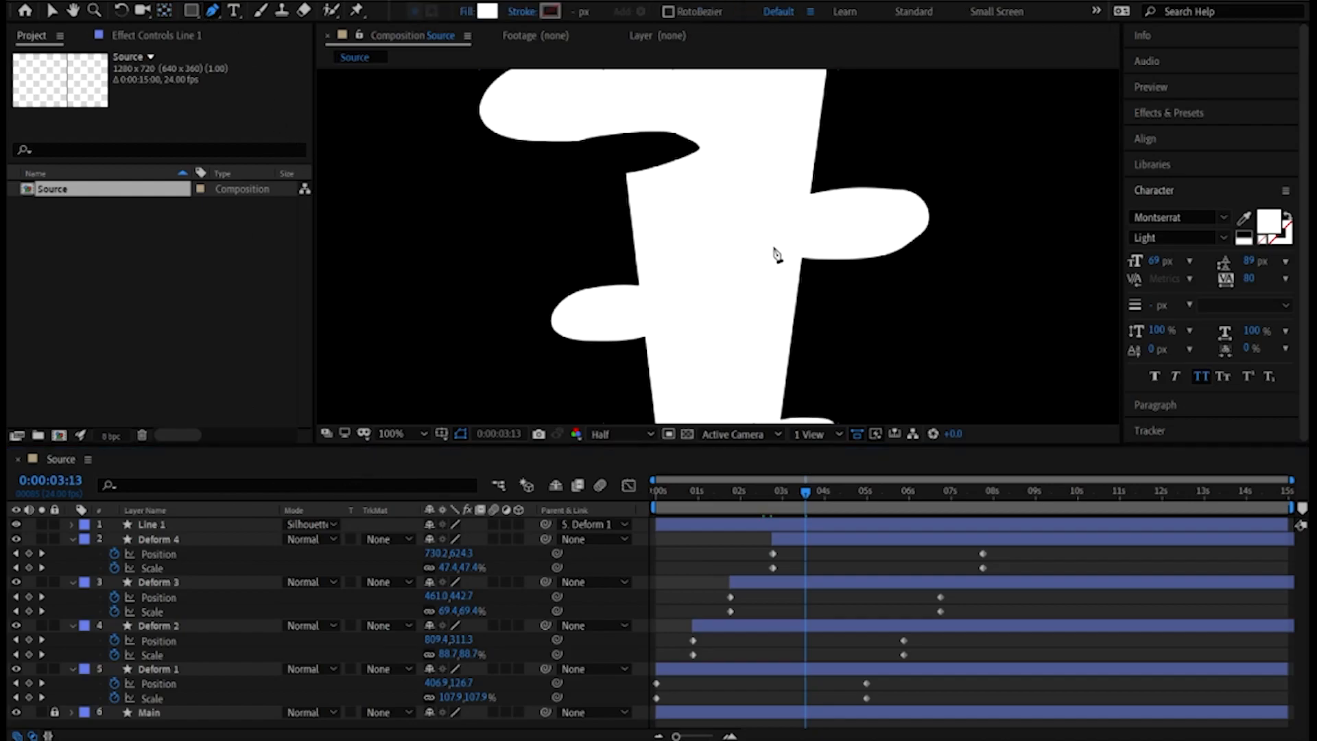
pyautogui.moveTo(797, 284); pyautogui.dragTo(838, 292)
pyautogui.click(797, 284)
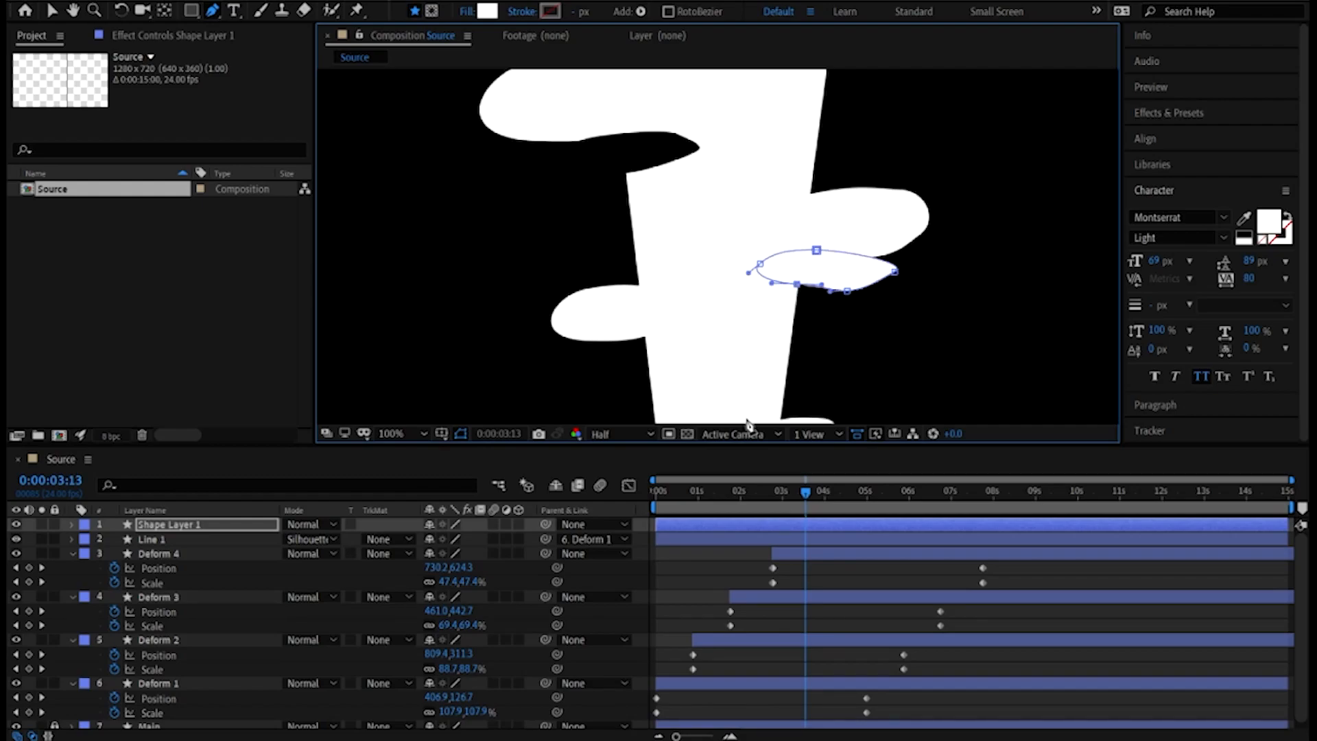
# Rename the new shape layer under the right blob as Line 2
pyautogui.rightClick(236, 526)
pyautogui.click(272, 515)
pyautogui.write('Line 2')
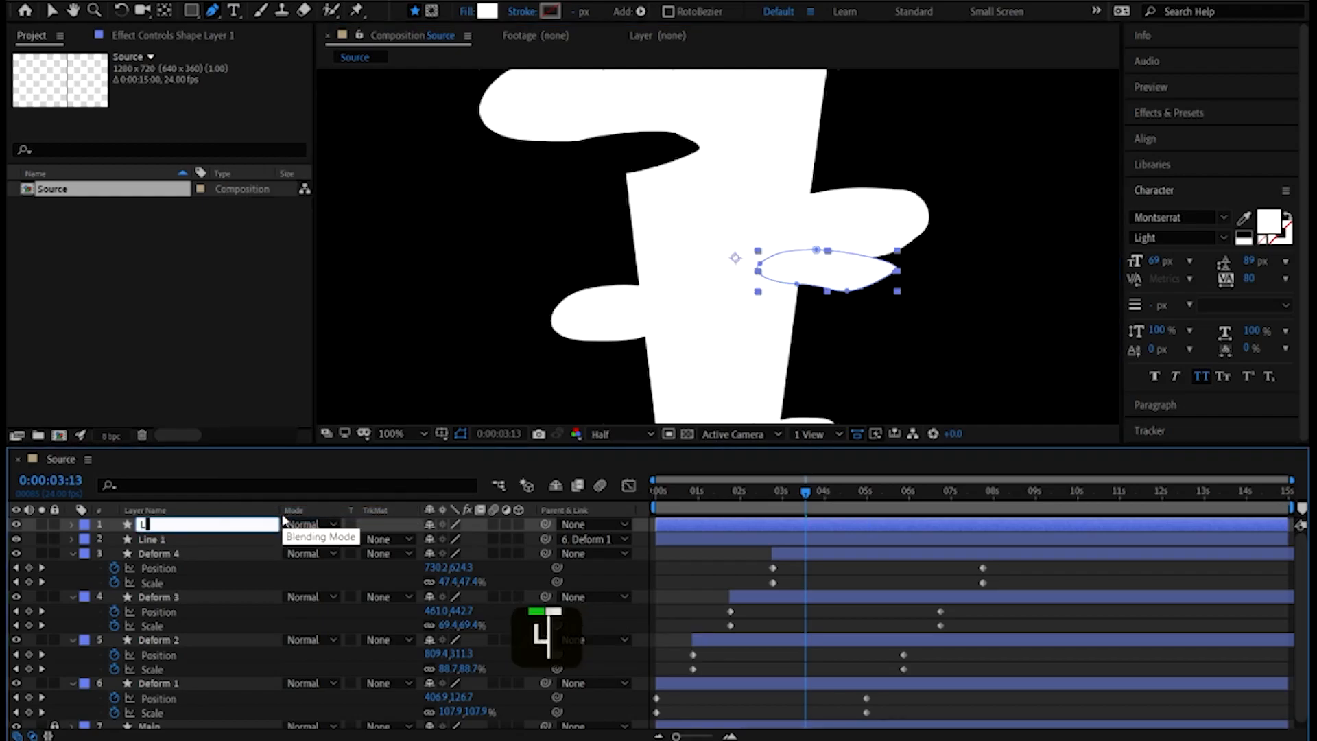
pyautogui.press('Return')
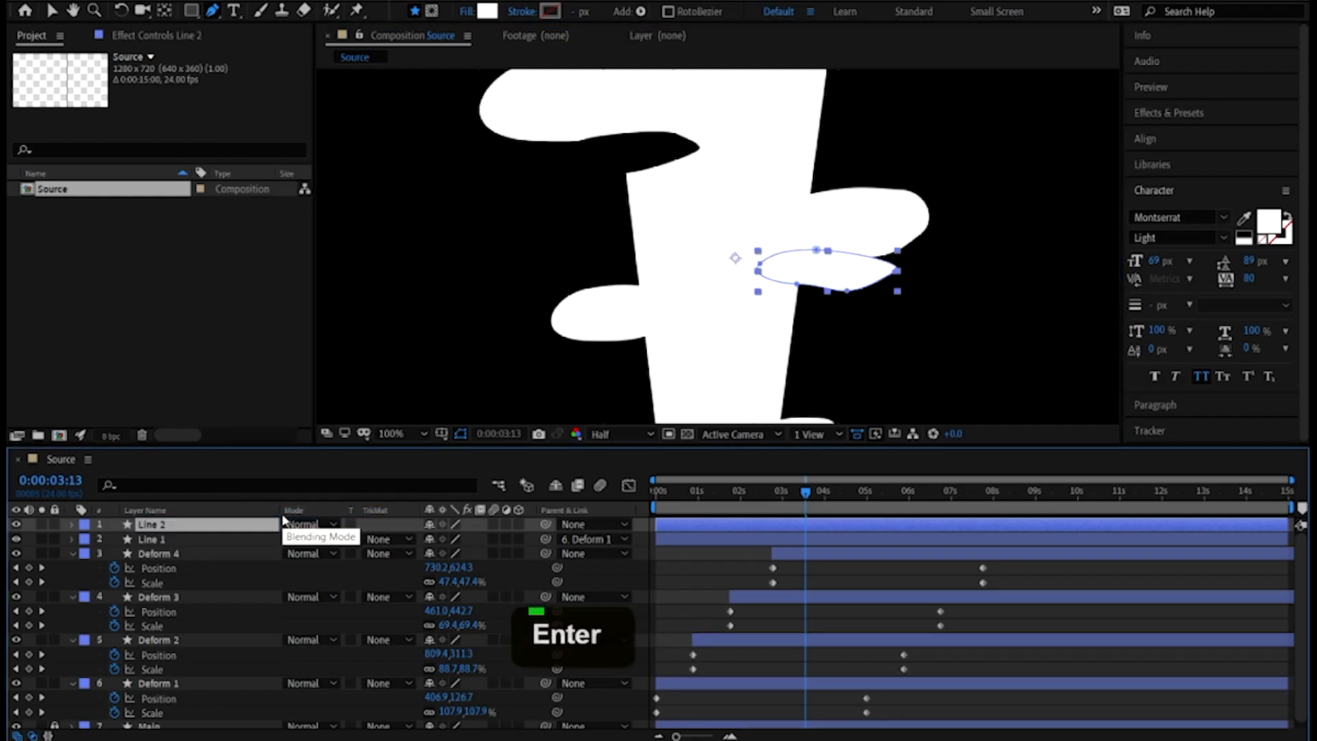
# Set the blending mode of Line 2 to Silhouette Alpha and parent it to Deform 2
pyautogui.click(321, 524)
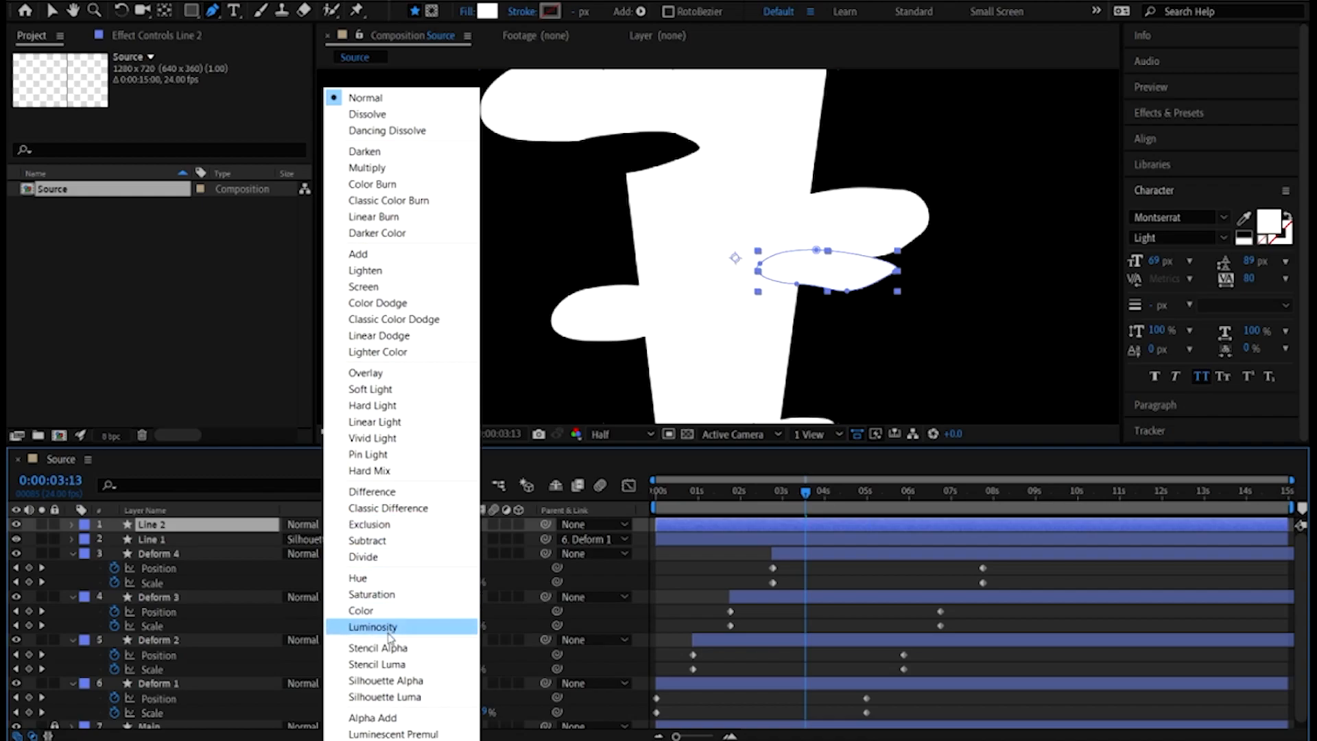
pyautogui.click(385, 680)
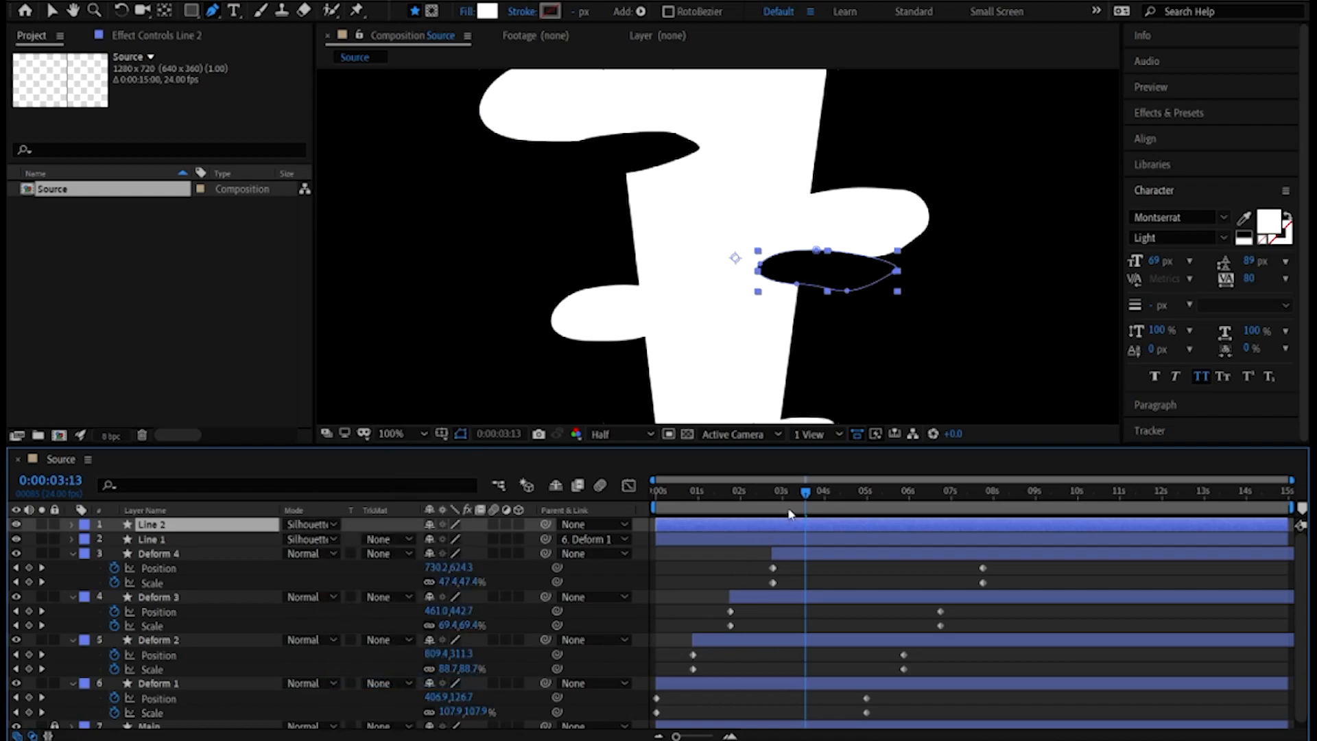
pyautogui.click(590, 524)
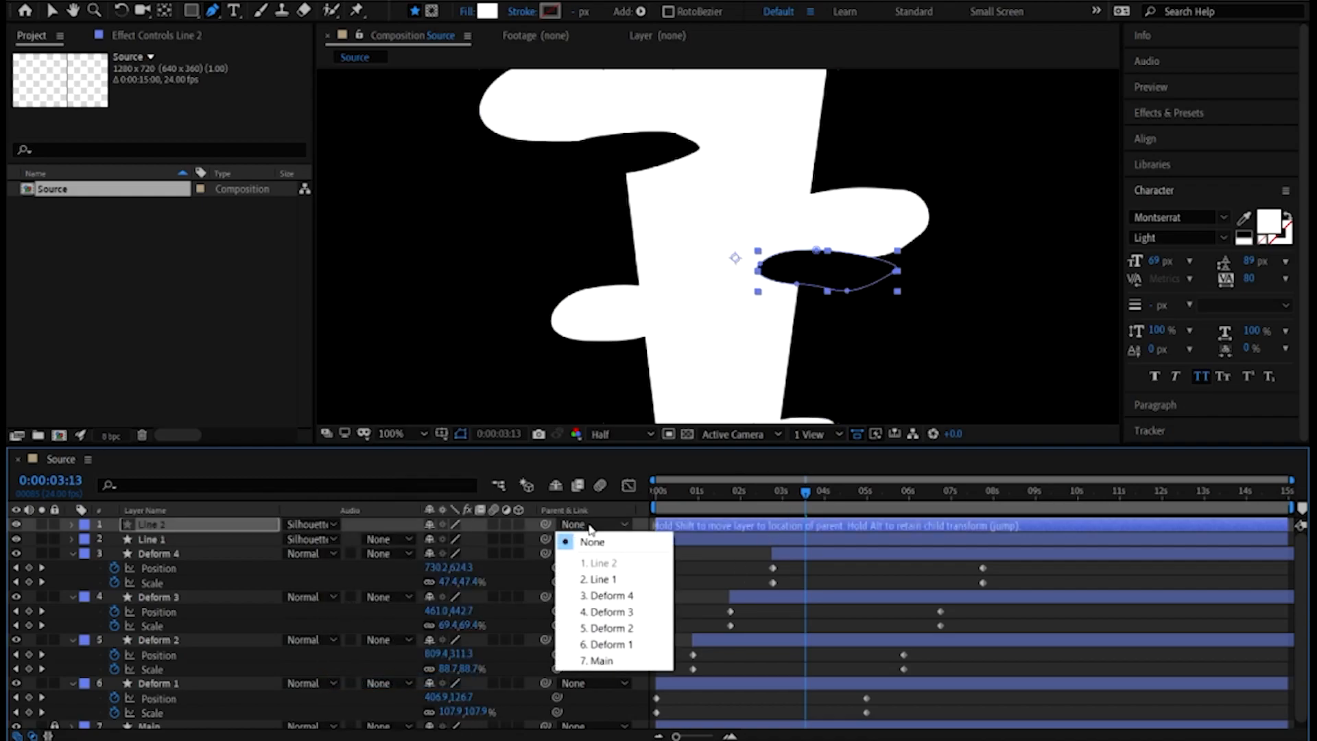
pyautogui.click(627, 630)
# At 0:00:05:01, draw a small, slim oval Pen shape as a new layer under the left blob, overlapping the column's left edge
pyautogui.moveTo(809, 514); pyautogui.dragTo(871, 500)
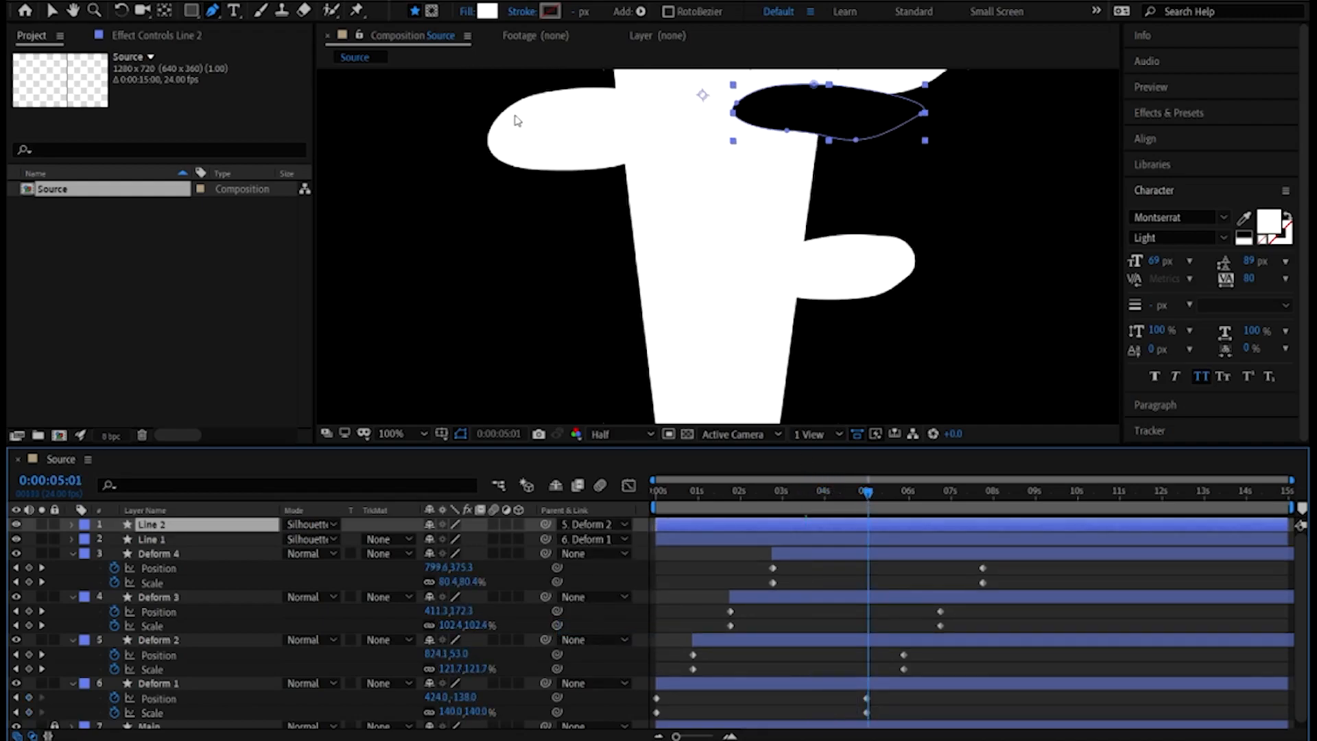
pyautogui.click(701, 576)
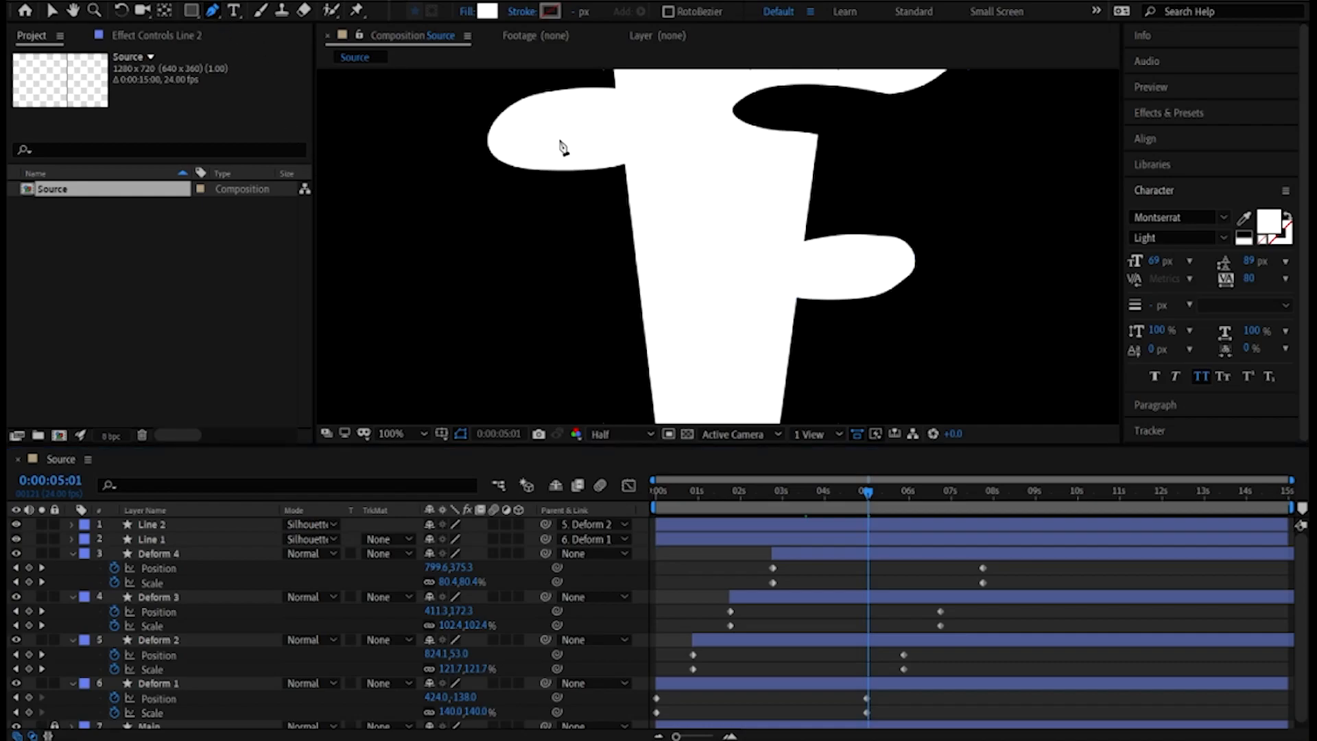
pyautogui.moveTo(551, 175); pyautogui.dragTo(570, 165)
pyautogui.click(655, 161)
pyautogui.click(680, 185)
pyautogui.click(598, 194)
pyautogui.click(552, 176)
pyautogui.moveTo(552, 175); pyautogui.dragTo(621, 189)
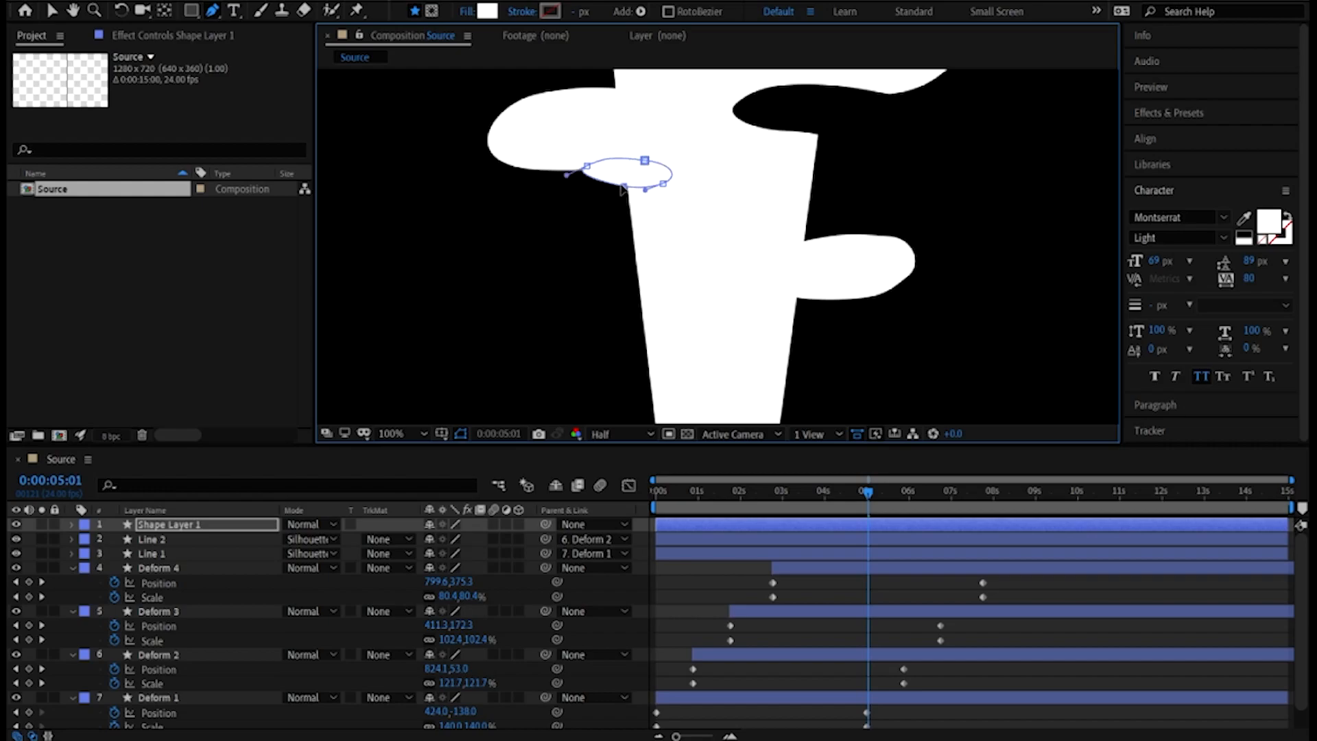
# Rename the new oval shape layer as Line 3
pyautogui.rightClick(162, 525)
pyautogui.click(206, 522)
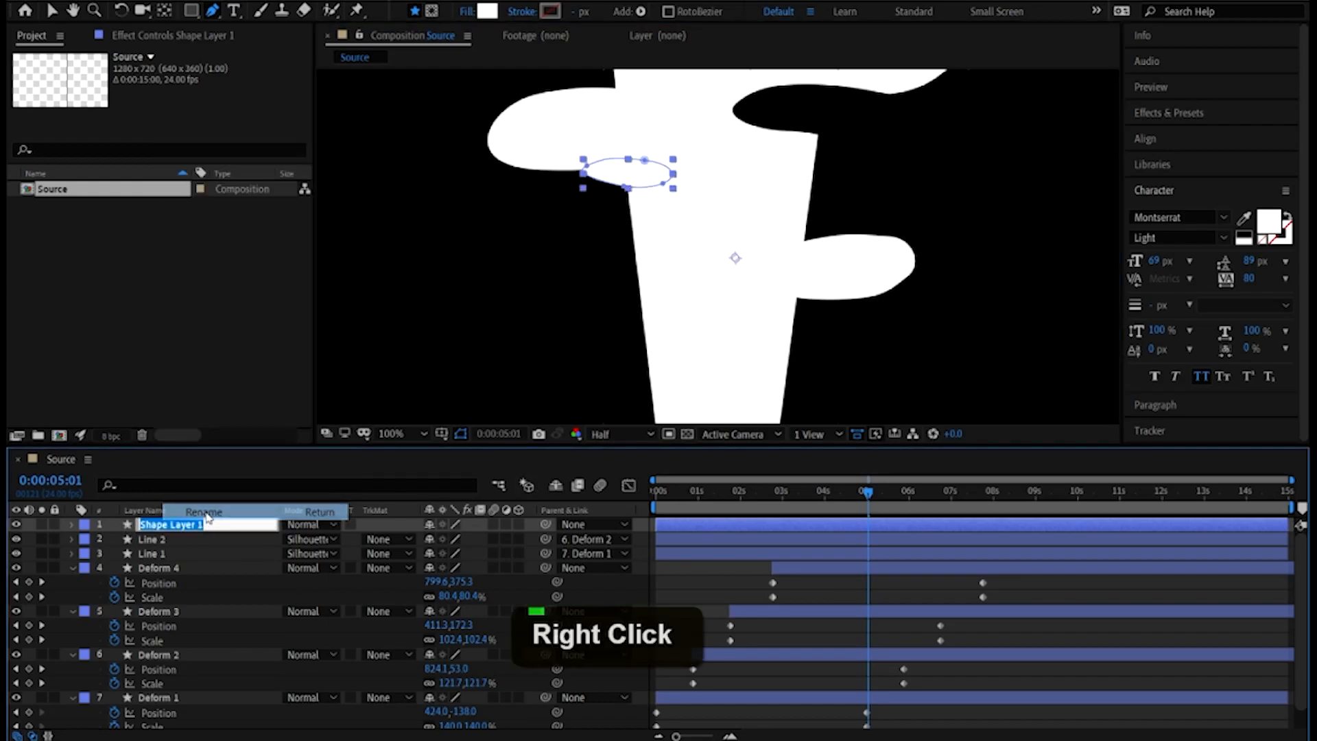
pyautogui.write('Line 3')
pyautogui.press('Return')
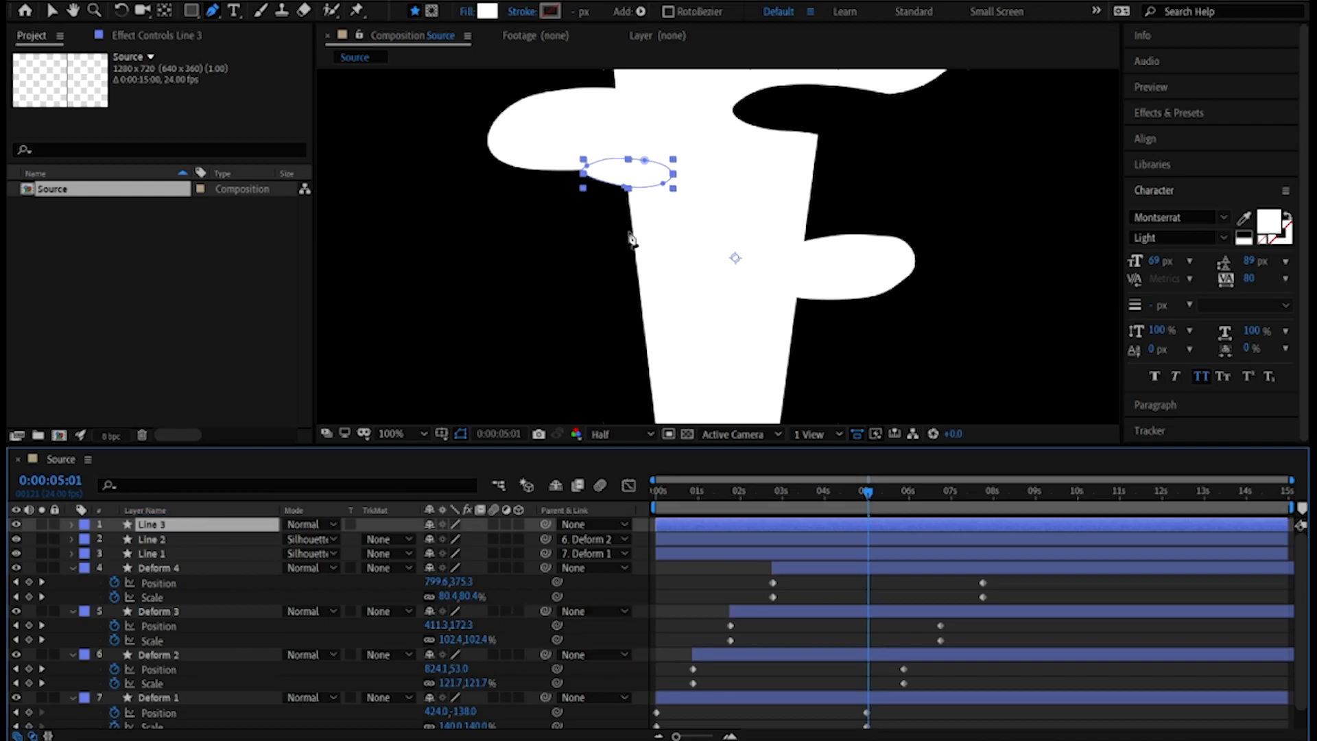
# Set the blending mode of Line 3 to Silhouette Alpha and parent it to Deform 3
pyautogui.click(332, 525)
pyautogui.click(426, 682)
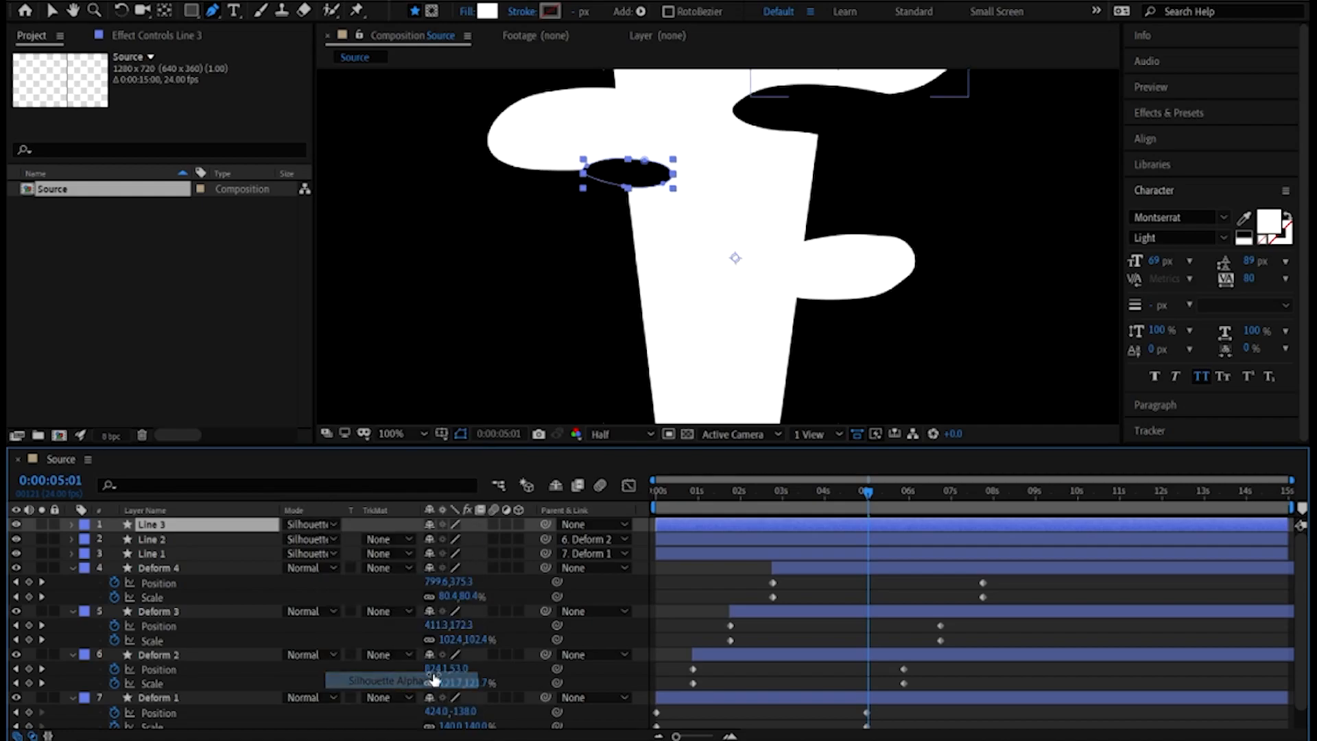
pyautogui.click(605, 526)
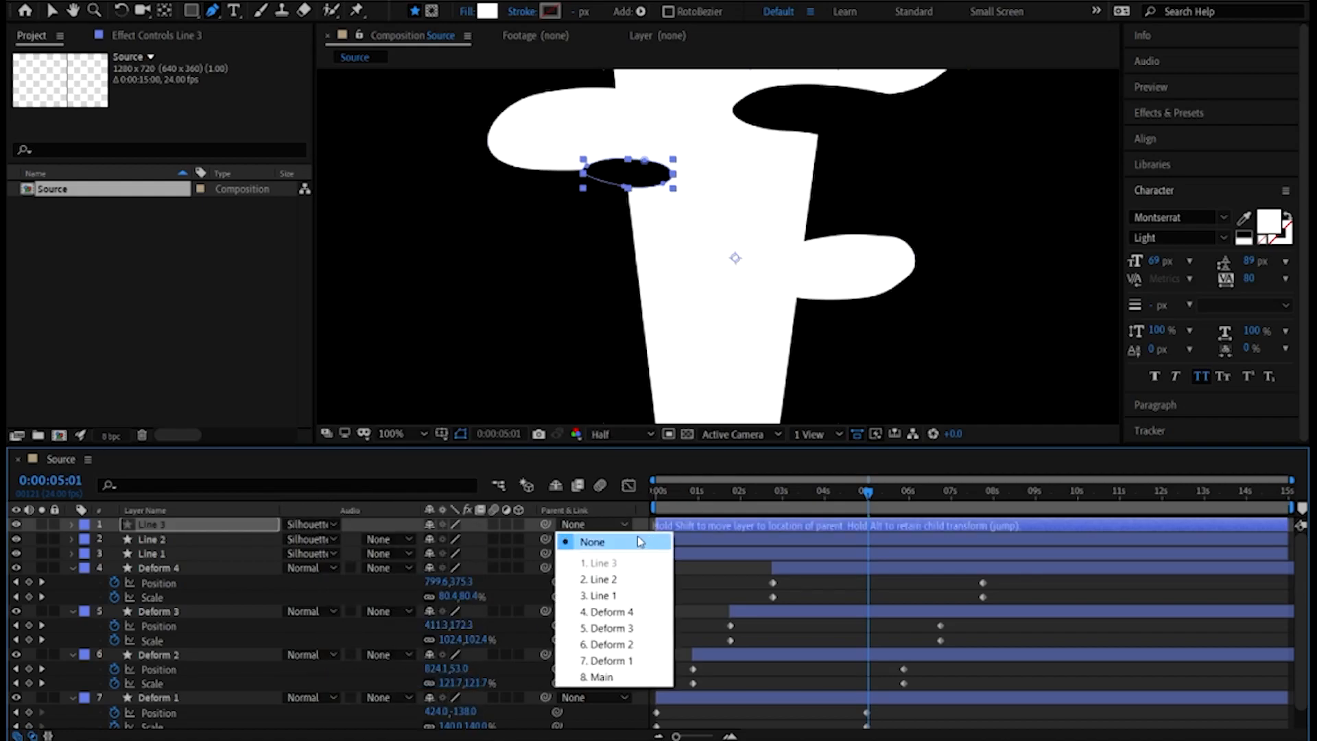
pyautogui.click(607, 627)
pyautogui.click(707, 590)
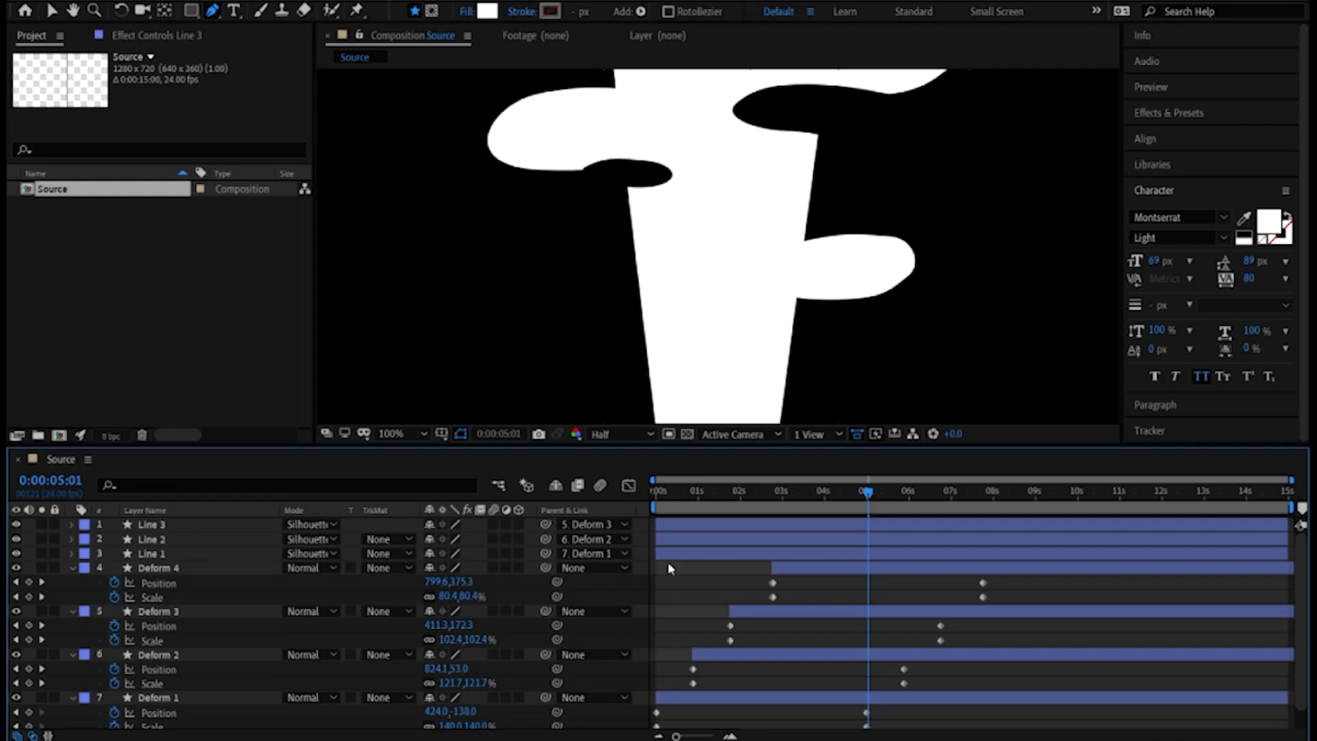
# At 0:00:05:22, draw a small, flat Pen shape as a new layer under the right blob, overlapping the column's right edge
pyautogui.moveTo(868, 491); pyautogui.dragTo(906, 490)
pyautogui.moveTo(776, 208)
pyautogui.mouseDown()
pyautogui.moveTo(794, 196)
pyautogui.moveTo(855, 207)
pyautogui.mouseUp()
pyautogui.click(863, 223)
pyautogui.click(814, 228)
pyautogui.click(777, 208)
pyautogui.moveTo(790, 197); pyautogui.dragTo(787, 190)
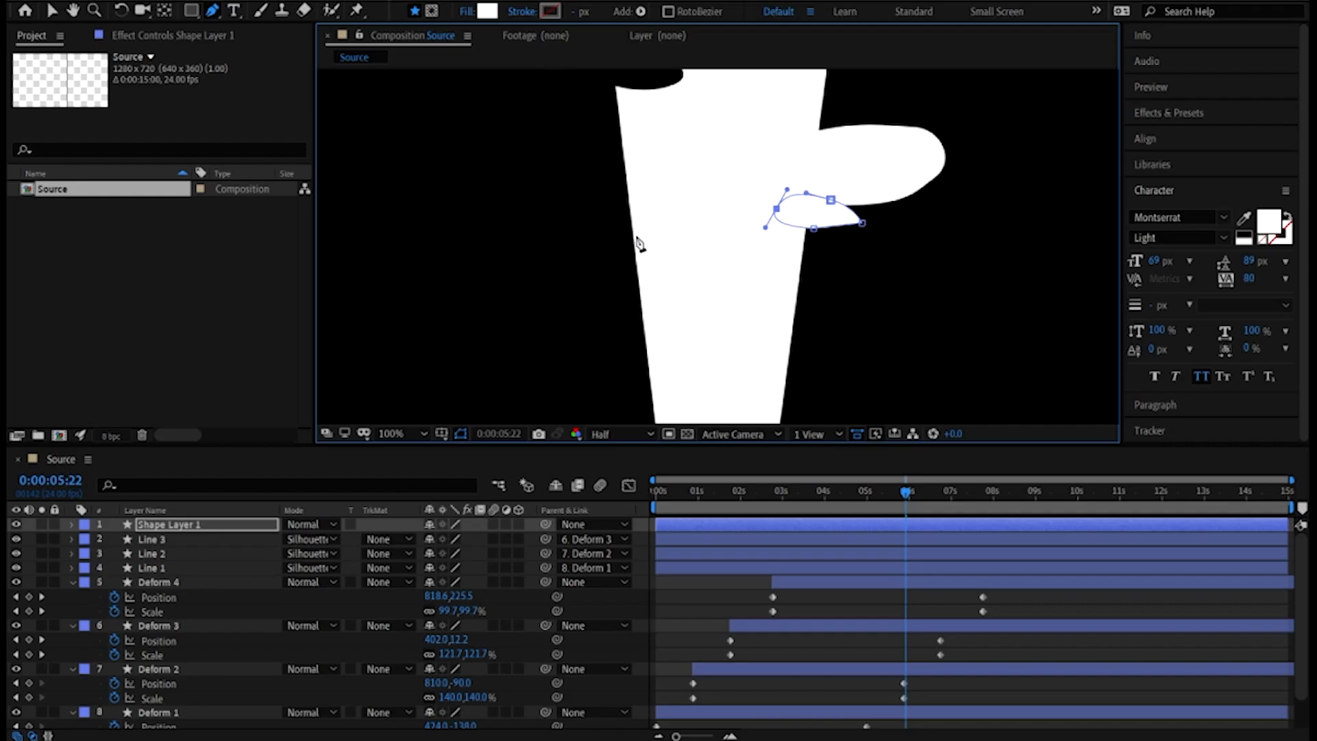
# Rename the new shape layer under the right blob as Line 4
pyautogui.rightClick(176, 534)
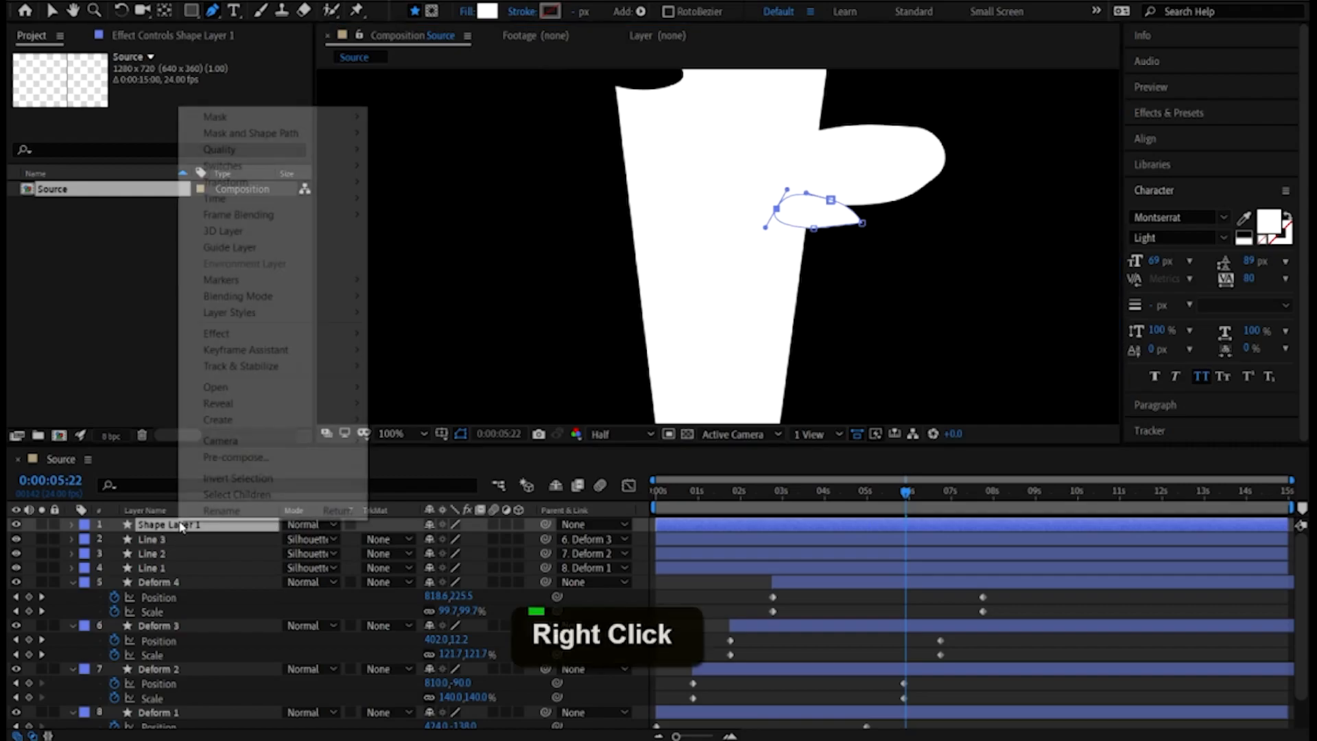
pyautogui.click(214, 522)
pyautogui.write('Line 4')
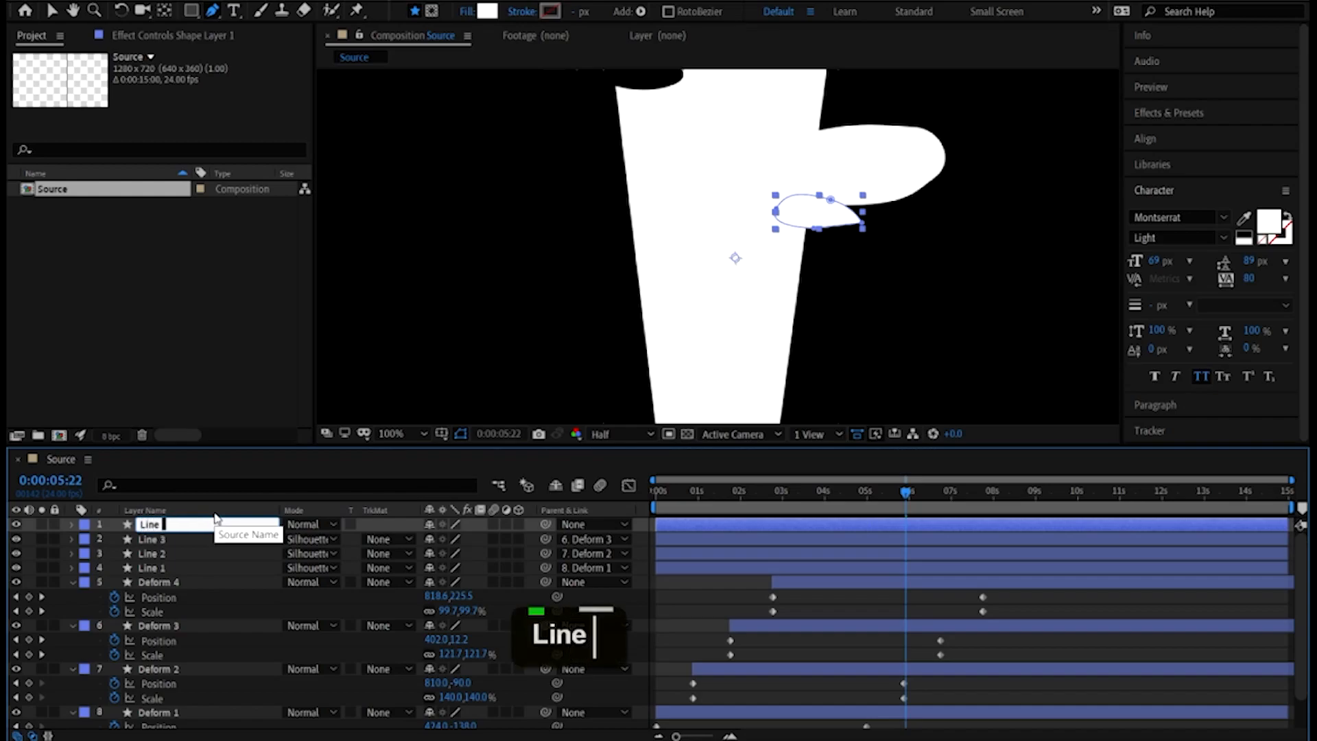
pyautogui.press('Return')
# Set the blending mode of Line 4 to Silhouette Alpha and parent it to Deform 4
pyautogui.click(309, 524)
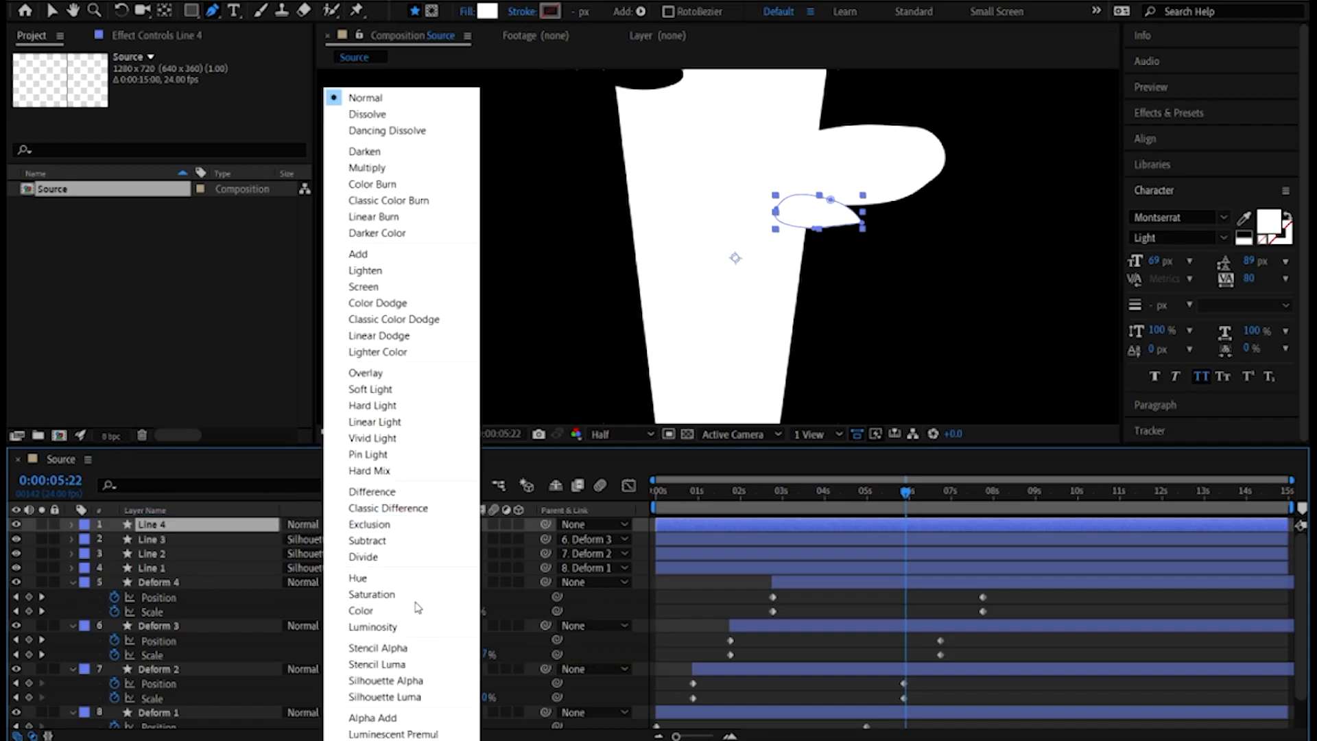
pyautogui.click(436, 682)
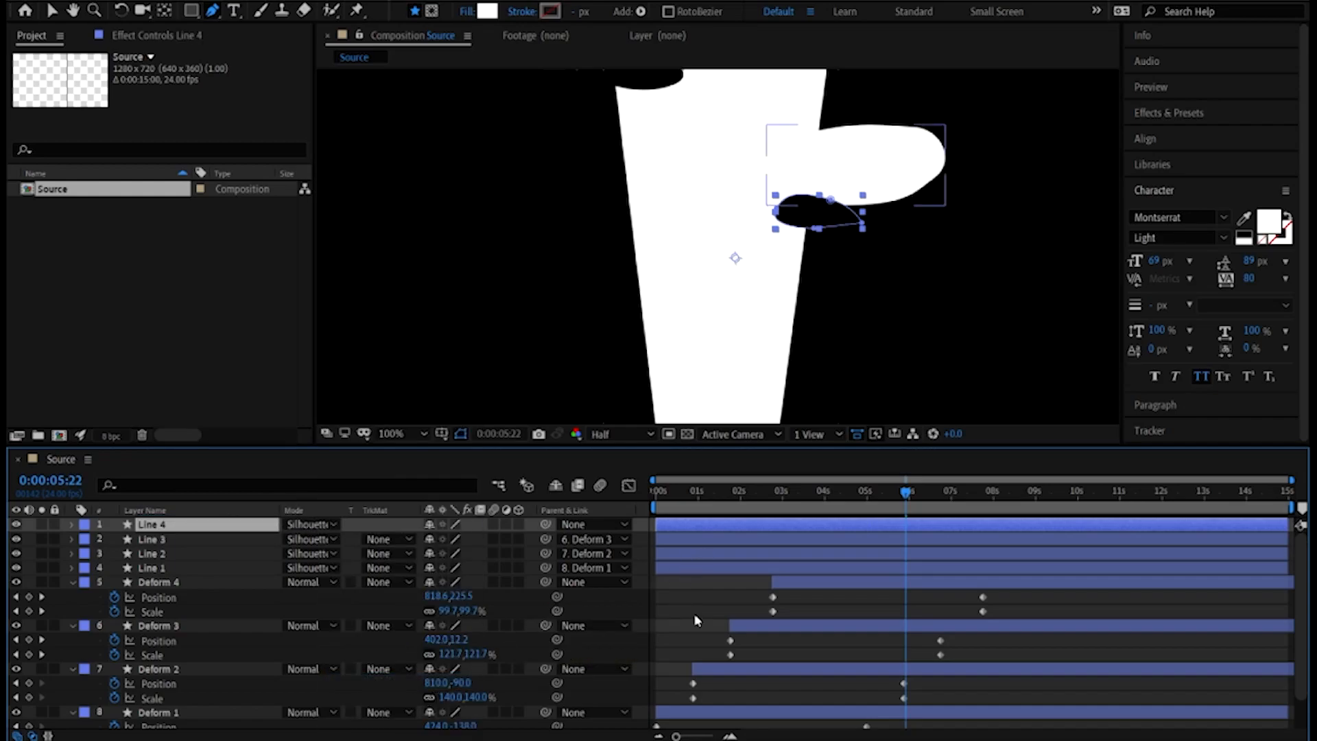
pyautogui.click(591, 524)
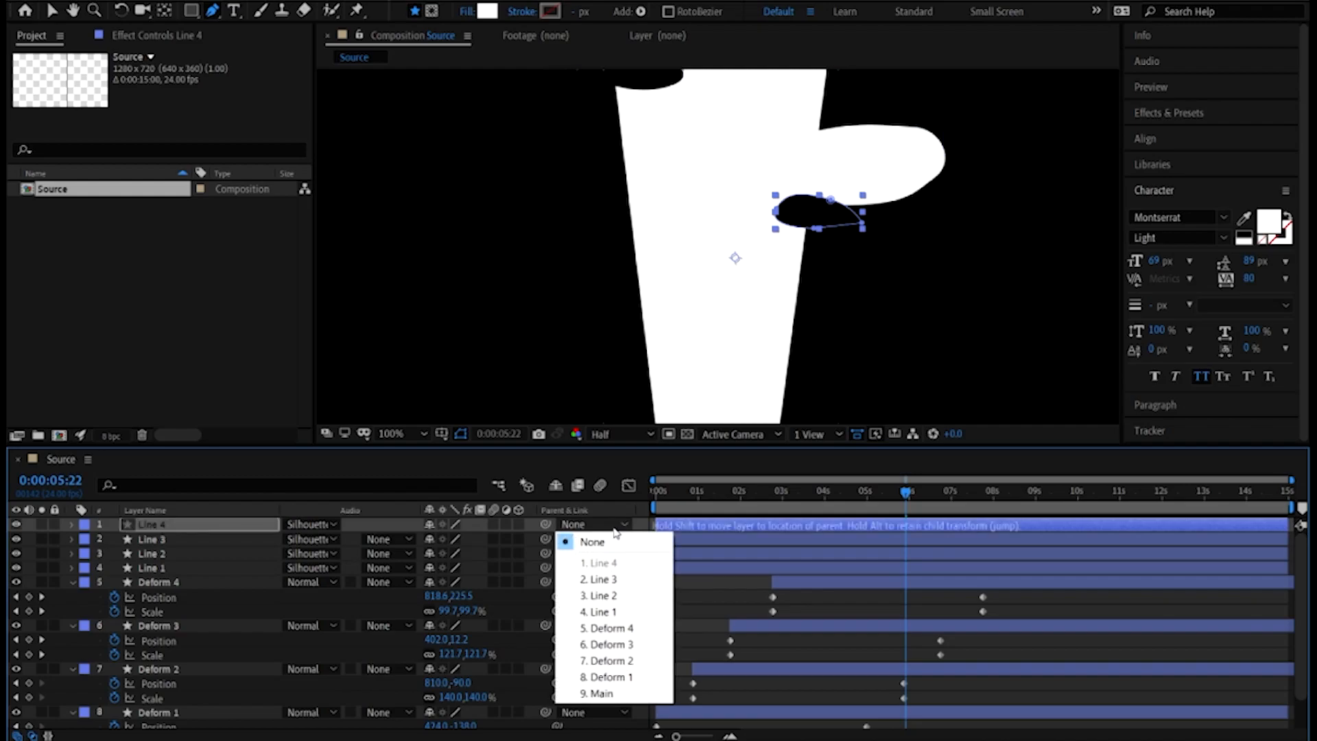
pyautogui.click(647, 626)
pyautogui.press('F2')
# Play the composition from the start and scrub through the first four seconds to examine how the line cut-outs follow their blobs
pyautogui.scroll(-1, 723, 336)
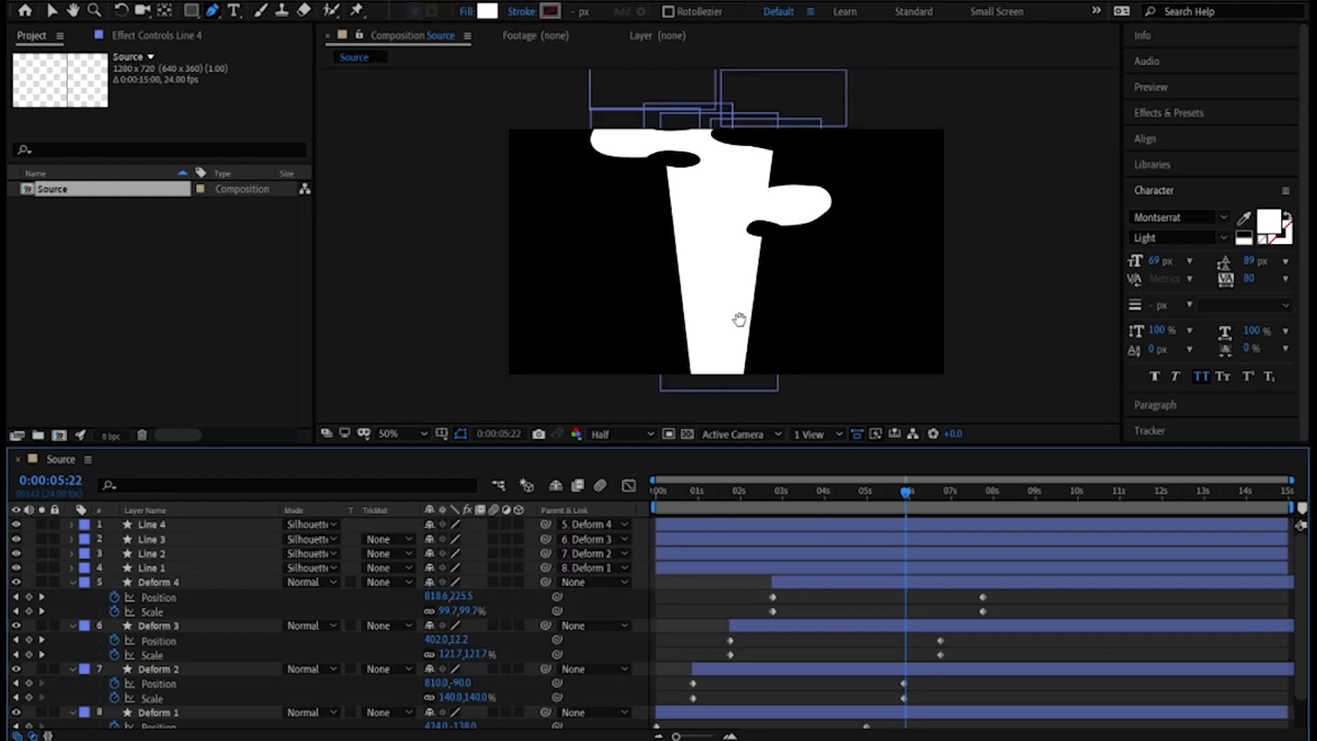
pyautogui.press('space')
pyautogui.press('space')
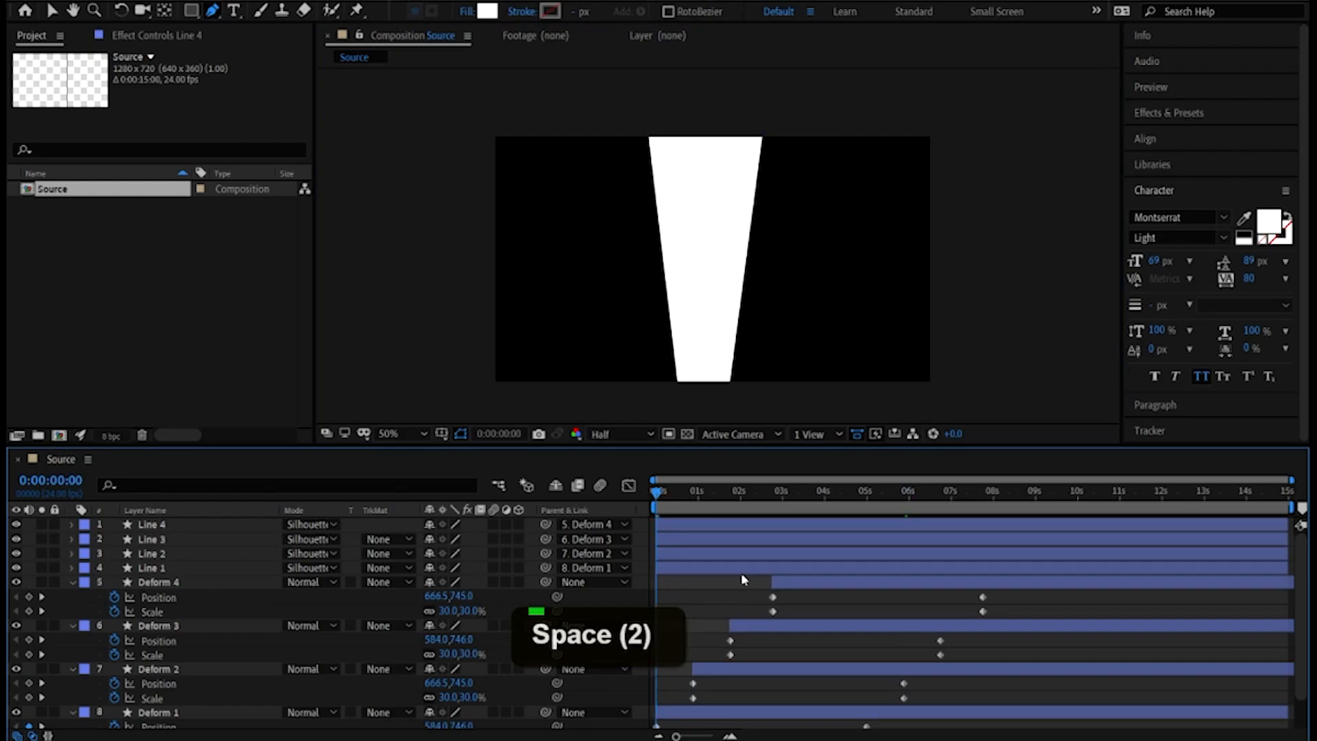
pyautogui.press('space')
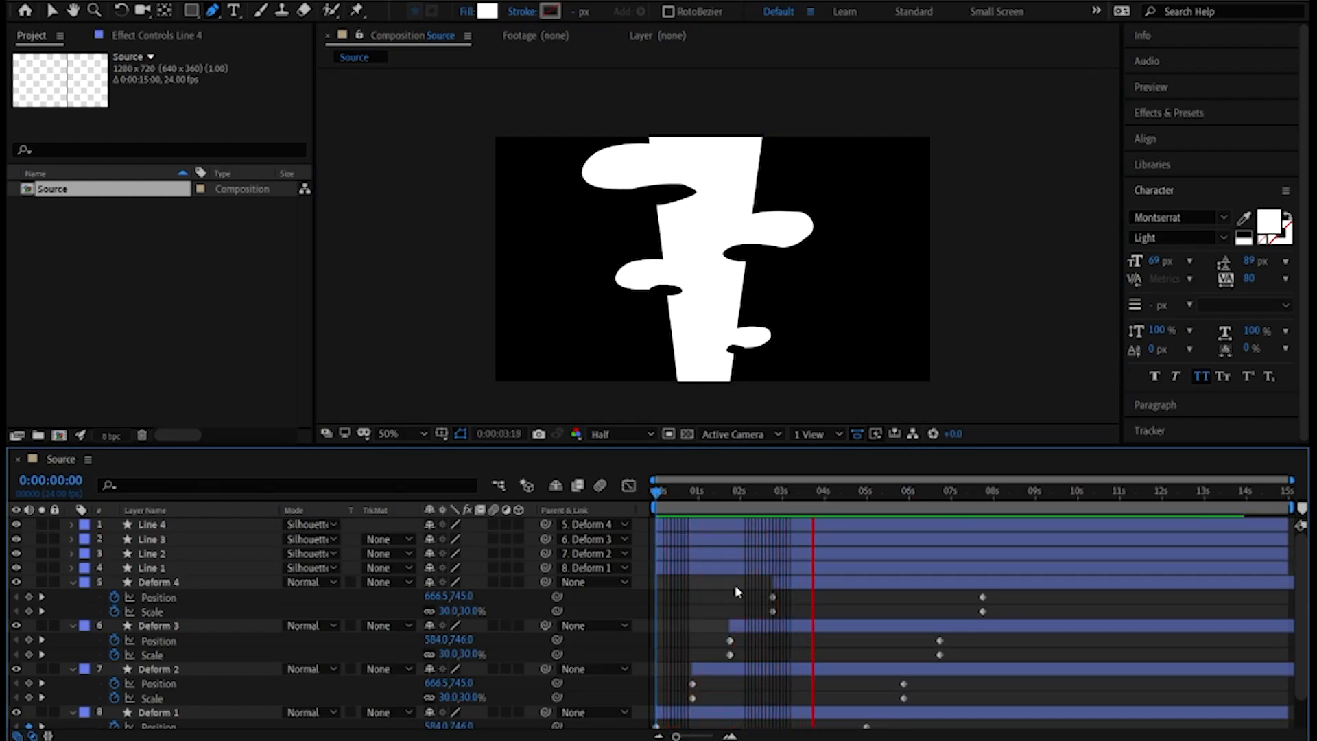
pyautogui.press('space')
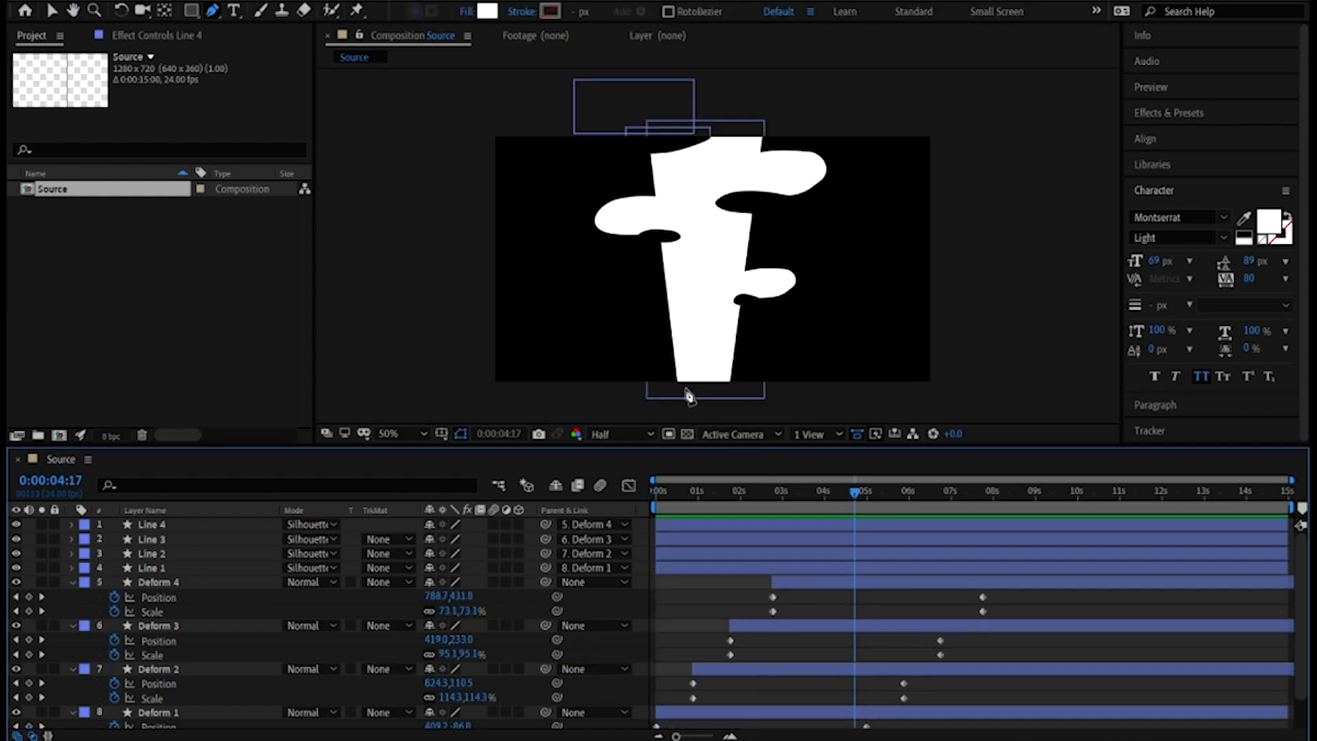
pyautogui.click(400, 433)
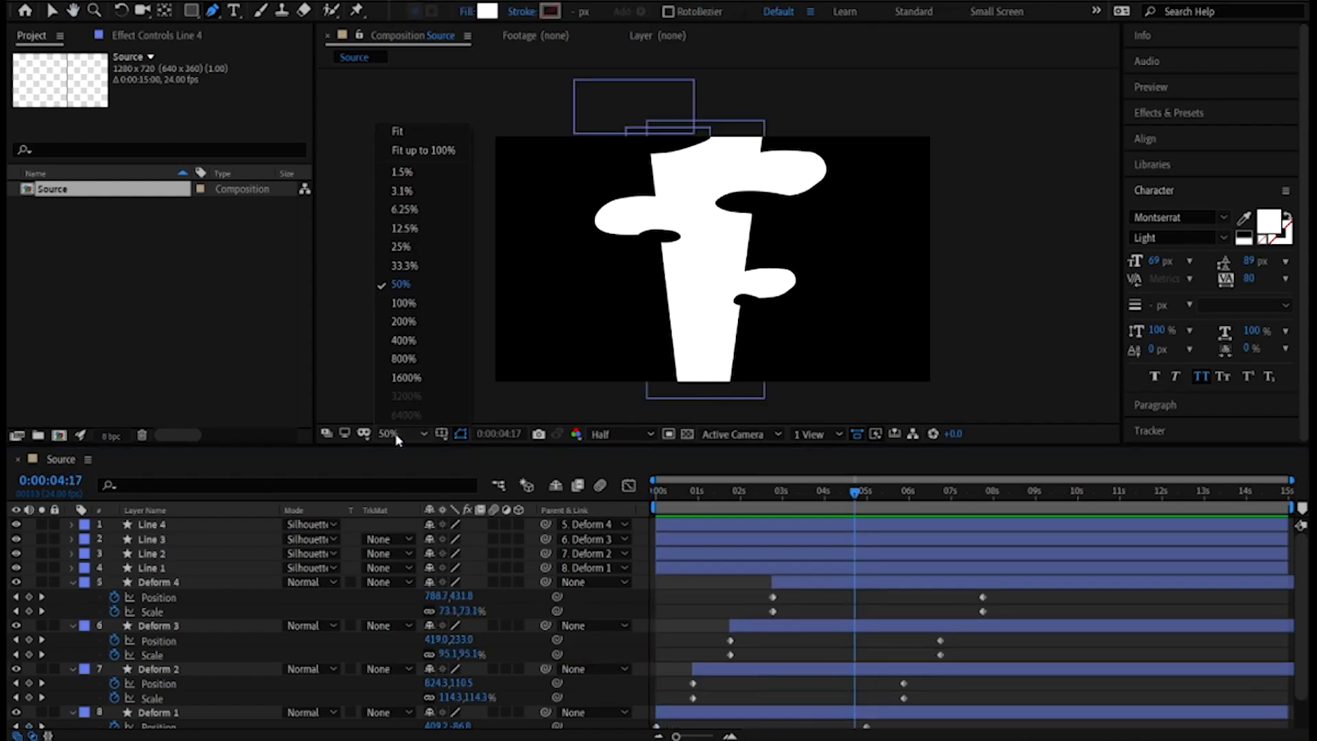
pyautogui.click(429, 150)
pyautogui.moveTo(681, 489); pyautogui.dragTo(820, 492)
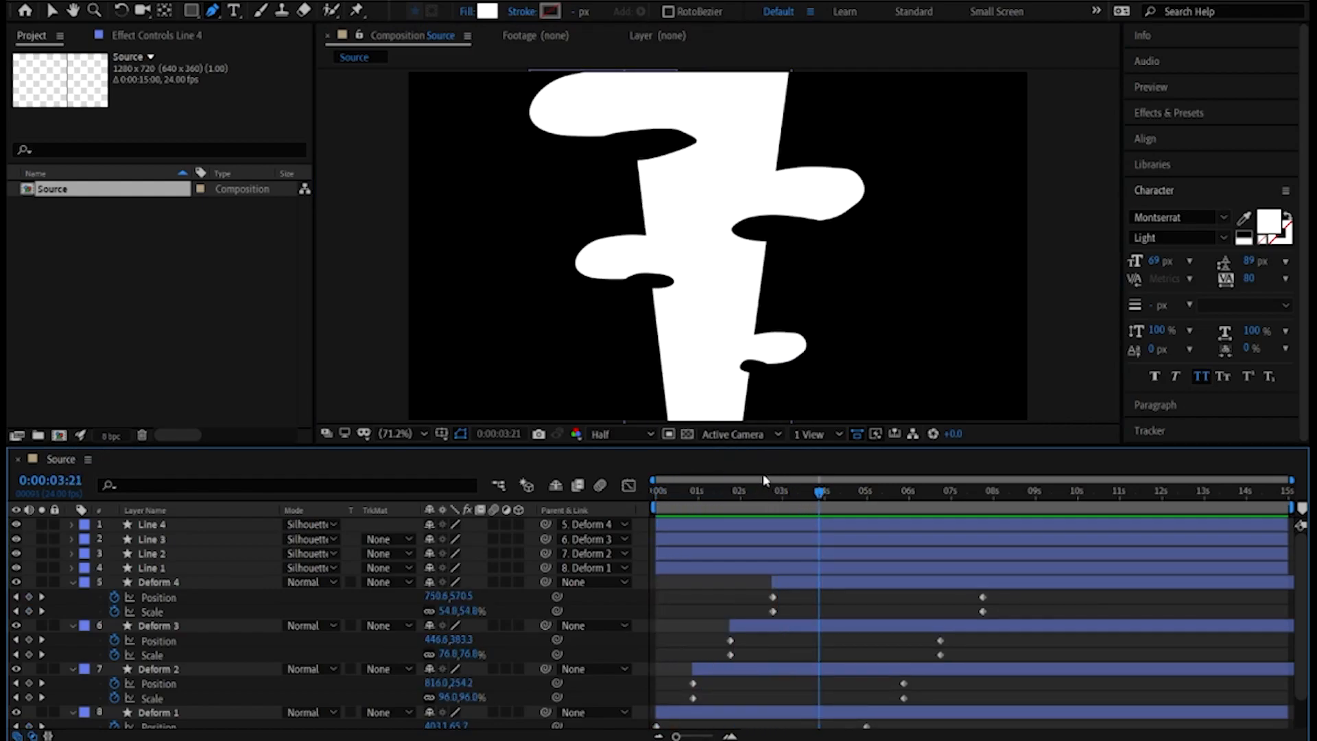
pyautogui.click(738, 492)
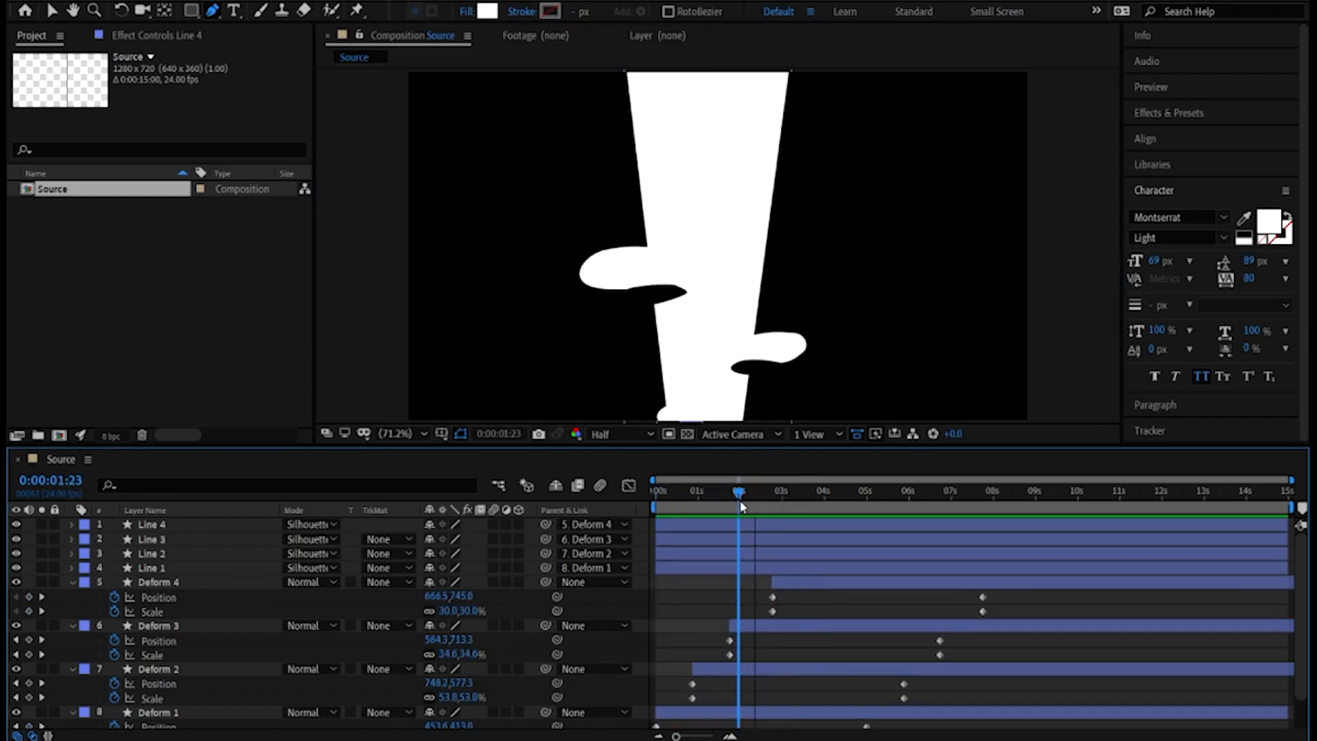
pyautogui.doubleClick(692, 595)
# At 0:00:03:01, draw a small tilted oval Pen shape as a new layer inside the column, below the upper left cut-out
pyautogui.moveTo(740, 492); pyautogui.dragTo(784, 494)
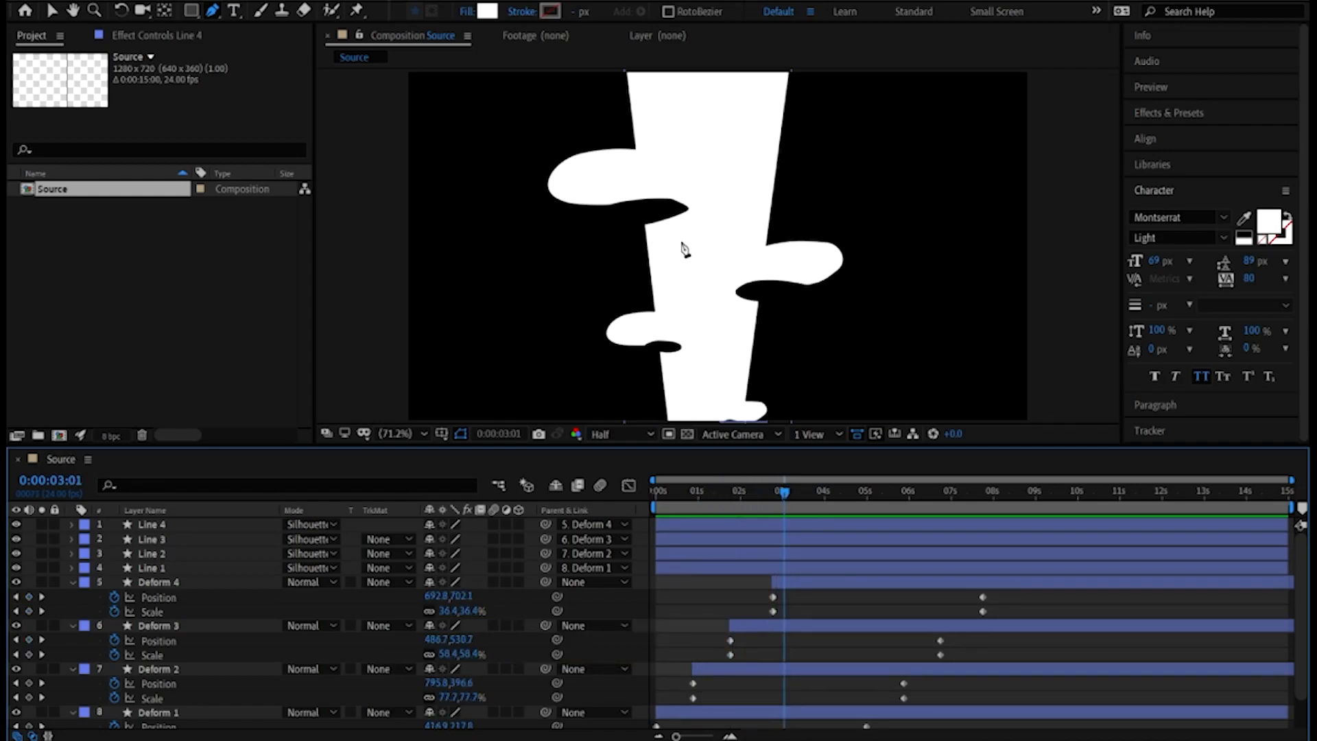
pyautogui.click(214, 12)
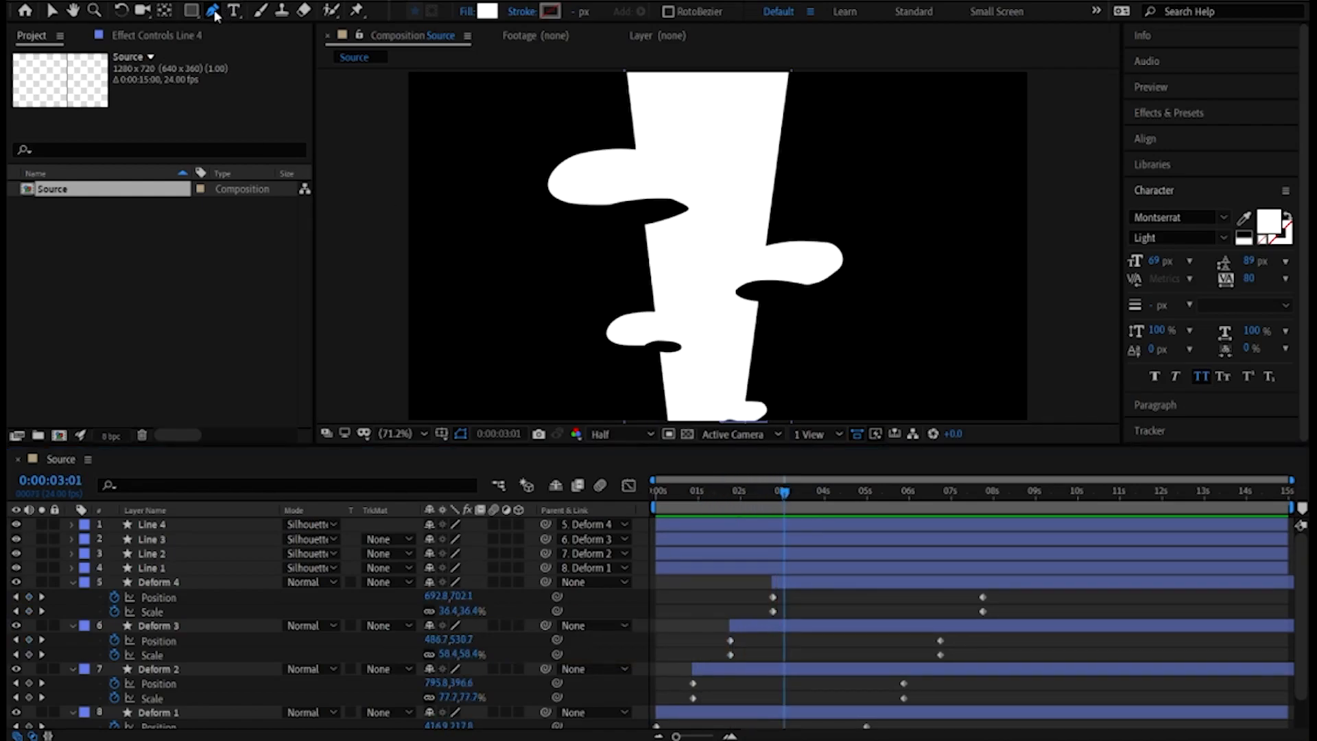
pyautogui.click(671, 259)
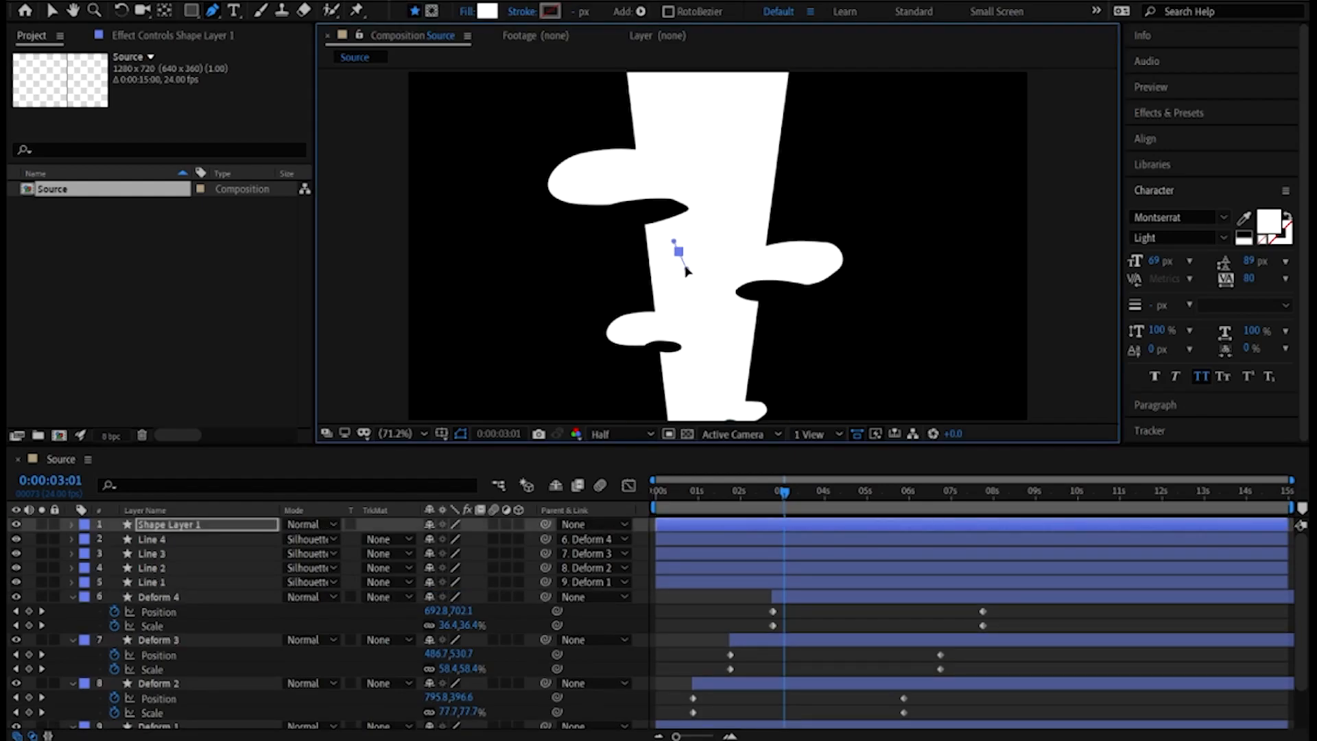
pyautogui.scroll(1, 686, 270)
pyautogui.moveTo(721, 255); pyautogui.dragTo(696, 246)
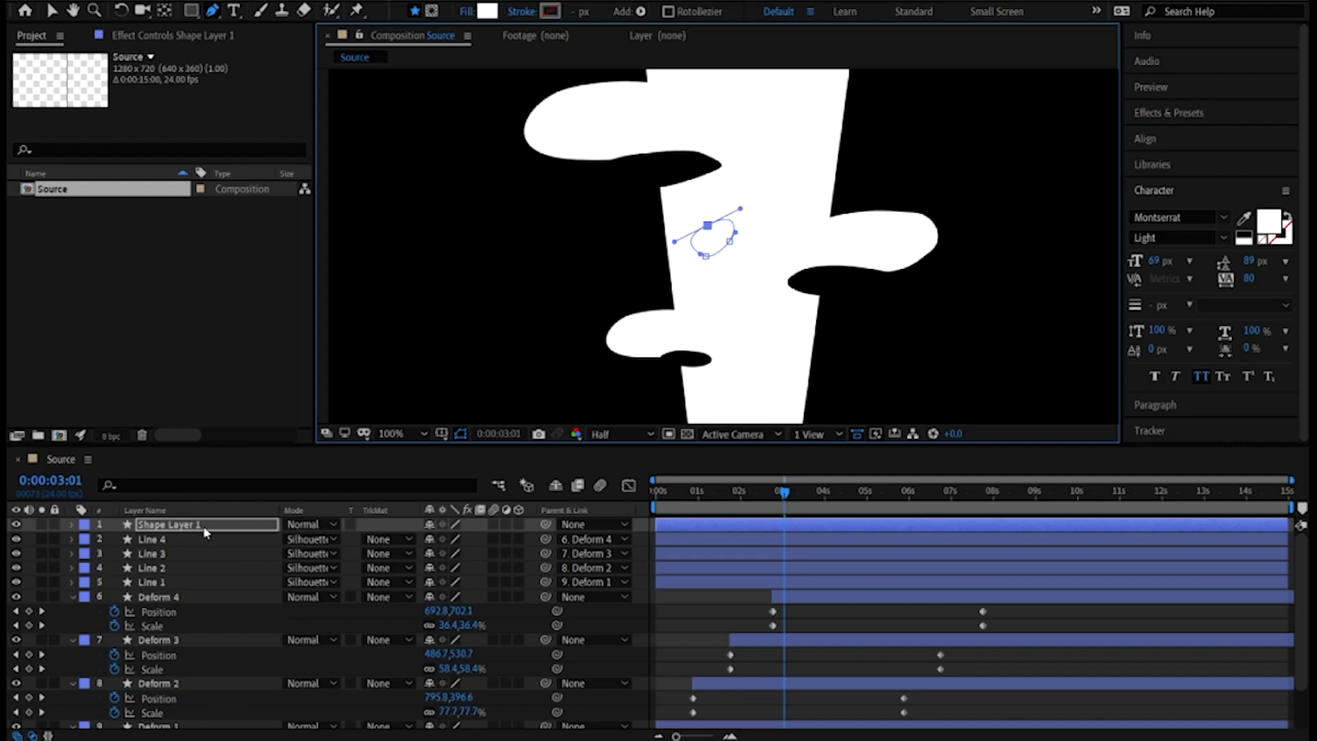
# Rename the new oval shape layer inside the column as Hole
pyautogui.rightClick(184, 528)
pyautogui.click(219, 515)
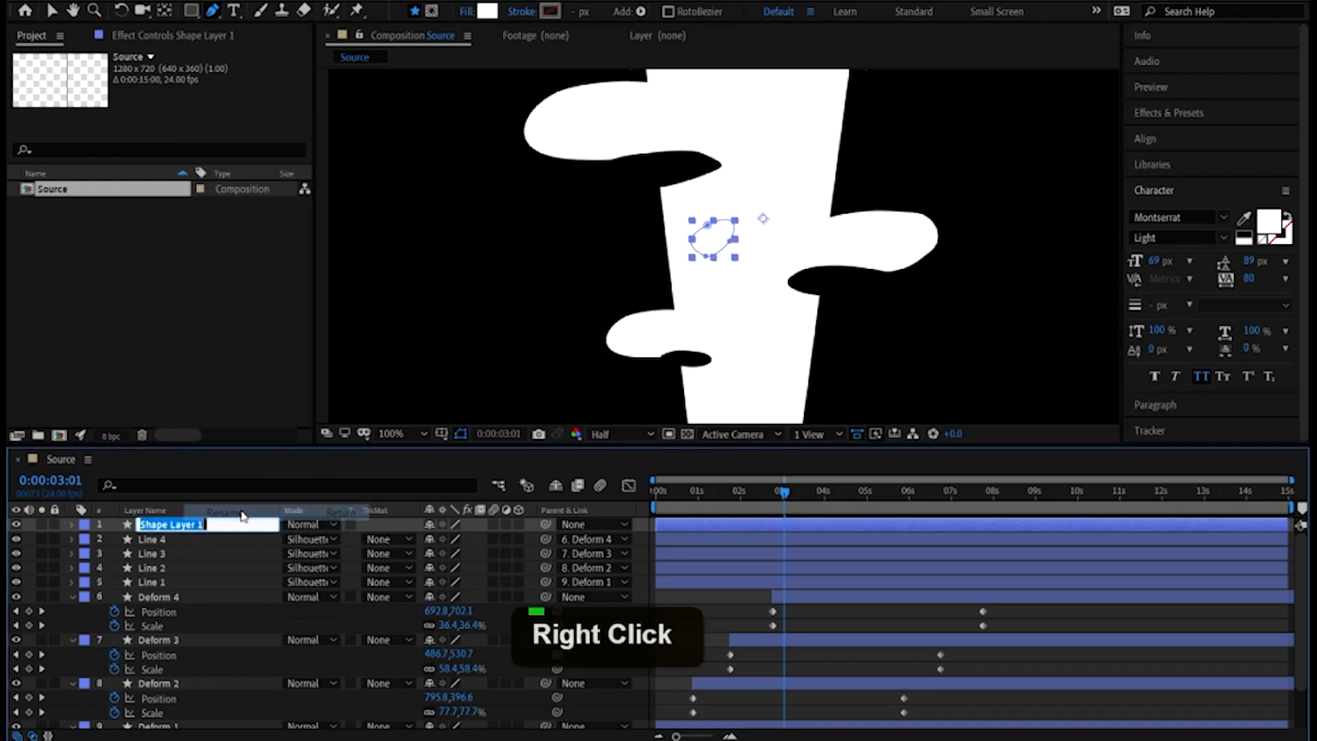
pyautogui.write('Hole')
pyautogui.press('Return')
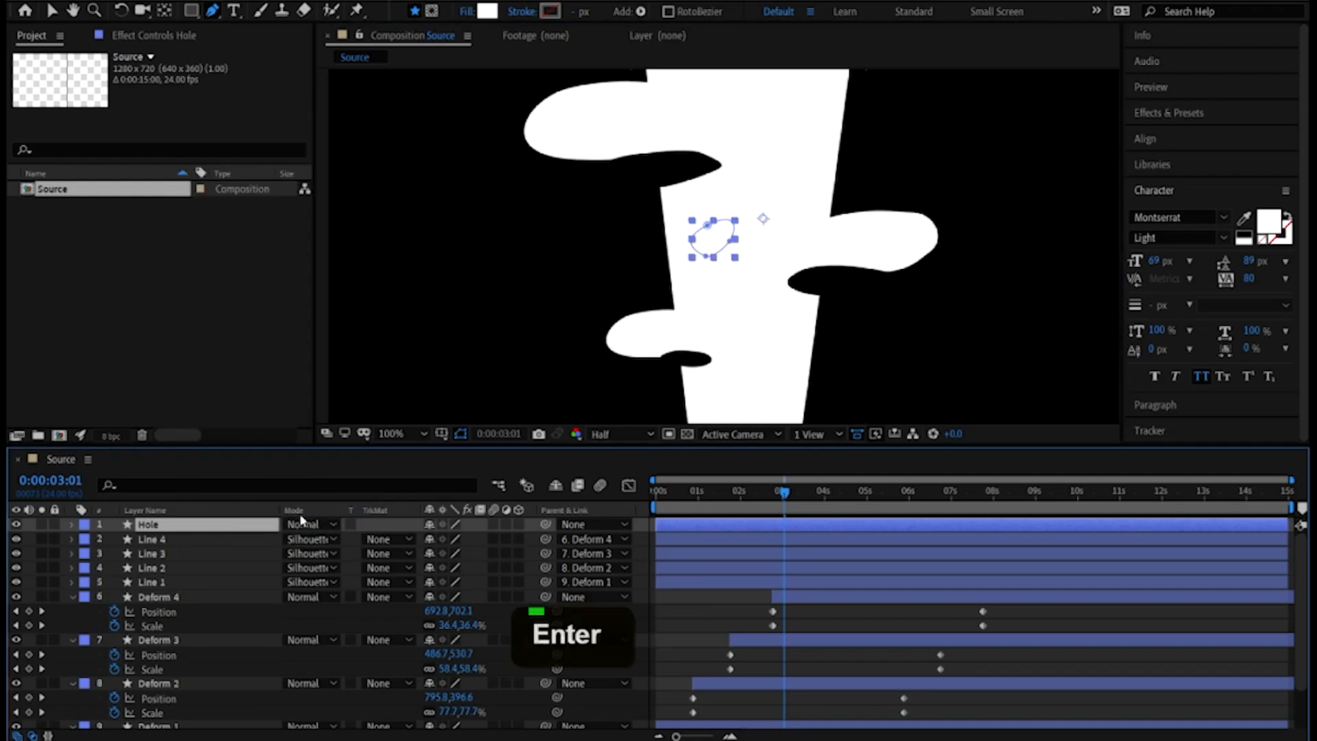
# Set the blending mode of the Hole layer to Silhouette Alpha and check the cut-out in the column around 0:00:03:00
pyautogui.click(331, 523)
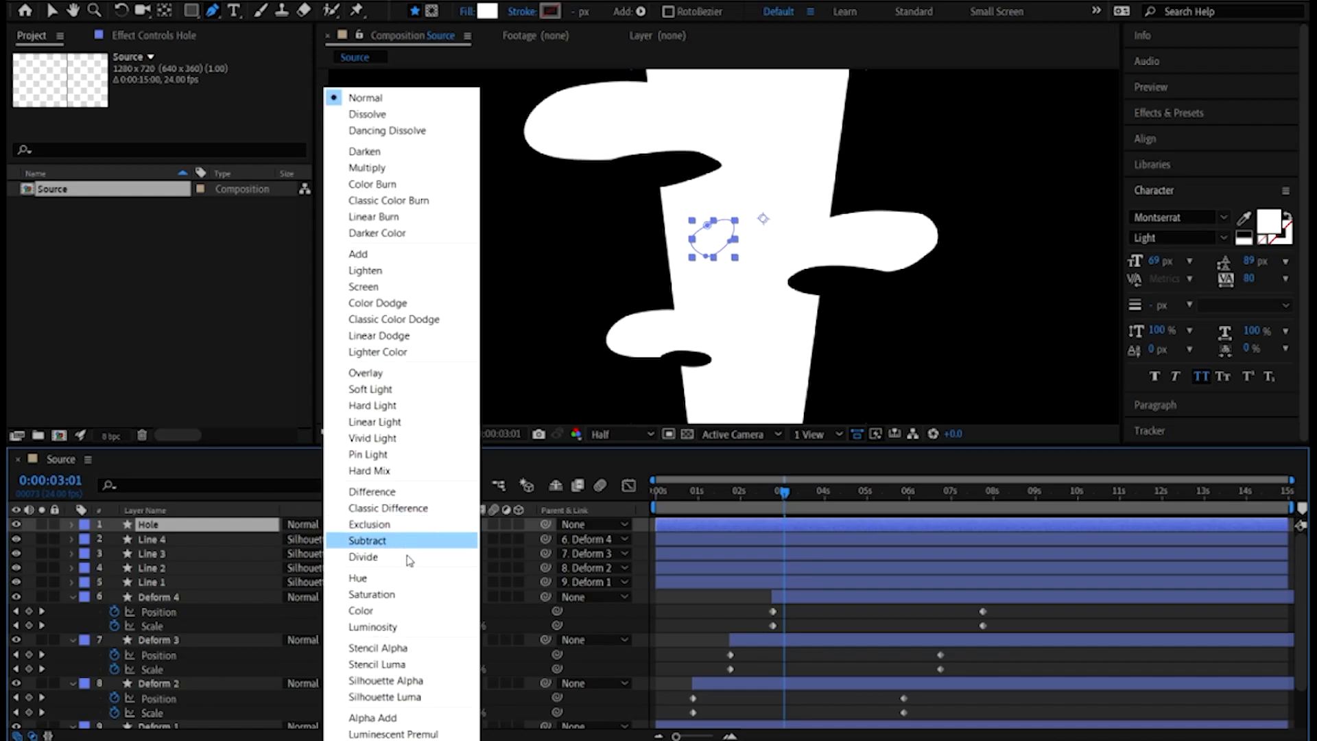
pyautogui.click(409, 681)
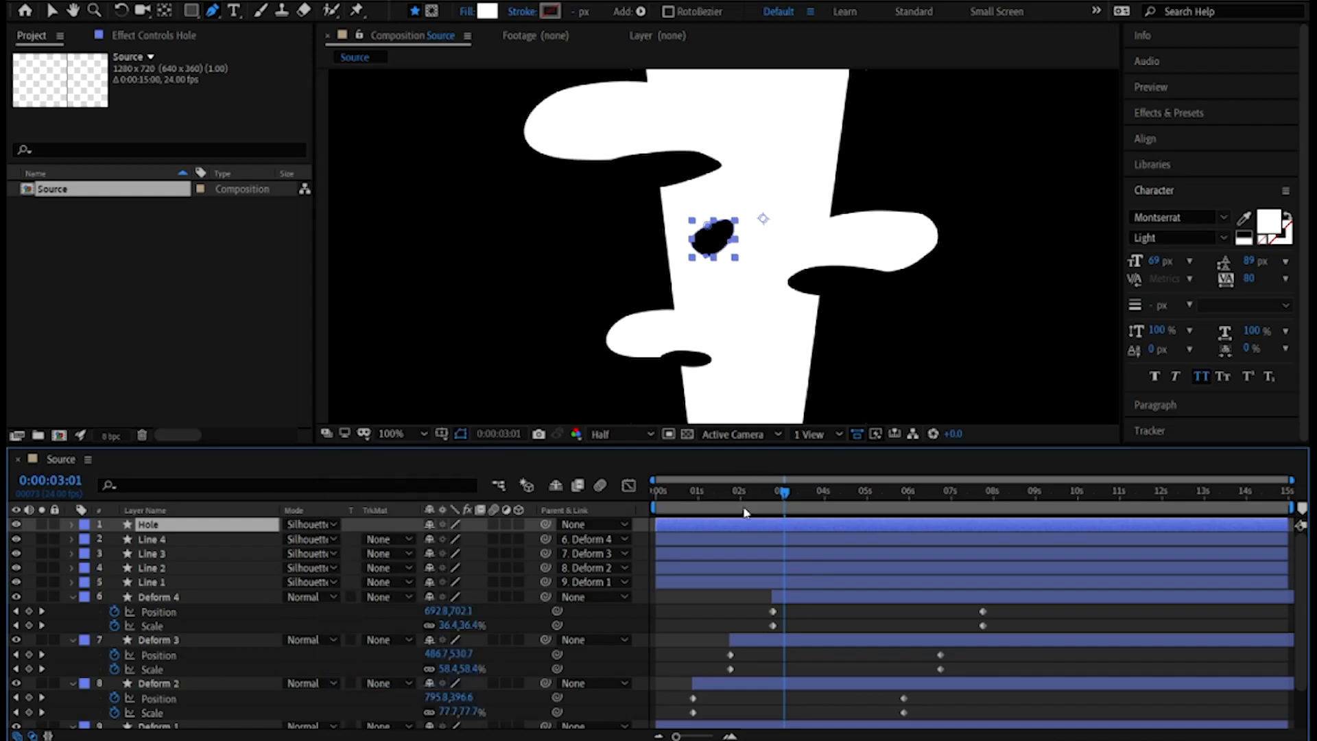
pyautogui.moveTo(775, 494)
pyautogui.mouseDown()
pyautogui.moveTo(726, 491)
pyautogui.moveTo(782, 492)
pyautogui.mouseUp()
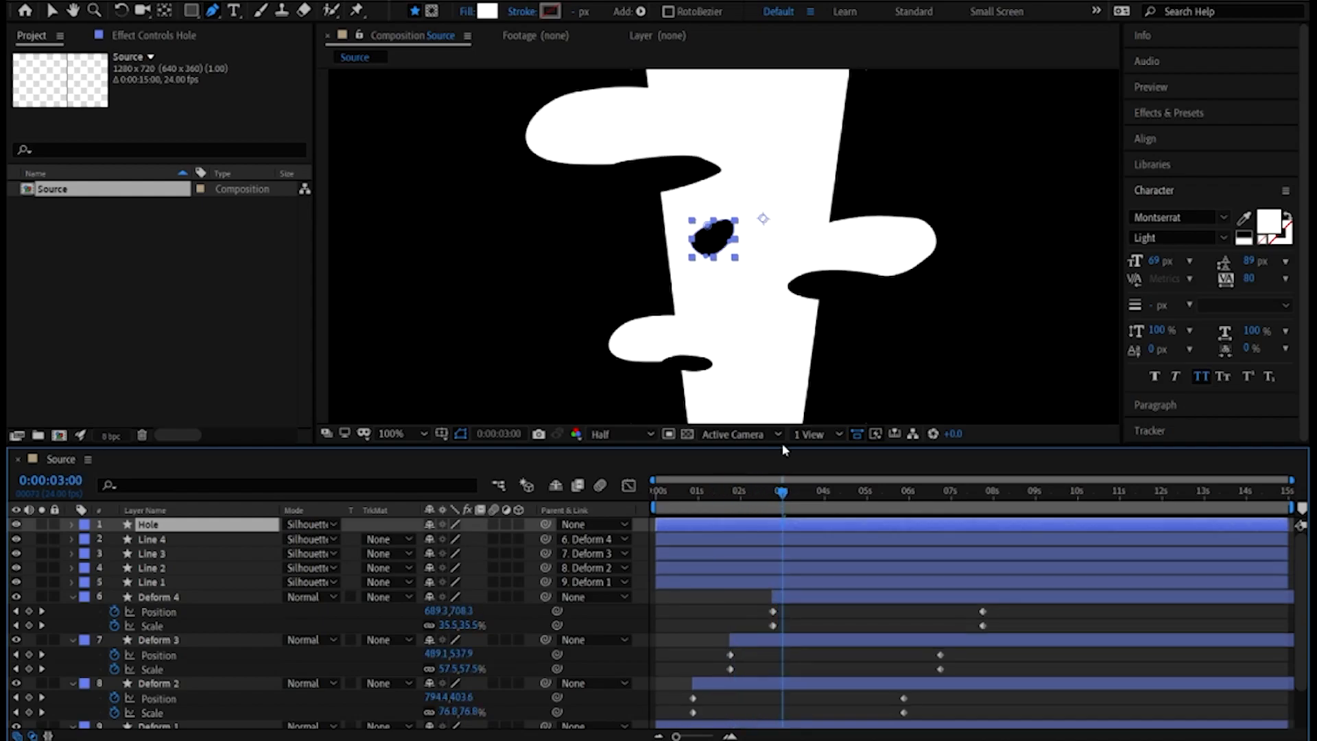
pyautogui.scroll(-2, 756, 287)
pyautogui.scroll(2, 718, 248)
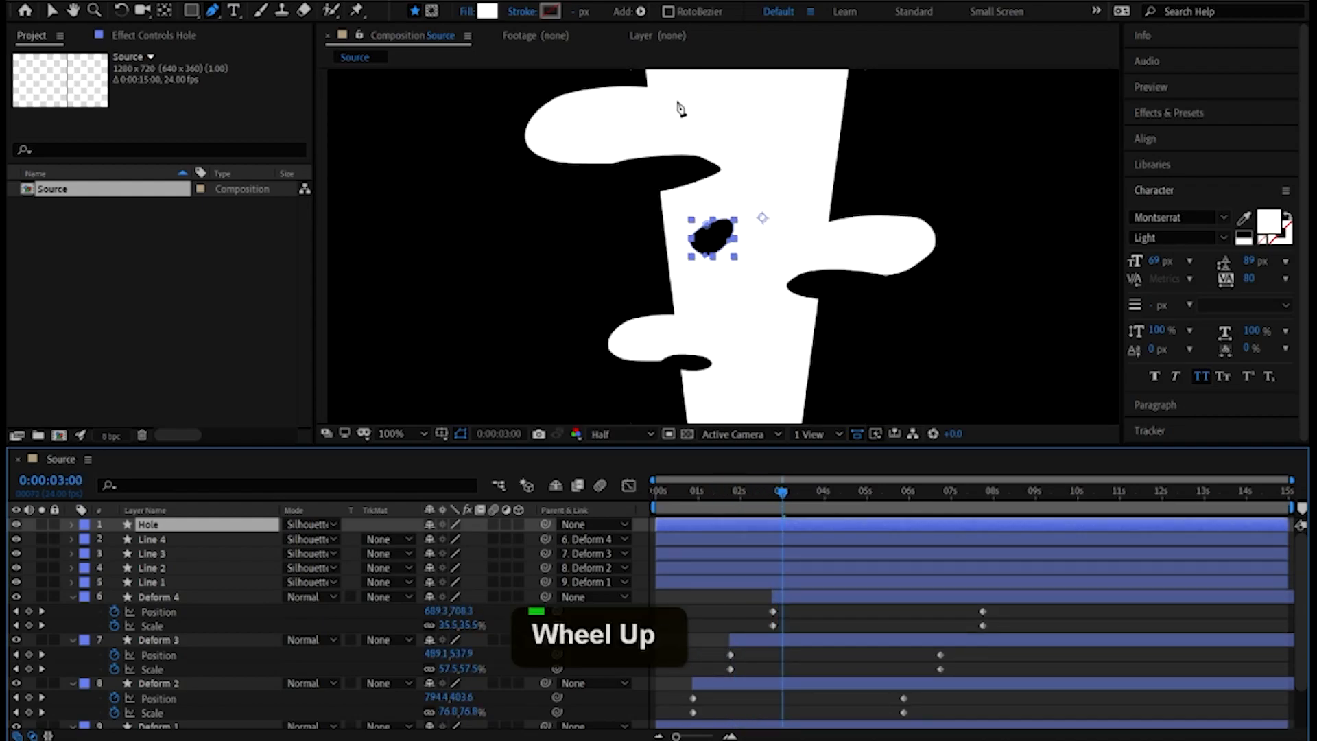
# At 0:00:02:23, reshape the Hole path into a thinner form by moving its bottom vertex up towards the top vertex
pyautogui.moveTo(776, 493)
pyautogui.mouseDown()
pyautogui.moveTo(762, 491)
pyautogui.moveTo(781, 492)
pyautogui.mouseUp()
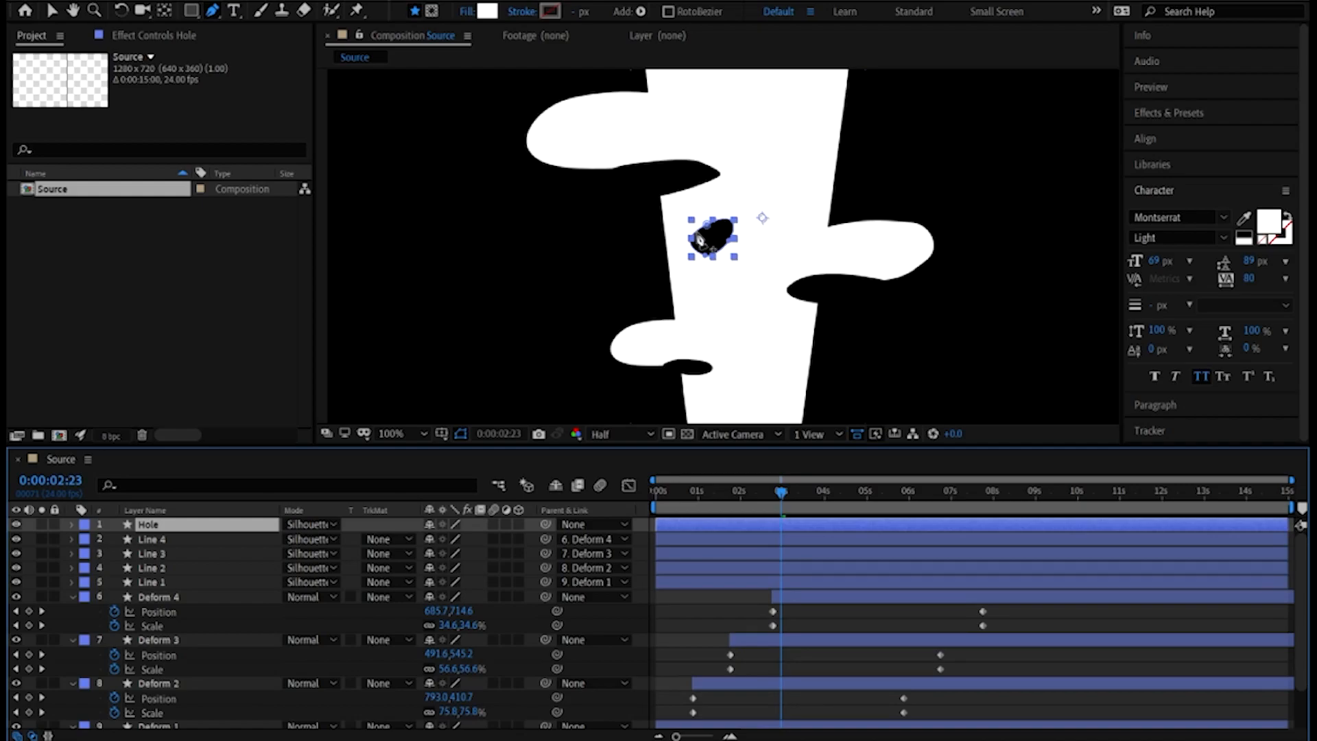
pyautogui.scroll(2, 708, 245)
pyautogui.click(697, 205)
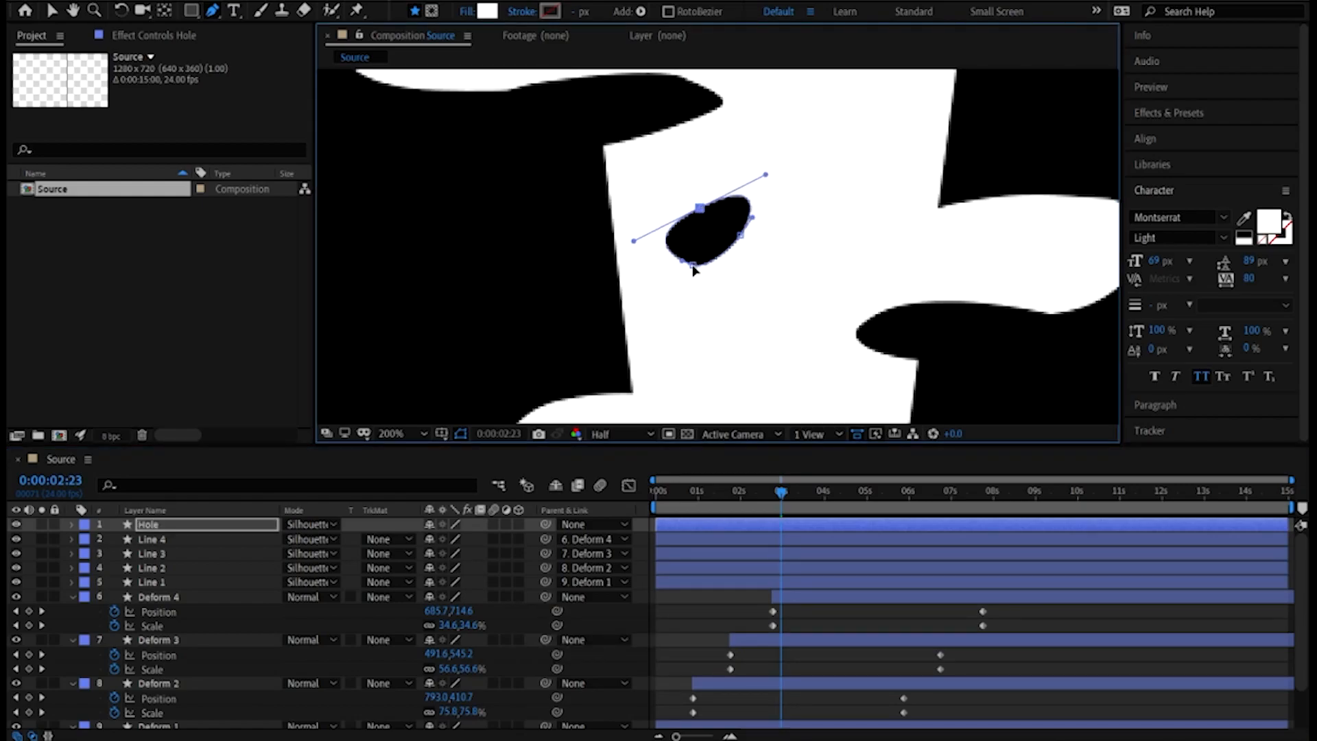
pyautogui.moveTo(693, 270); pyautogui.dragTo(697, 244)
pyautogui.scroll(-2, 735, 268)
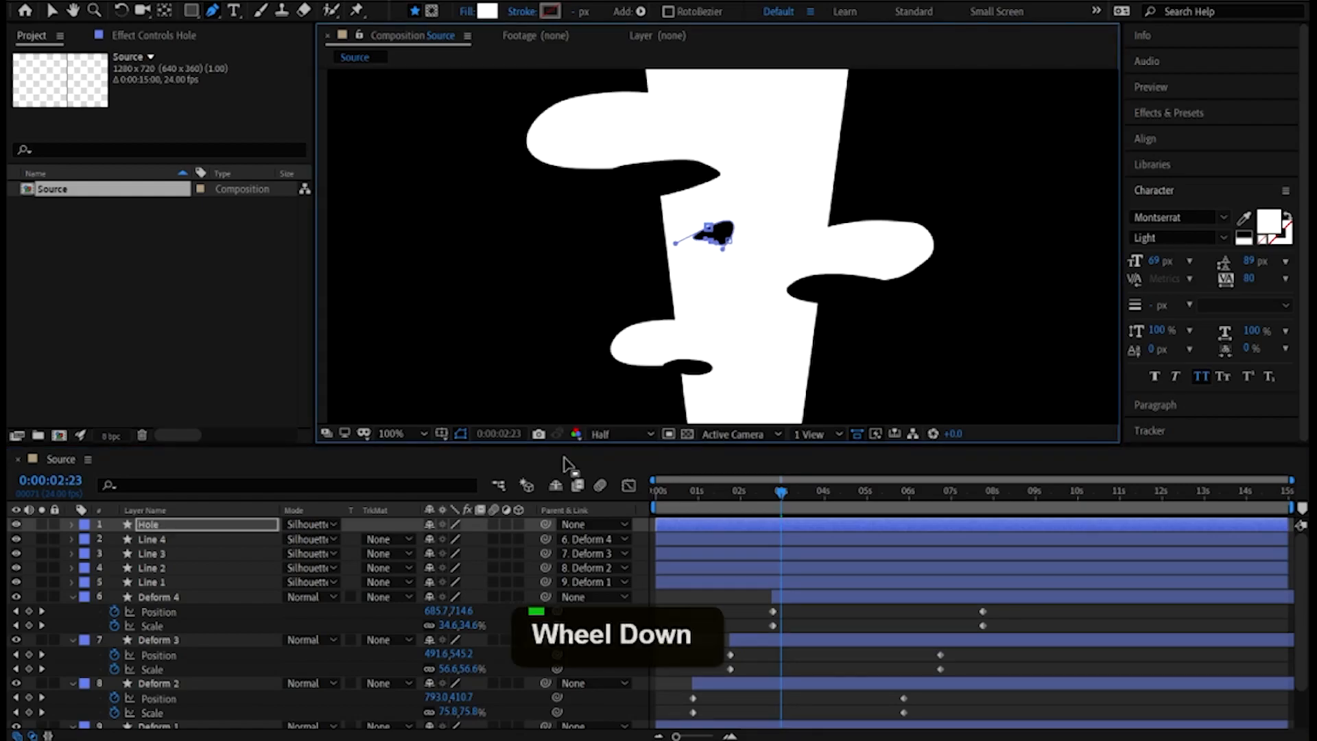
# Parent the Hole layer to Deform 1 and deselect it
pyautogui.click(612, 526)
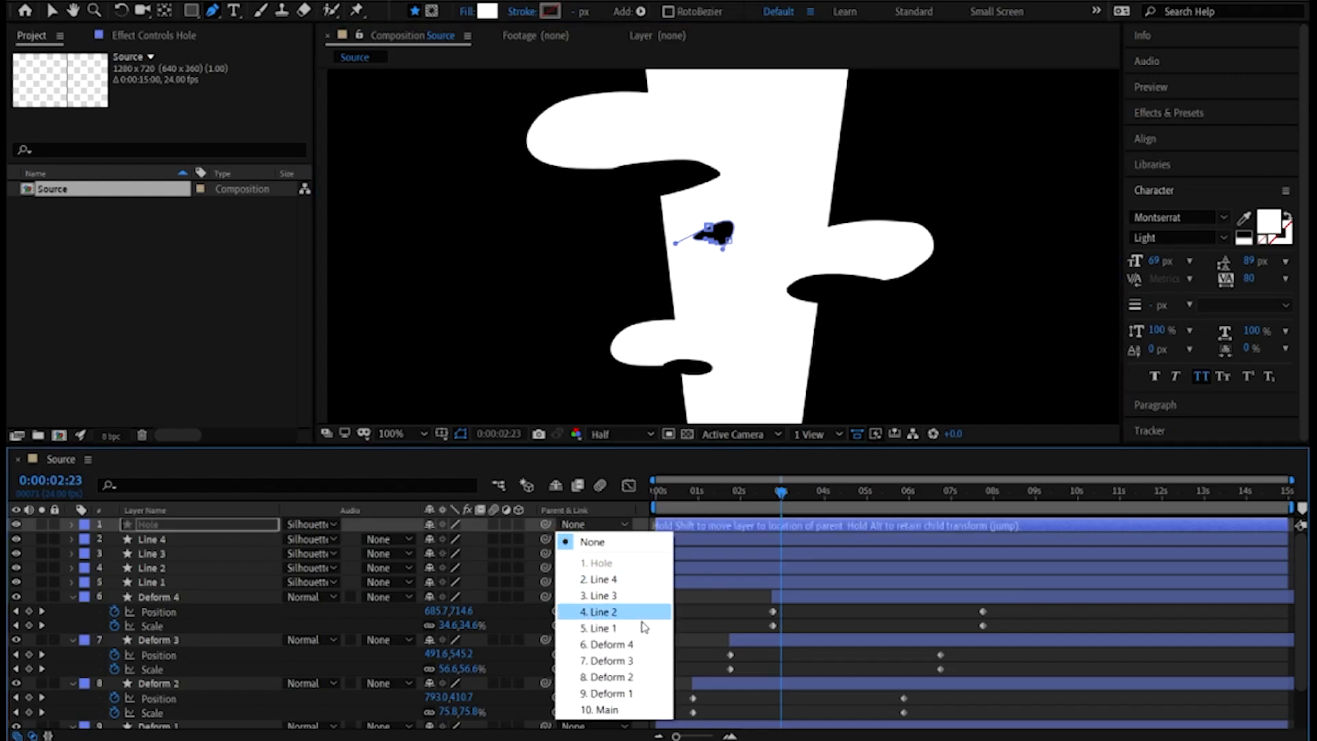
pyautogui.click(603, 694)
pyautogui.scroll(-2, 748, 334)
pyautogui.moveTo(782, 509)
pyautogui.mouseDown()
pyautogui.moveTo(642, 508)
pyautogui.moveTo(794, 505)
pyautogui.mouseUp()
pyautogui.click(731, 608)
# Scrub the composition from near the start to 0:00:05:10 to examine how the hole rises with its parent blob
pyautogui.moveTo(673, 496); pyautogui.dragTo(885, 498)
pyautogui.press('space')
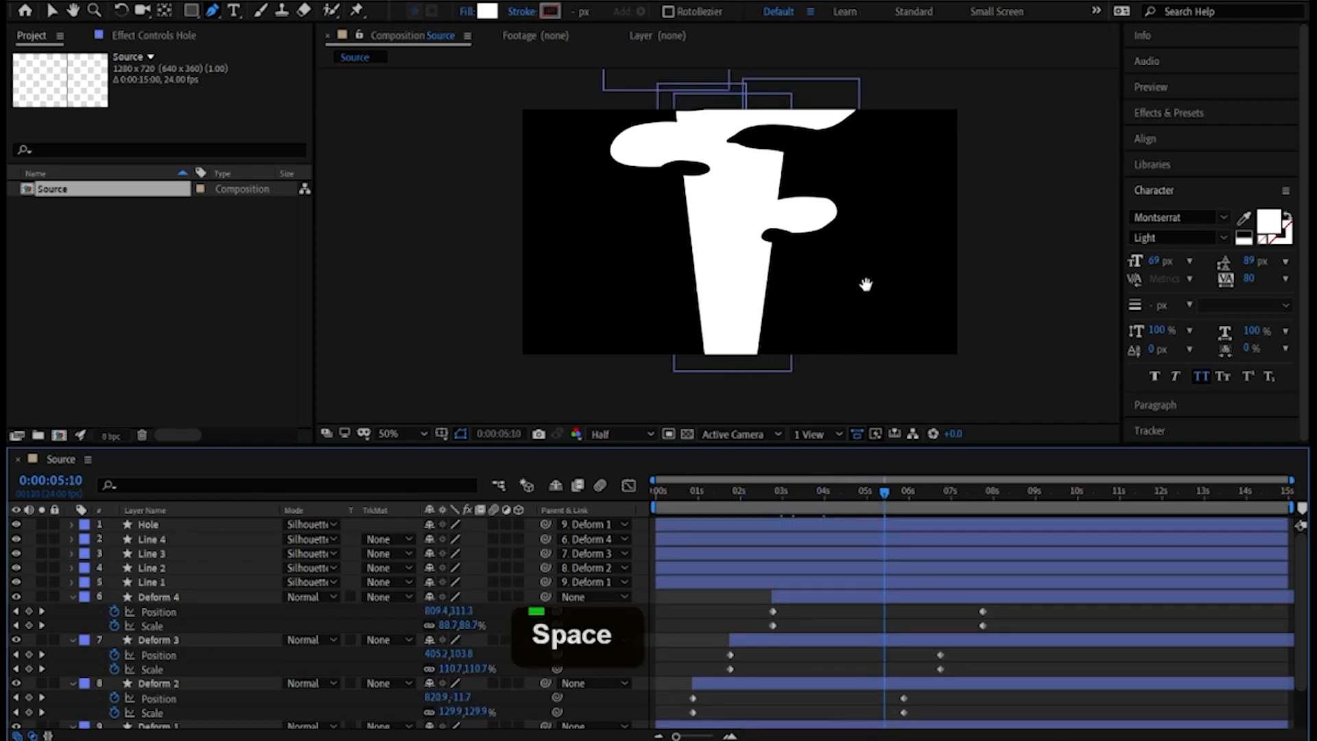
pyautogui.moveTo(864, 290); pyautogui.dragTo(859, 326)
# With the Selection tool, select the Deform 1 blob above the frame and move the current time to 0:00:04:16
pyautogui.click(635, 96)
pyautogui.keyDown('ctrl'); pyautogui.click(638, 143); pyautogui.keyUp('ctrl')
pyautogui.press('v')
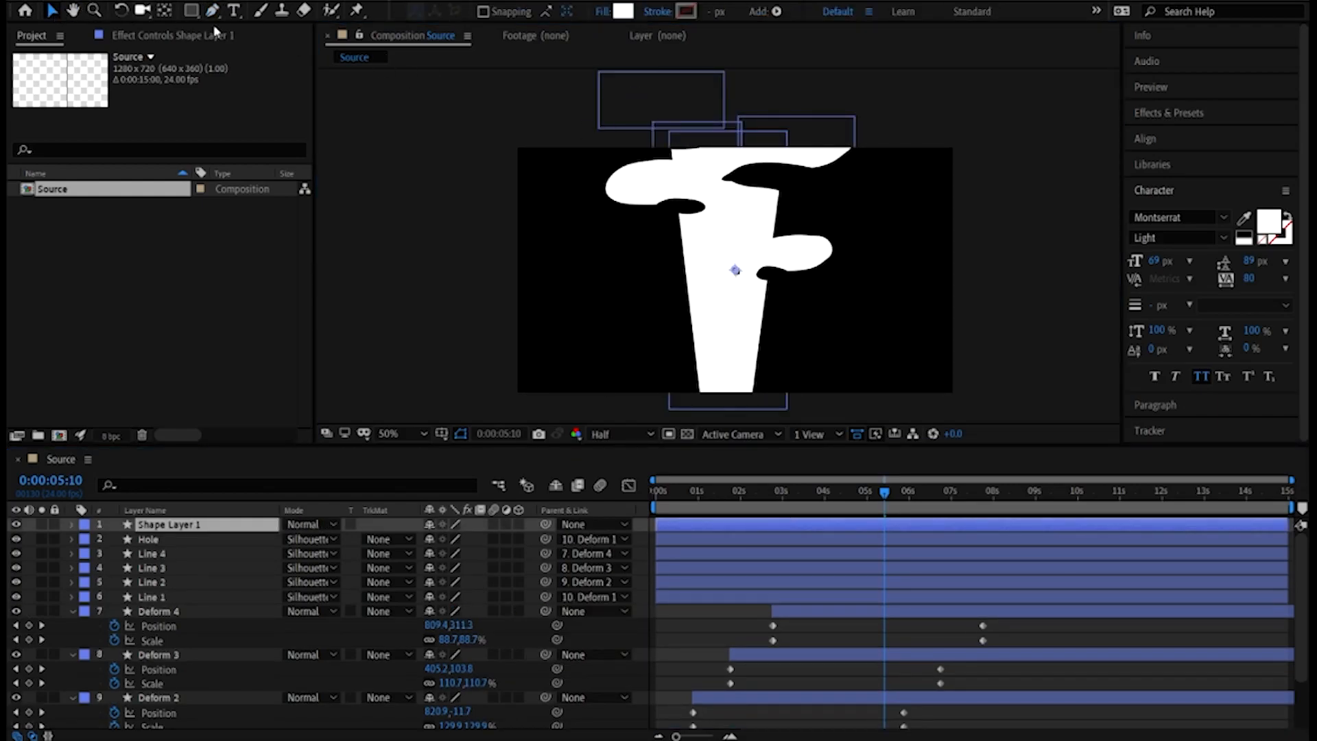
pyautogui.click(628, 92)
pyautogui.scroll(-3, 858, 556)
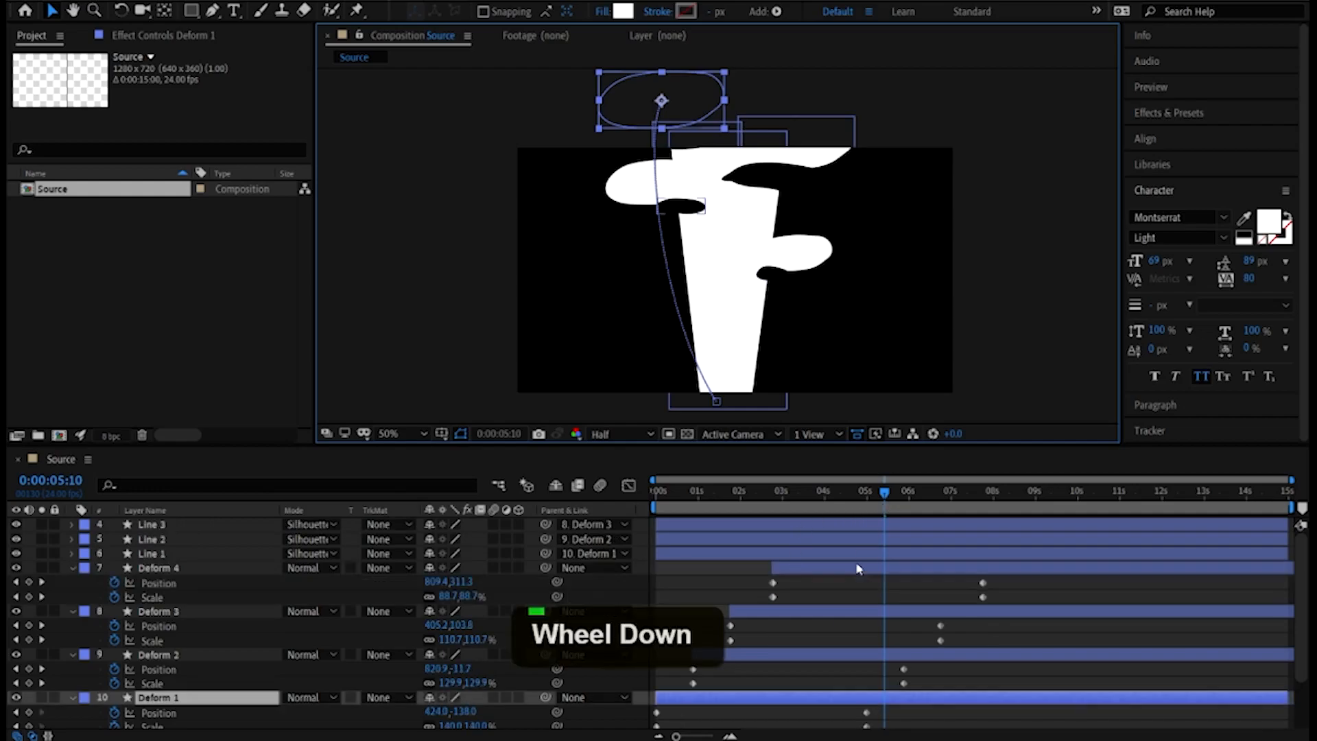
pyautogui.click(853, 495)
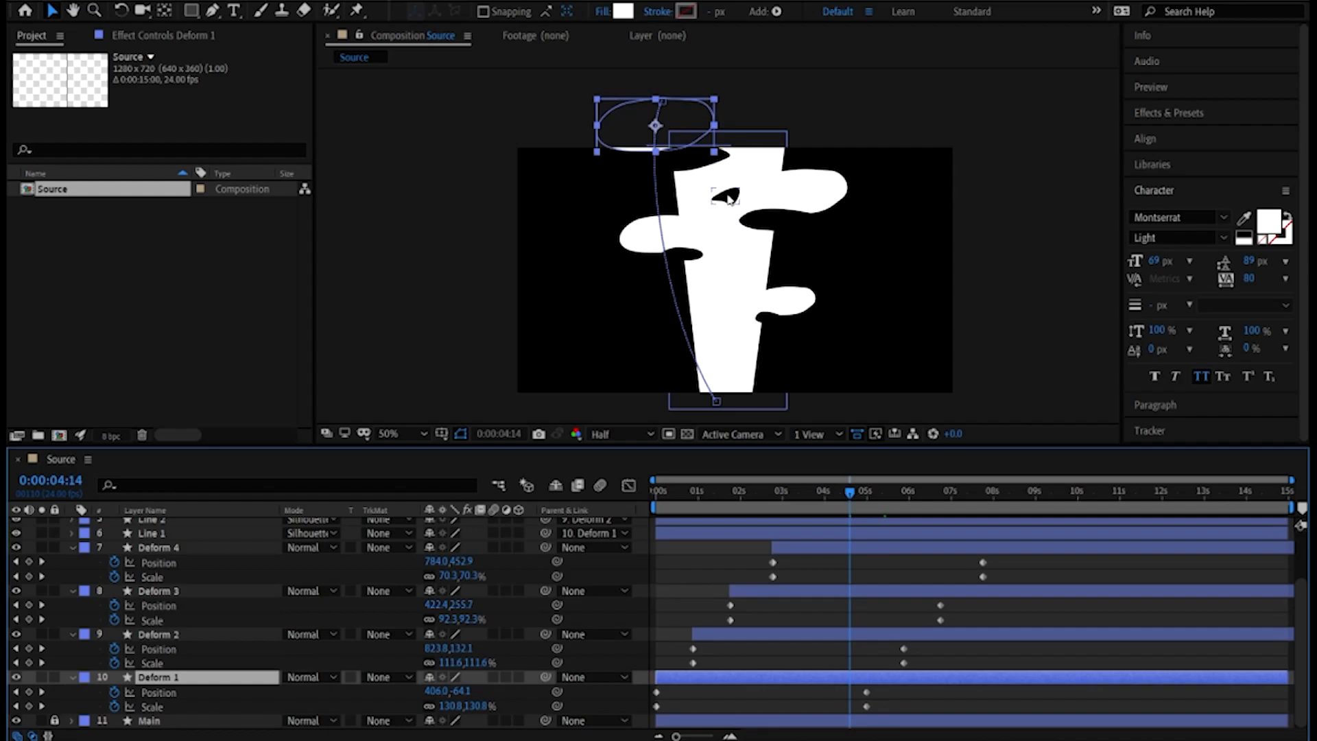
pyautogui.click(854, 497)
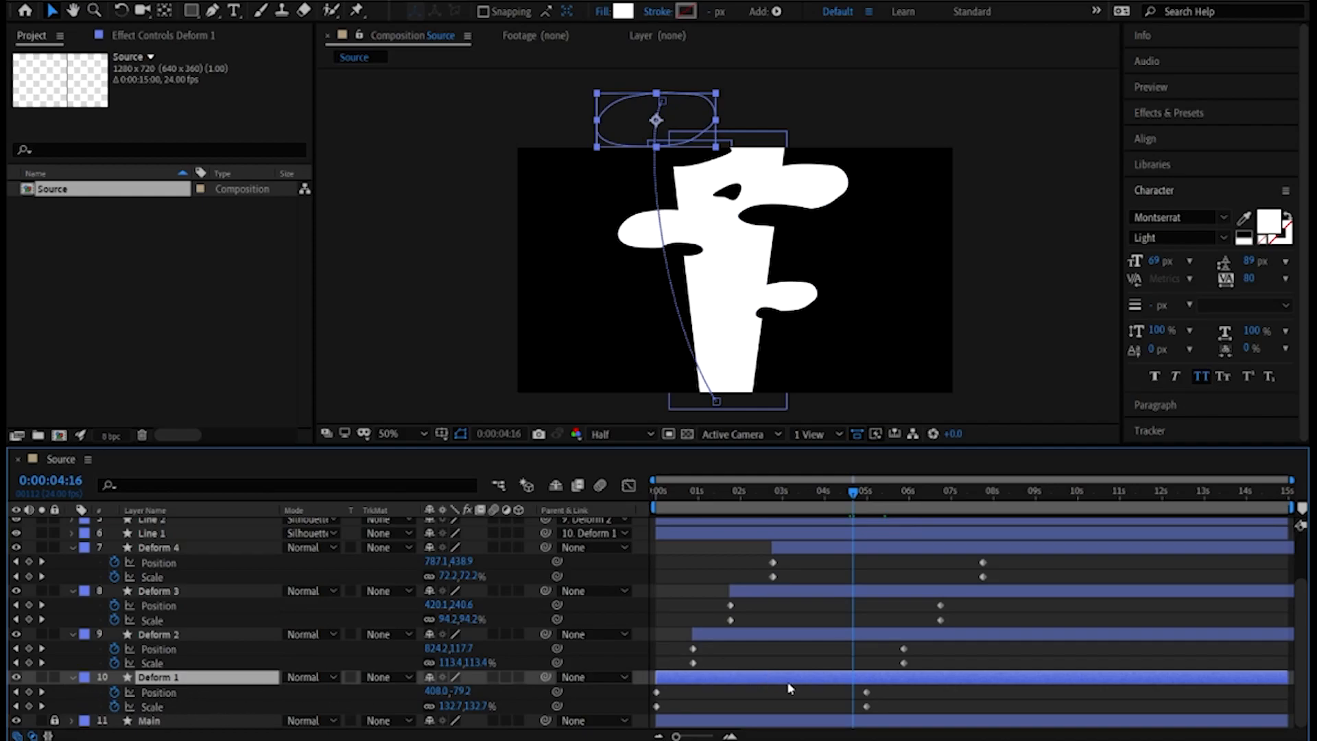
# At Deform 1's last keyframe, 0:00:05:00, raise the blob well above the frame to position 424, -280
pyautogui.click(43, 696)
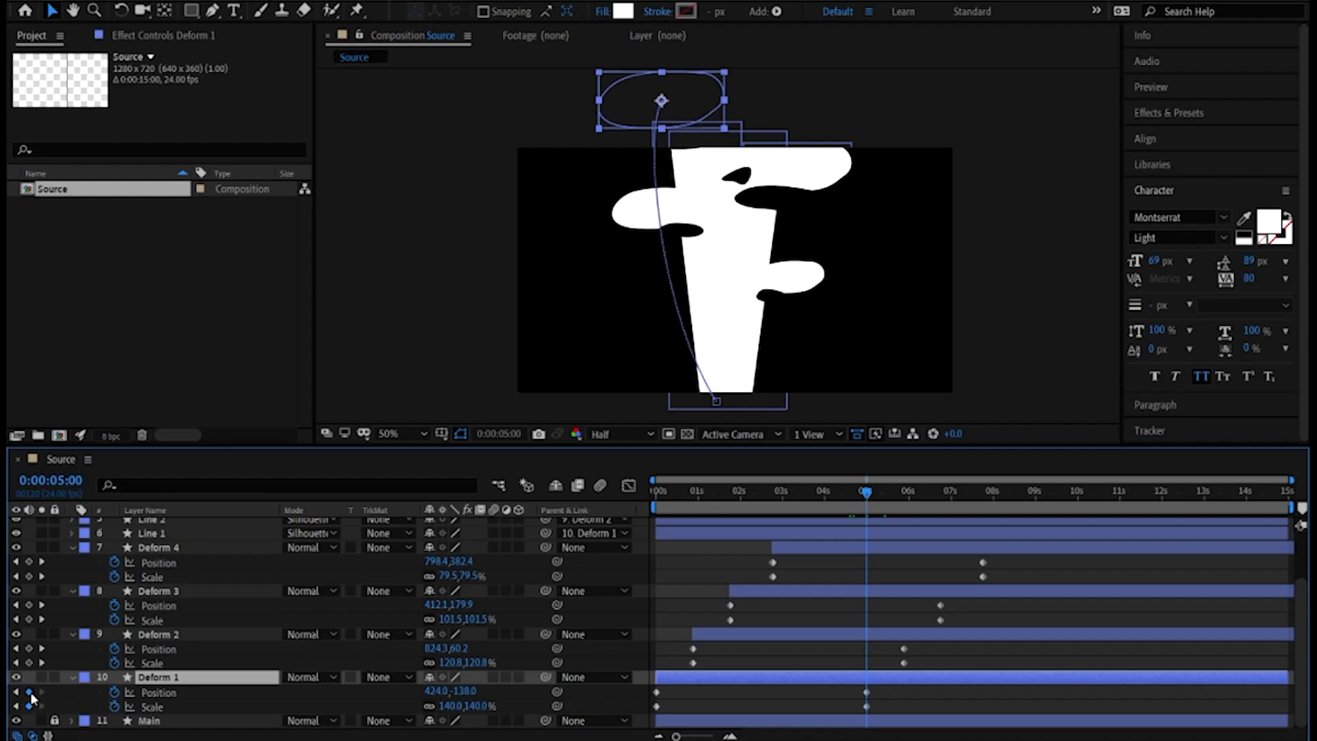
pyautogui.press('space')
pyautogui.moveTo(732, 161); pyautogui.dragTo(721, 188)
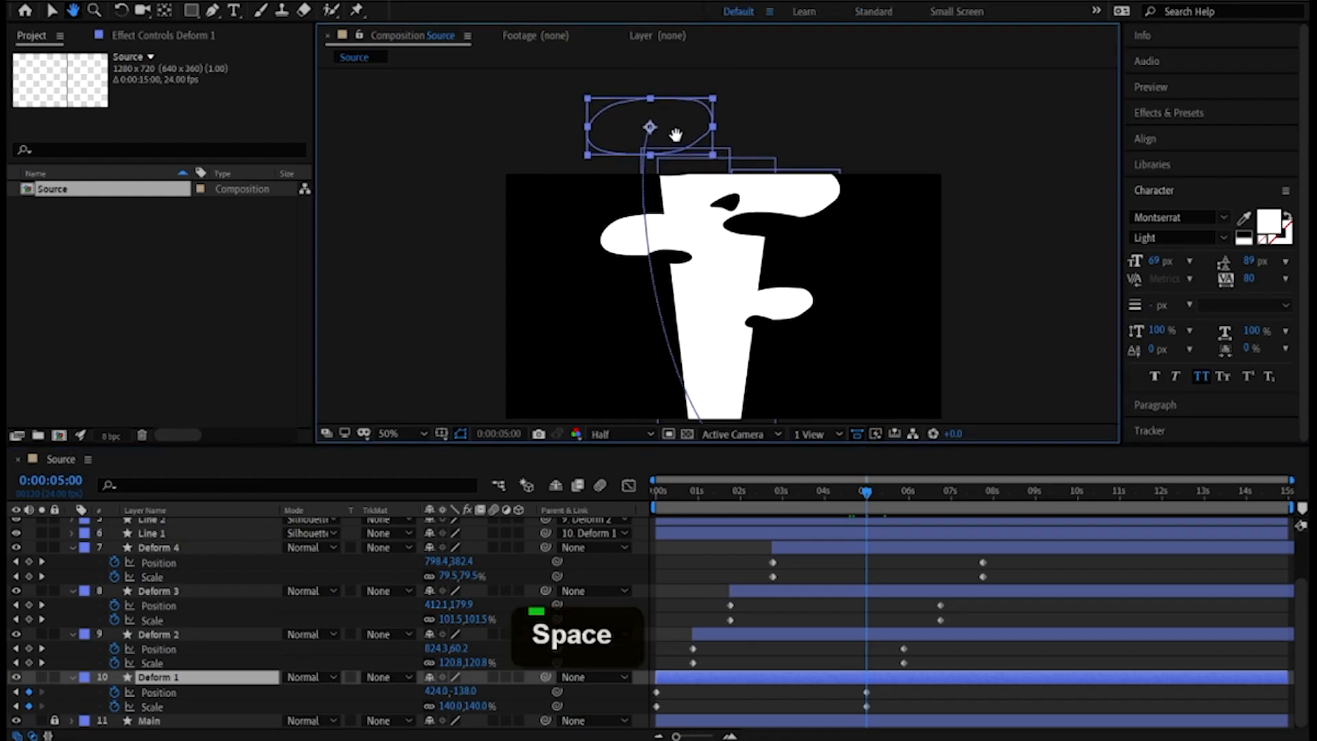
pyautogui.moveTo(681, 122); pyautogui.dragTo(680, 70)
pyautogui.moveTo(717, 493); pyautogui.dragTo(874, 491)
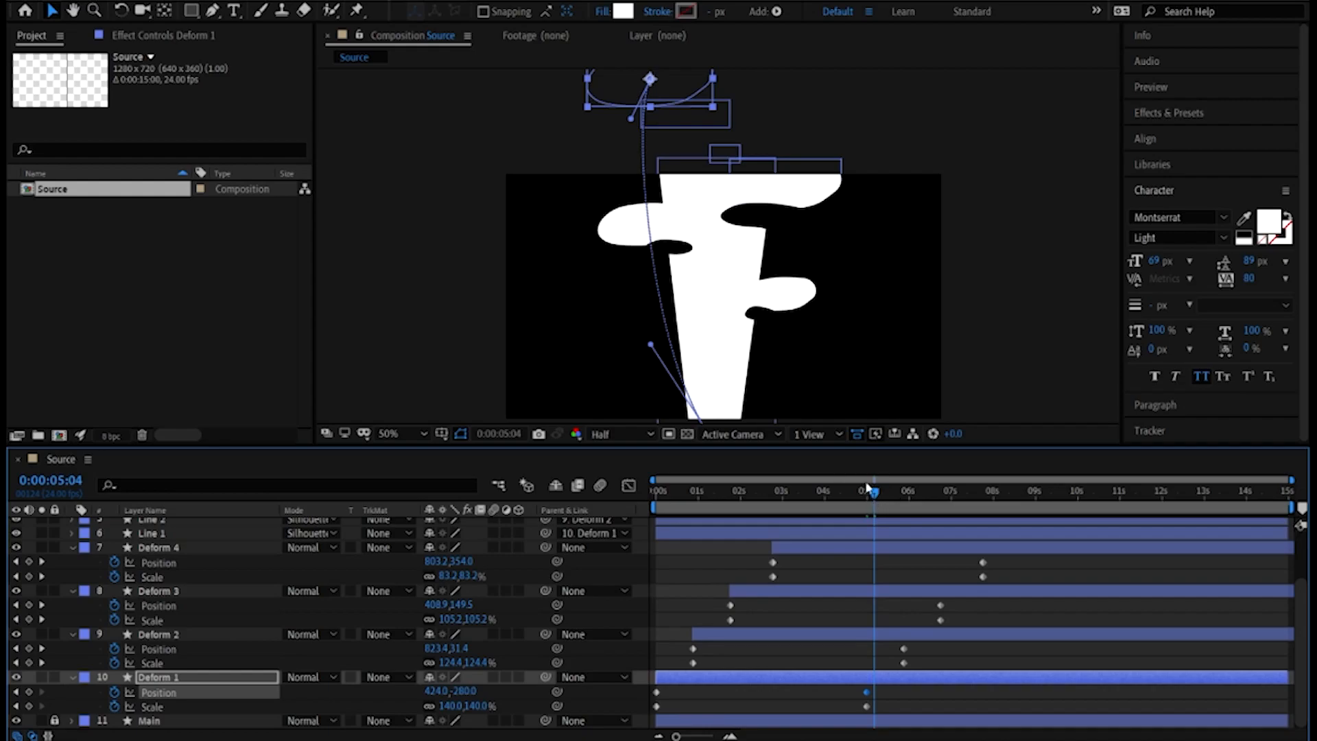
# At Deform 2's last keyframe, 0:00:05:21, raise the blob above the frame to position 814, -280
pyautogui.click(797, 632)
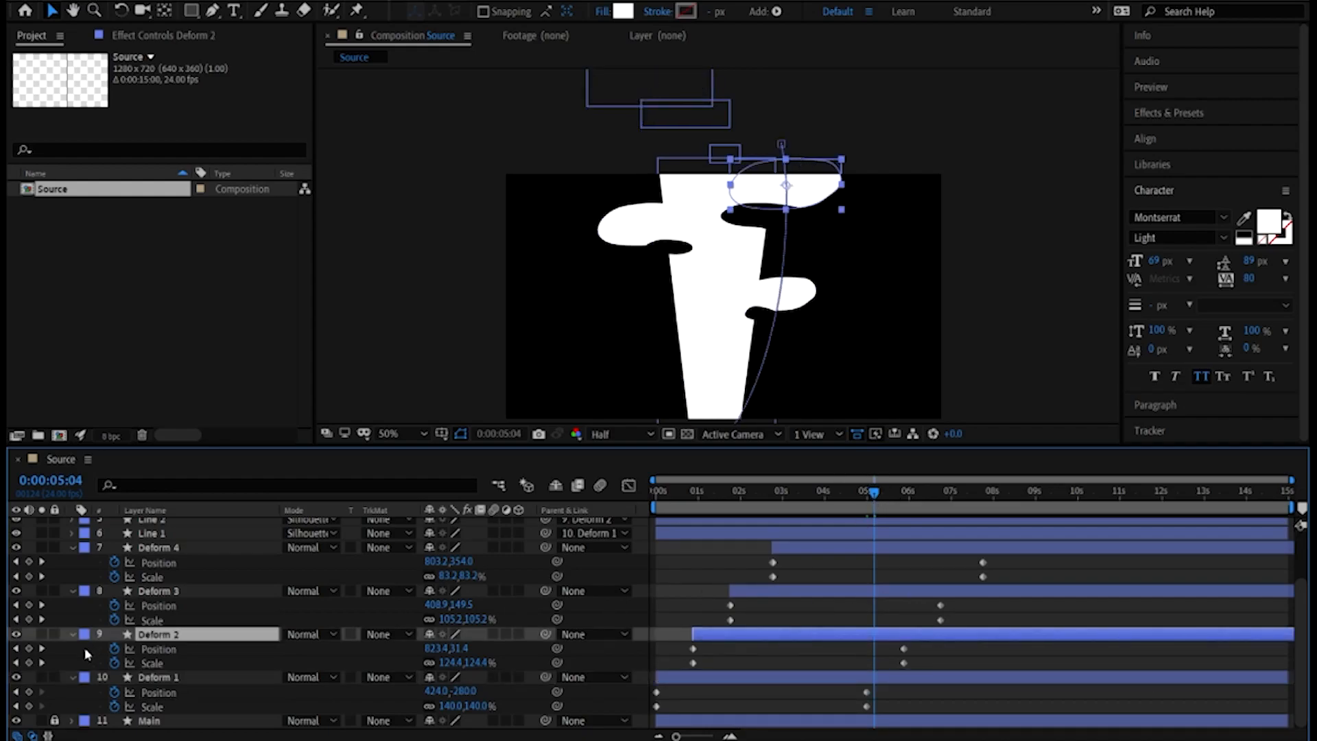
pyautogui.click(43, 649)
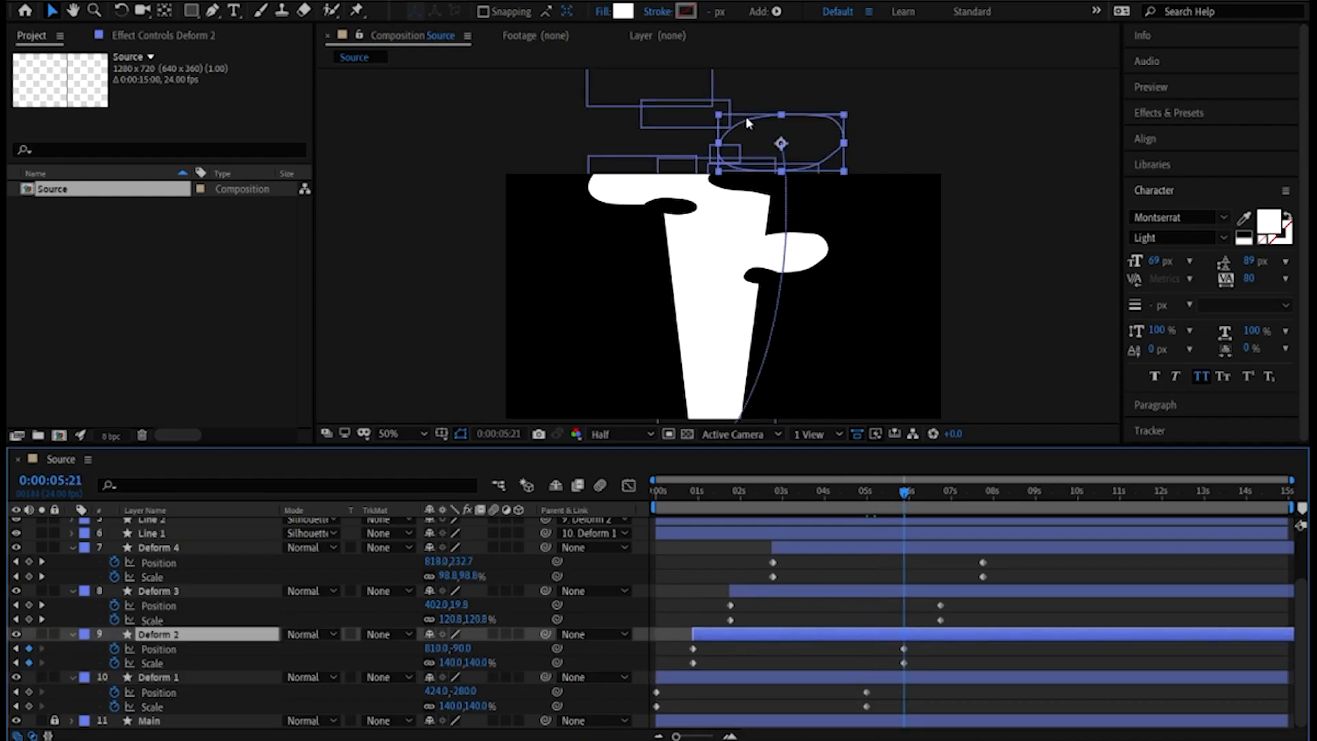
pyautogui.moveTo(809, 143); pyautogui.dragTo(813, 80)
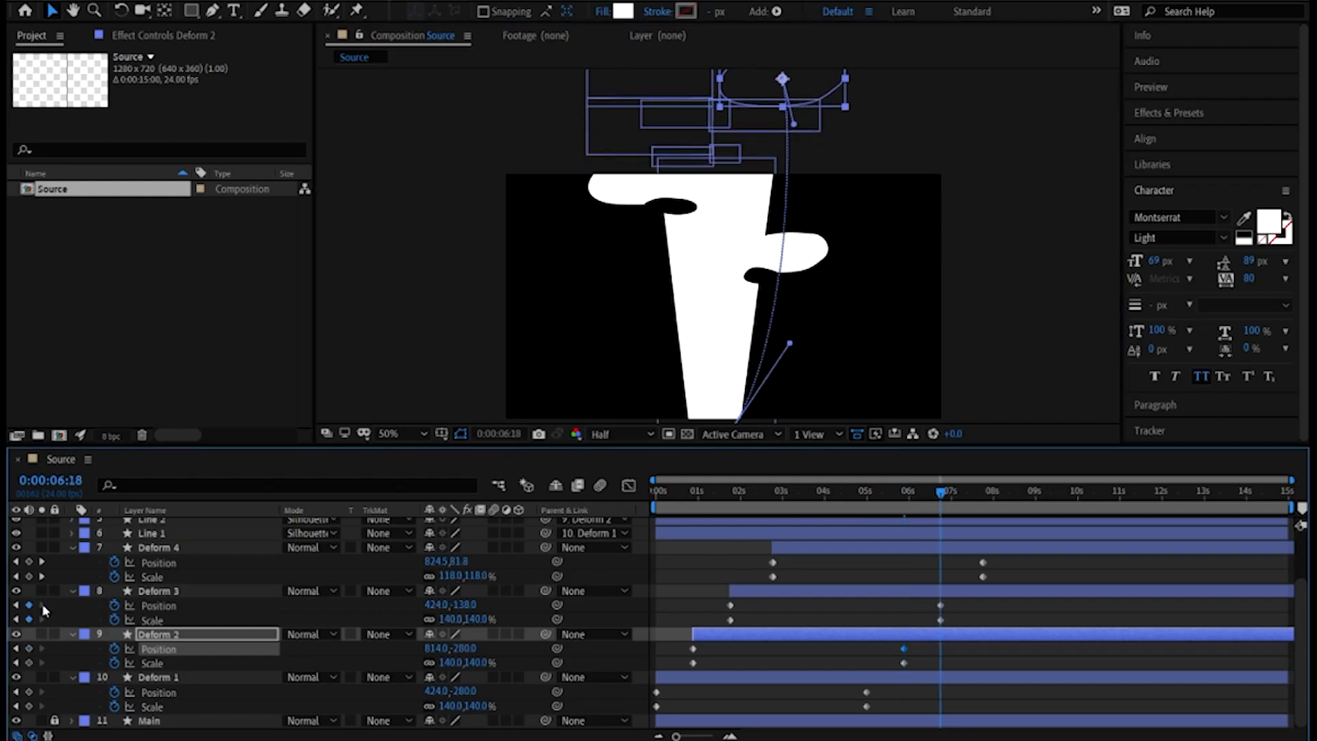
# At Deform 3's last keyframe, 0:00:06:18, raise the blob above the frame to position 436, -248
pyautogui.click(43, 605)
pyautogui.click(179, 593)
pyautogui.press('space')
pyautogui.moveTo(666, 179); pyautogui.dragTo(608, 158)
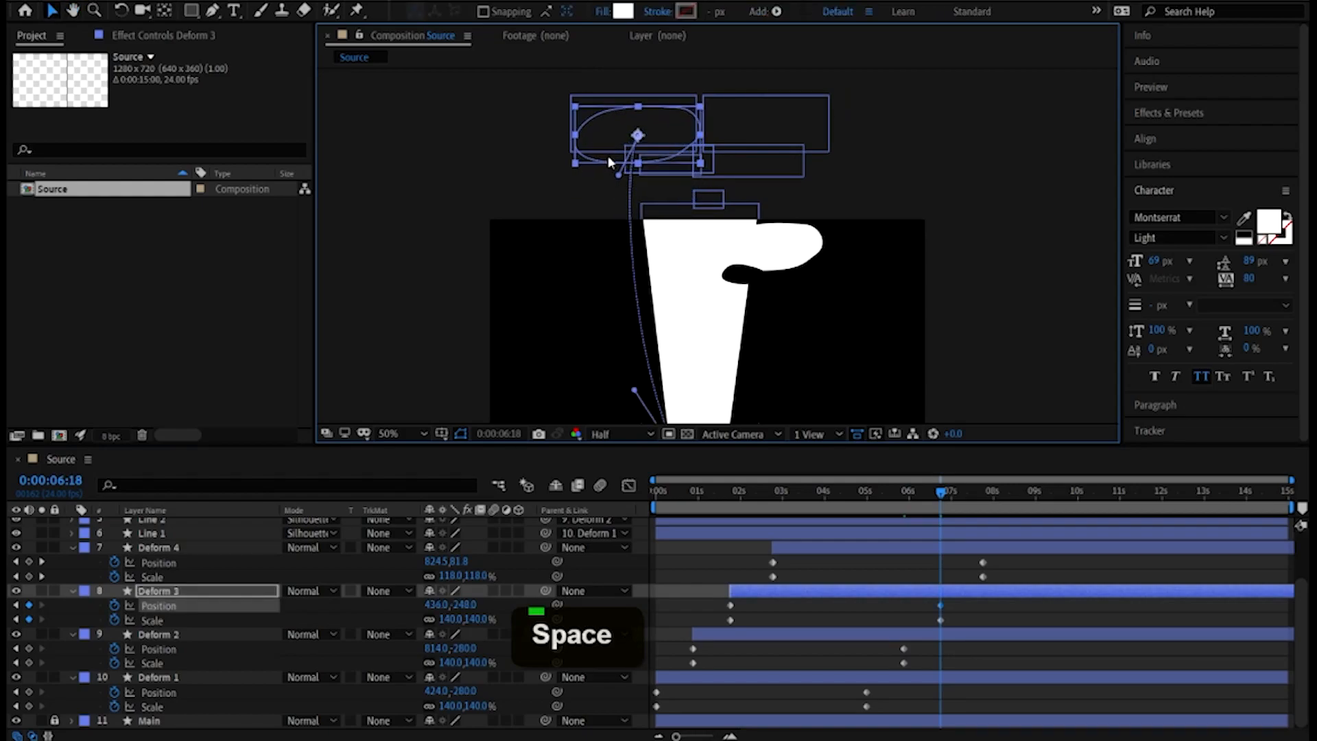
# At Deform 4's last keyframe, 0:00:07:18, raise the blob above the frame to position 802, -210
pyautogui.click(172, 549)
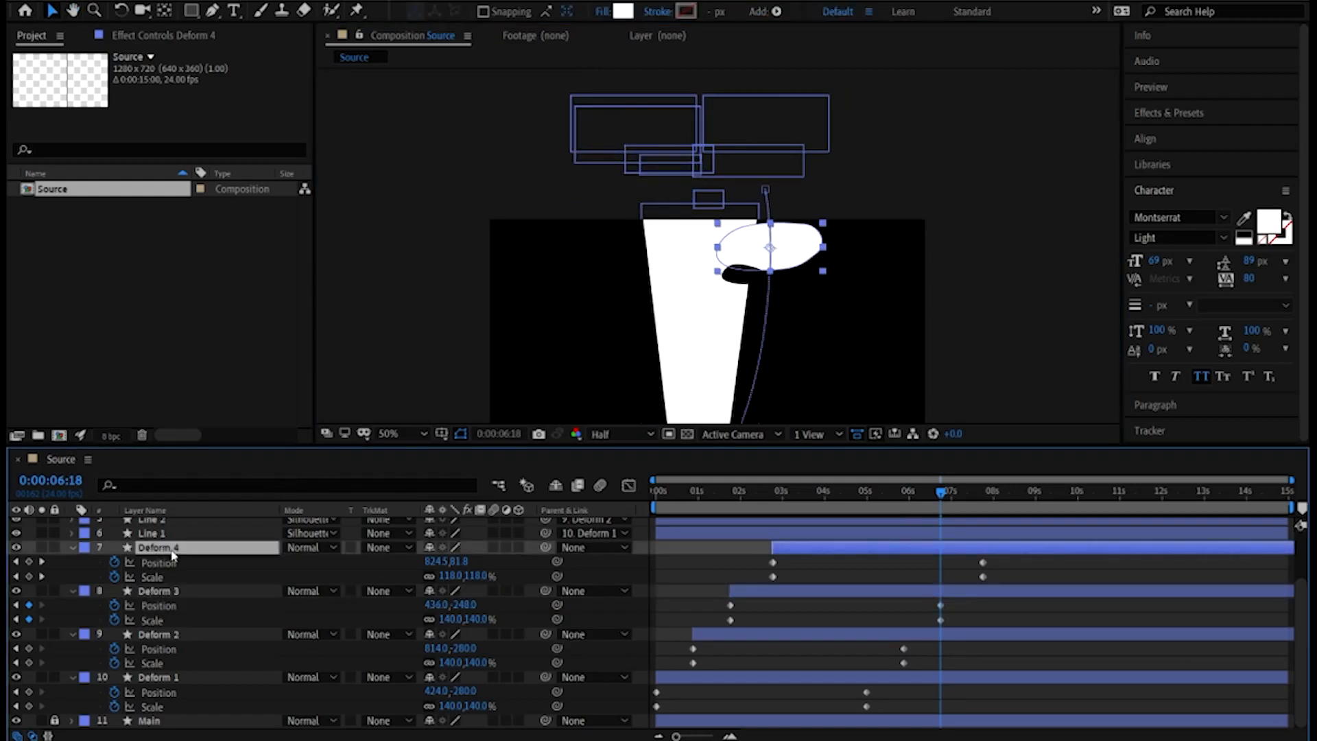
pyautogui.click(41, 562)
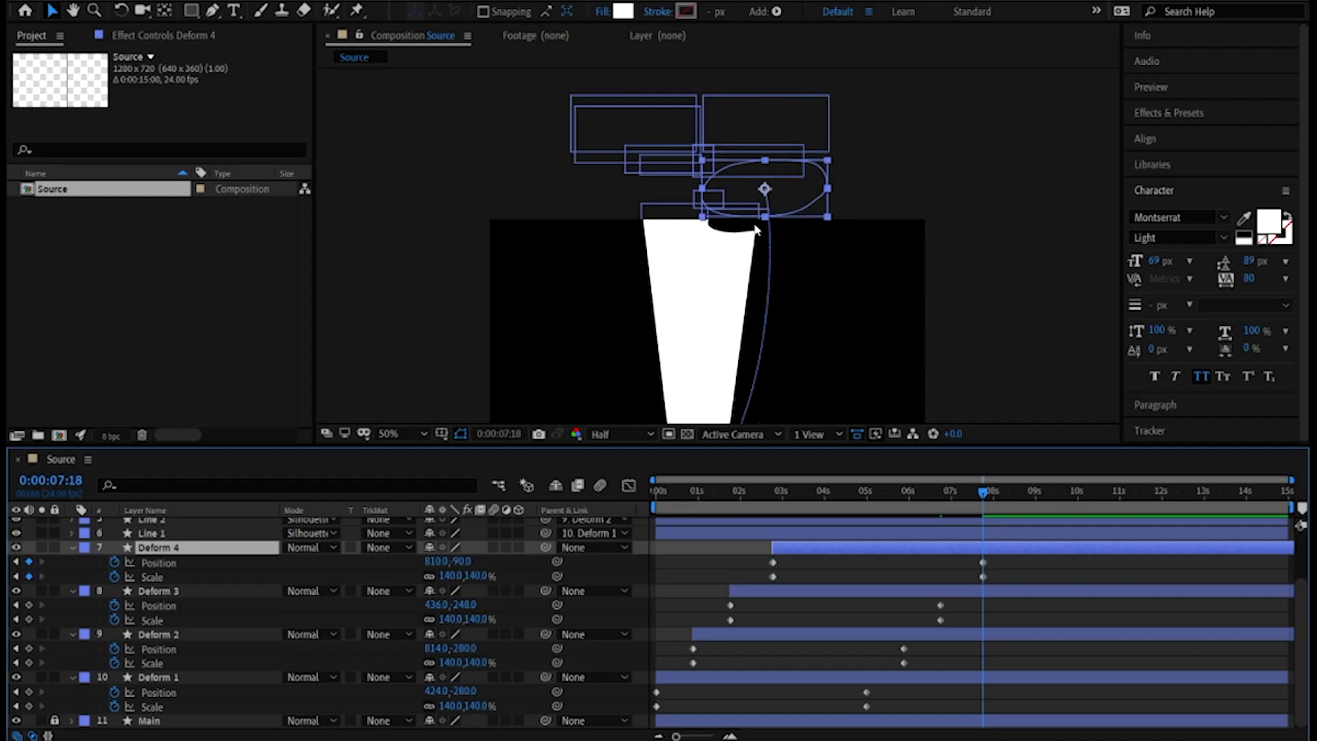
pyautogui.moveTo(807, 191); pyautogui.dragTo(804, 151)
# Play the composition from the start to about 0:00:08:00 to examine how the blobs leave the top of the frame
pyautogui.press('space')
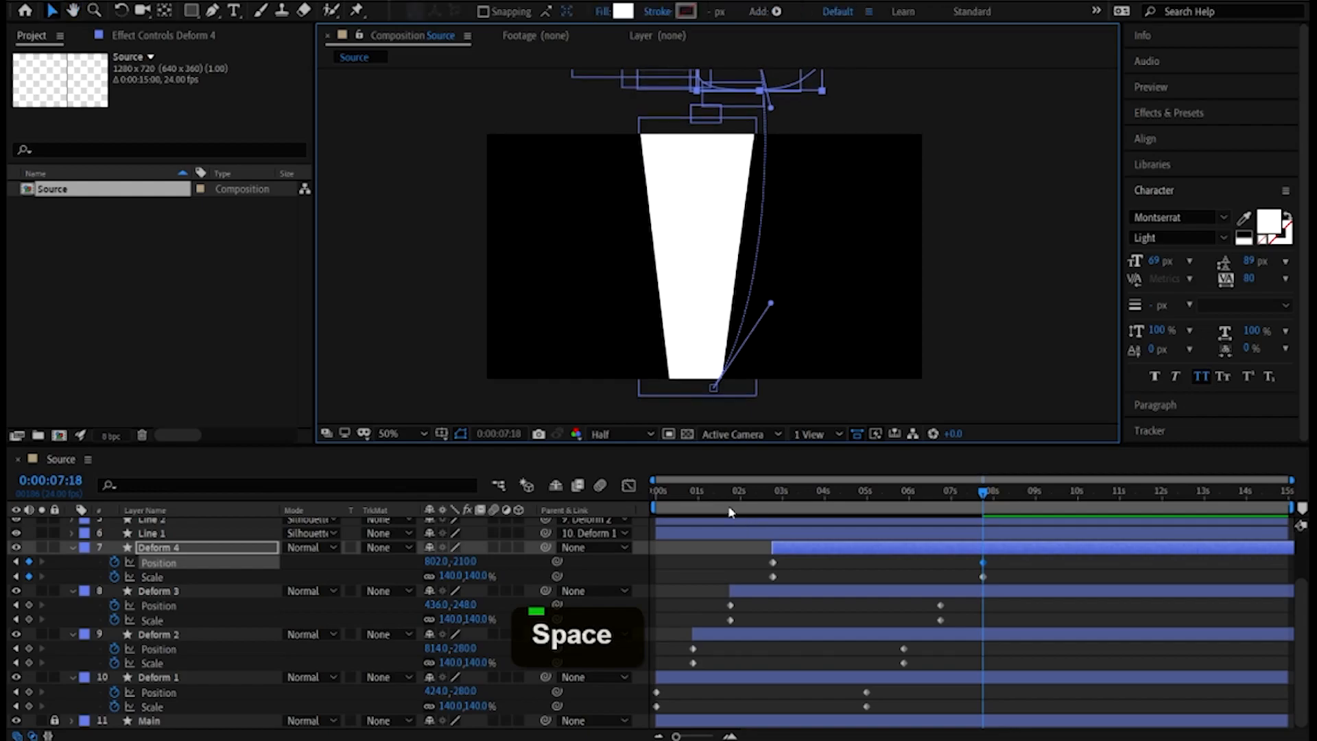
pyautogui.press('space')
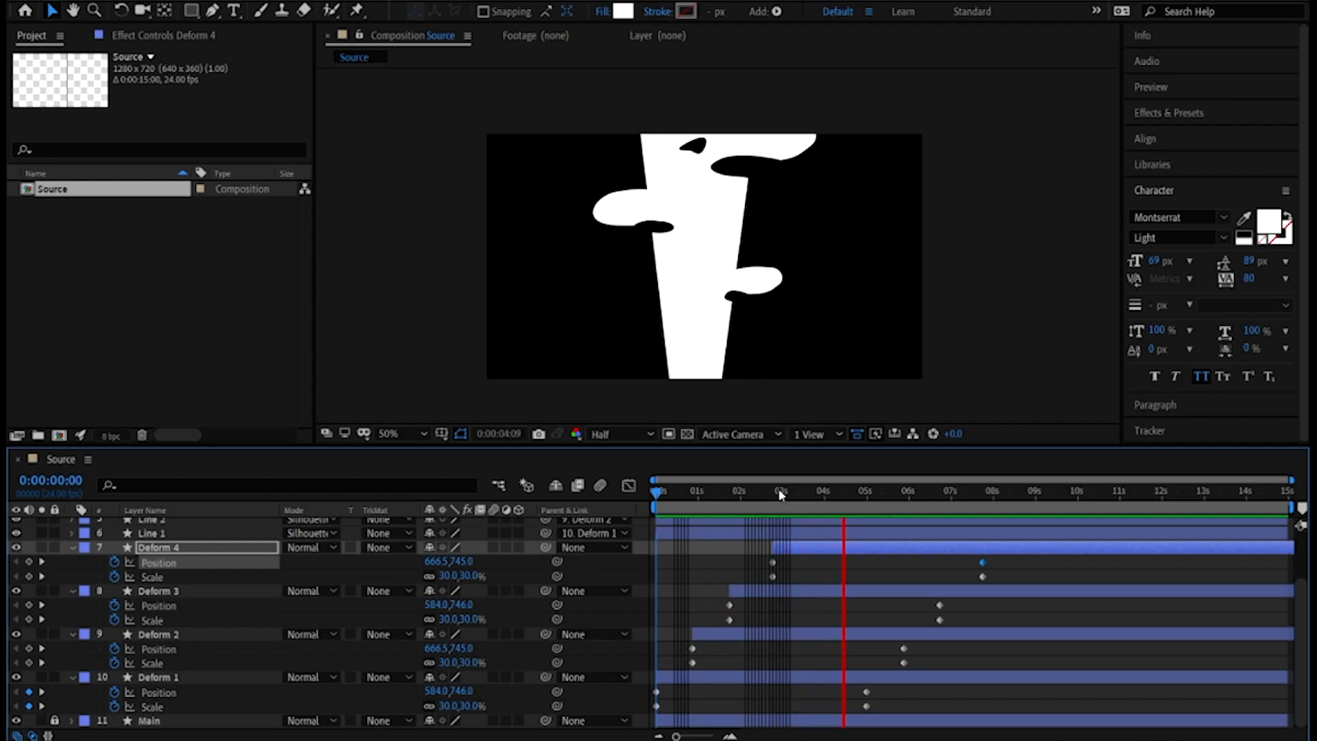
pyautogui.press('space')
pyautogui.press('space')
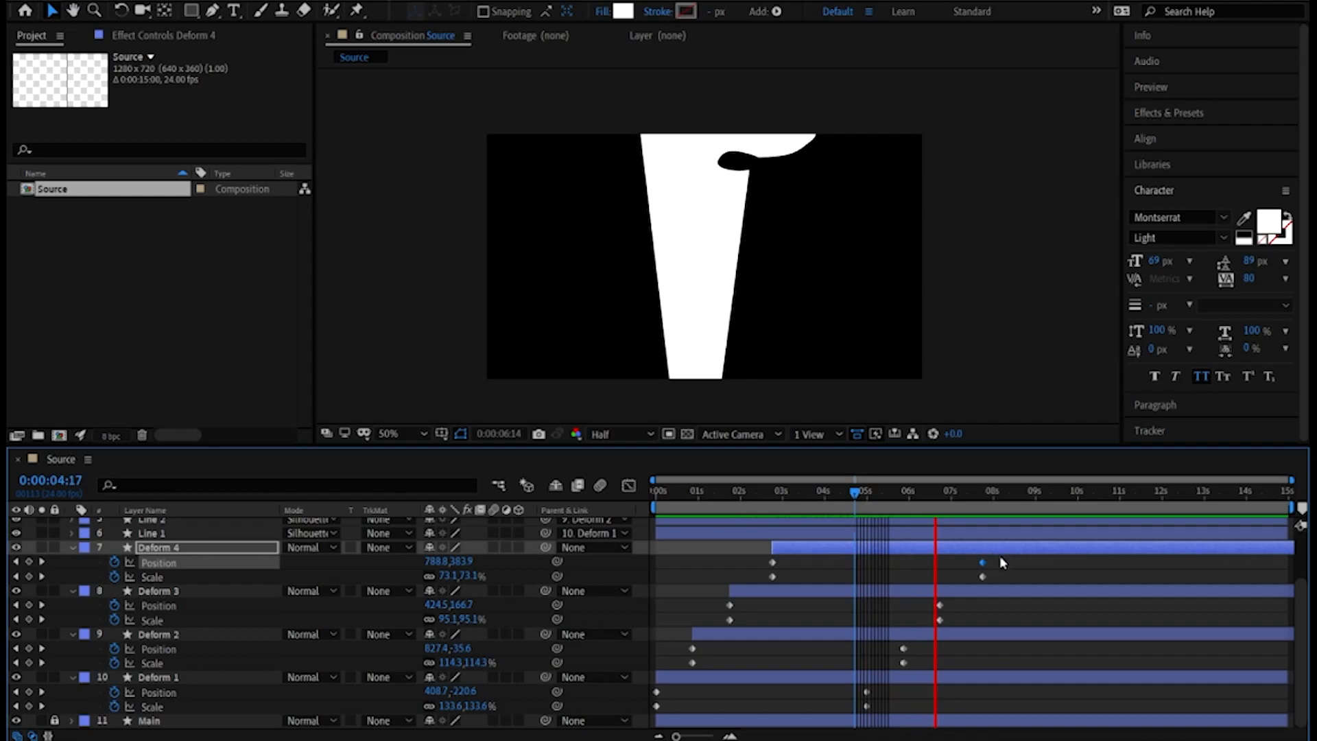
pyautogui.press('space')
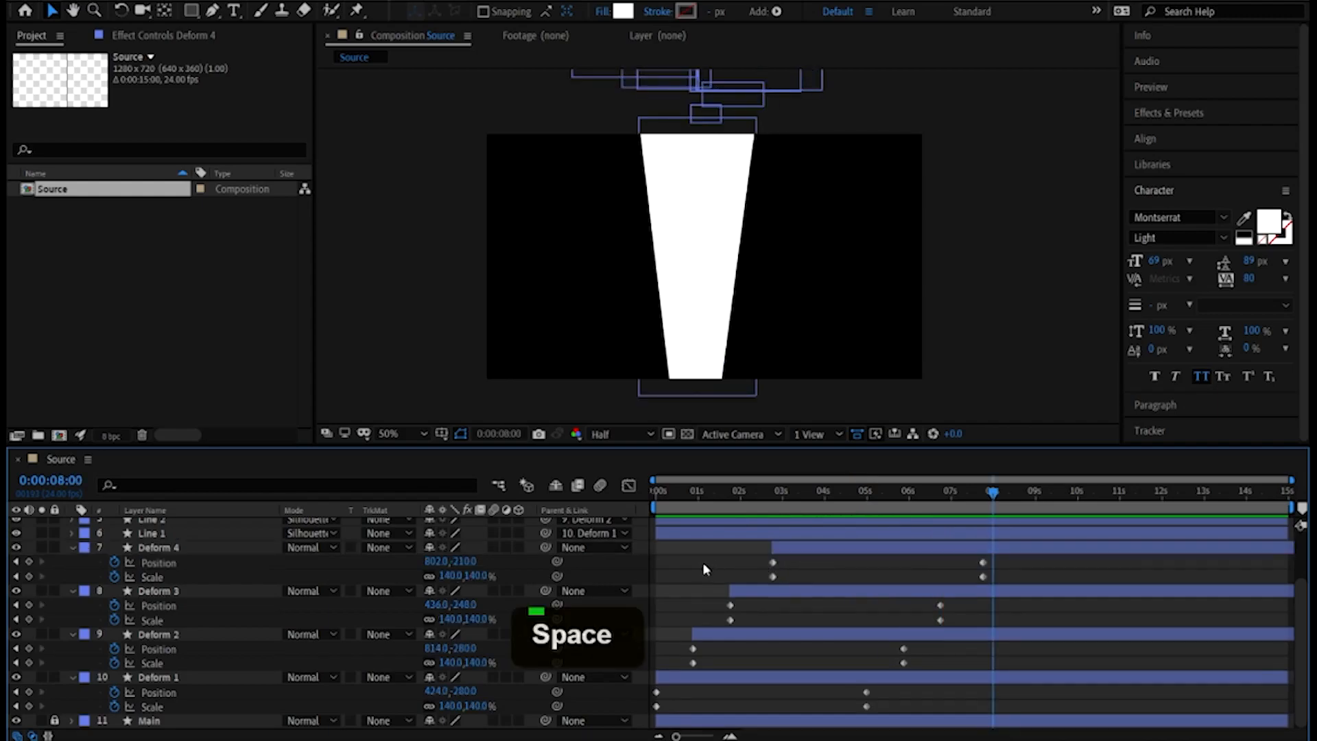
# Try to draw a small four-point hole shape in the middle of the column with the Pen tool at 0:00:04:13
pyautogui.scroll(3, 703, 562)
pyautogui.click(832, 491)
pyautogui.moveTo(813, 491); pyautogui.dragTo(848, 492)
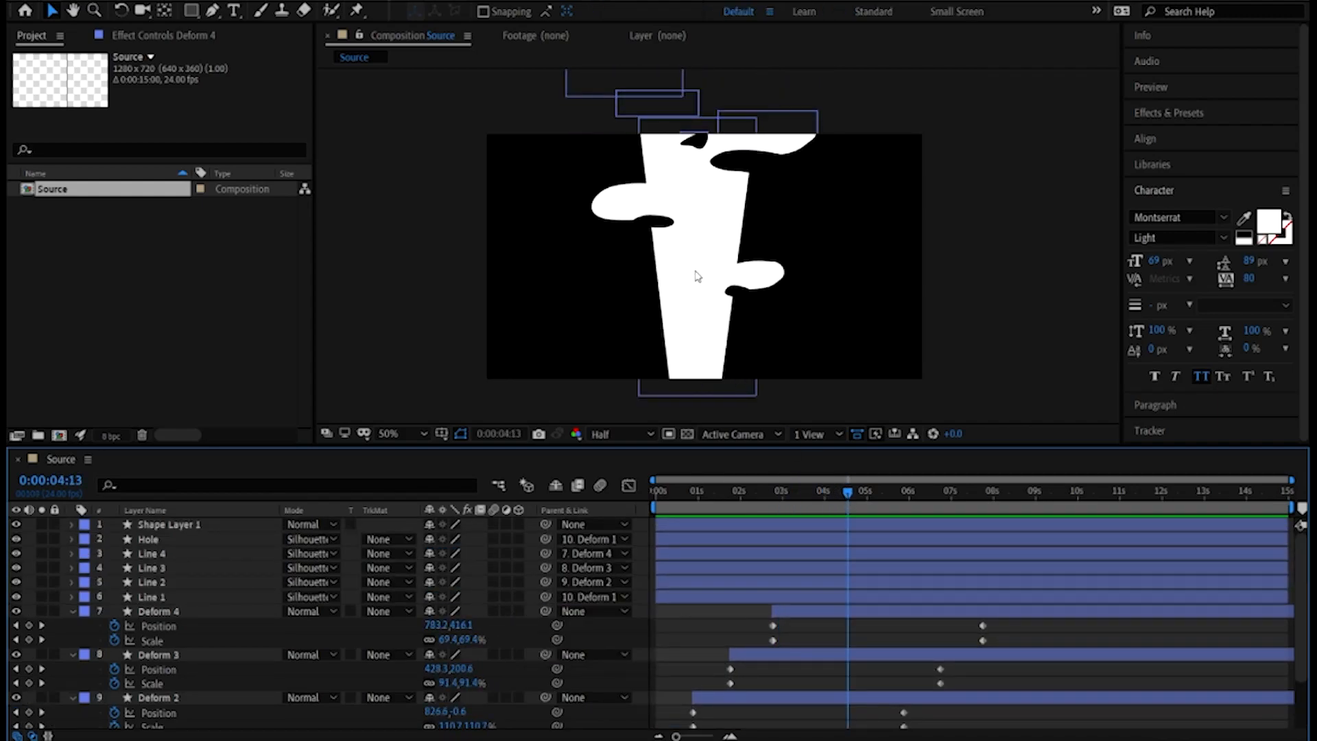
pyautogui.click(212, 14)
pyautogui.doubleClick(684, 640)
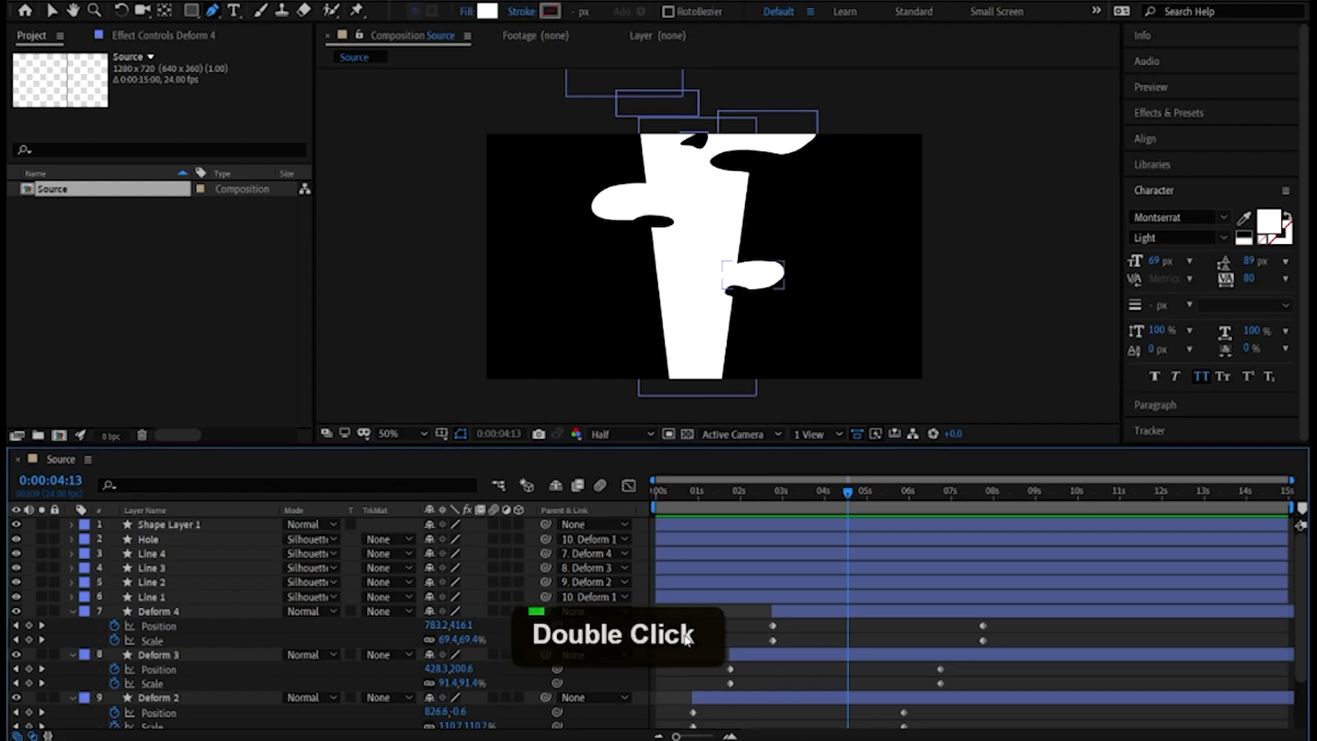
pyautogui.doubleClick(692, 273)
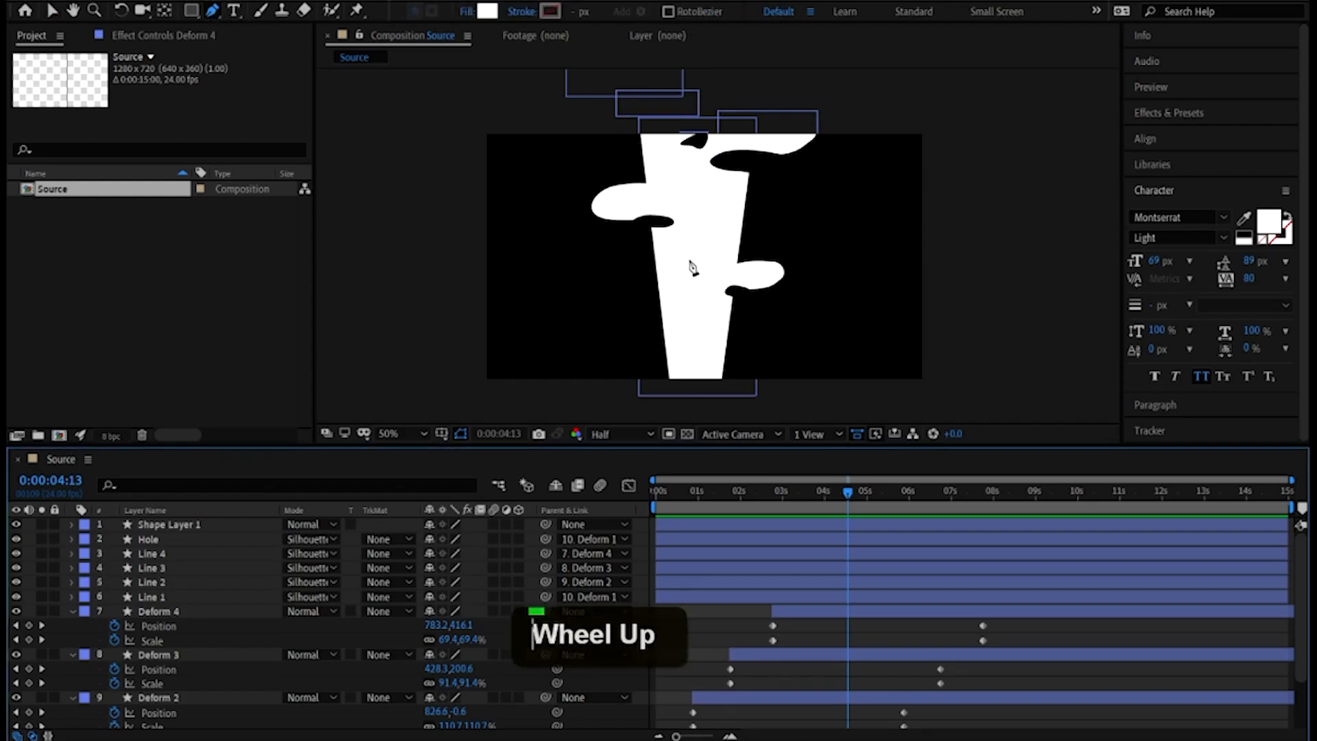
pyautogui.scroll(2, 670, 274)
pyautogui.click(666, 265)
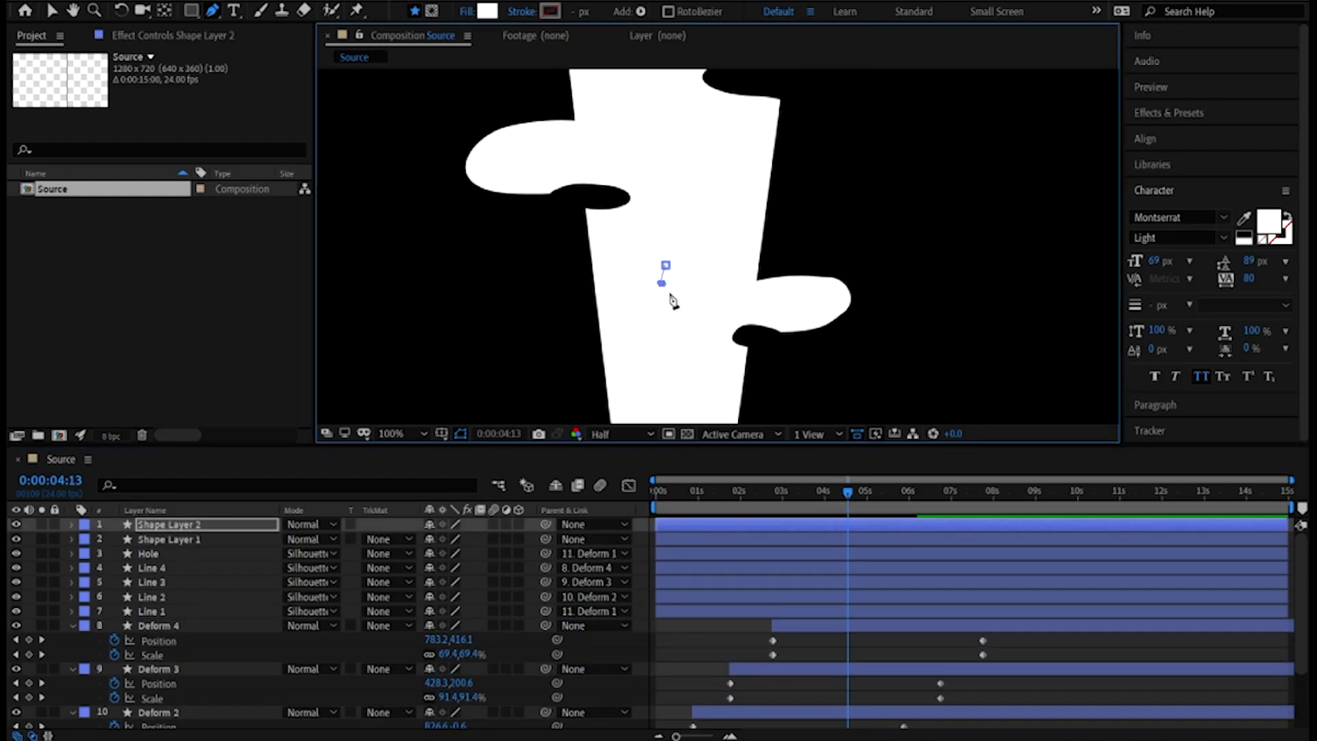
pyautogui.scroll(2, 673, 300)
pyautogui.hotkey('ctrl', 'z')
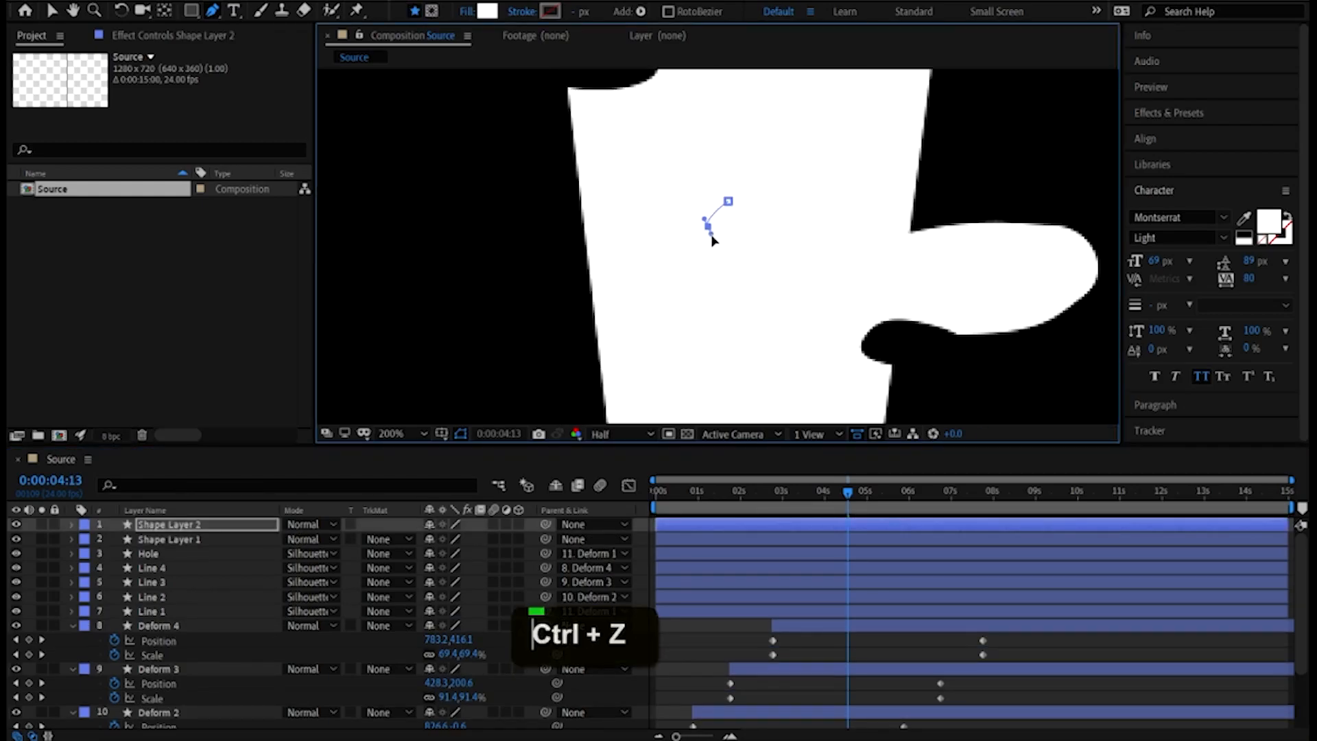
pyautogui.click(725, 245)
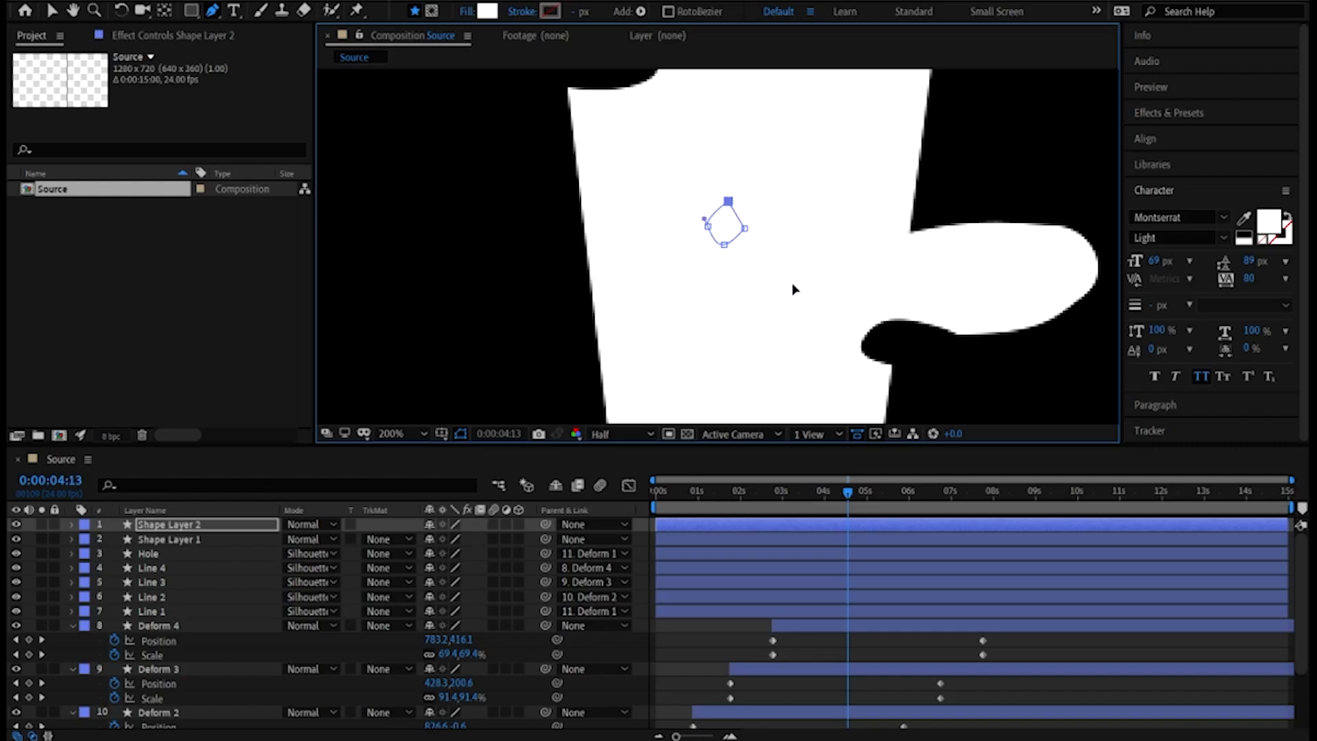
pyautogui.scroll(-2, 789, 287)
pyautogui.rightClick(219, 525)
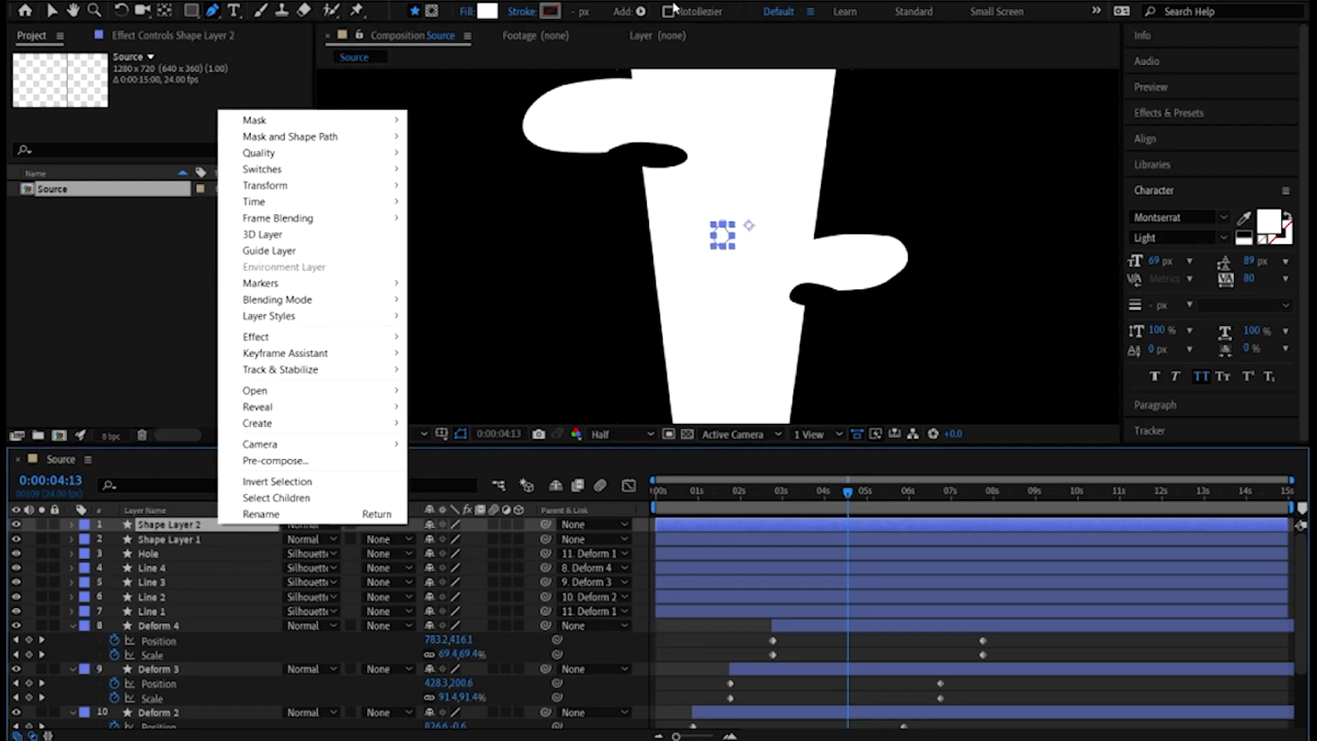
pyautogui.click(285, 514)
# Undo the newly drawn hole shape and delete the leftover empty Shape Layer 1
pyautogui.hotkey('ctrl', 'z')
pyautogui.hotkey('ctrl', 'z')
pyautogui.hotkey('ctrl', 'z')
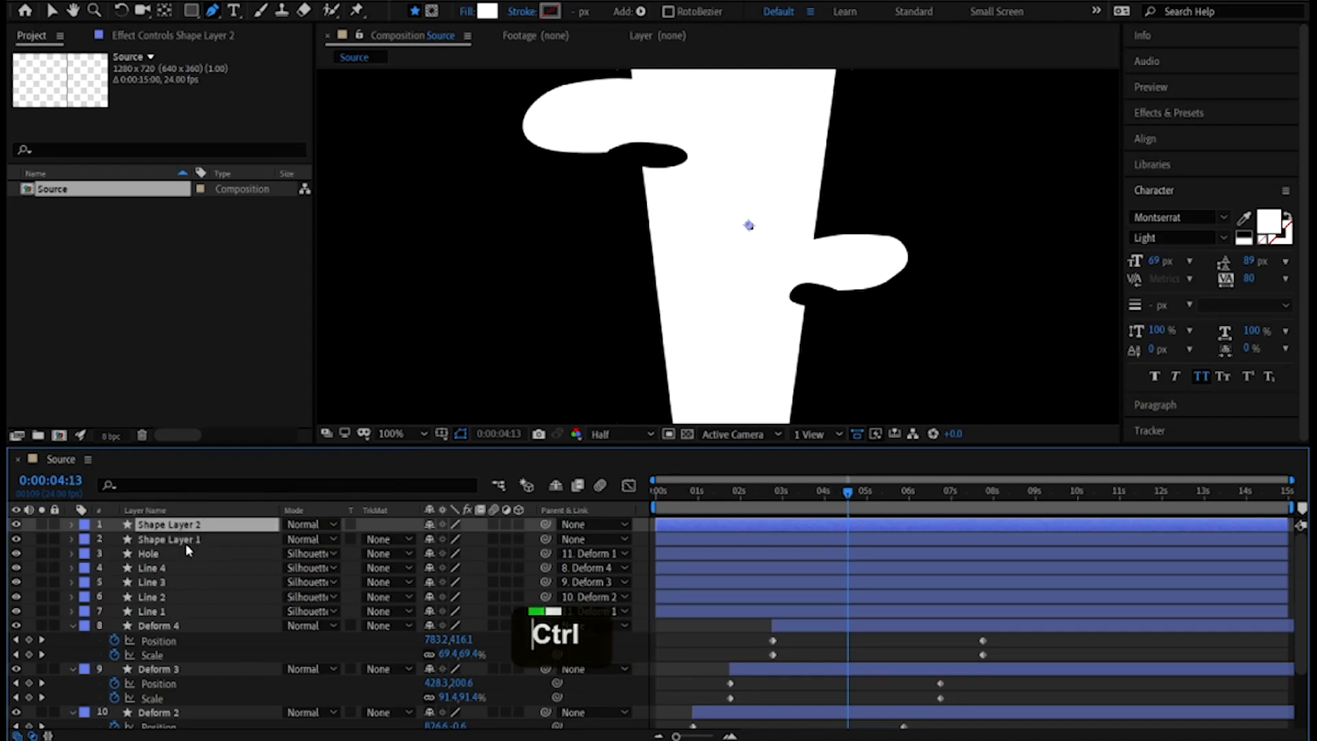
pyautogui.hotkey('ctrl', 'z')
pyautogui.click(184, 527)
pyautogui.hotkey('ctrl', 'z')
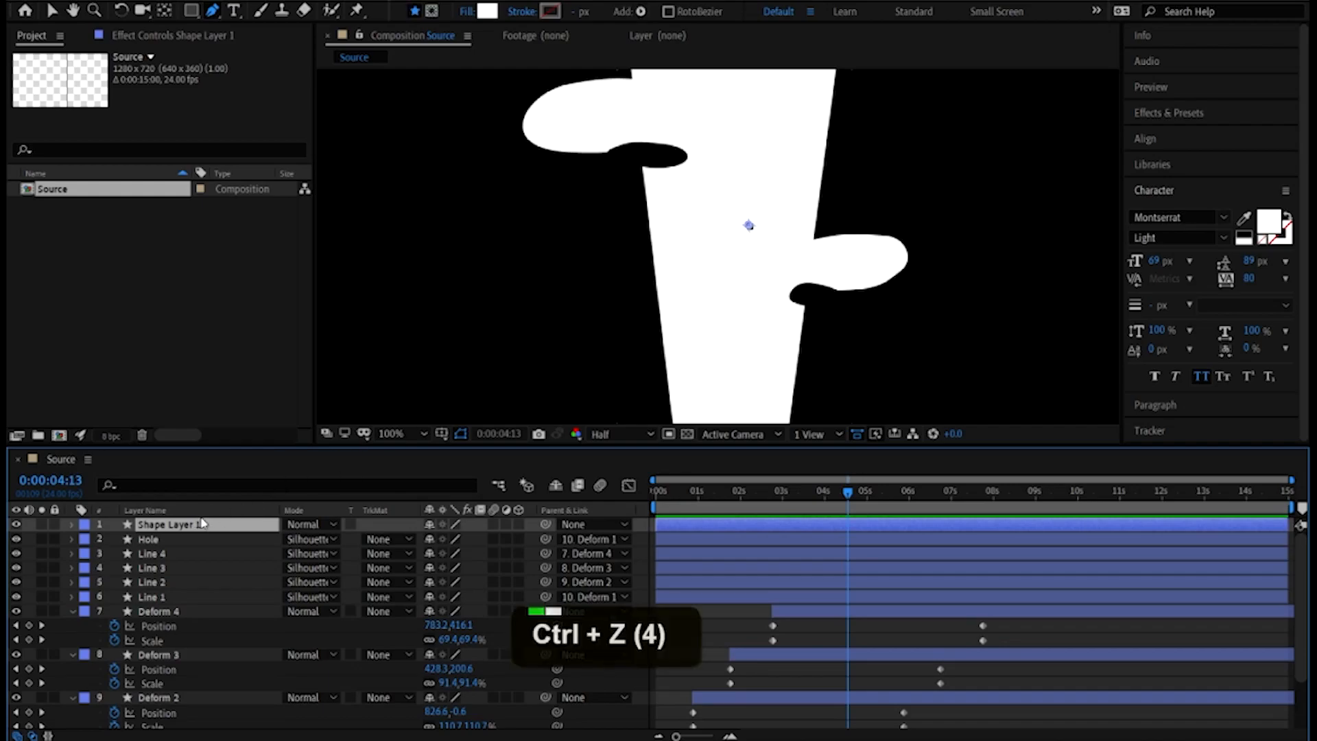
pyautogui.press('BackSpace')
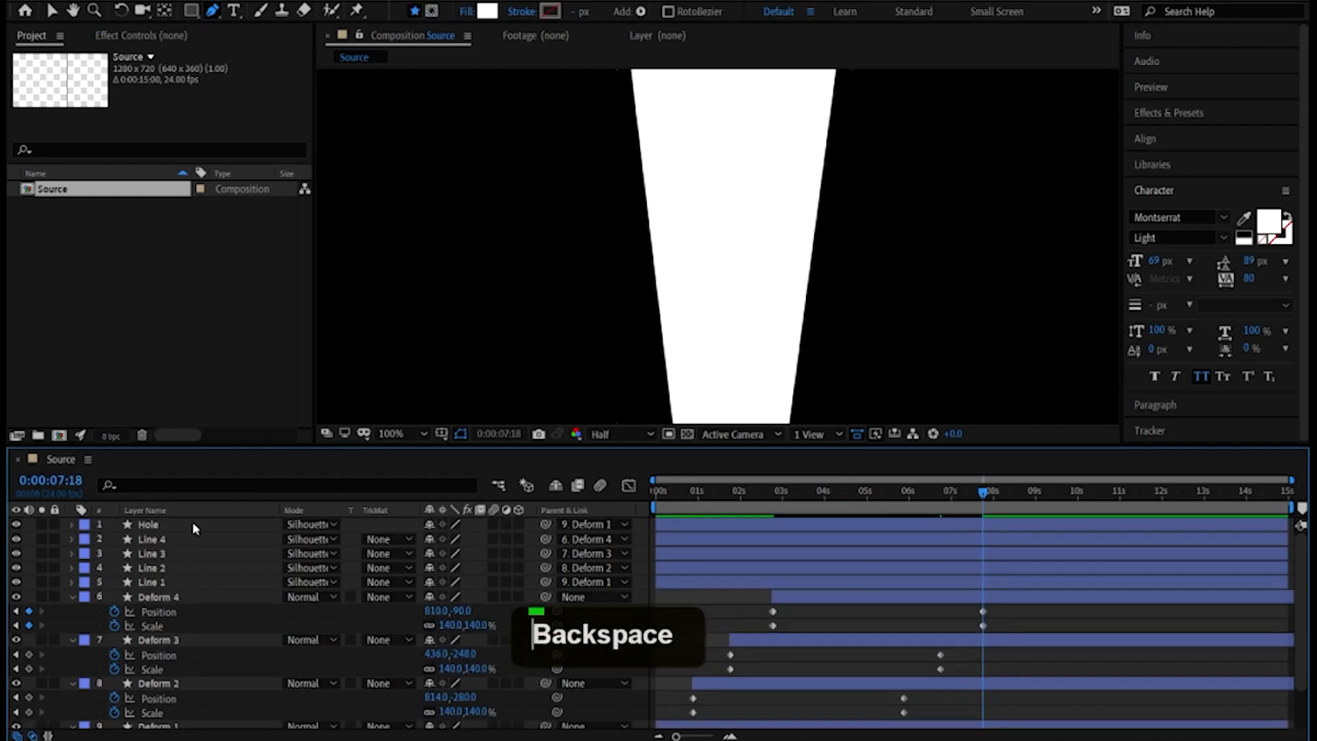
# At 0:00:05:05, draw a small closed hole shape inside the white column with the Pen tool, left of the Deform 4 blob
pyautogui.click(213, 11)
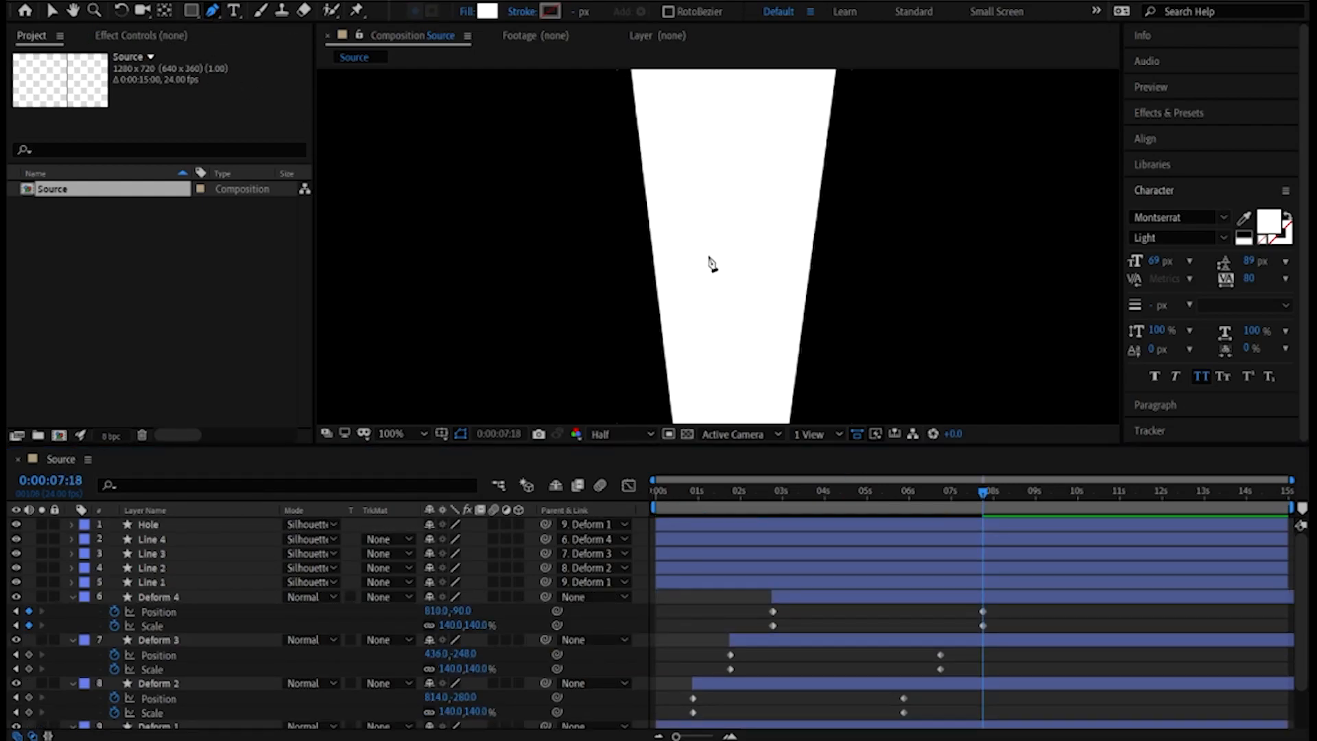
pyautogui.moveTo(804, 493); pyautogui.dragTo(876, 494)
pyautogui.click(724, 164)
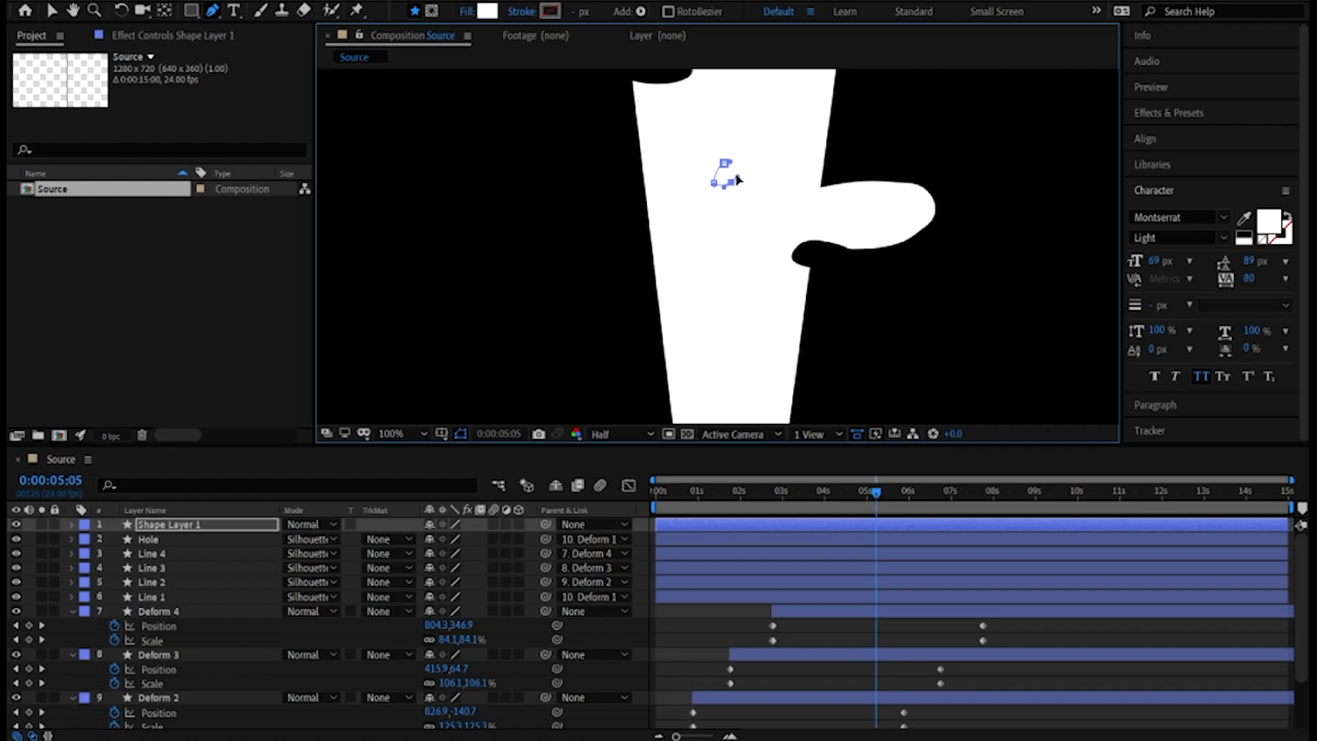
# Rename the new shape layer as Hole 2 and set its blending mode to Silhouette Alpha
pyautogui.rightClick(179, 524)
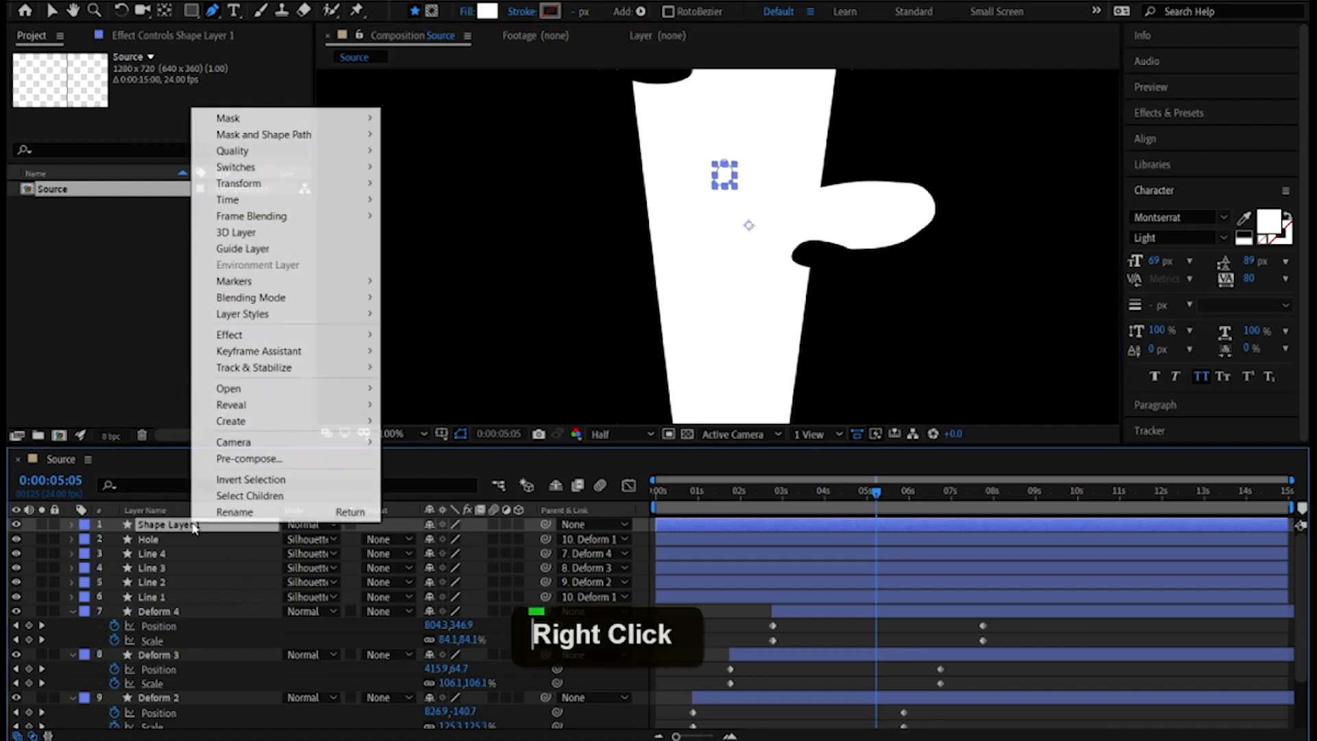
pyautogui.click(220, 512)
pyautogui.write('Hol')
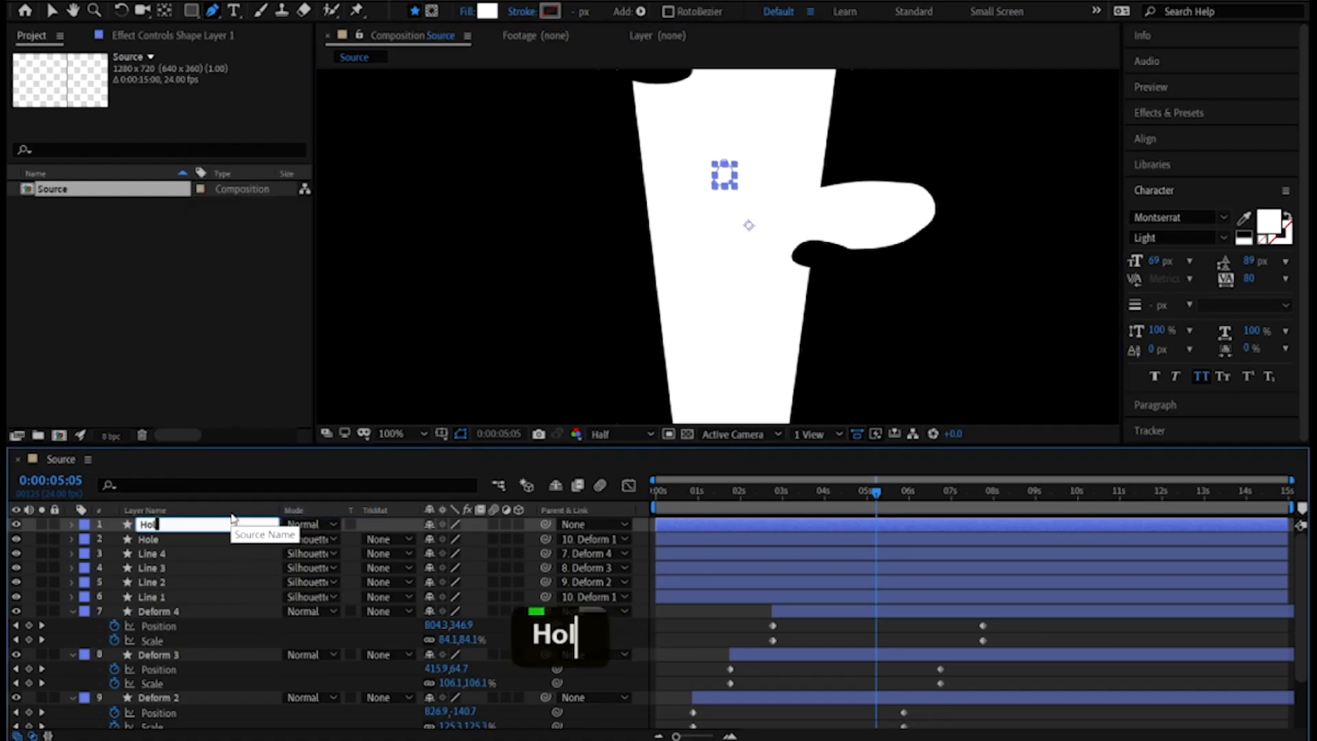
pyautogui.write('e 2')
pyautogui.press('Return')
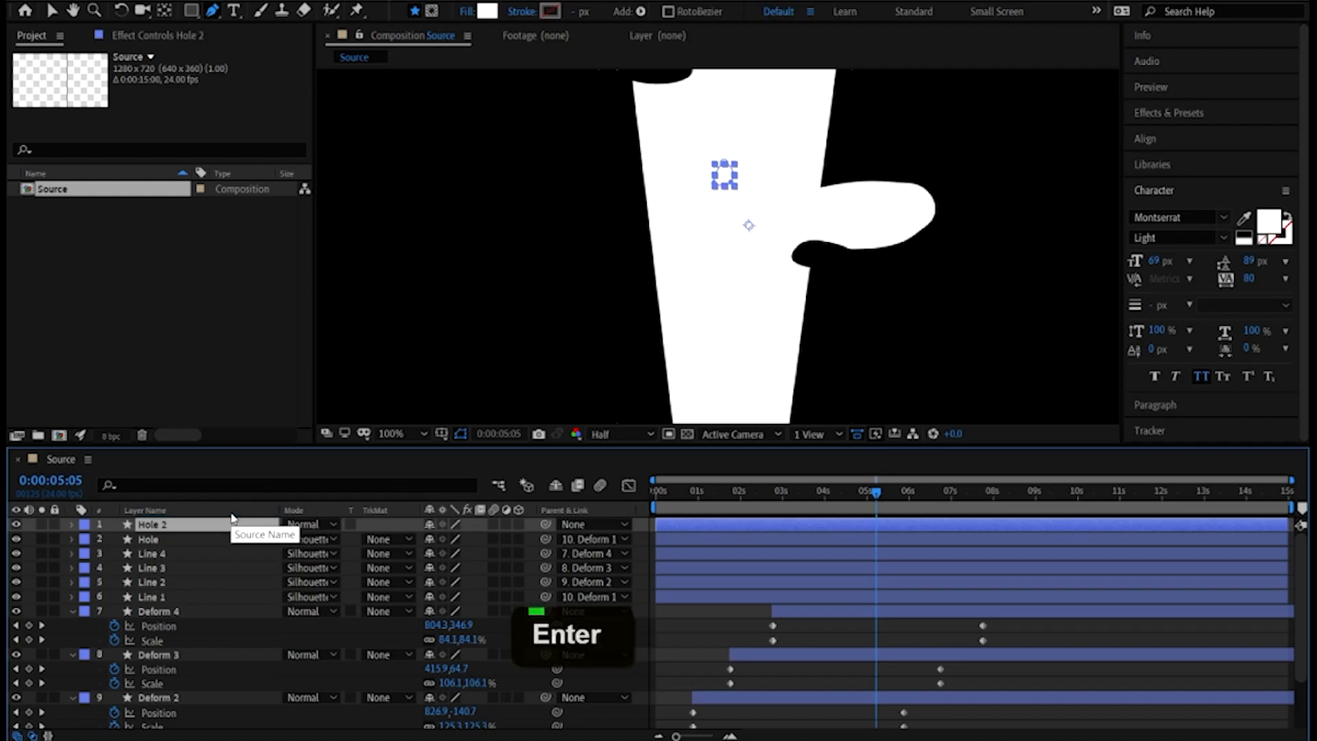
pyautogui.click(309, 524)
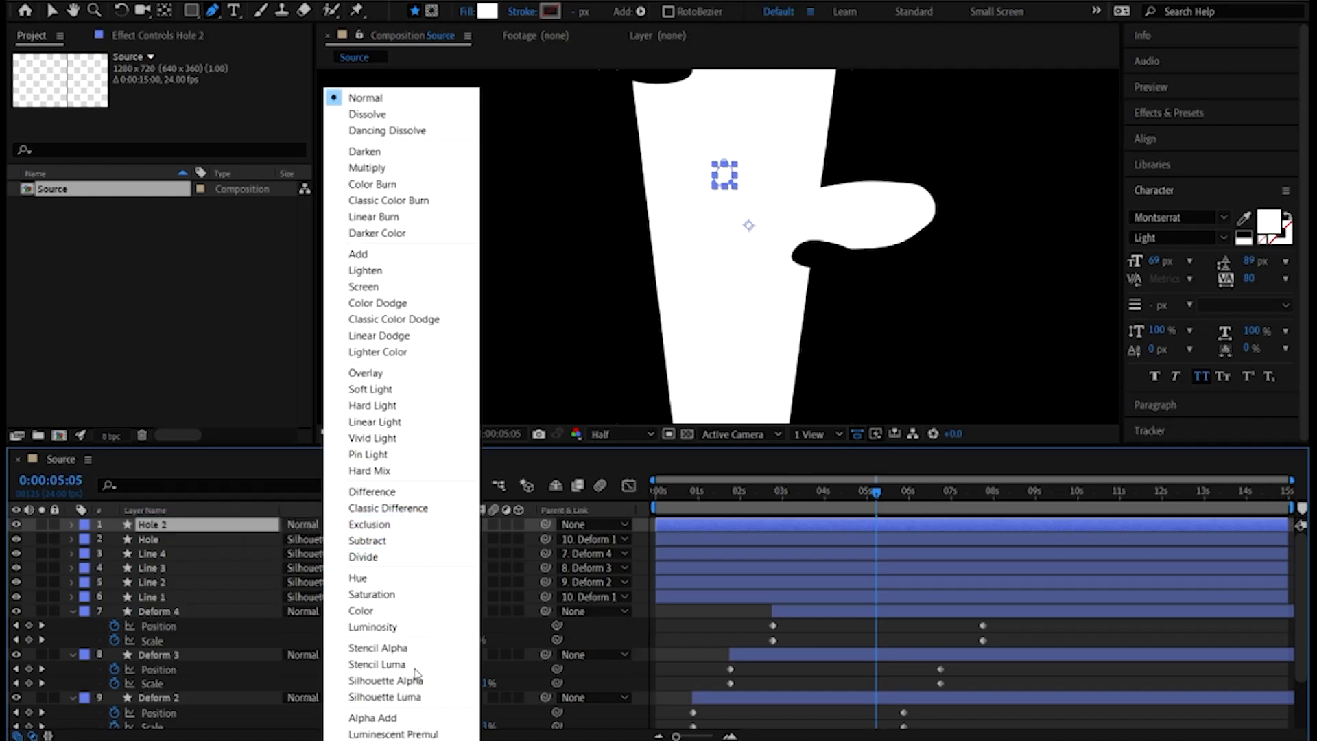
pyautogui.click(385, 681)
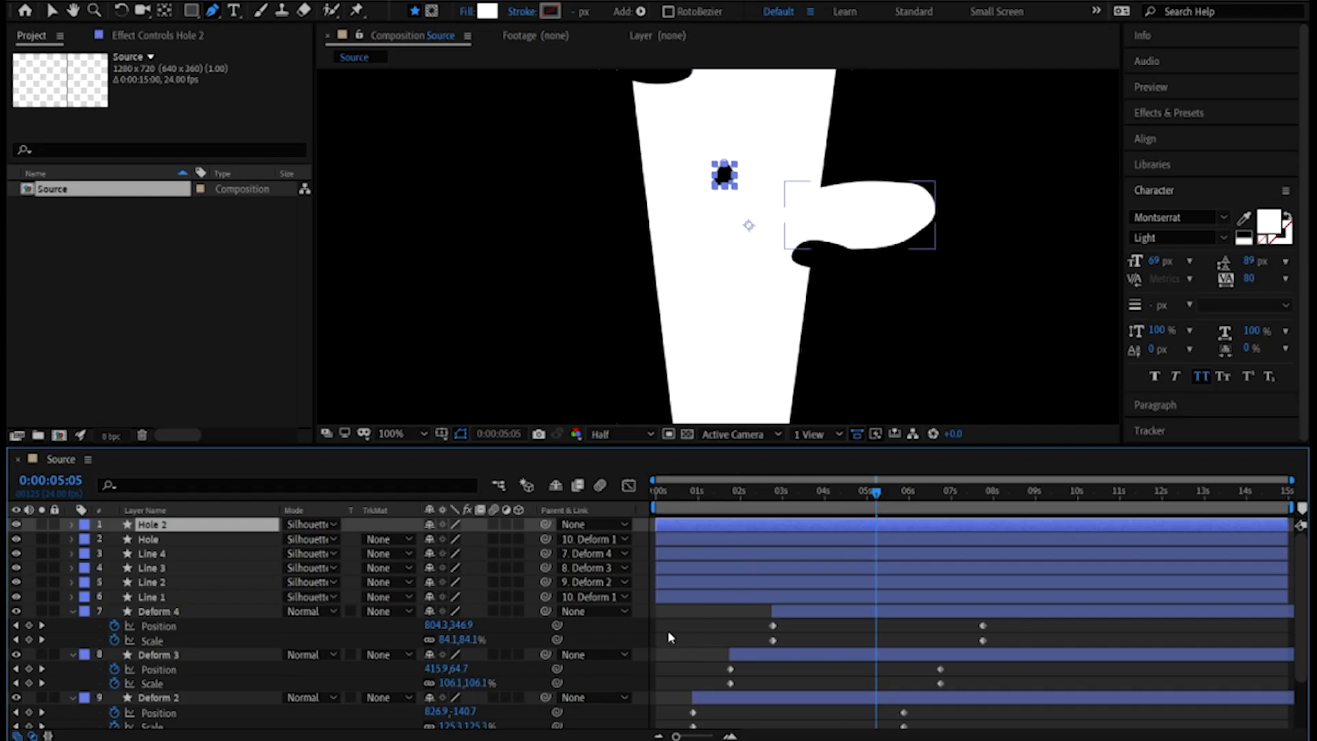
# Parent the Hole 2 layer to Deform 3 and deselect it
pyautogui.scroll(-2, 729, 332)
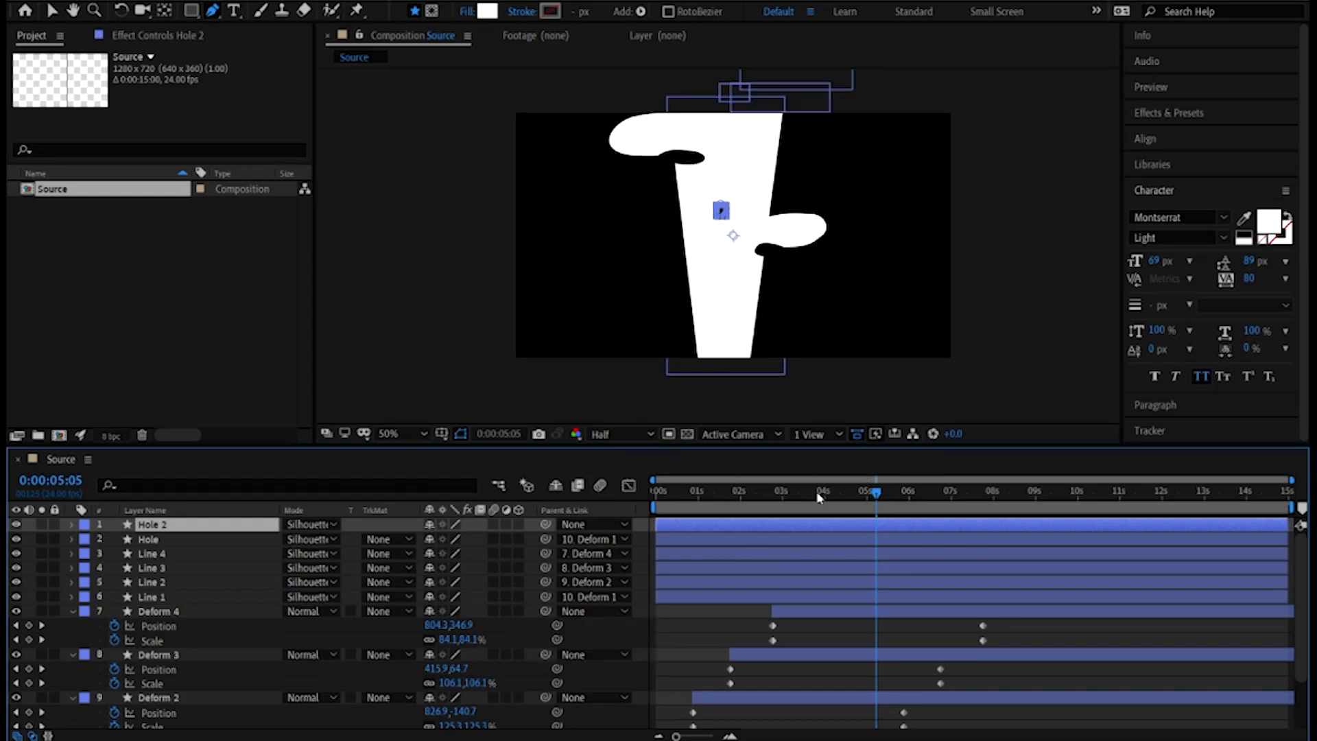
pyautogui.click(590, 523)
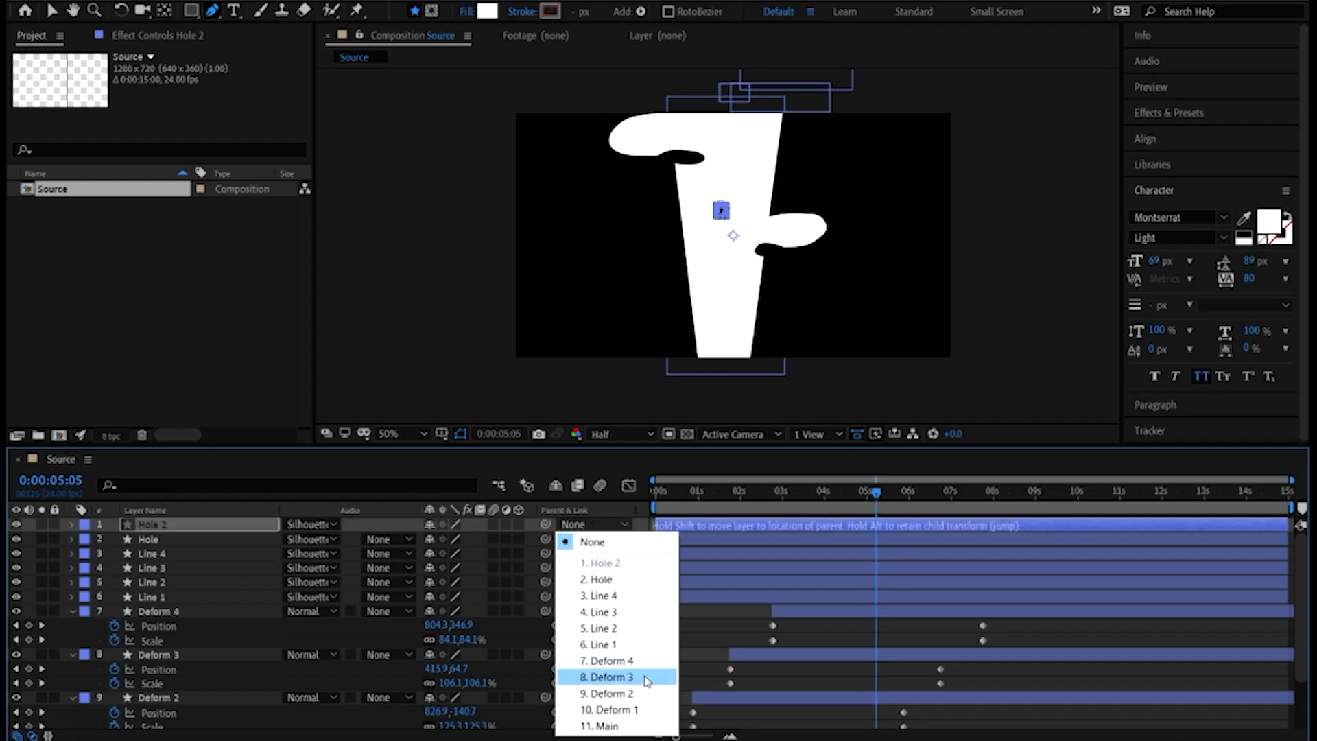
pyautogui.click(618, 675)
pyautogui.click(683, 638)
# With the Selection tool active, play the composition from 0:00:00:00 to examine how Hole 2 rises with its parent blob
pyautogui.press('v')
pyautogui.moveTo(687, 493); pyautogui.dragTo(652, 500)
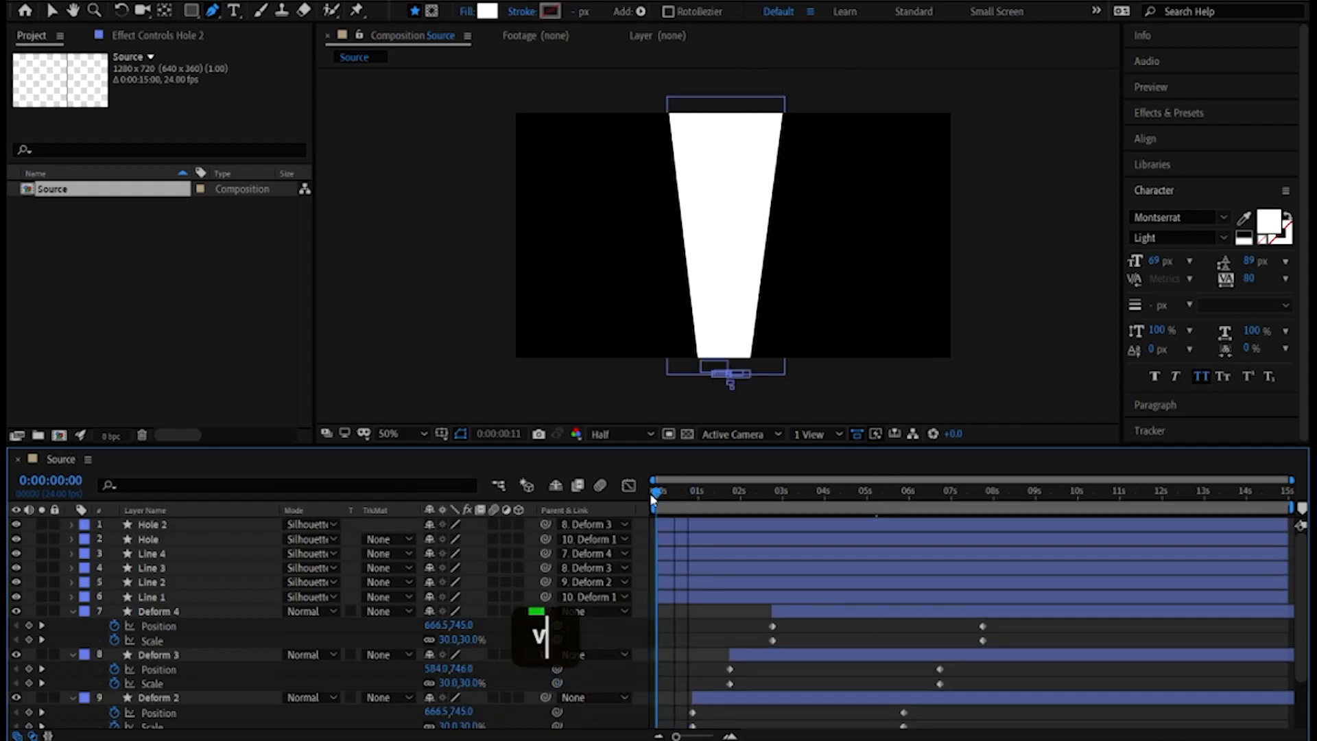
pyautogui.press('space')
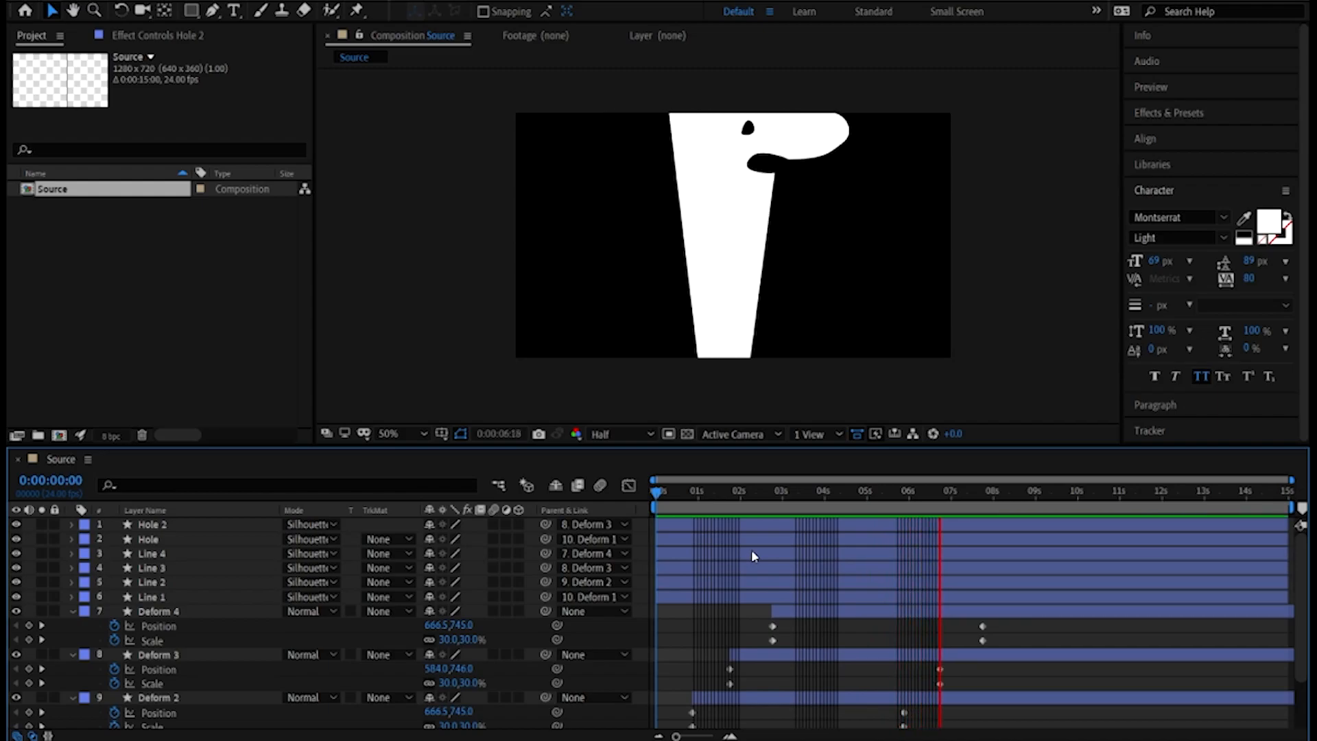
pyautogui.press('space')
pyautogui.scroll(-3, 266, 660)
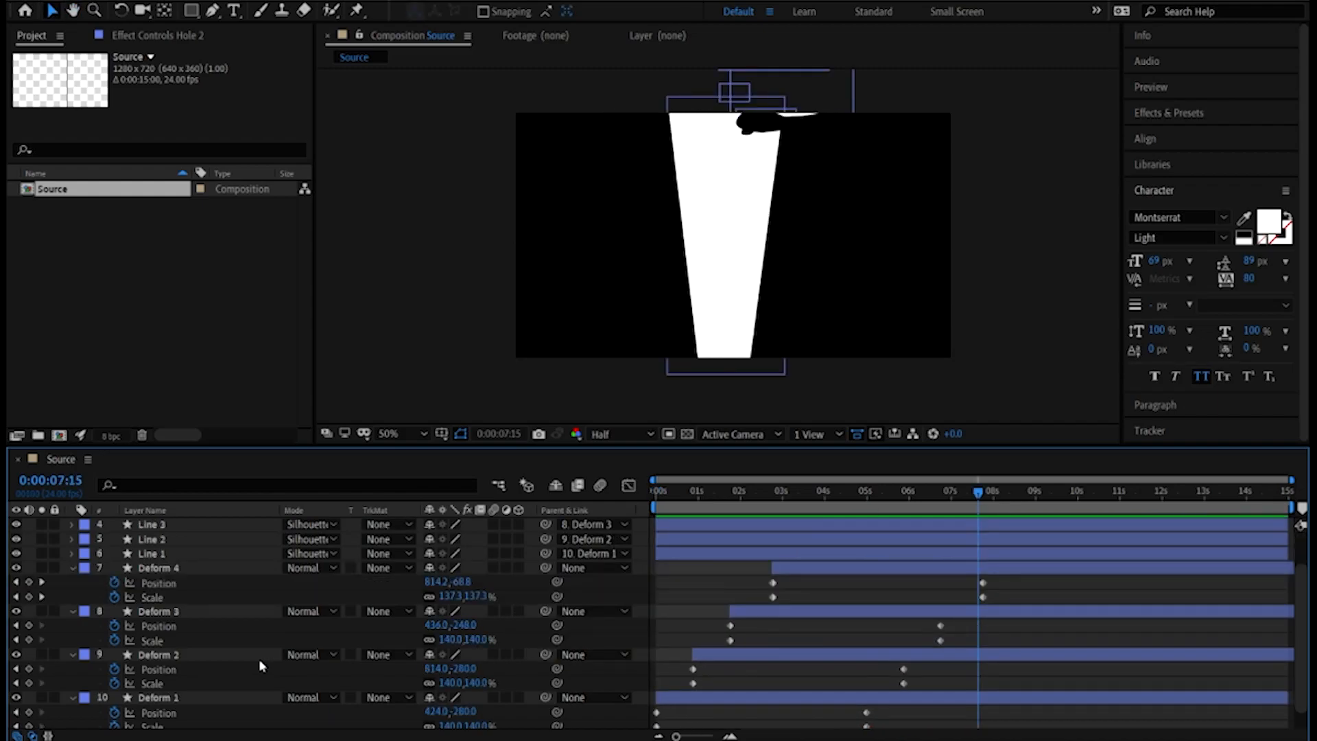
# Raise Deform 3 farther above the frame at its last Position keyframe, to 416, -354, and preview its motion
pyautogui.click(186, 616)
pyautogui.moveTo(840, 243); pyautogui.dragTo(827, 282)
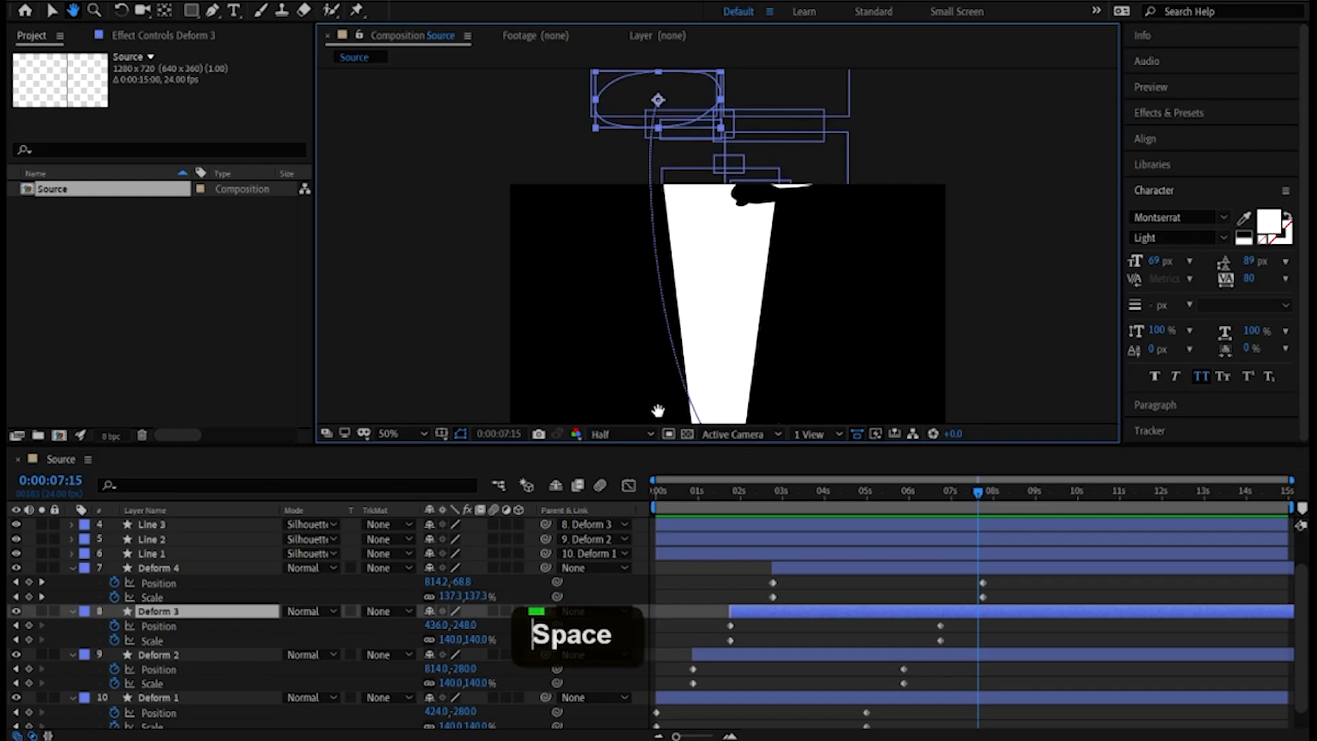
pyautogui.click(16, 626)
pyautogui.moveTo(665, 113); pyautogui.dragTo(616, 101)
pyautogui.moveTo(894, 494); pyautogui.dragTo(943, 494)
pyautogui.moveTo(915, 358); pyautogui.dragTo(907, 263)
pyautogui.moveTo(944, 492); pyautogui.dragTo(676, 506)
pyautogui.press('space')
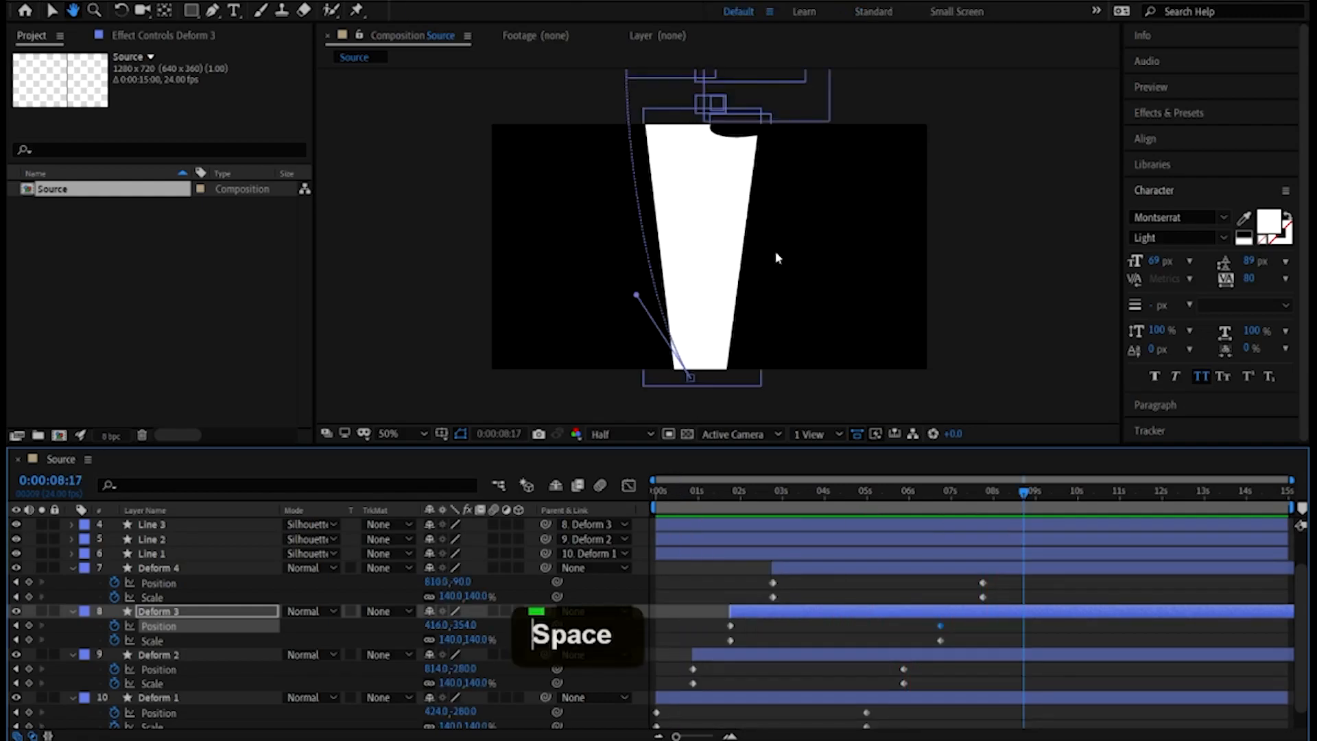
# At 0:00:07:18, raise Deform 4's last Position keyframe to 810, -196 above the frame, and scrub through its motion
pyautogui.click(170, 568)
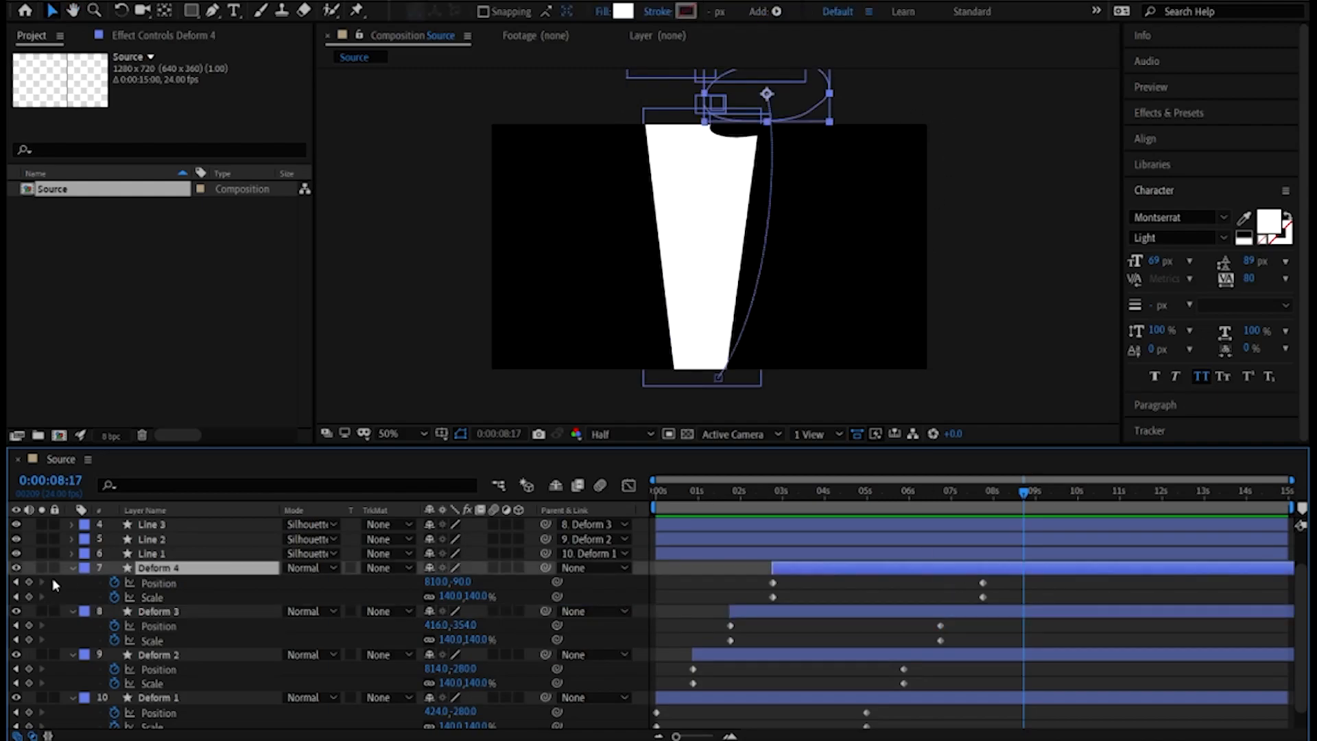
pyautogui.click(17, 583)
pyautogui.press('space')
pyautogui.moveTo(749, 280); pyautogui.dragTo(719, 342)
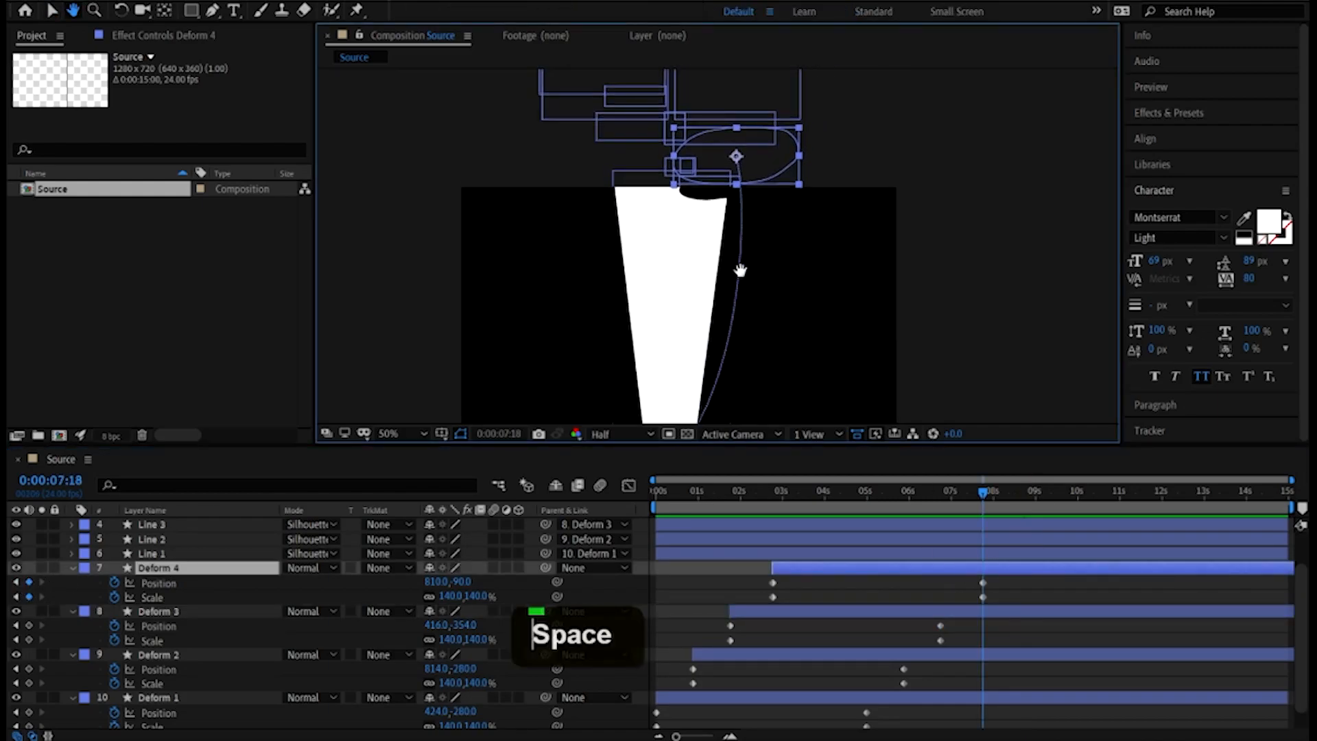
pyautogui.moveTo(760, 170); pyautogui.dragTo(760, 134)
pyautogui.press('space')
pyautogui.moveTo(784, 282); pyautogui.dragTo(785, 192)
pyautogui.click(713, 503)
pyautogui.moveTo(714, 503); pyautogui.dragTo(997, 497)
# Create a new composition named Final at 1280 x 720, 24 fps, with a 15-second duration
pyautogui.click(84, 326)
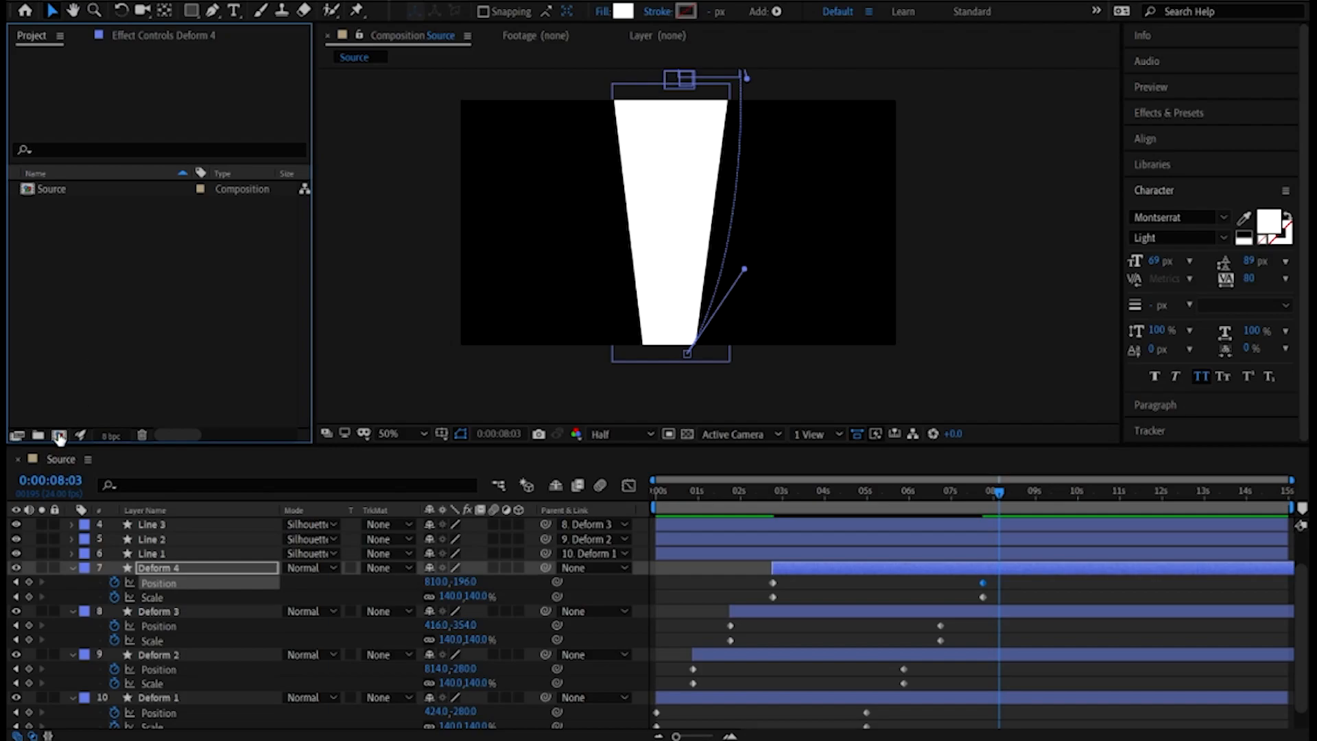
pyautogui.click(60, 437)
pyautogui.write('Final')
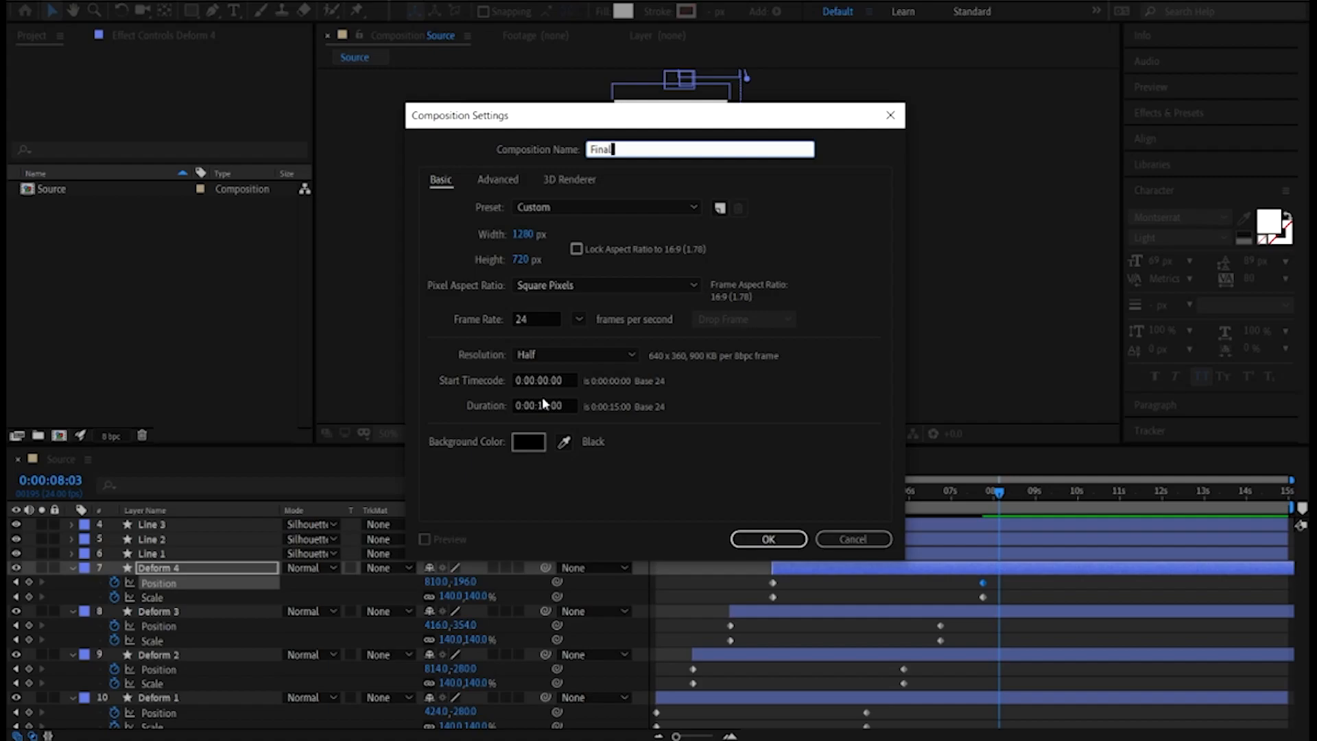
pyautogui.click(768, 539)
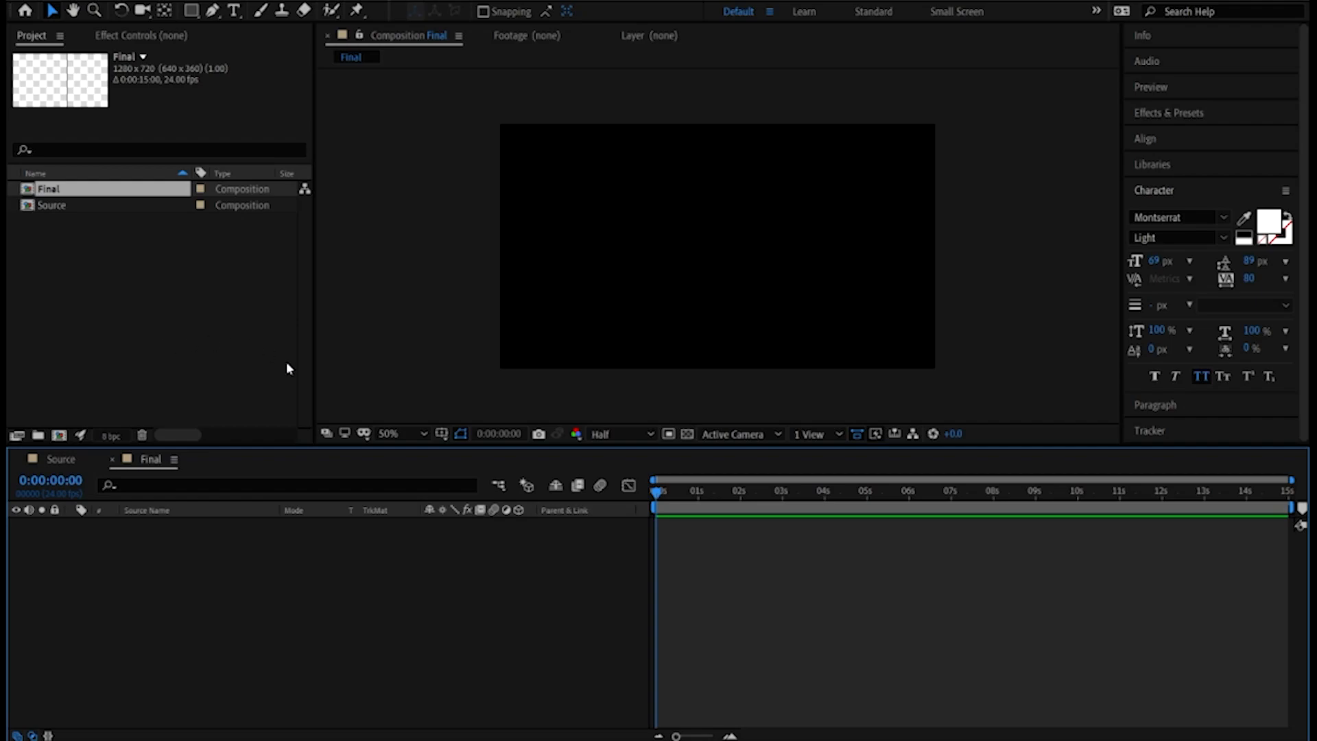
# Import the campfire image 1652.jpg from the Week05 folder and place it in the Final composition
pyautogui.click(486, 740)
pyautogui.click(429, 686)
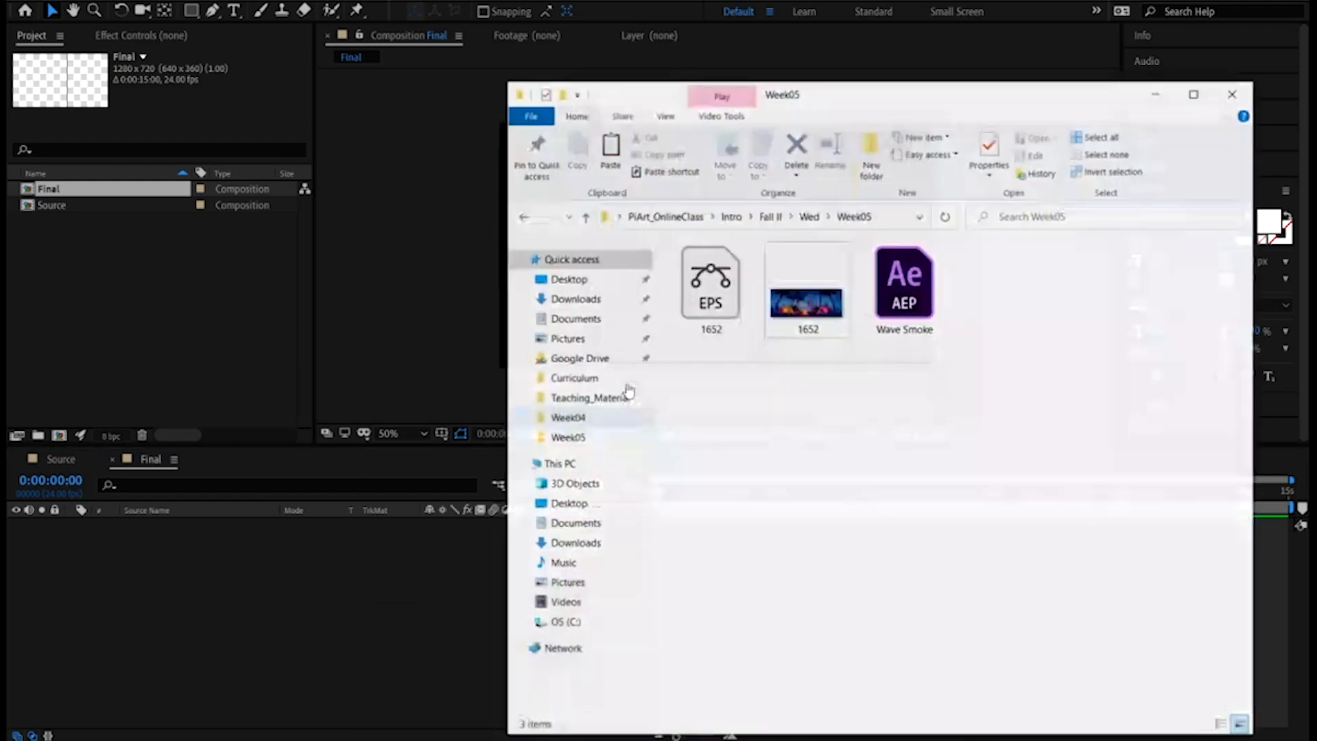
pyautogui.click(799, 288)
pyautogui.moveTo(797, 290); pyautogui.dragTo(164, 320)
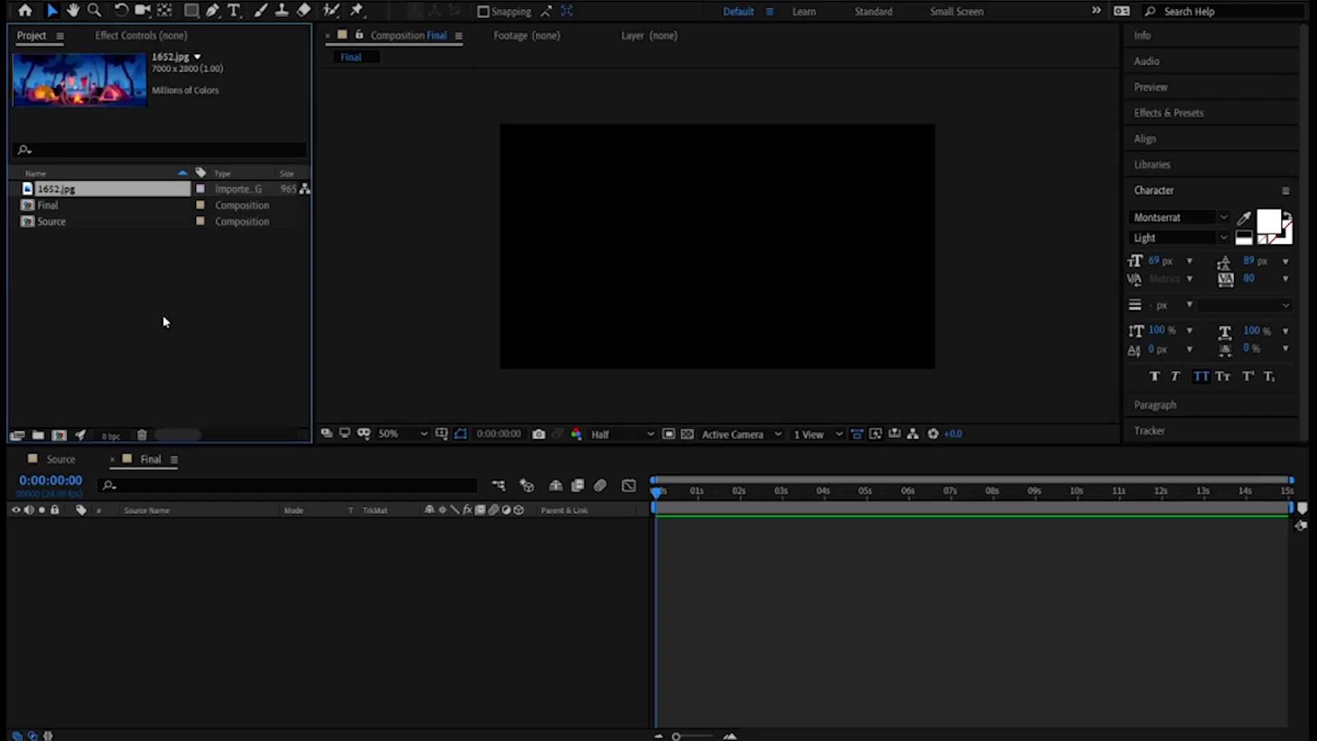
pyautogui.moveTo(61, 192); pyautogui.dragTo(695, 233)
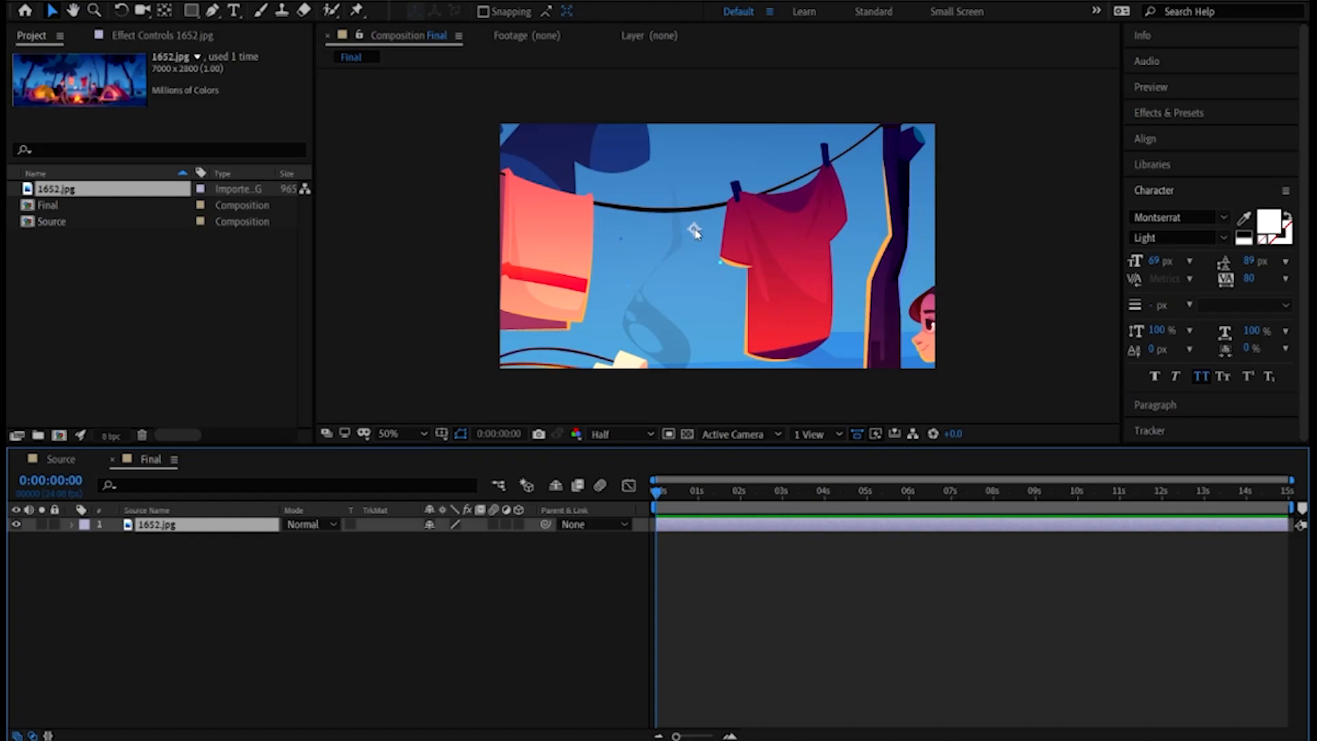
# Scale the 1652.jpg layer to 27%, position it so the campfire scene fills the frame, and lock it
pyautogui.moveTo(700, 303); pyautogui.dragTo(828, 245)
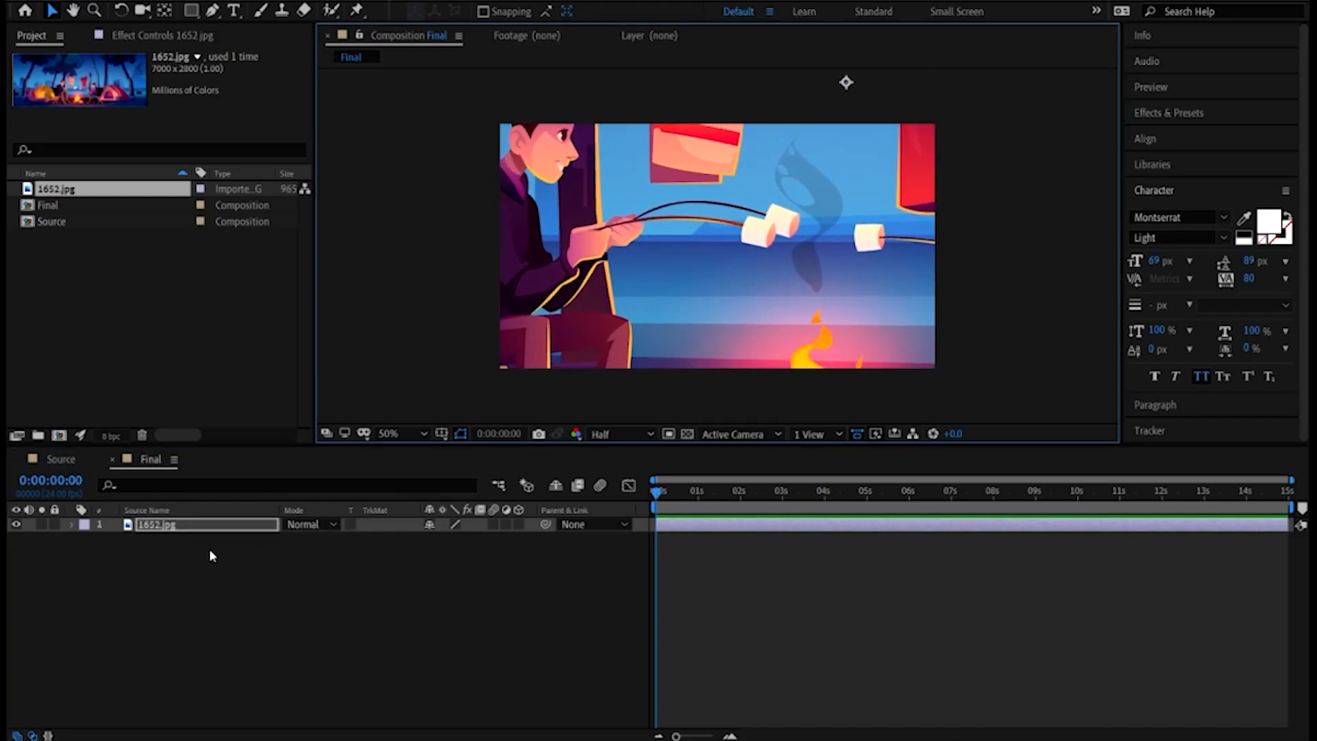
pyautogui.press('s')
pyautogui.moveTo(439, 539)
pyautogui.mouseDown()
pyautogui.moveTo(401, 541)
pyautogui.moveTo(437, 539)
pyautogui.mouseUp()
pyautogui.moveTo(671, 287); pyautogui.dragTo(654, 303)
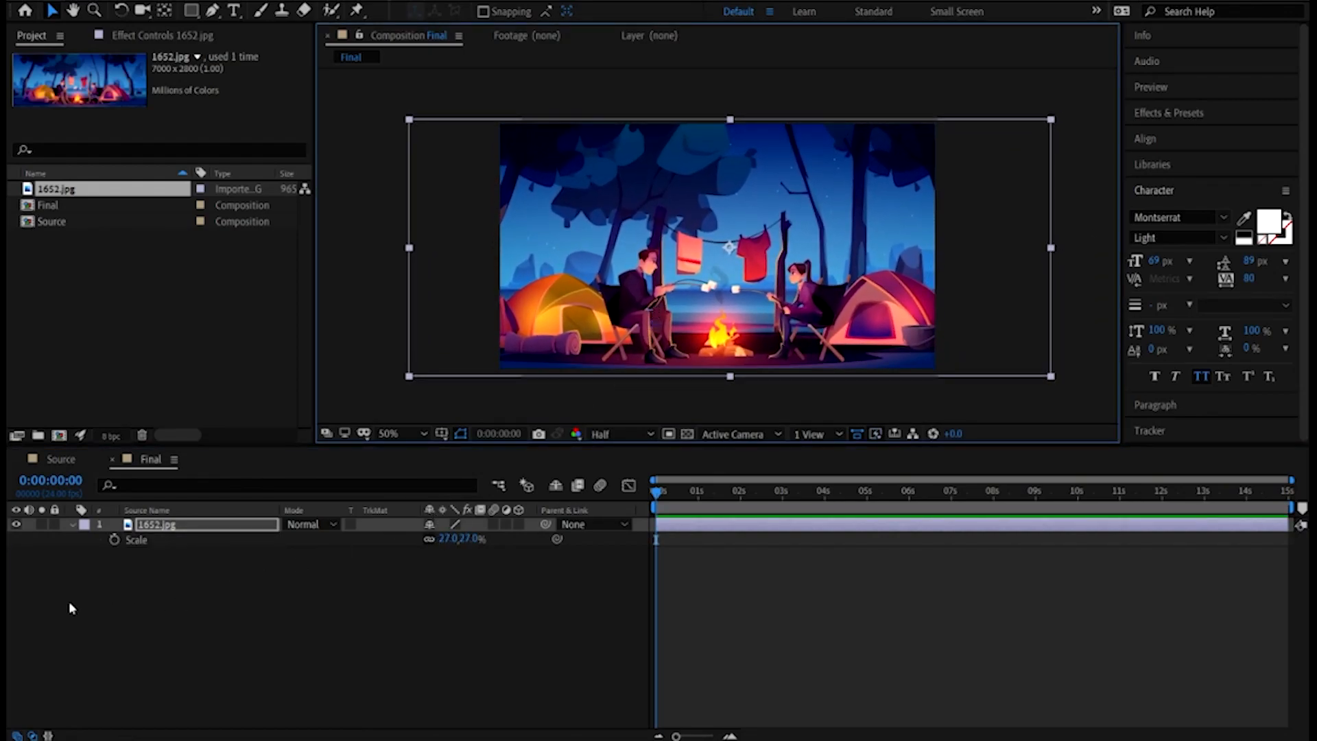
pyautogui.click(55, 523)
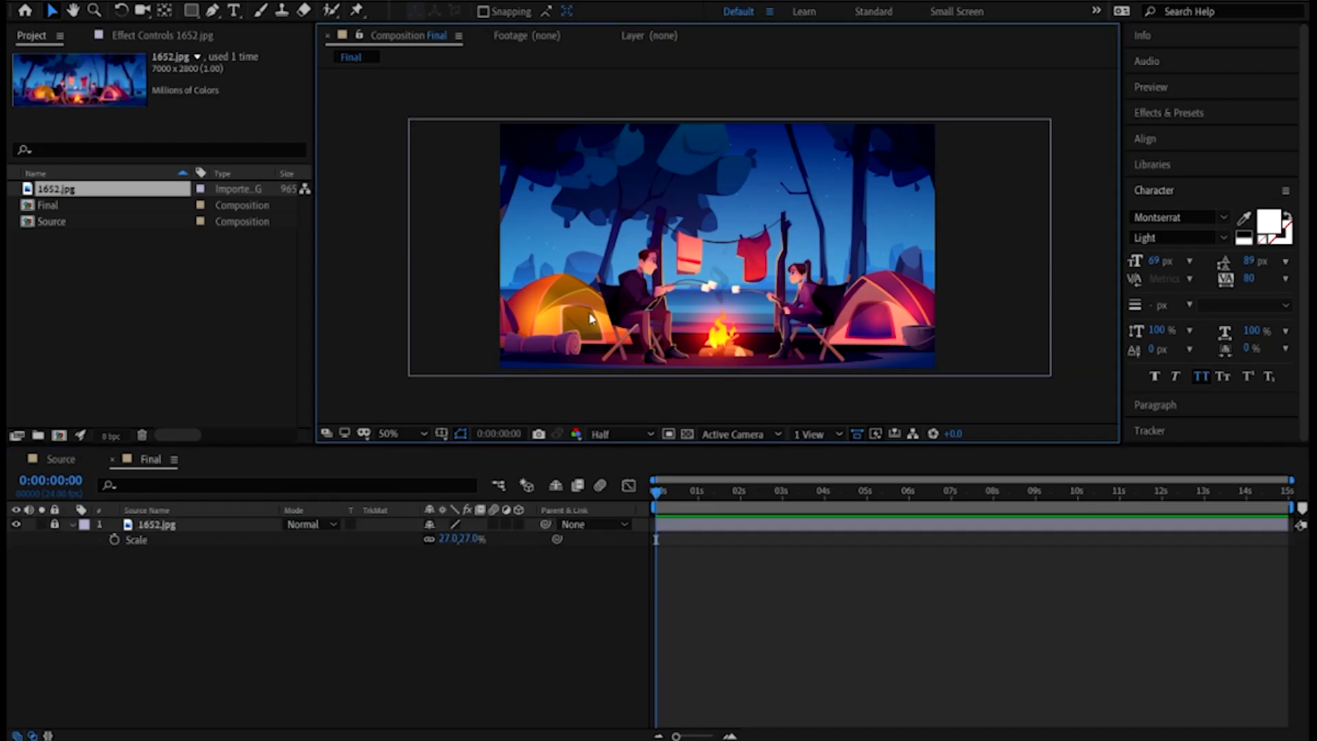
# Add the Source composition above the 1652.jpg layer in Final and go to 0:00:02:00
pyautogui.click(139, 464)
pyautogui.click(57, 221)
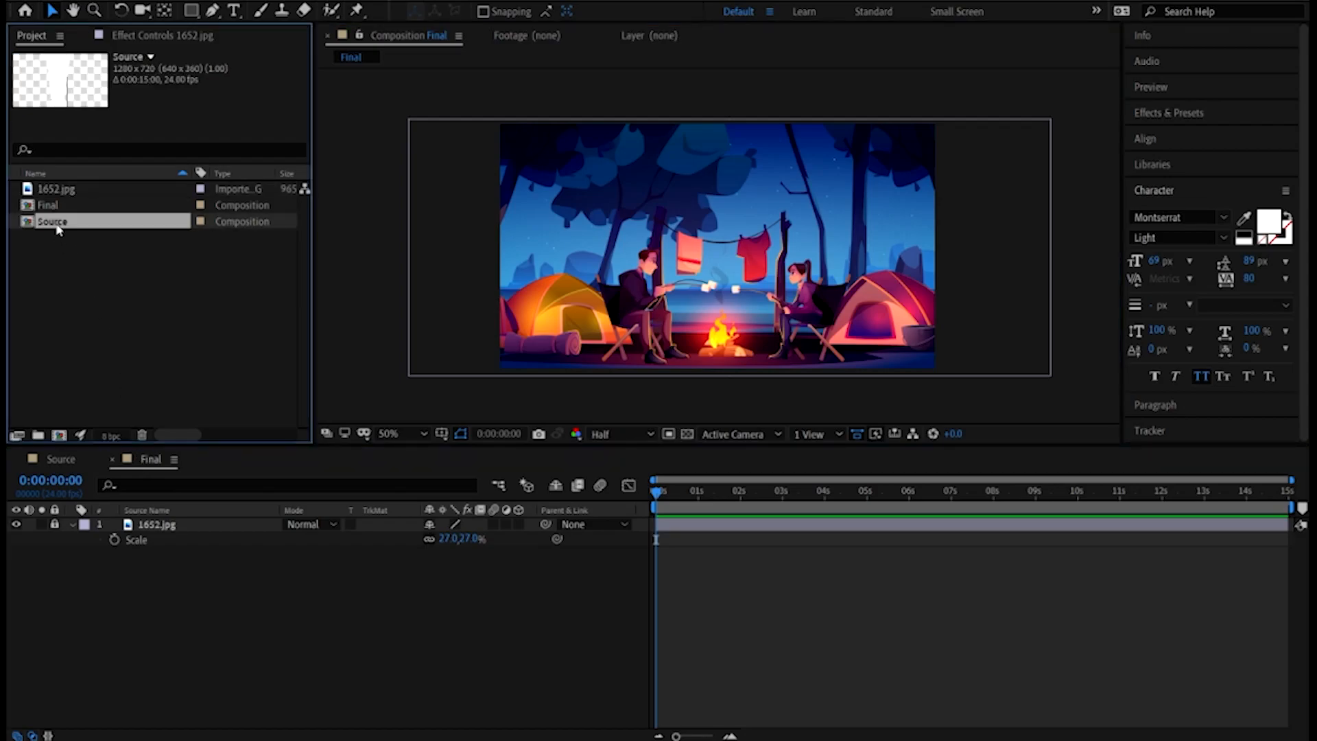
pyautogui.moveTo(51, 226); pyautogui.dragTo(152, 526)
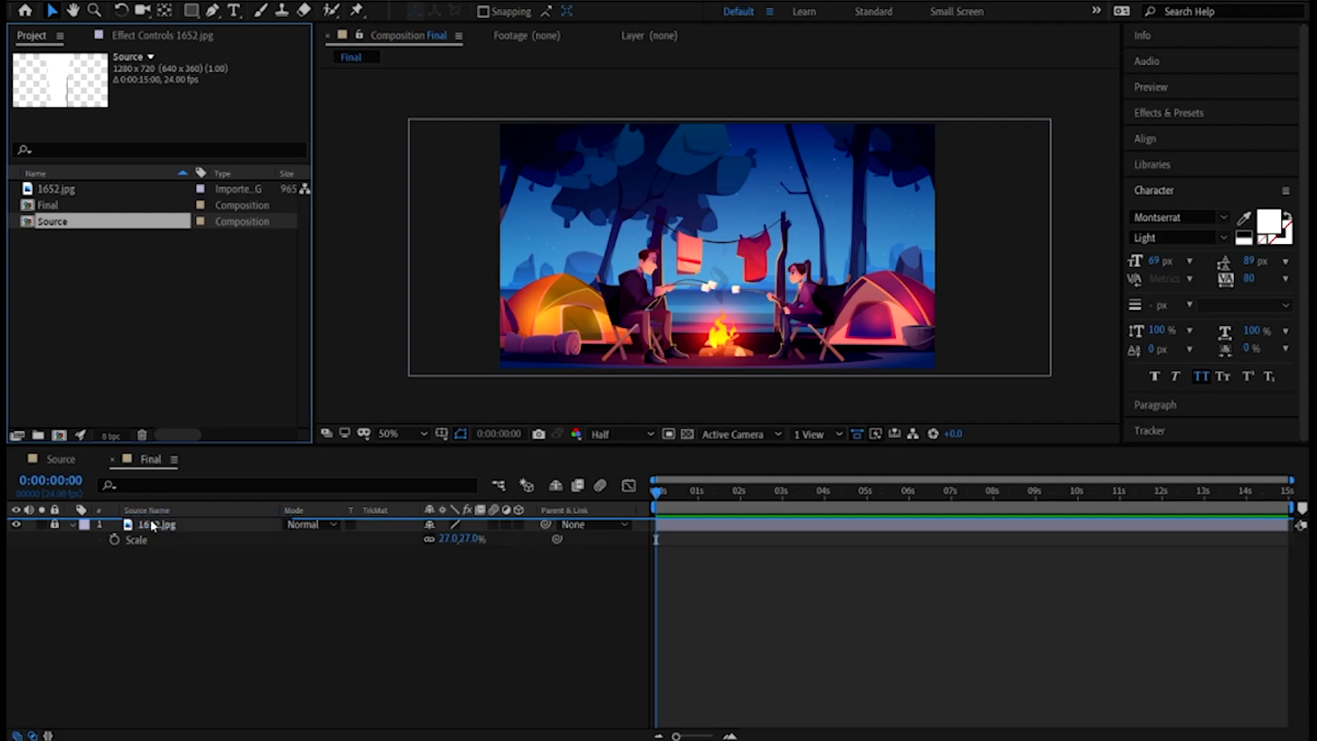
pyautogui.moveTo(672, 505); pyautogui.dragTo(740, 515)
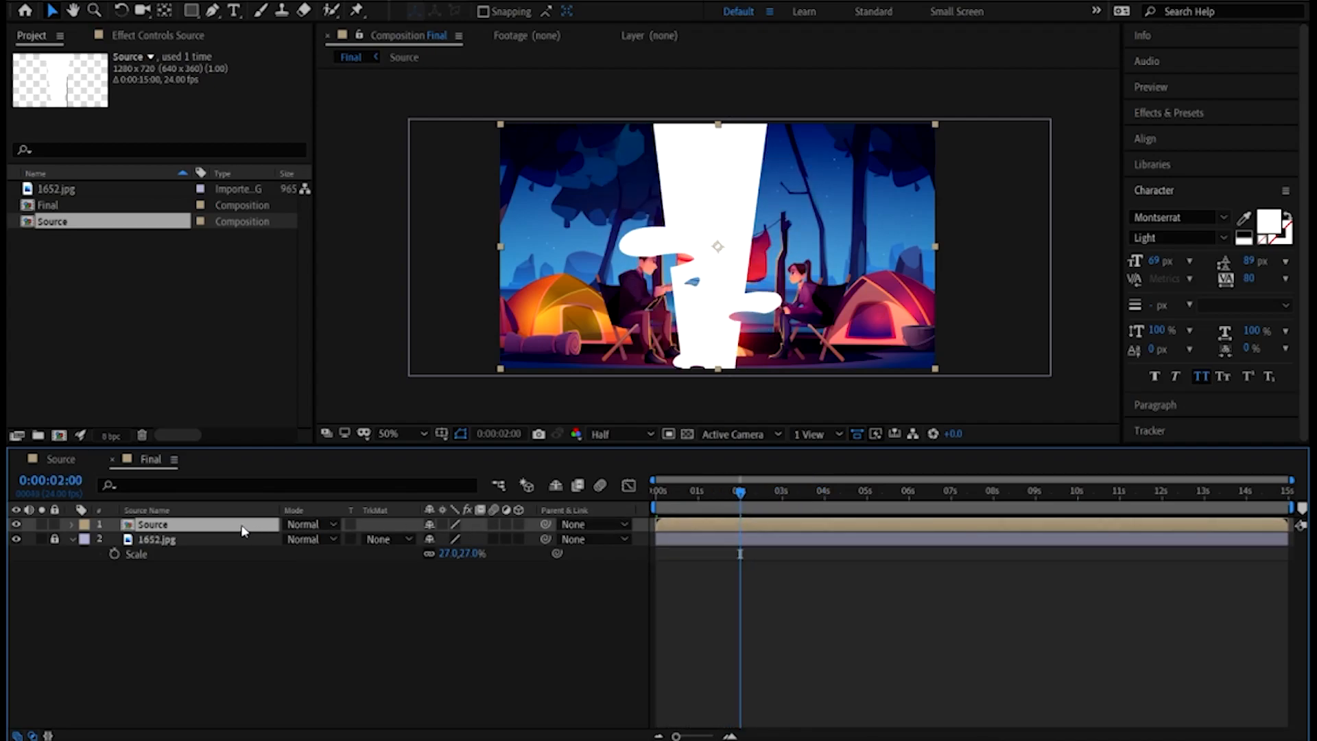
# Apply Gaussian Blur to the Source layer and set its Blurriness to 100
pyautogui.click(1165, 116)
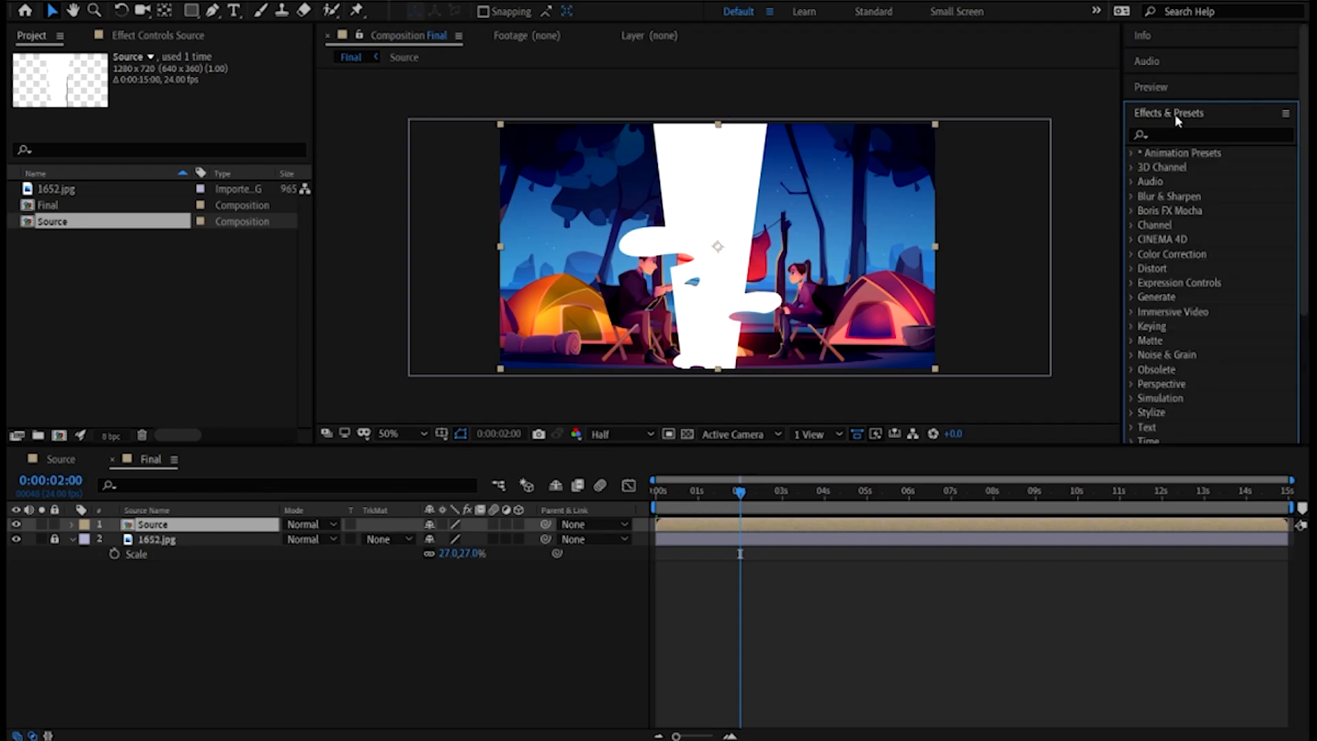
pyautogui.click(1192, 135)
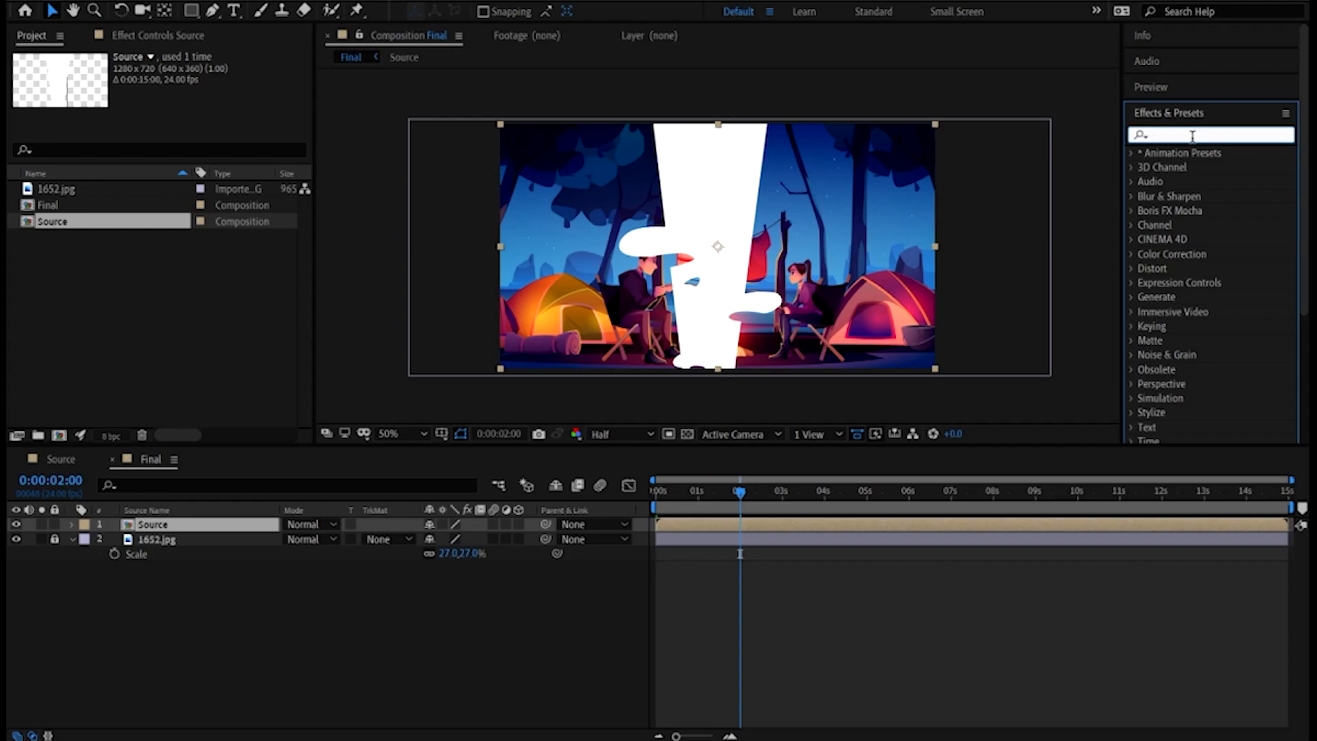
pyautogui.write('gau')
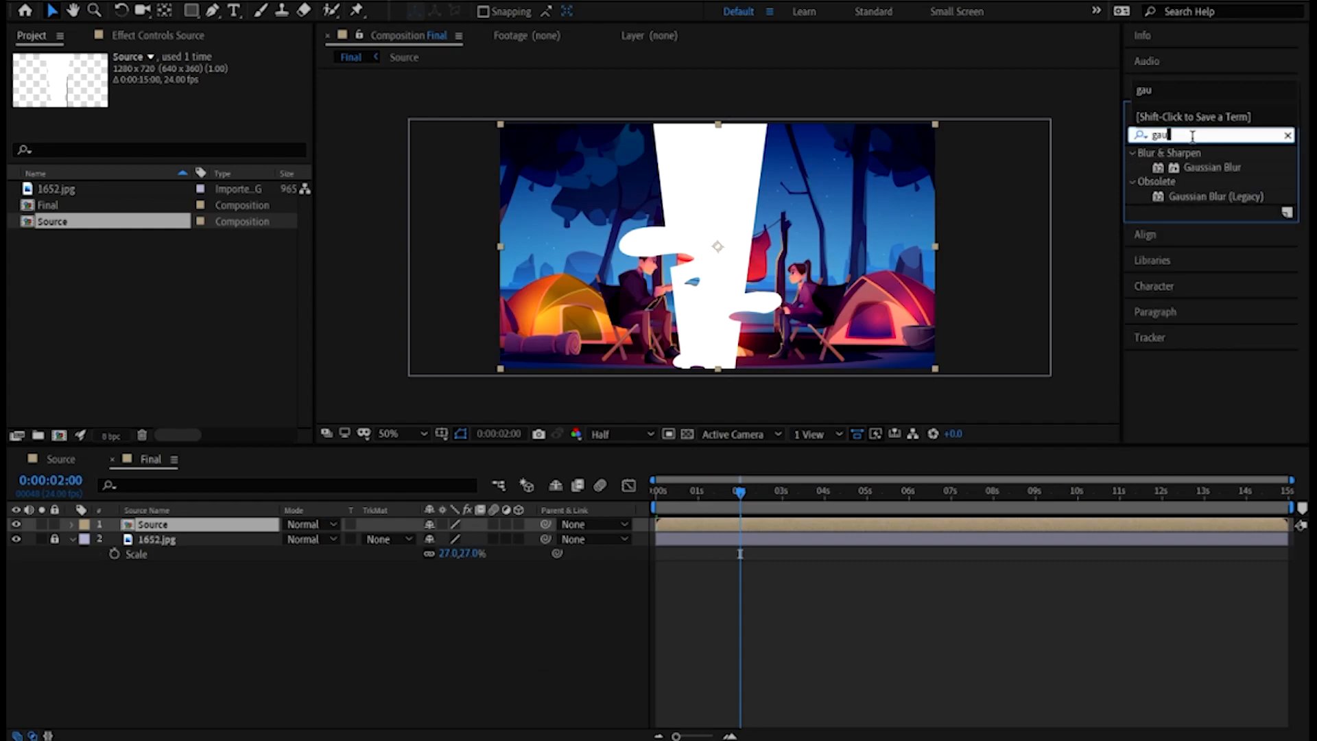
pyautogui.click(1208, 168)
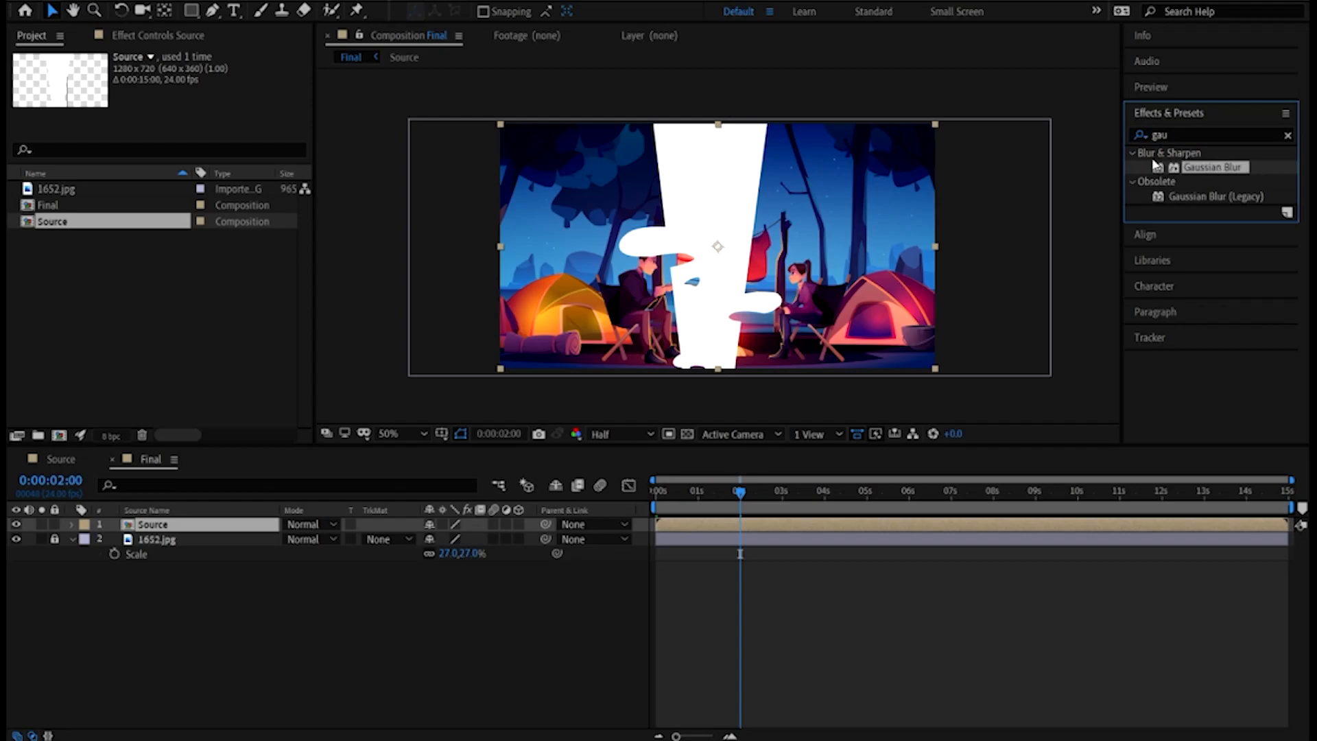
pyautogui.doubleClick(1209, 167)
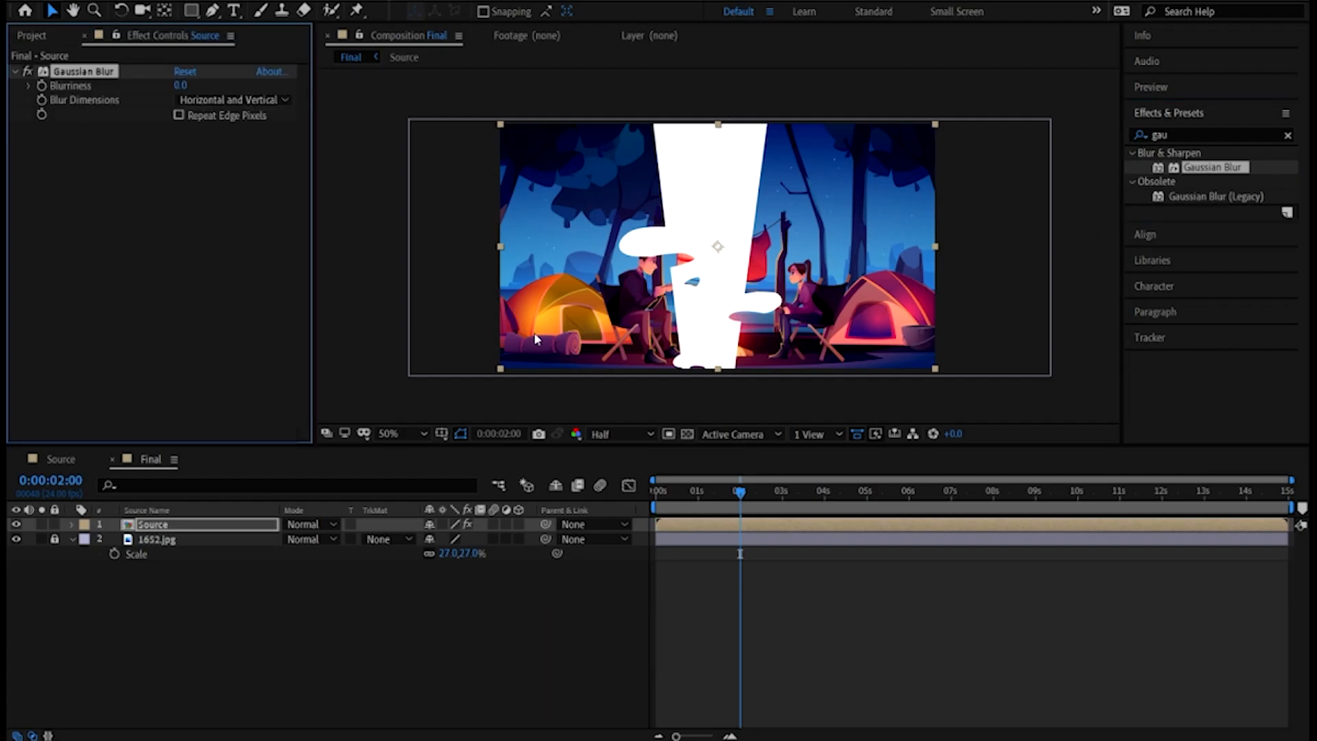
pyautogui.click(180, 85)
pyautogui.write('100')
pyautogui.press('Return')
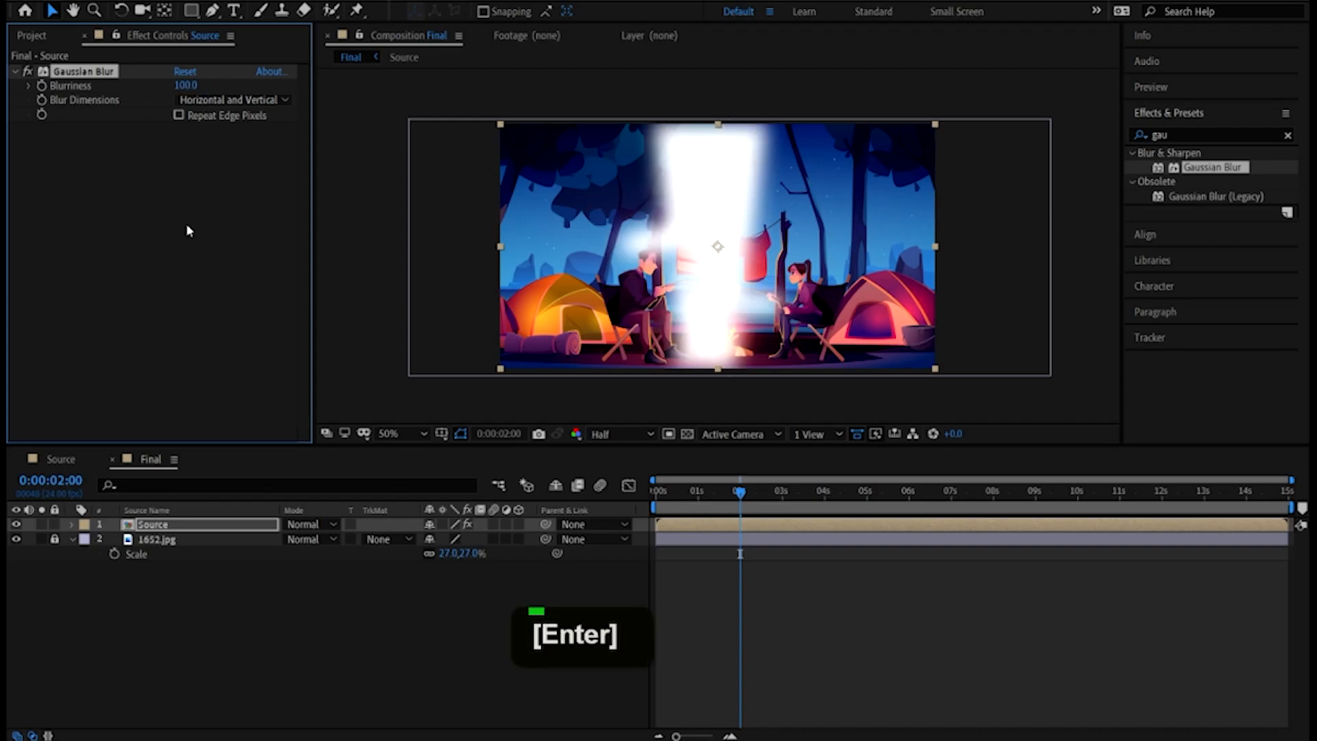
# Apply the Levels effect to the Source layer after the Gaussian Blur
pyautogui.click(1233, 134)
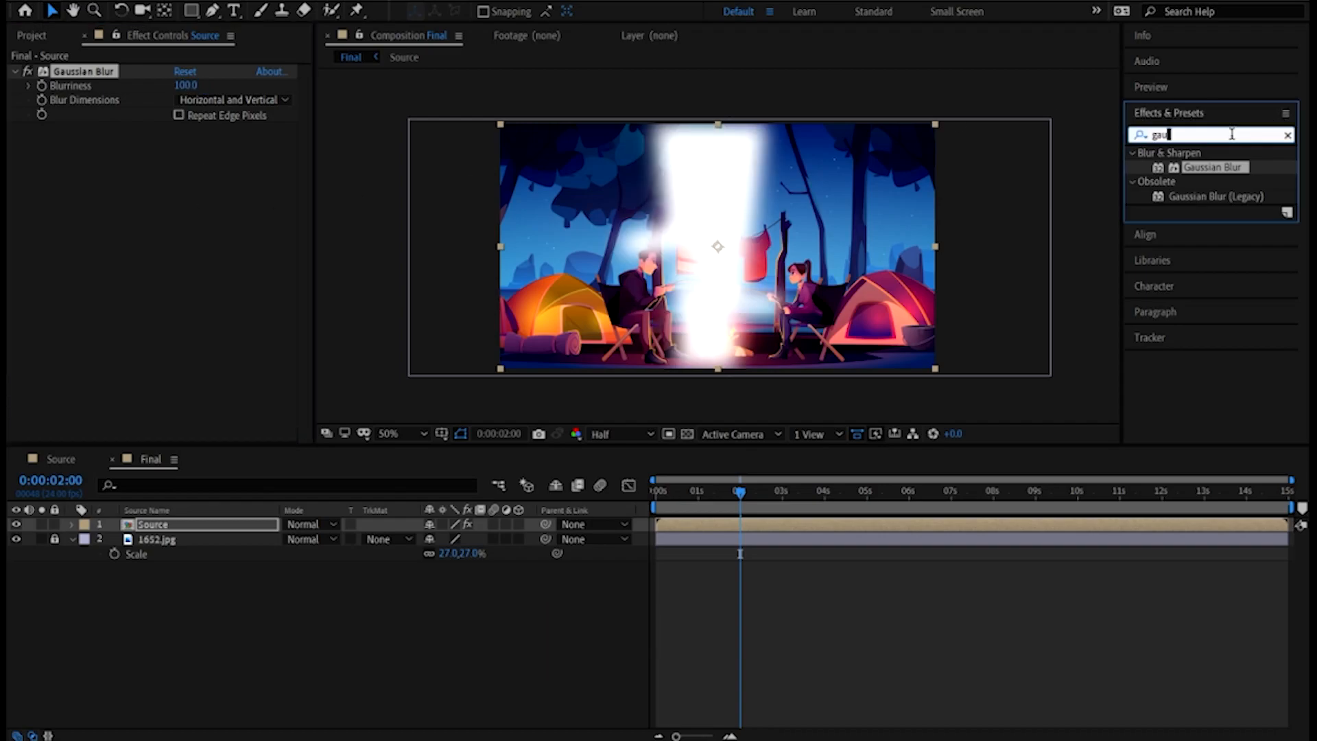
pyautogui.write('level')
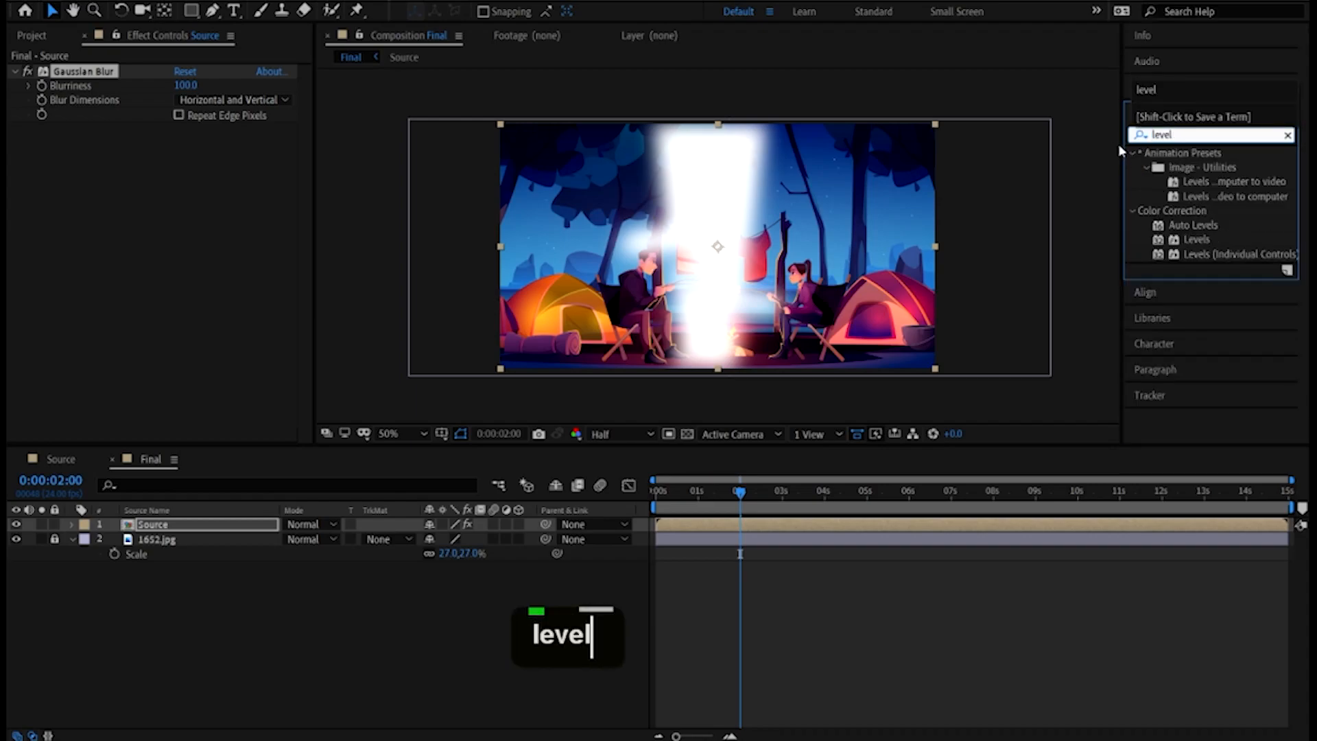
pyautogui.click(1206, 242)
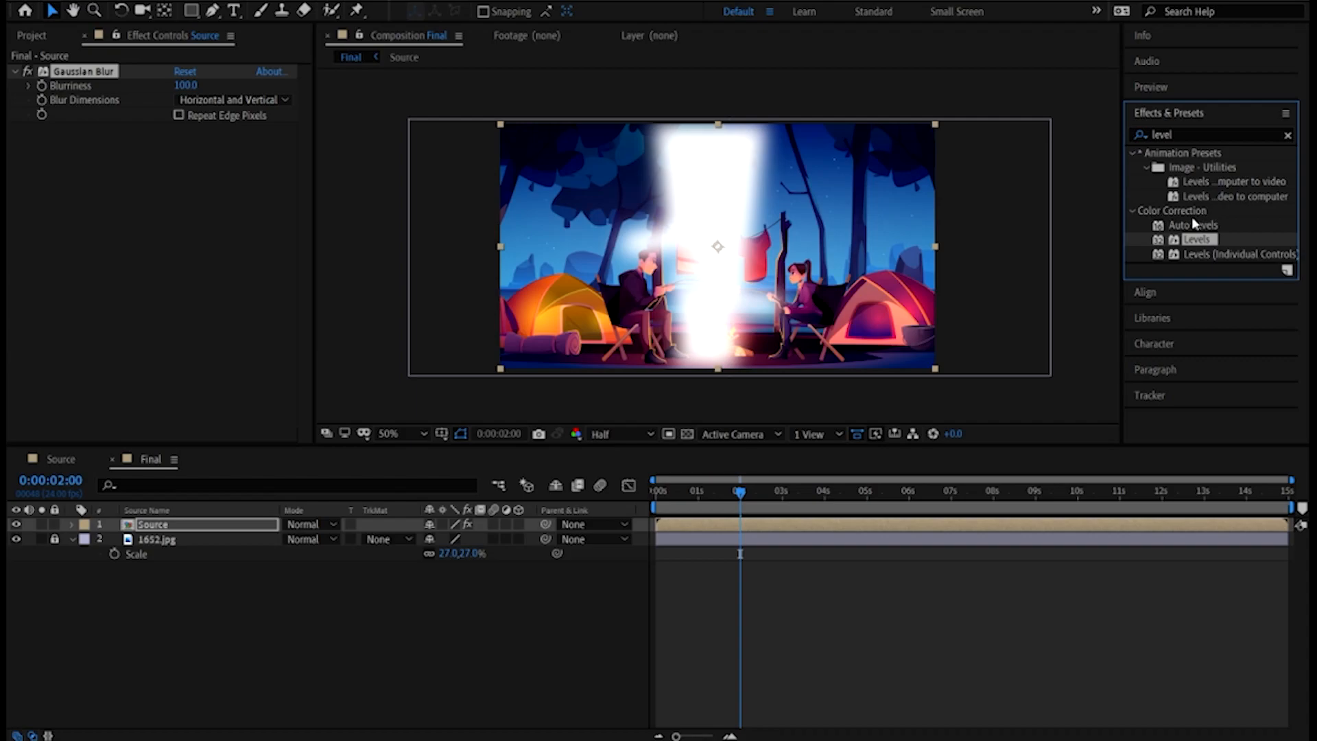
pyautogui.doubleClick(1201, 241)
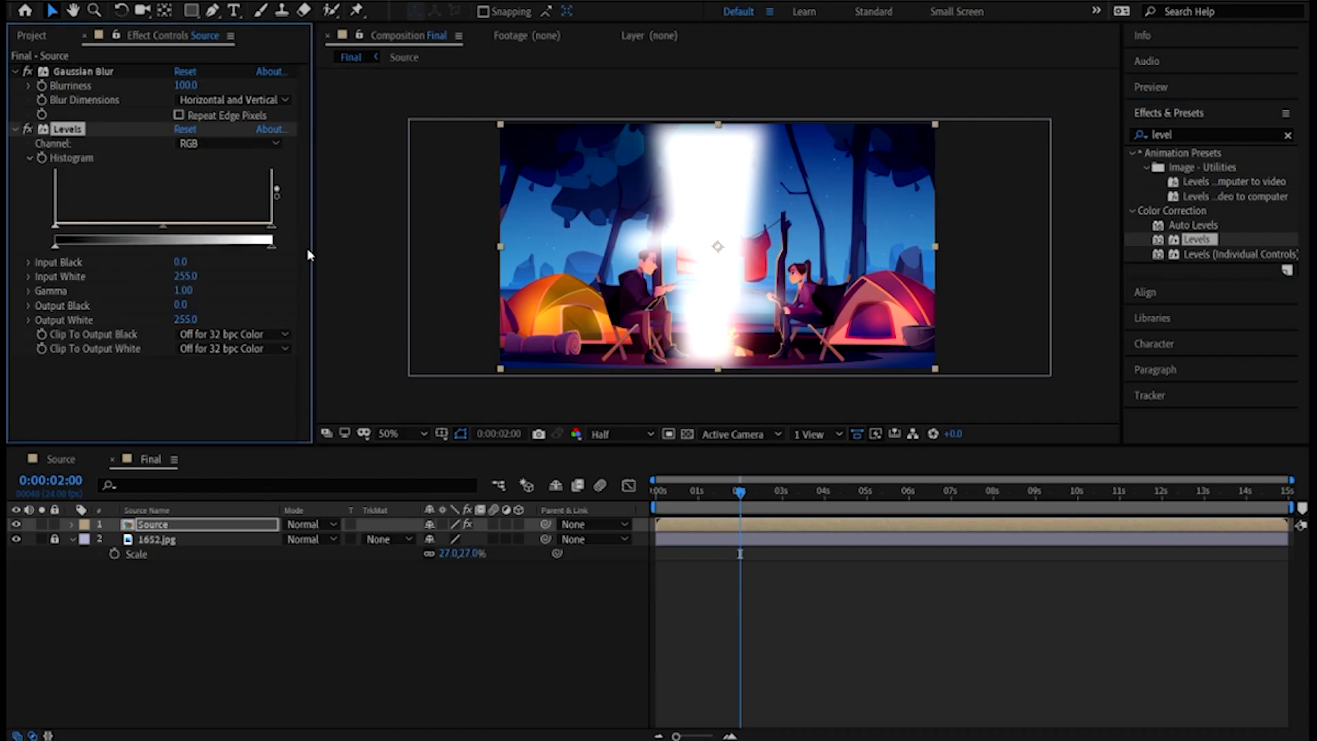
# Switch Levels to the Alpha channel and set Alpha Input Black to 112 and Alpha Input White to 125
pyautogui.moveTo(314, 251)
pyautogui.mouseDown()
pyautogui.moveTo(255, 253)
pyautogui.moveTo(239, 275)
pyautogui.moveTo(310, 273)
pyautogui.mouseUp()
pyautogui.rightClick(167, 385)
pyautogui.click(137, 413)
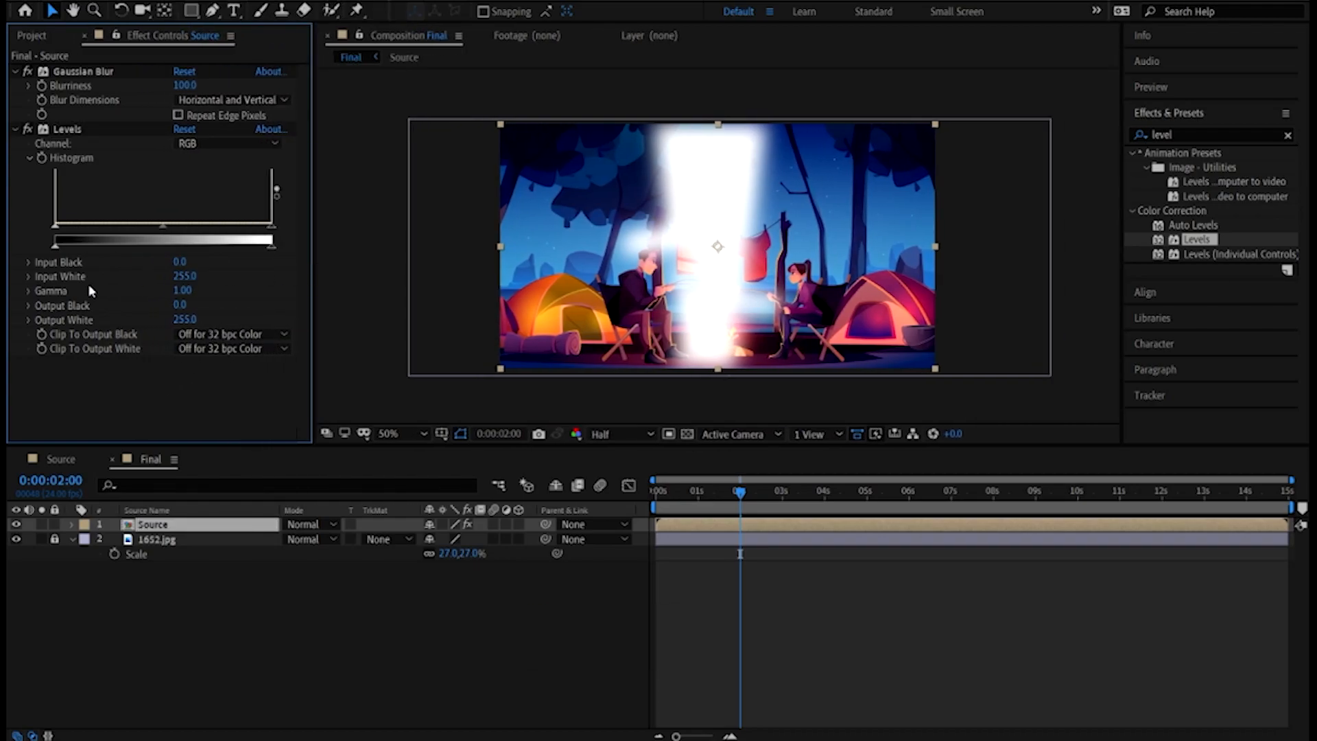
pyautogui.click(78, 131)
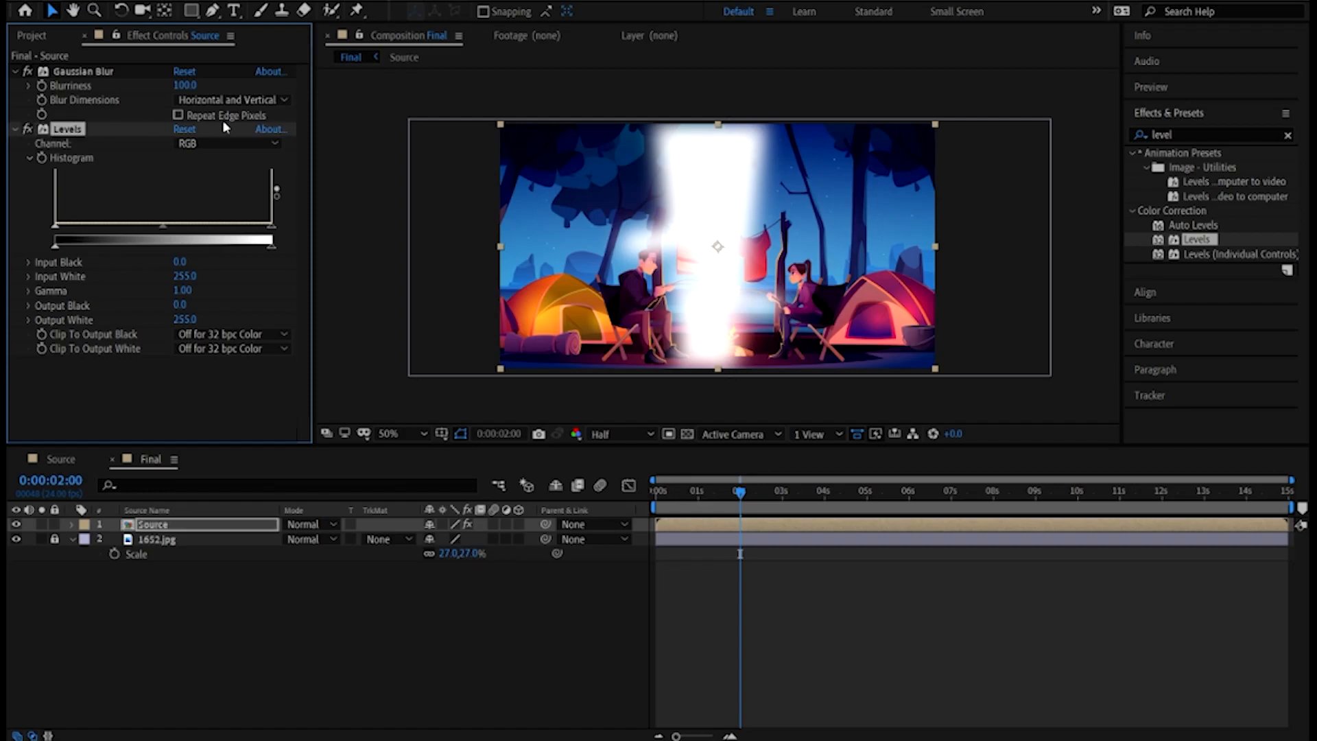
pyautogui.click(240, 143)
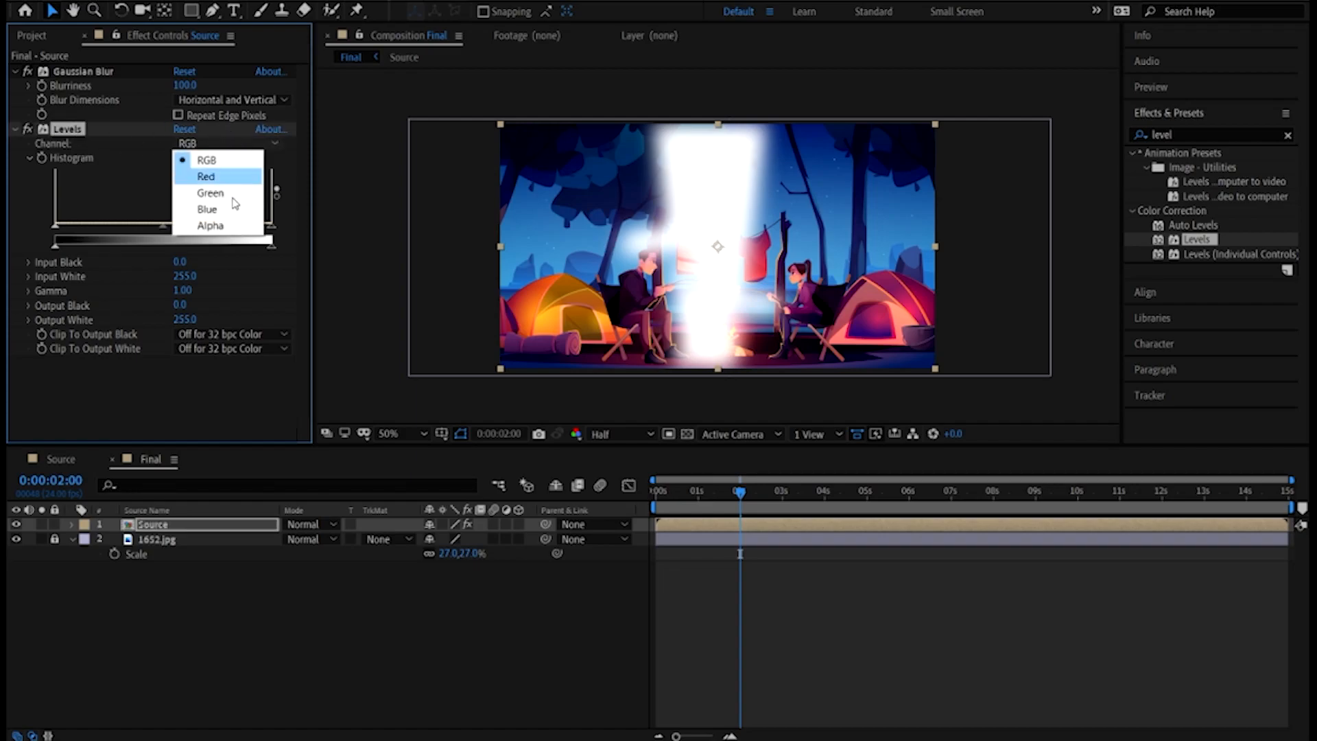
pyautogui.click(219, 224)
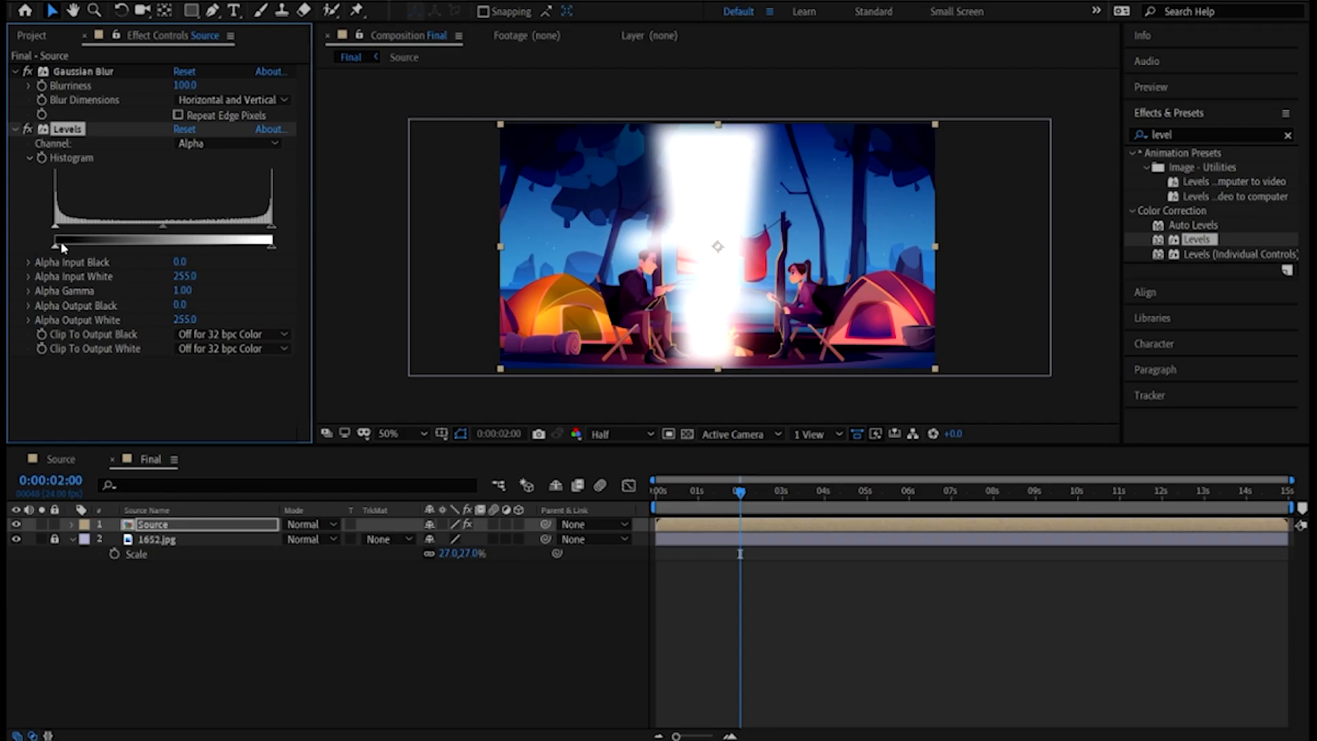
pyautogui.moveTo(58, 232); pyautogui.dragTo(151, 233)
pyautogui.moveTo(272, 232); pyautogui.dragTo(163, 233)
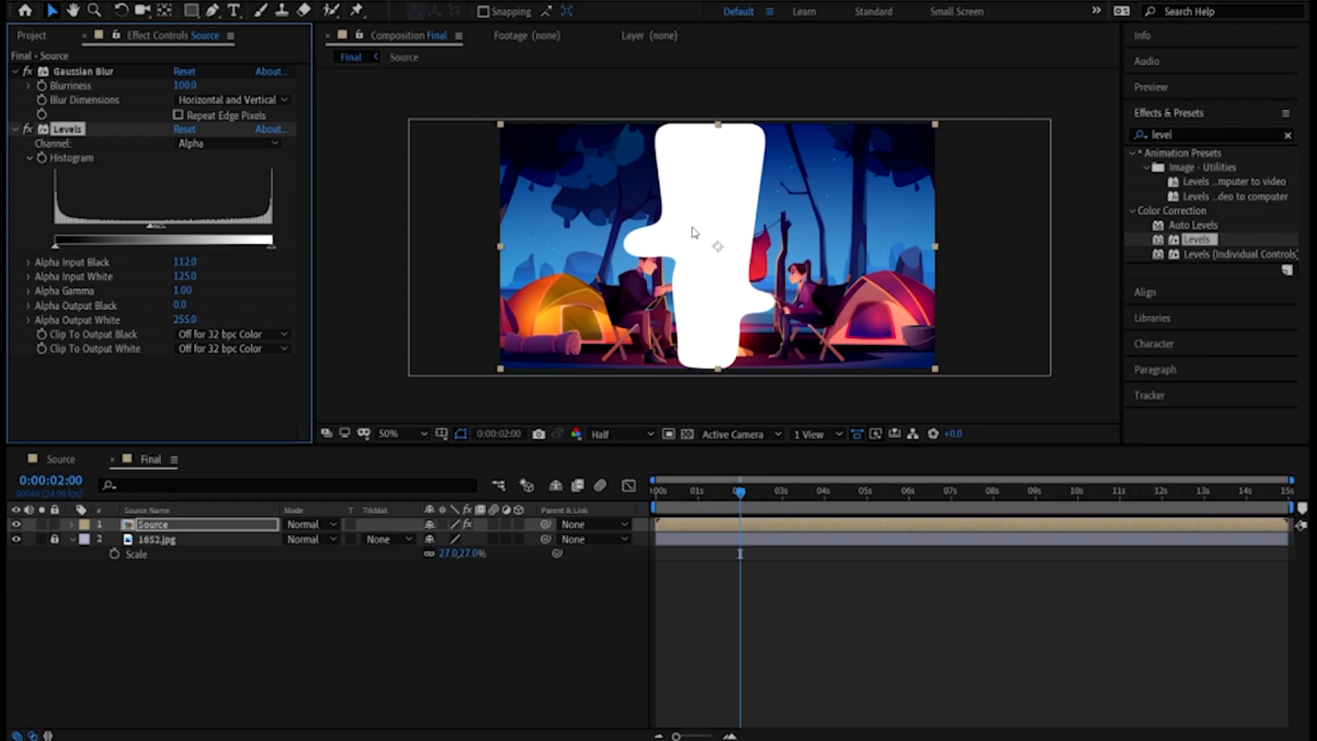
# Try a lower Gaussian Blur Blurriness of 91.4 on the Source layer and restore it to 100
pyautogui.click(198, 84)
pyautogui.moveTo(199, 84); pyautogui.dragTo(149, 108)
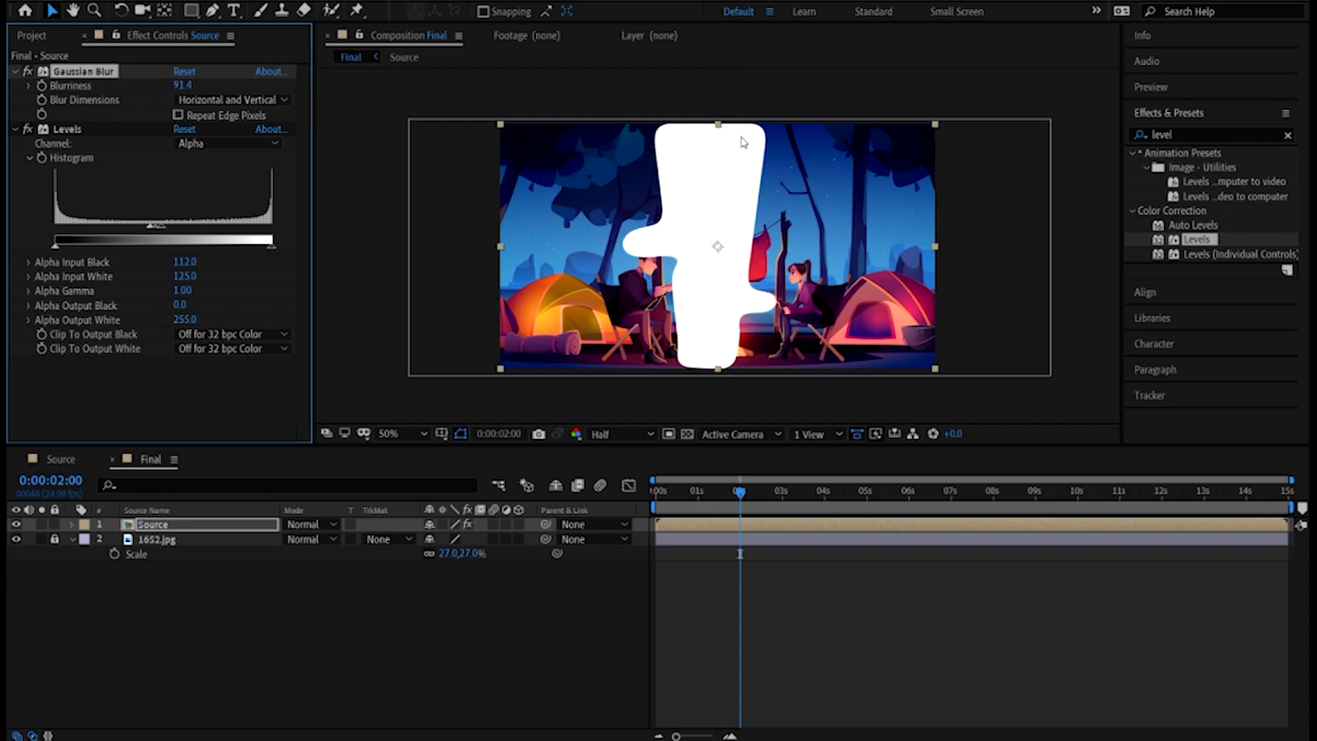
pyautogui.click(182, 85)
pyautogui.write('100')
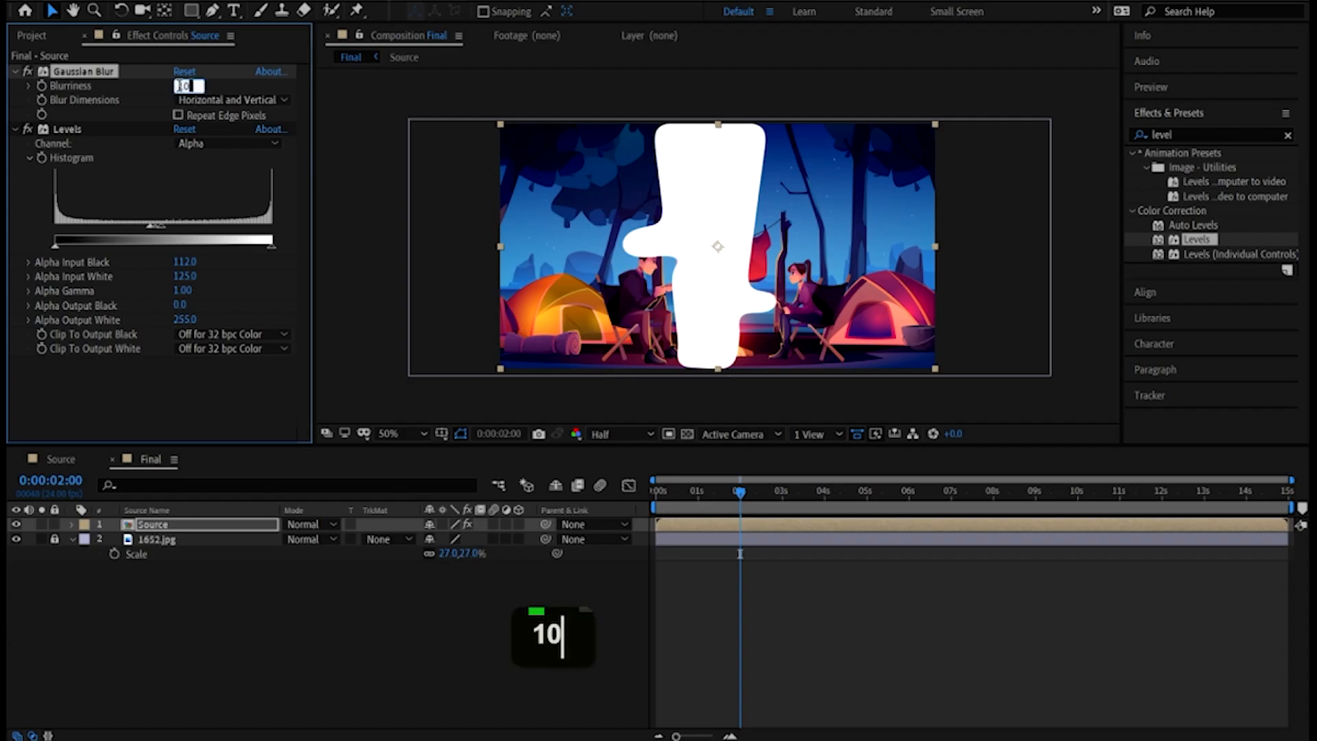
pyautogui.press('Return')
# Play the Final composition from 0:00:00:00 to examine how the smoothed smoke shapes move
pyautogui.moveTo(731, 495); pyautogui.dragTo(649, 504)
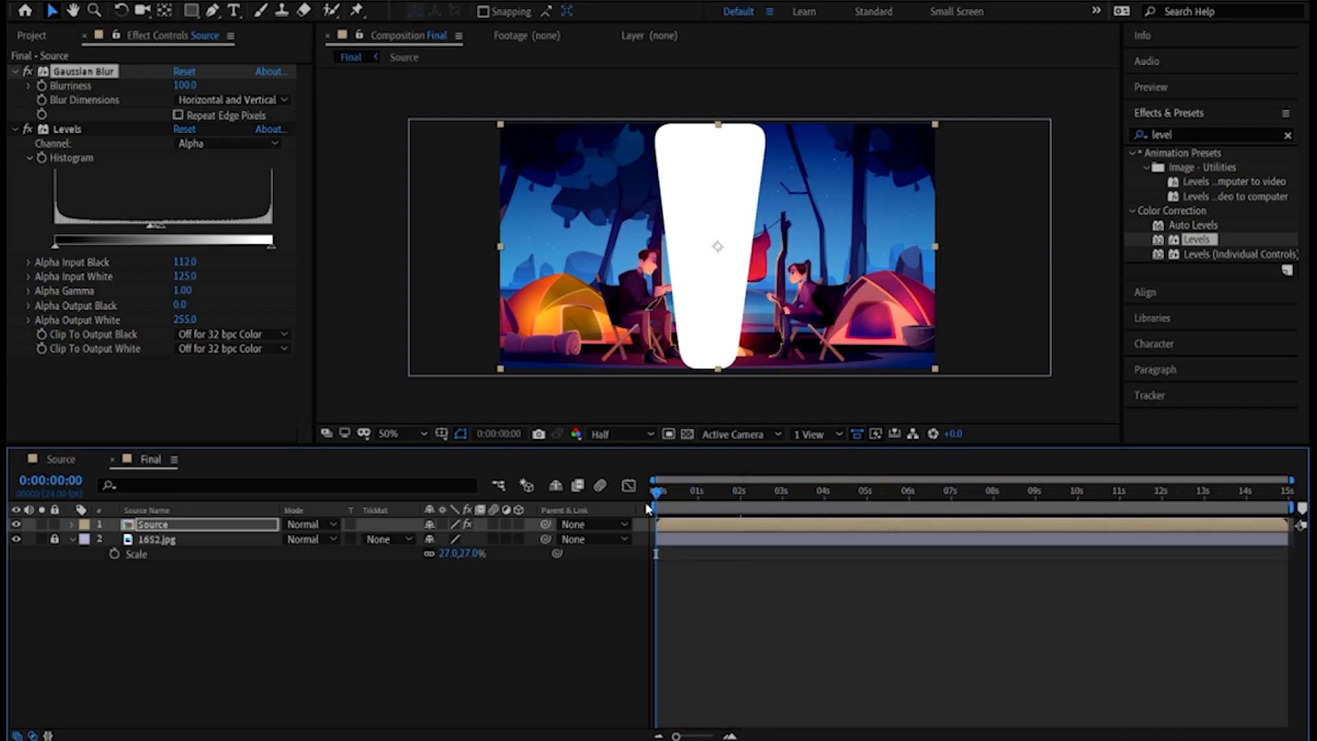
pyautogui.press('space')
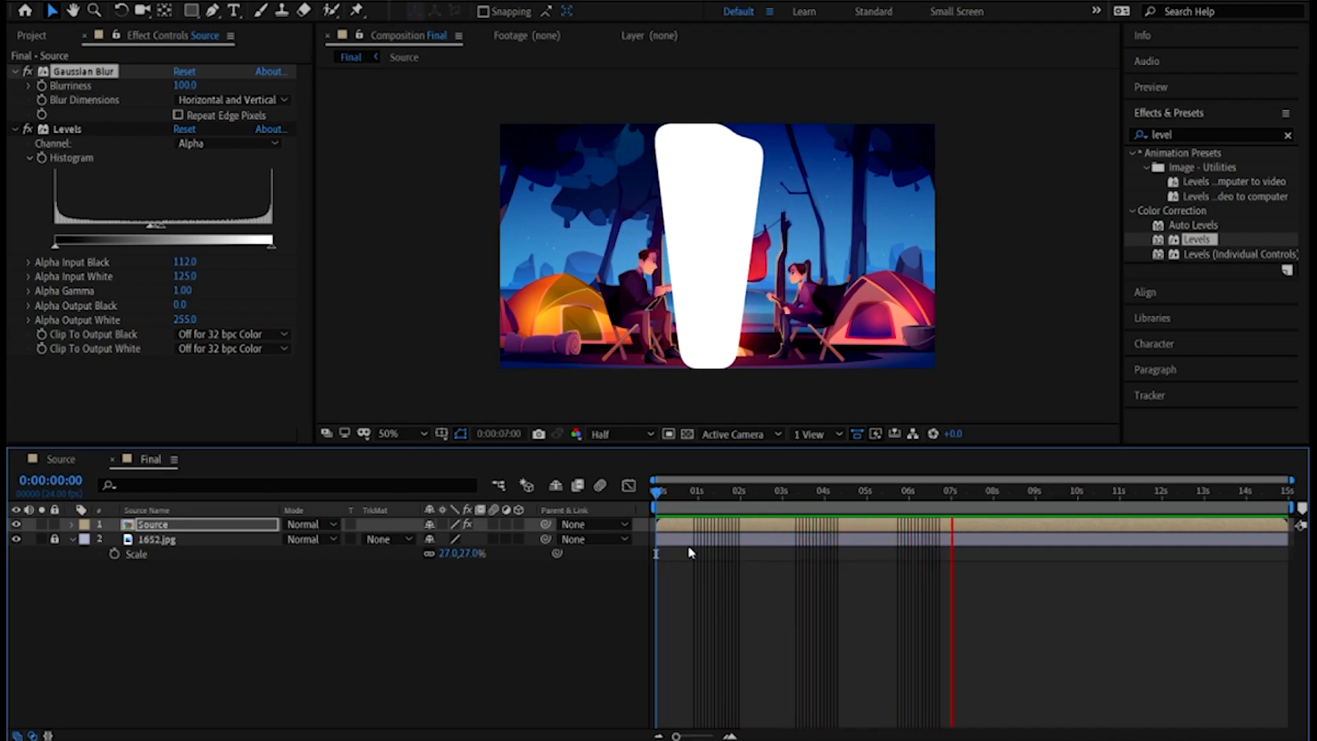
# Duplicate the Source layer in the Final composition and hide the lower copy
pyautogui.press('space')
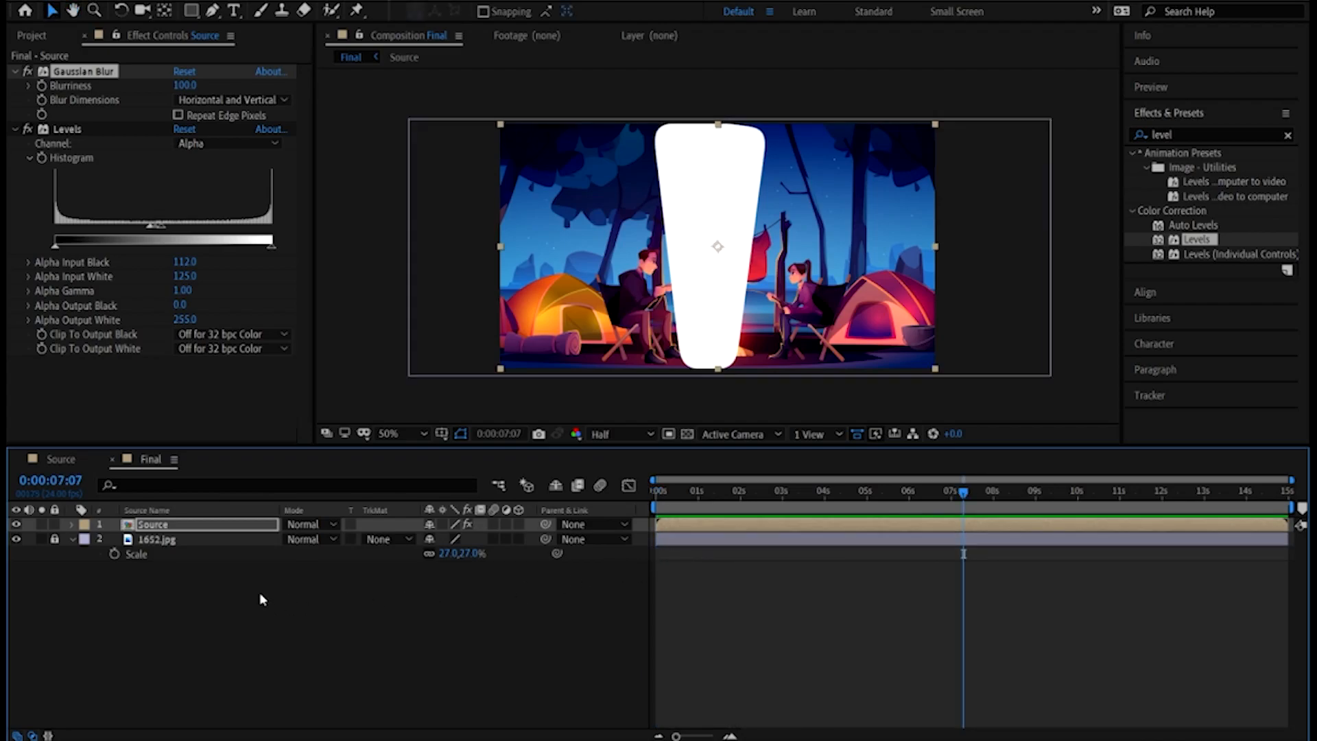
pyautogui.click(225, 531)
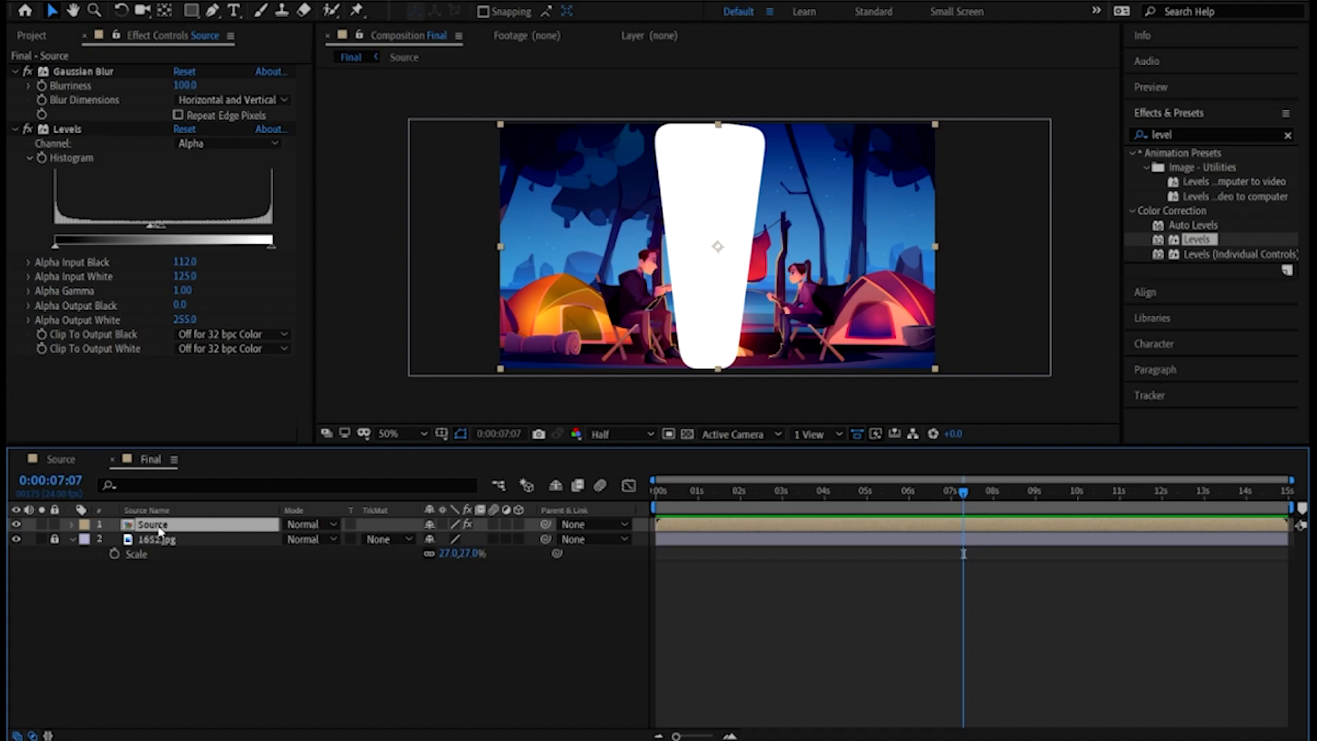
pyautogui.hotkey('ctrl', 'd')
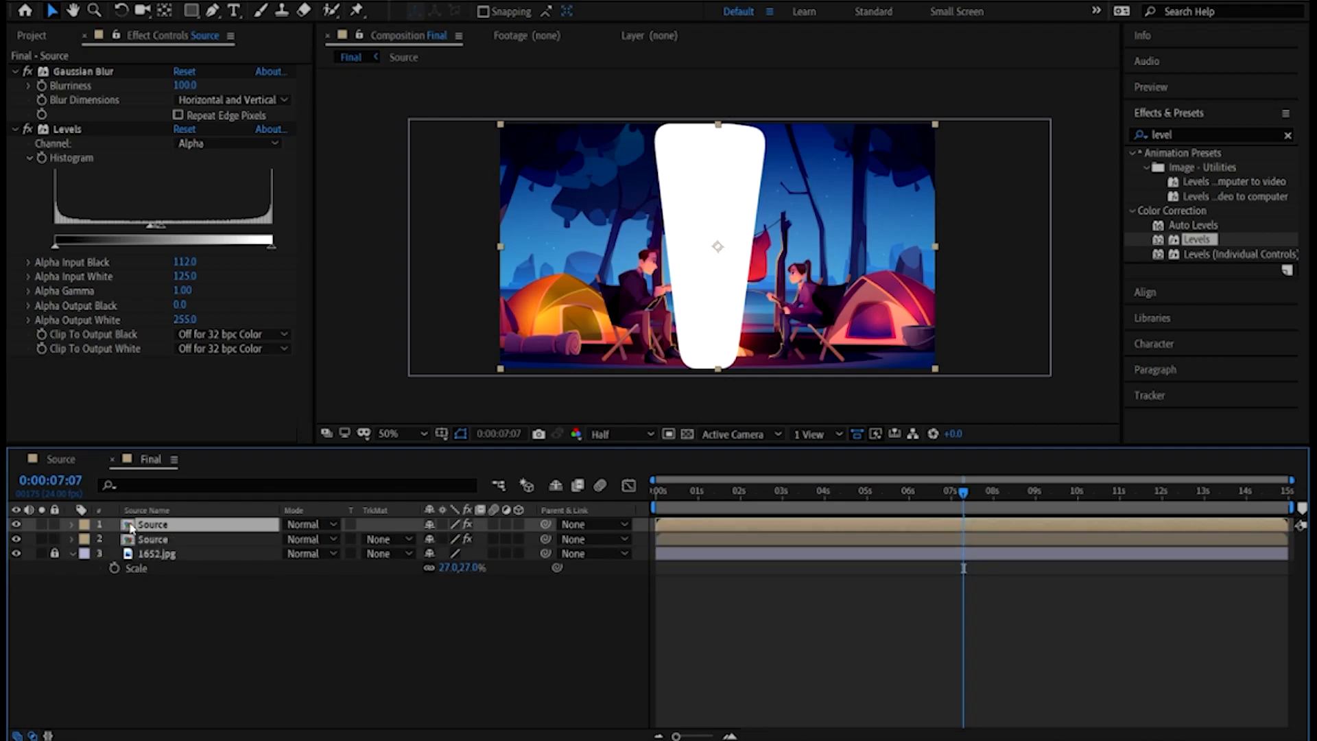
pyautogui.click(16, 539)
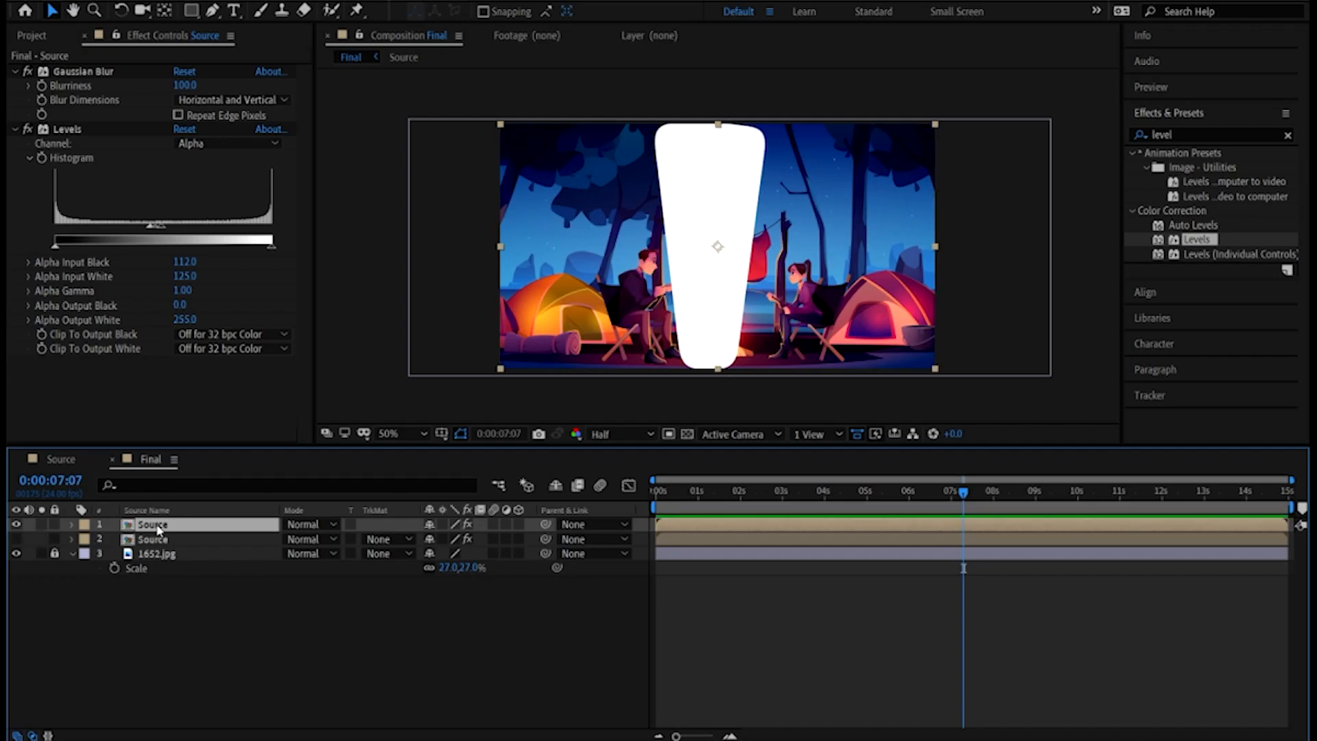
# Rename the upper Source copy as Line
pyautogui.rightClick(157, 529)
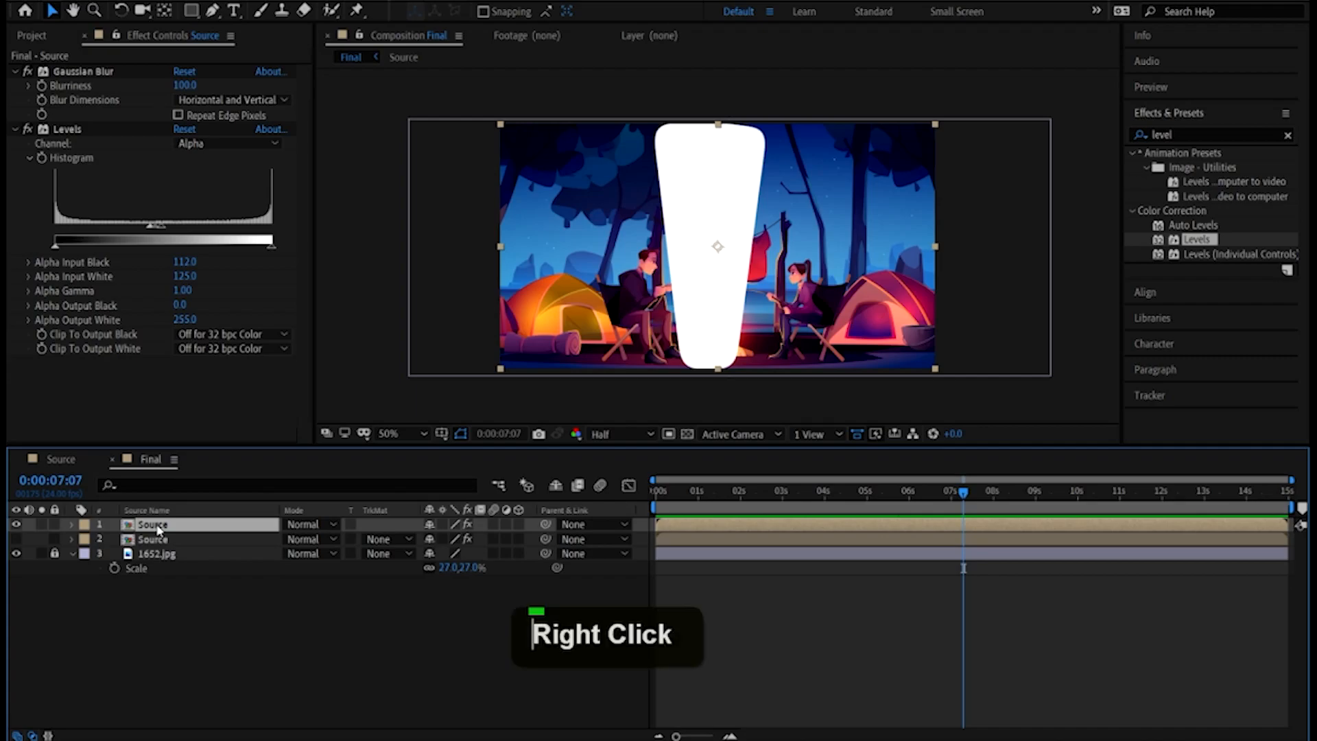
pyautogui.click(212, 515)
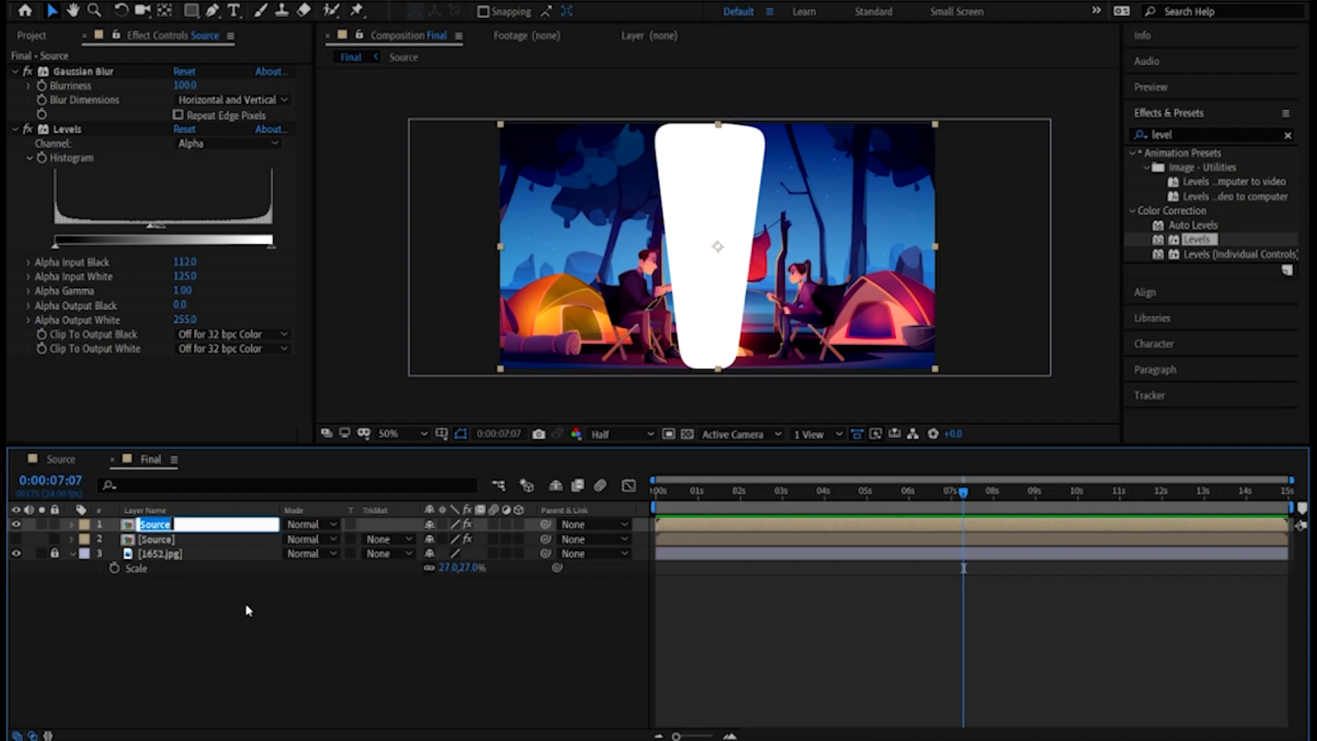
pyautogui.write('Line')
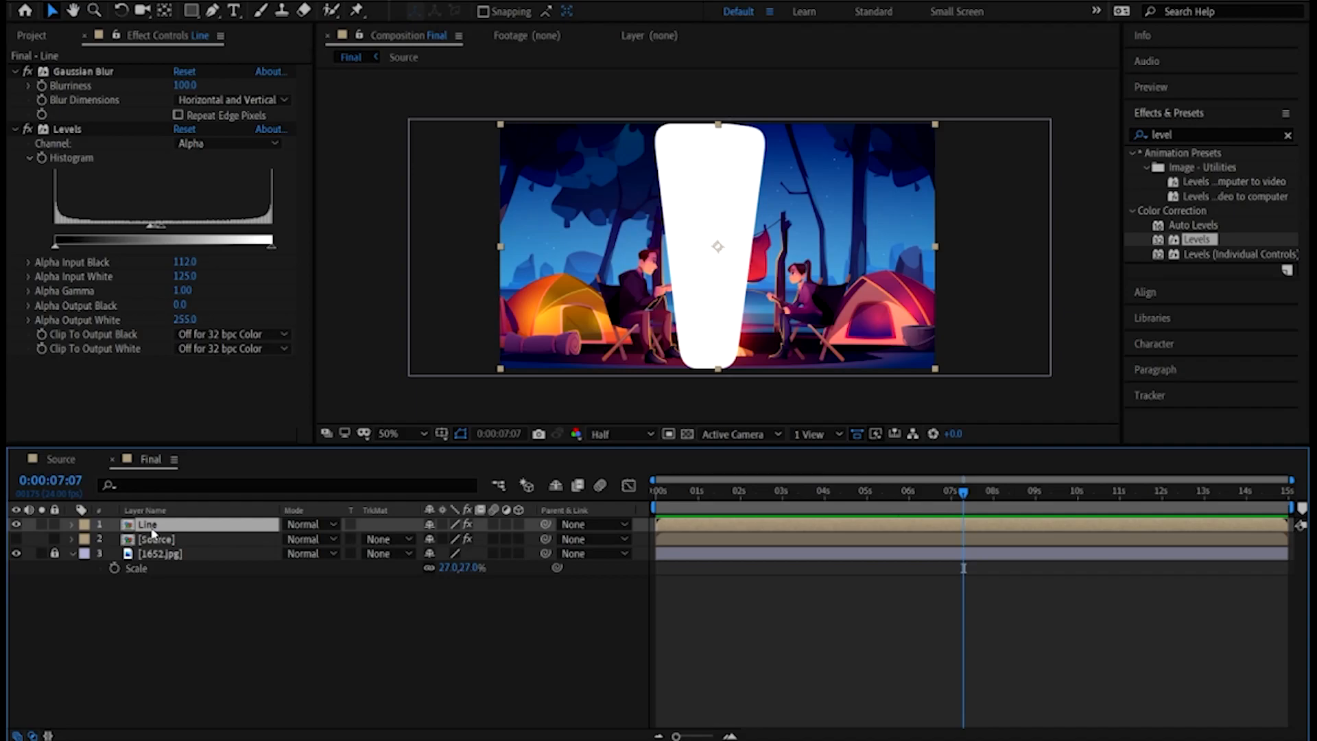
# Find the Vegas effect and apply it to the Line layer
pyautogui.click(1193, 135)
pyautogui.write('vega')
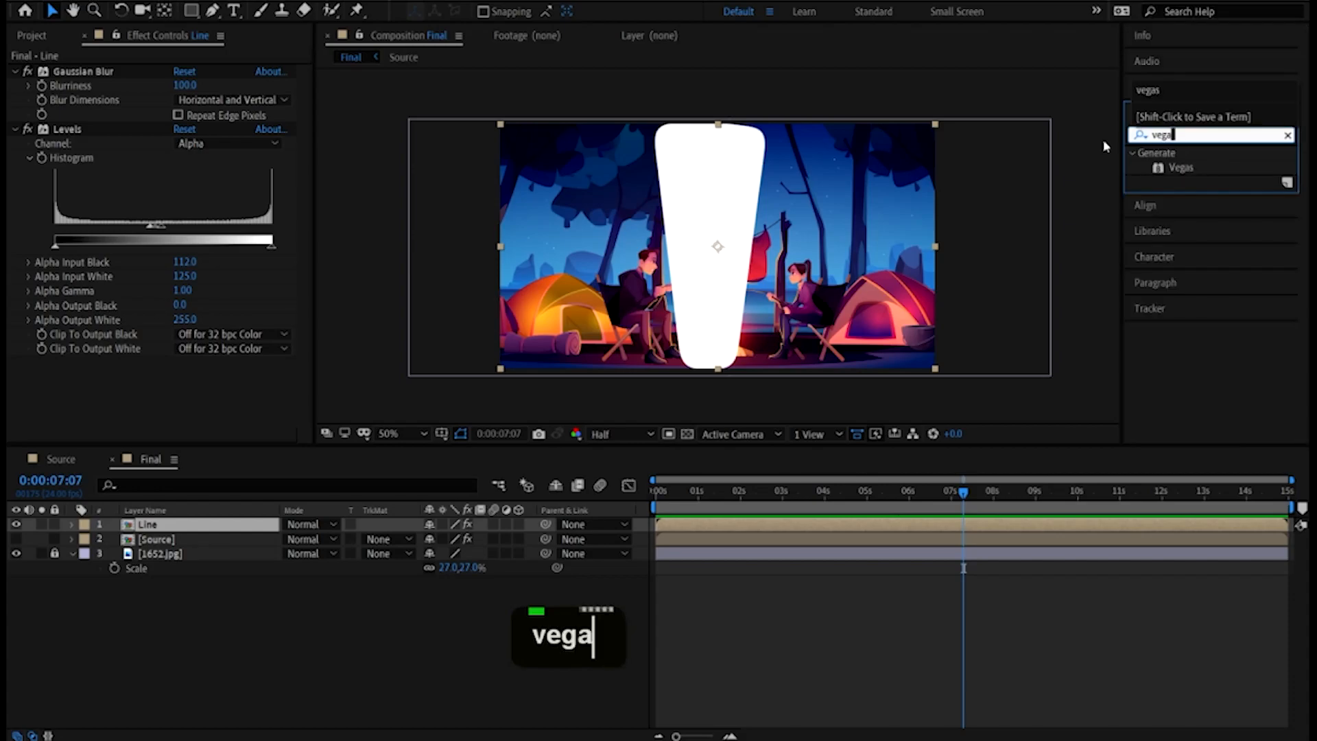
pyautogui.click(1184, 168)
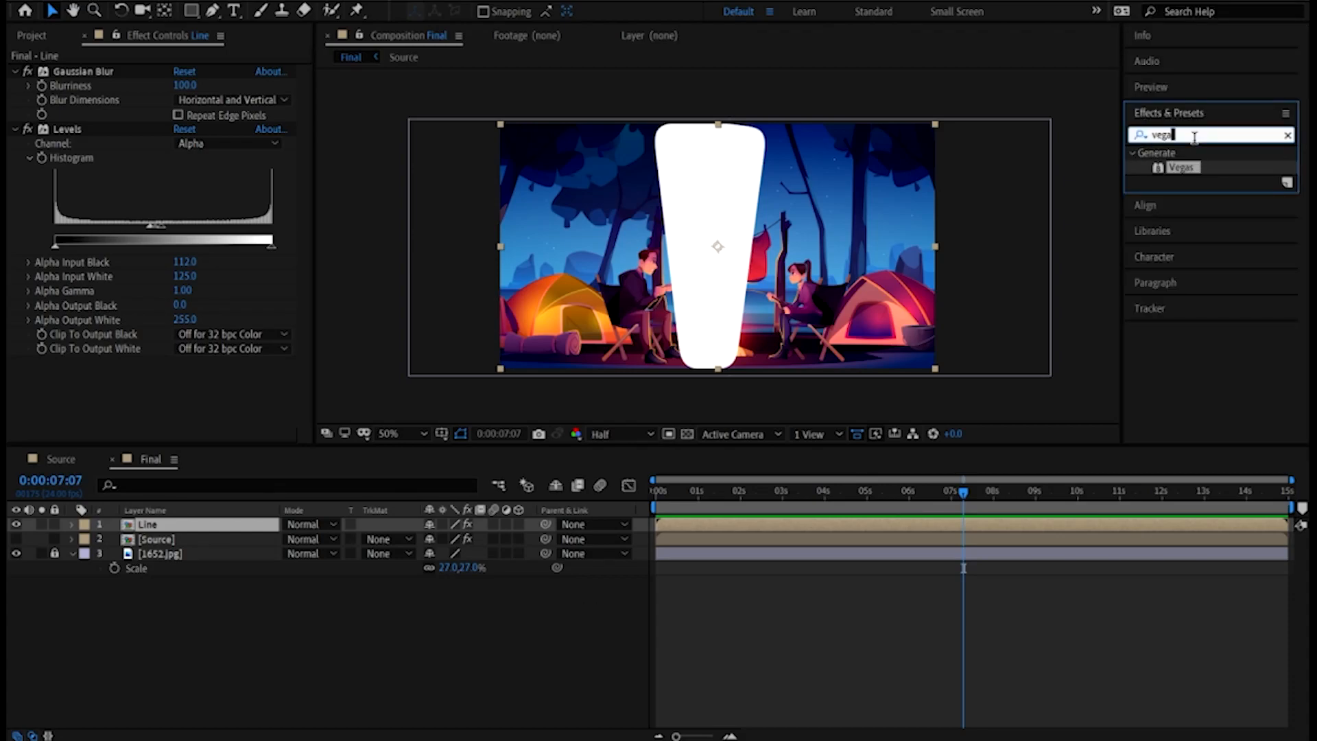
pyautogui.write('s')
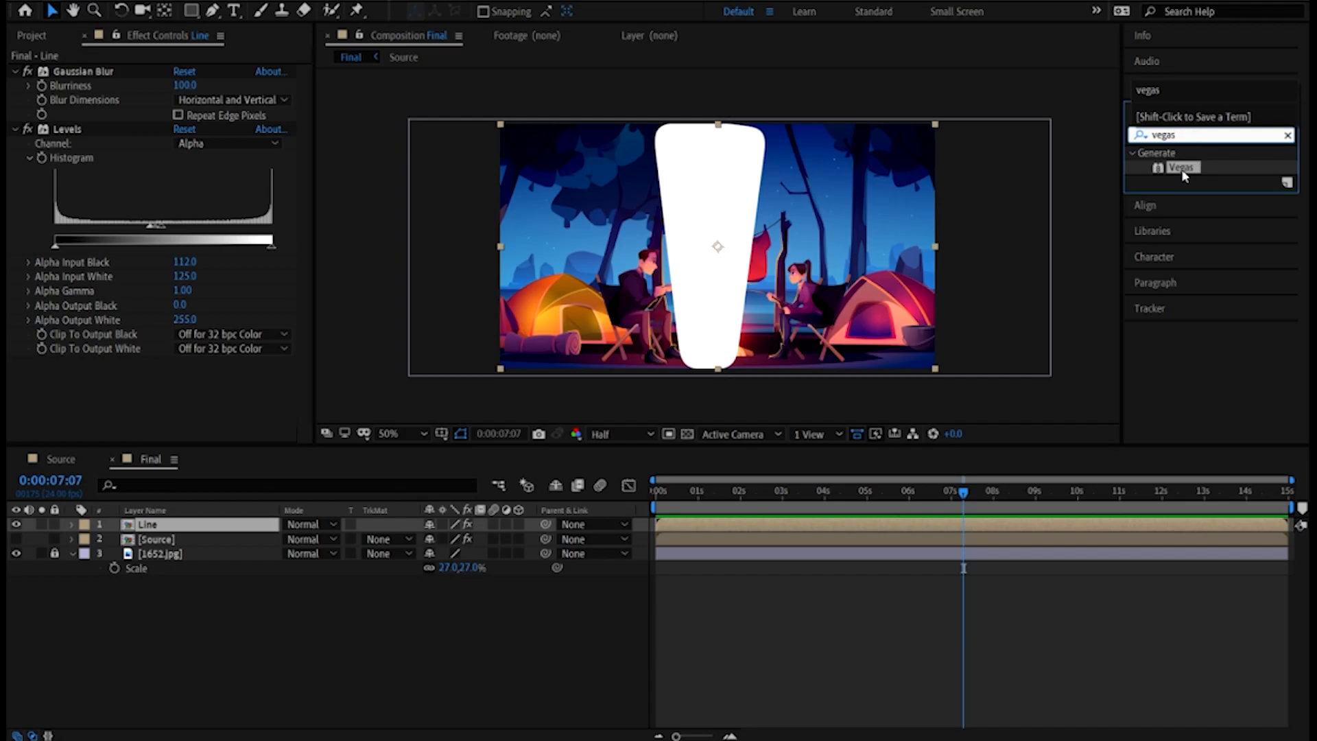
pyautogui.doubleClick(1181, 169)
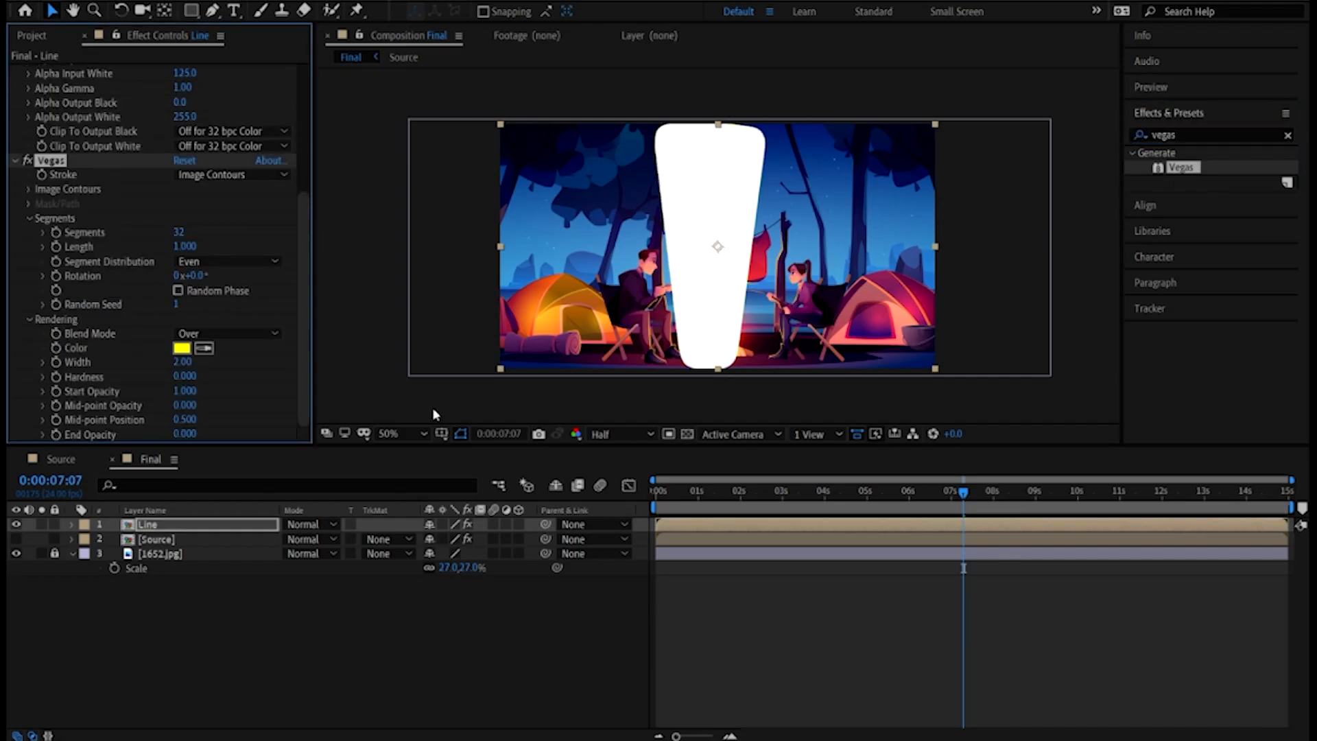
# Set the Vegas Blend Mode to Transparent and its Color to white (FFFFFF) on the Line layer
pyautogui.scroll(-1, 221, 301)
pyautogui.click(230, 331)
pyautogui.click(250, 349)
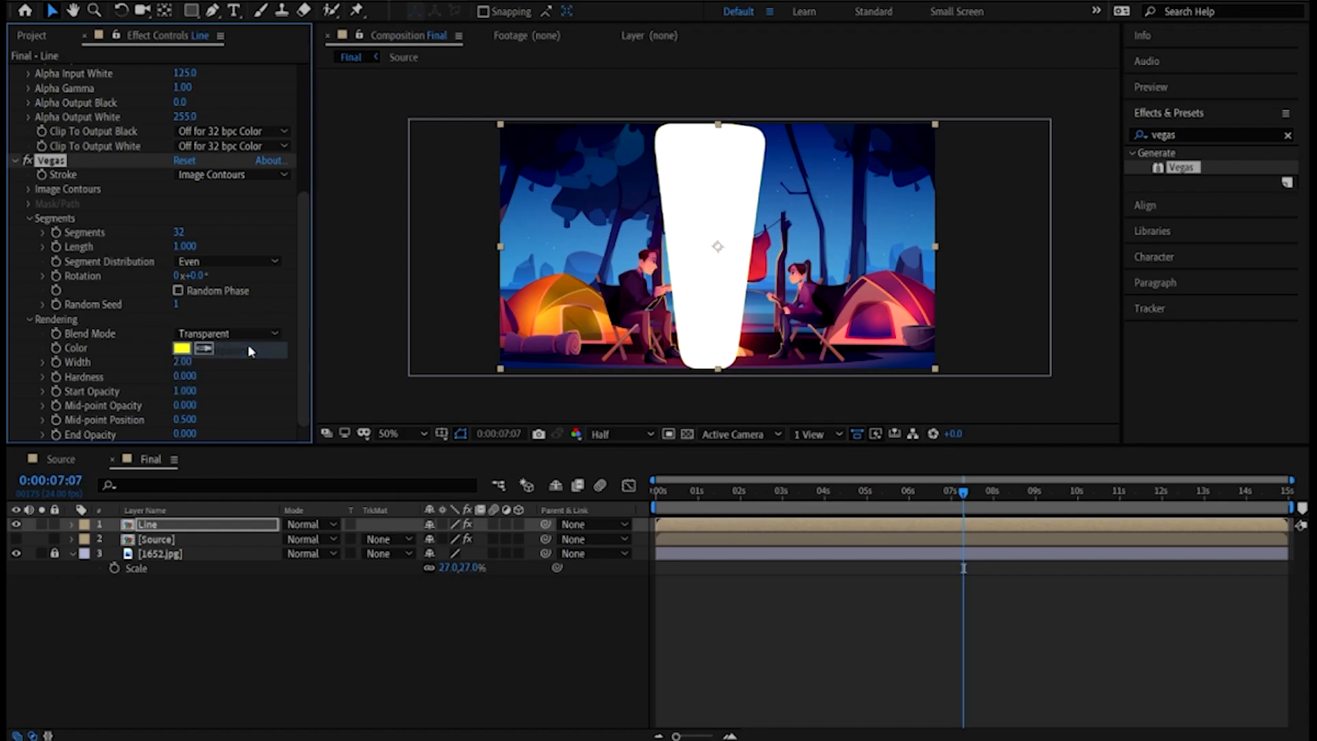
pyautogui.click(181, 349)
pyautogui.moveTo(144, 250); pyautogui.dragTo(23, 66)
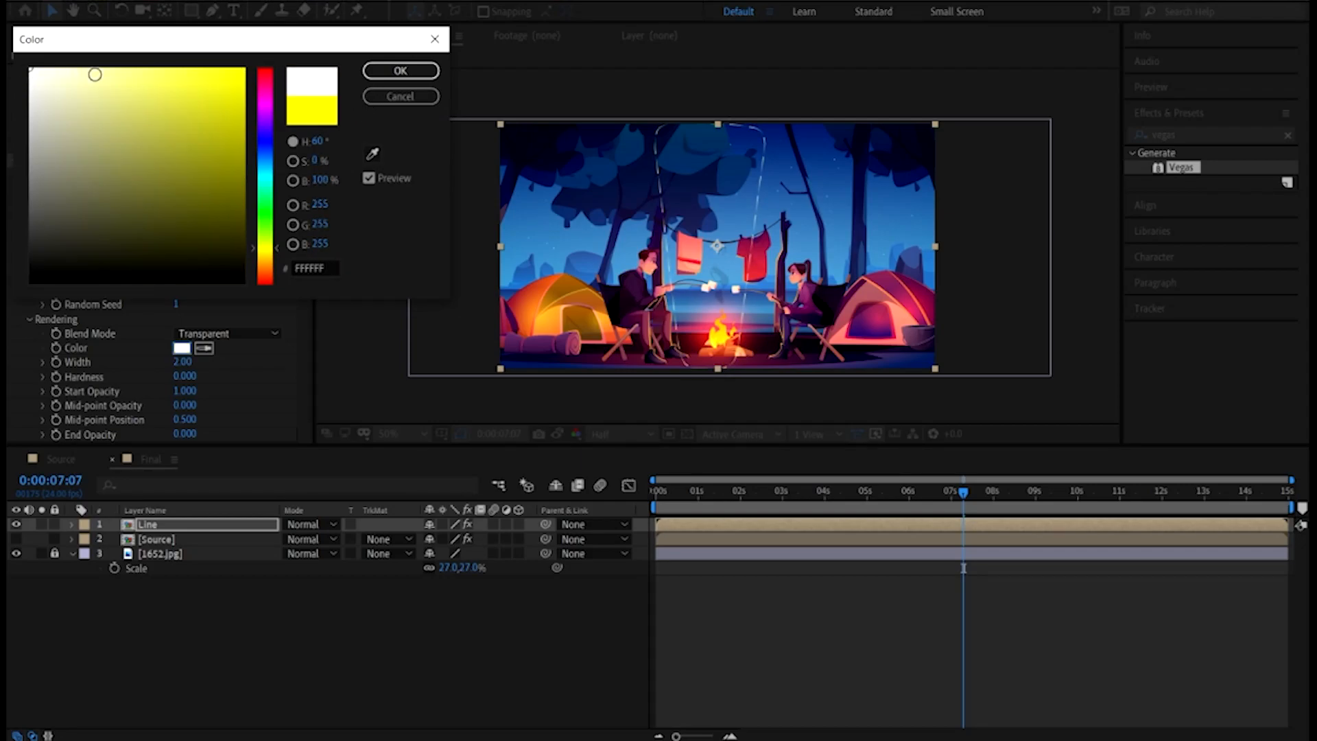
pyautogui.click(400, 71)
# Set the Vegas End Opacity to 1.000 on the Line layer
pyautogui.scroll(-1, 237, 411)
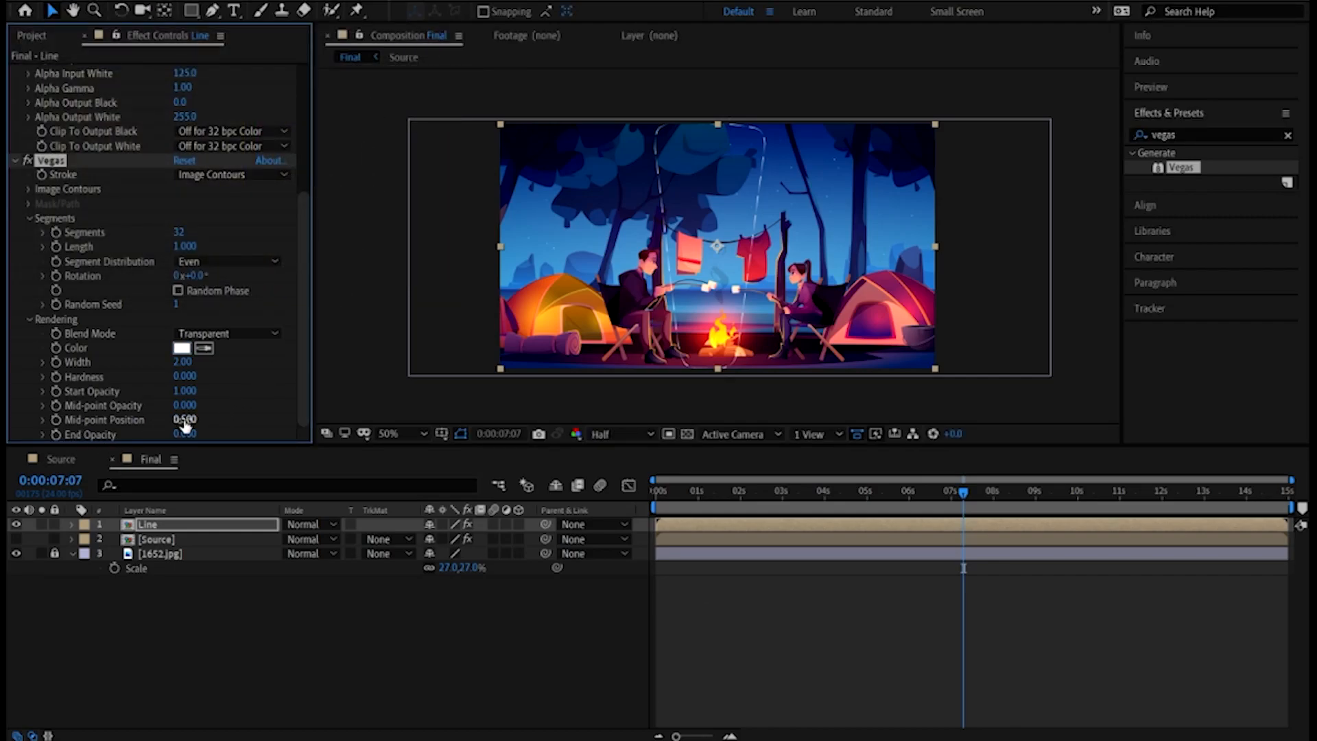
pyautogui.scroll(-2, 239, 431)
pyautogui.moveTo(184, 432); pyautogui.dragTo(389, 426)
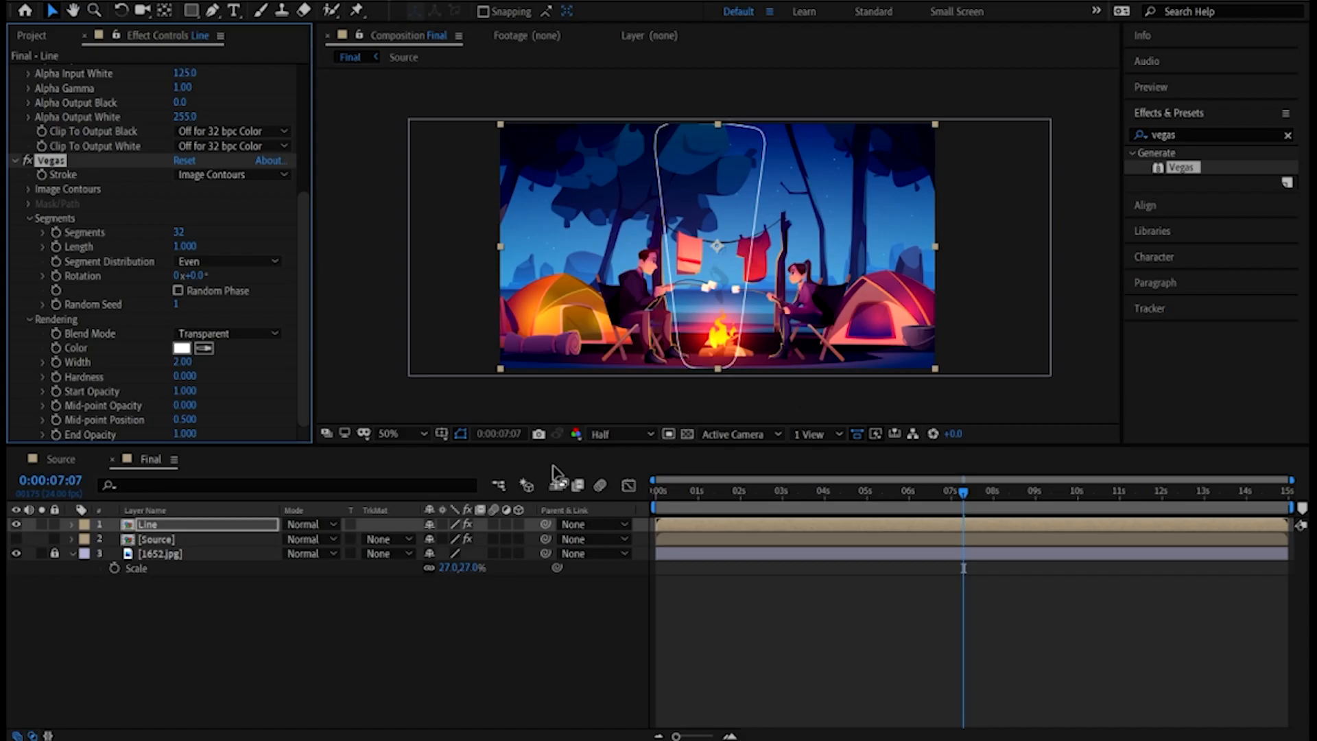
# Make the Source layer visible again and set its Opacity to 20%
pyautogui.click(154, 540)
pyautogui.click(15, 539)
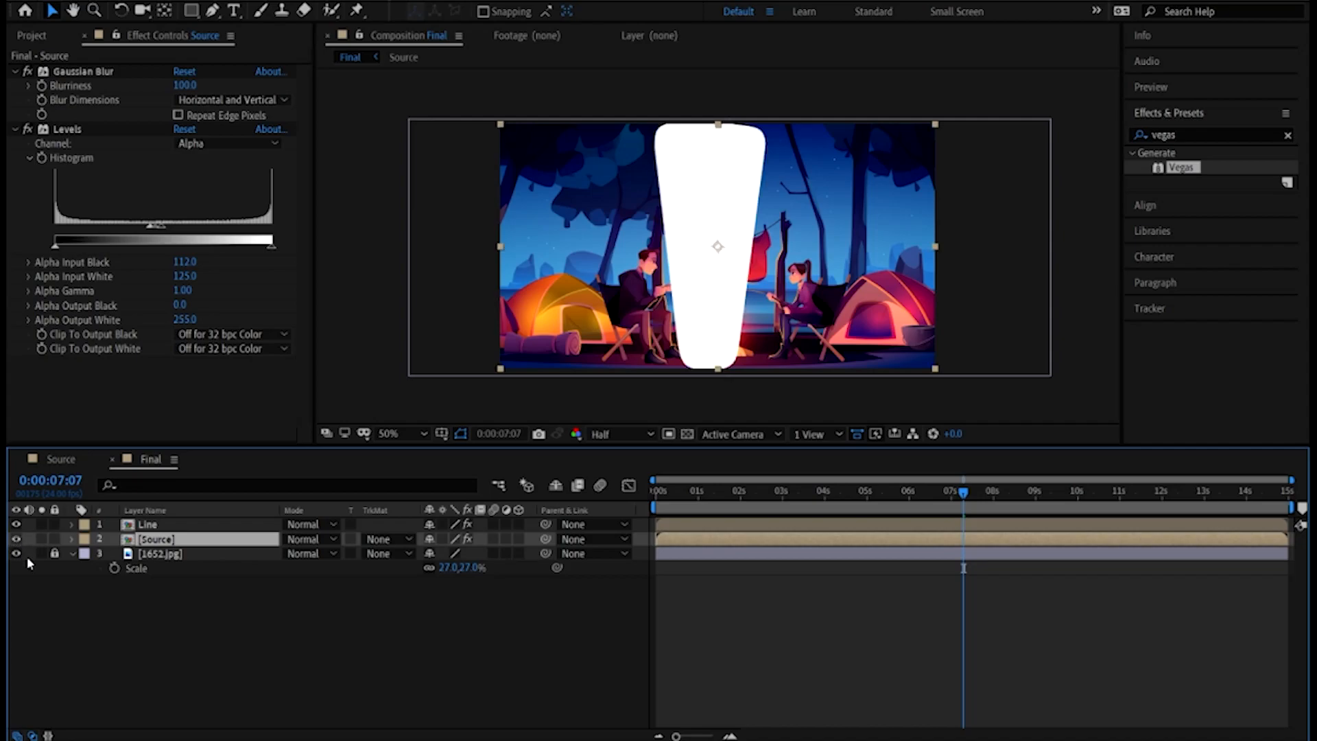
pyautogui.press('t')
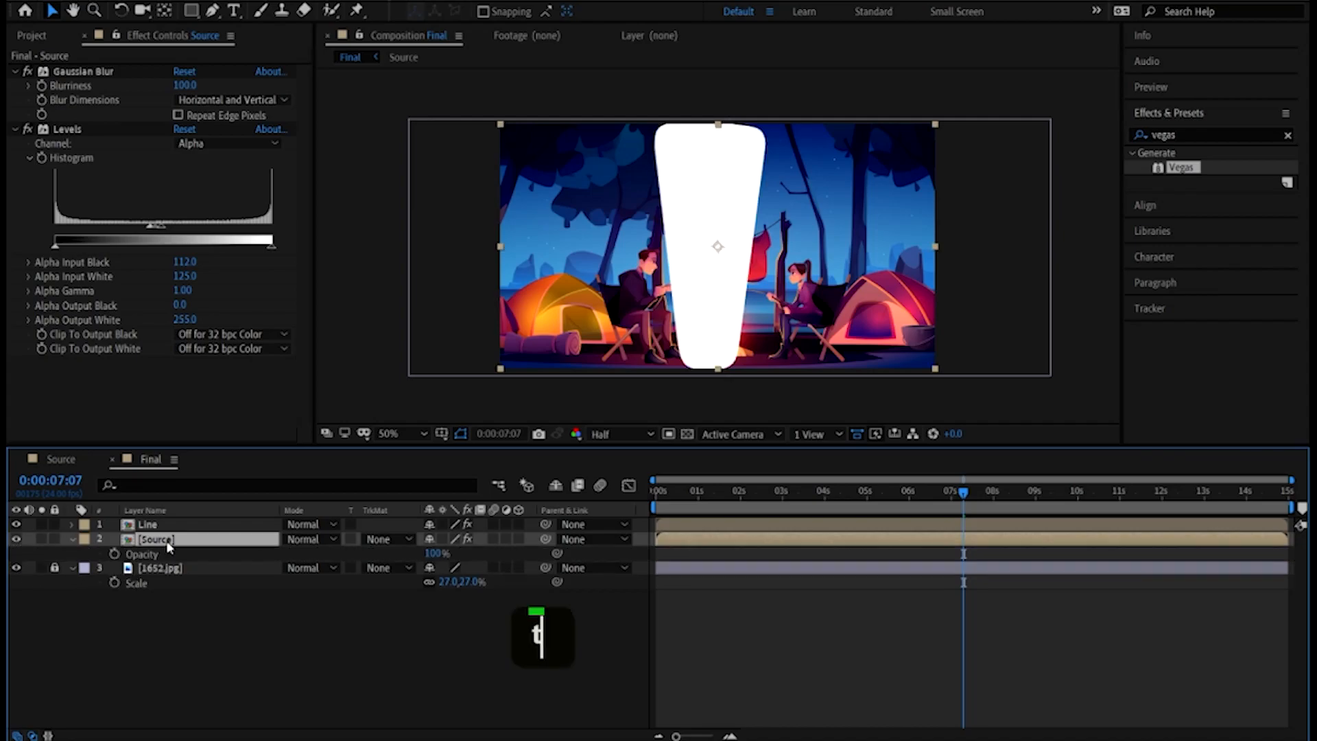
pyautogui.click(429, 553)
pyautogui.write('20')
pyautogui.press('Return')
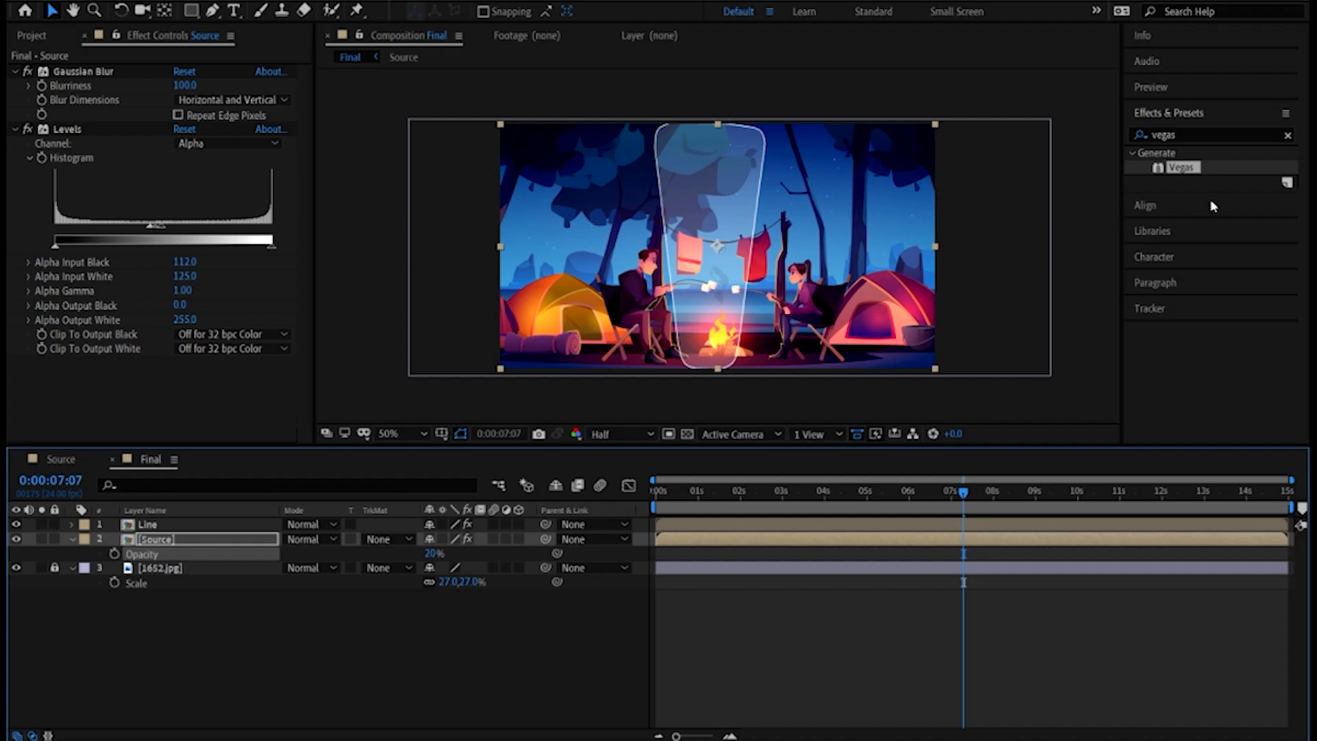
# Find the Gradient Ramp effect and apply it to the Source layer
pyautogui.moveTo(1212, 130); pyautogui.dragTo(1120, 135)
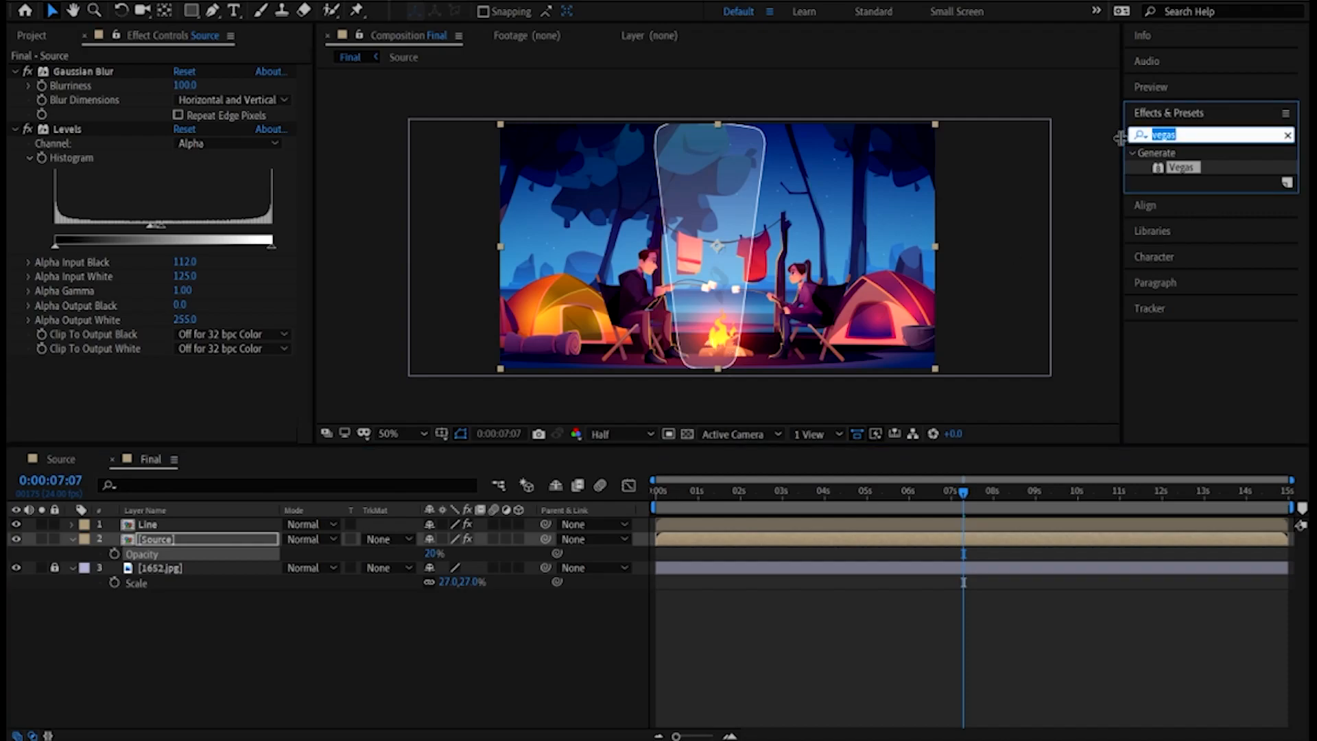
pyautogui.write('grade')
pyautogui.press('BackSpace')
pyautogui.write('o')
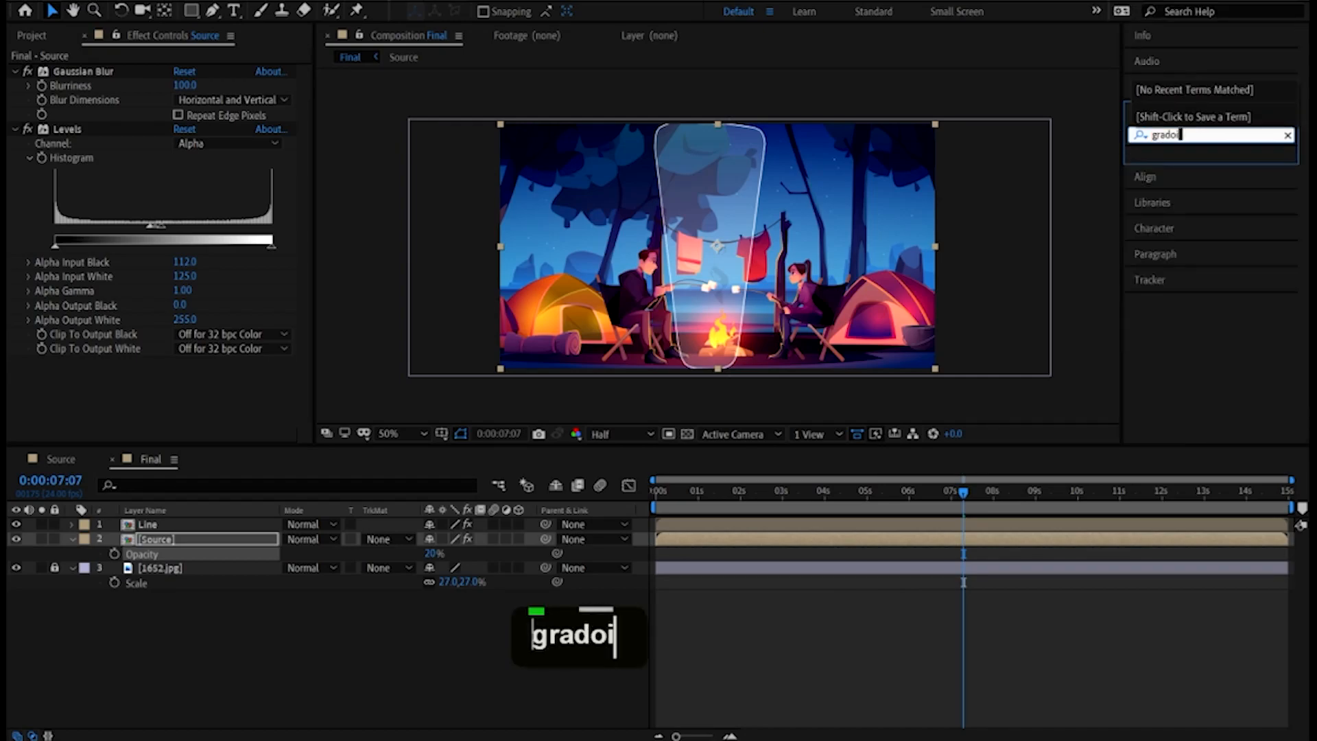
pyautogui.press('BackSpace')
pyautogui.write('ient')
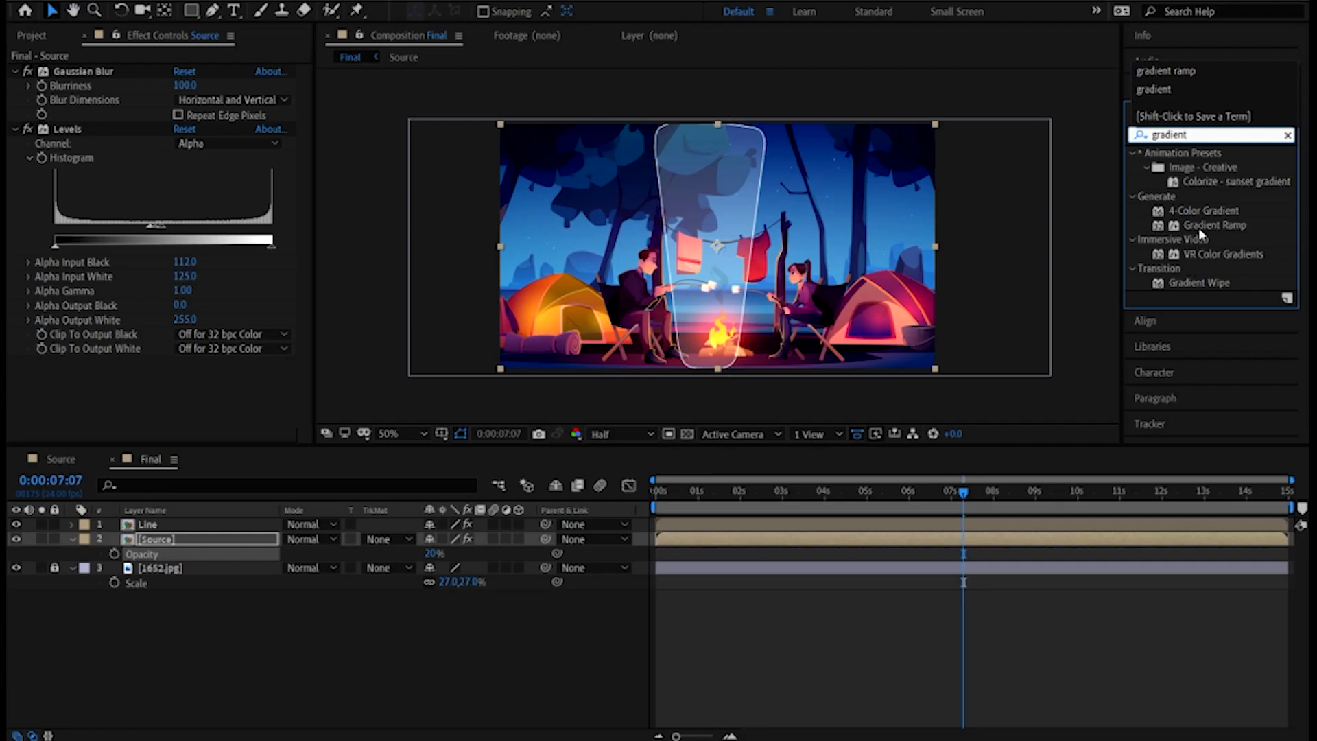
pyautogui.click(189, 542)
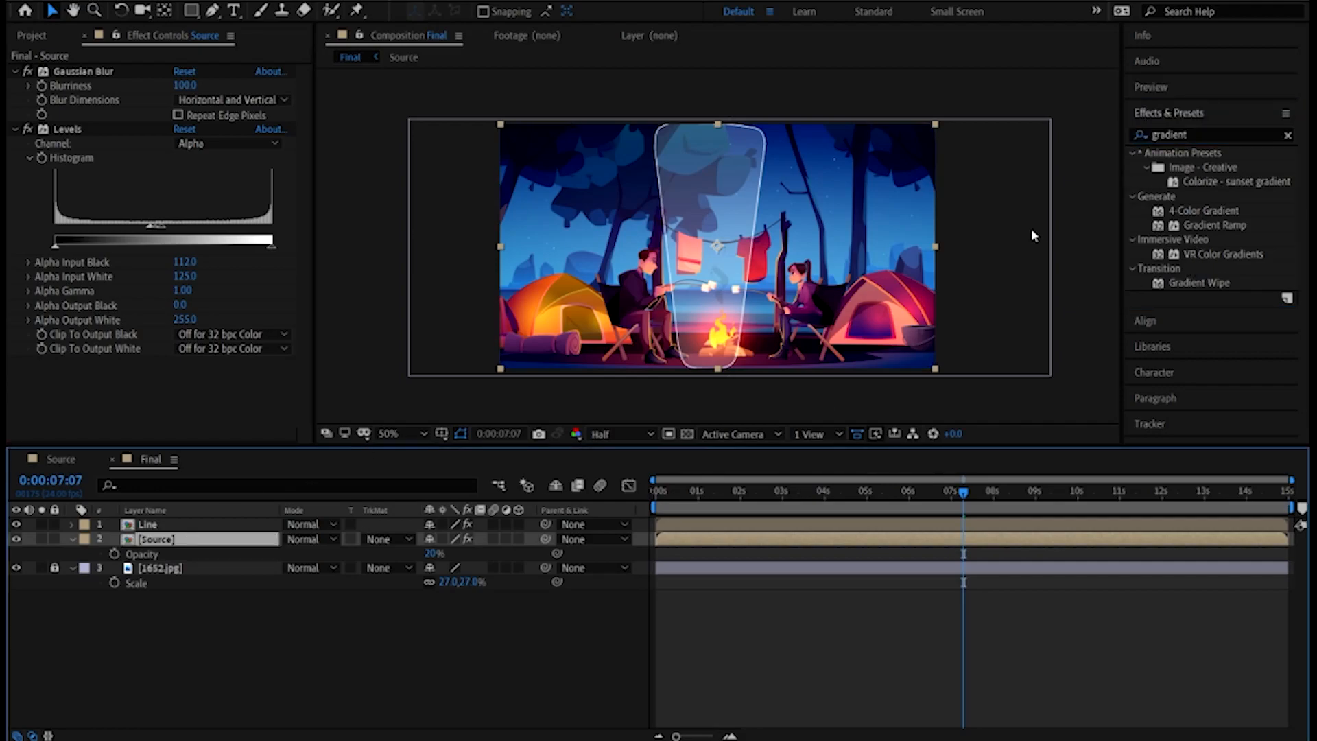
pyautogui.doubleClick(1226, 226)
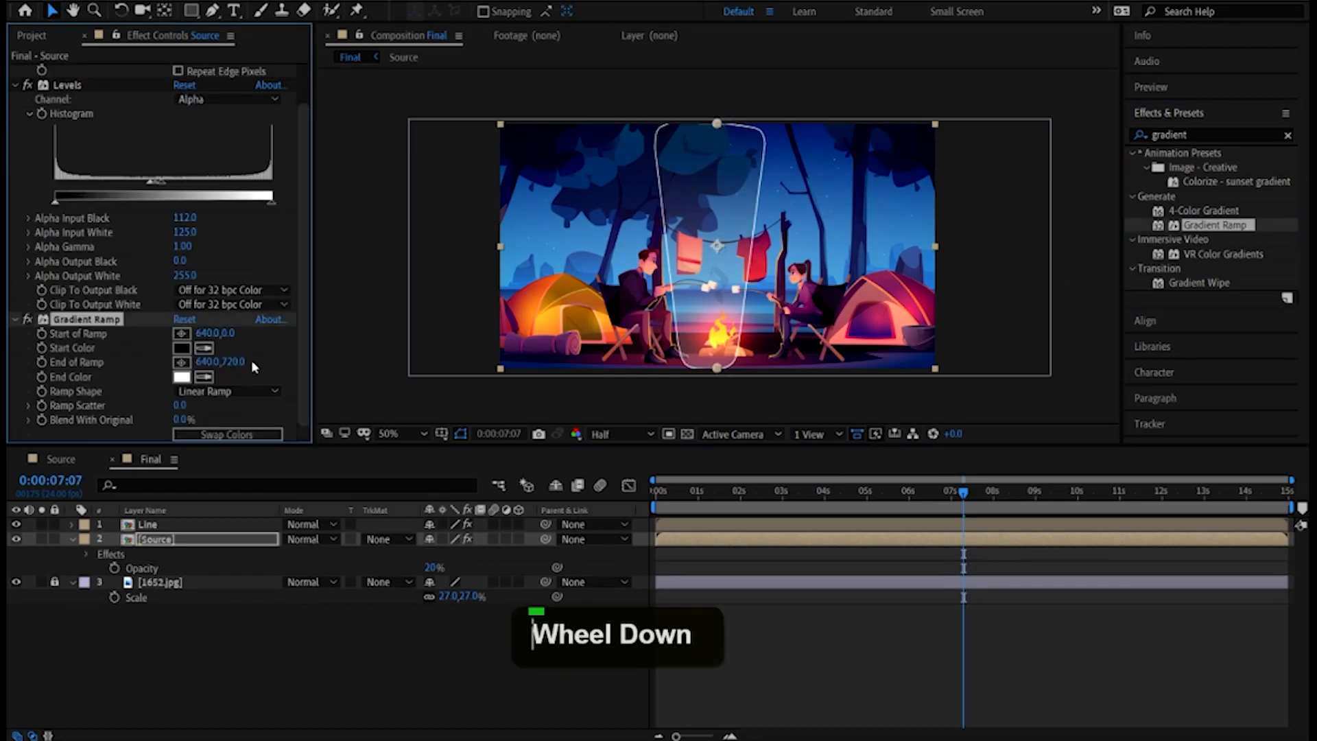
# Set the Gradient Ramp Start Color to white (FFFFFF) and End Color to red (FF0000)
pyautogui.click(206, 377)
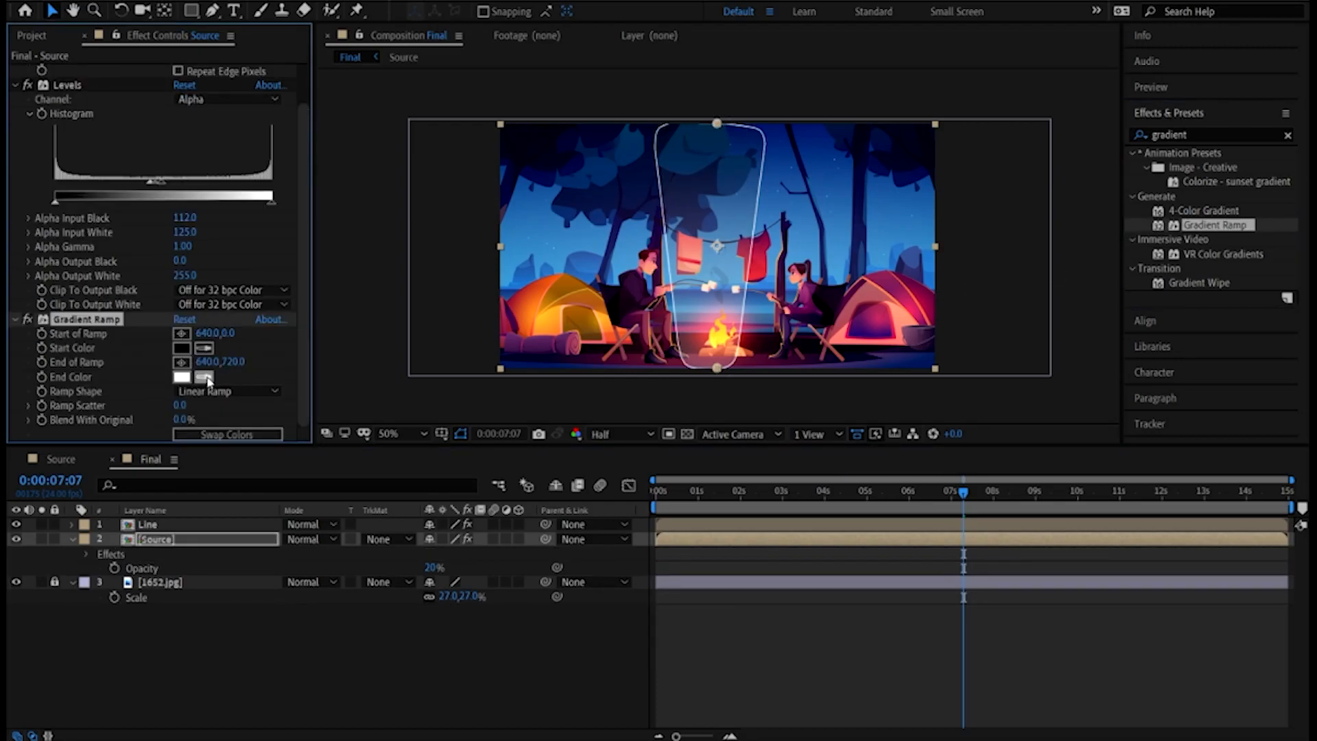
pyautogui.click(182, 349)
pyautogui.click(31, 69)
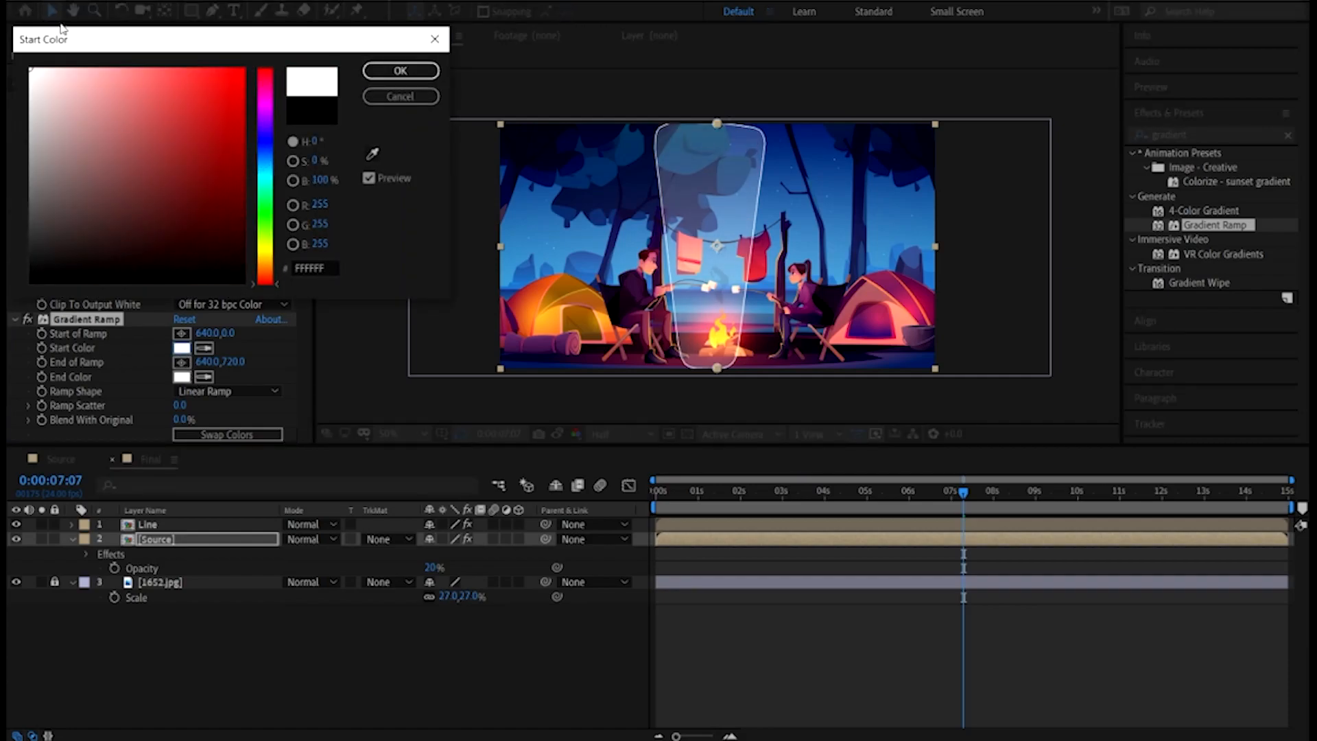
pyautogui.click(400, 70)
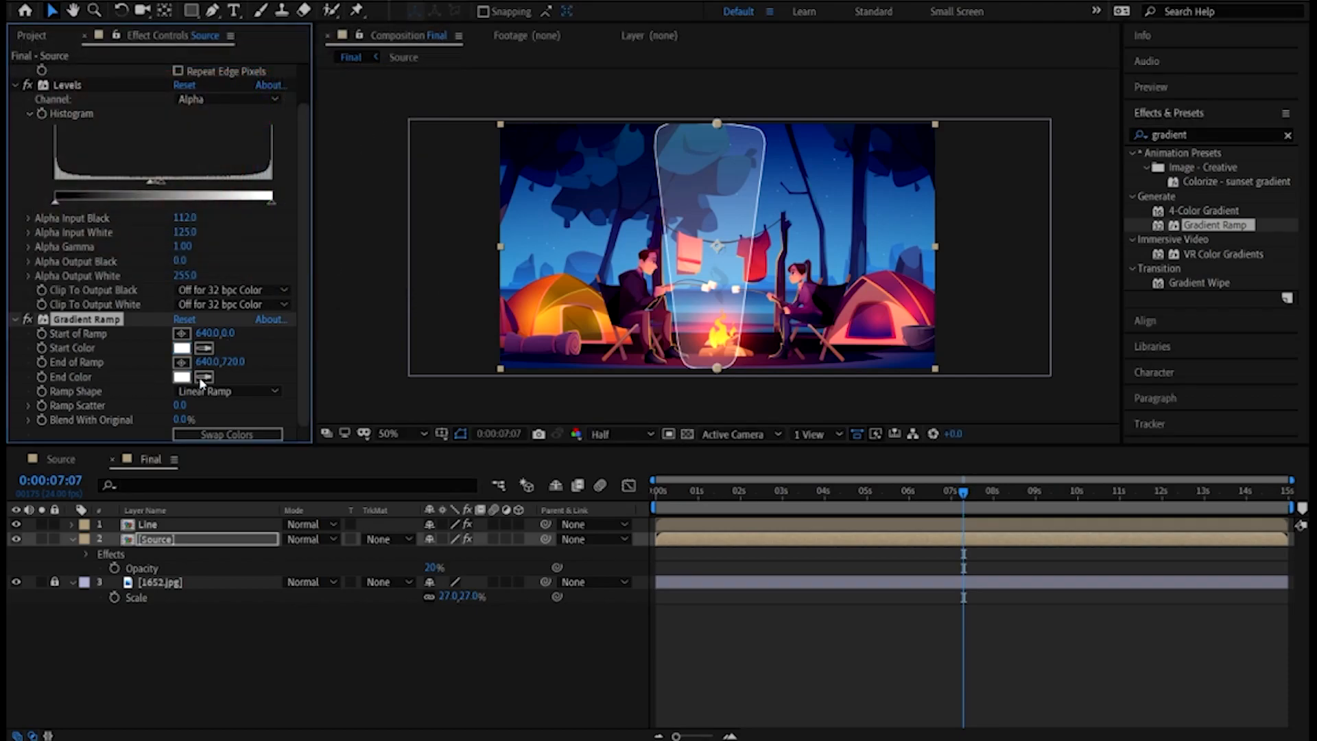
pyautogui.click(182, 380)
pyautogui.click(244, 68)
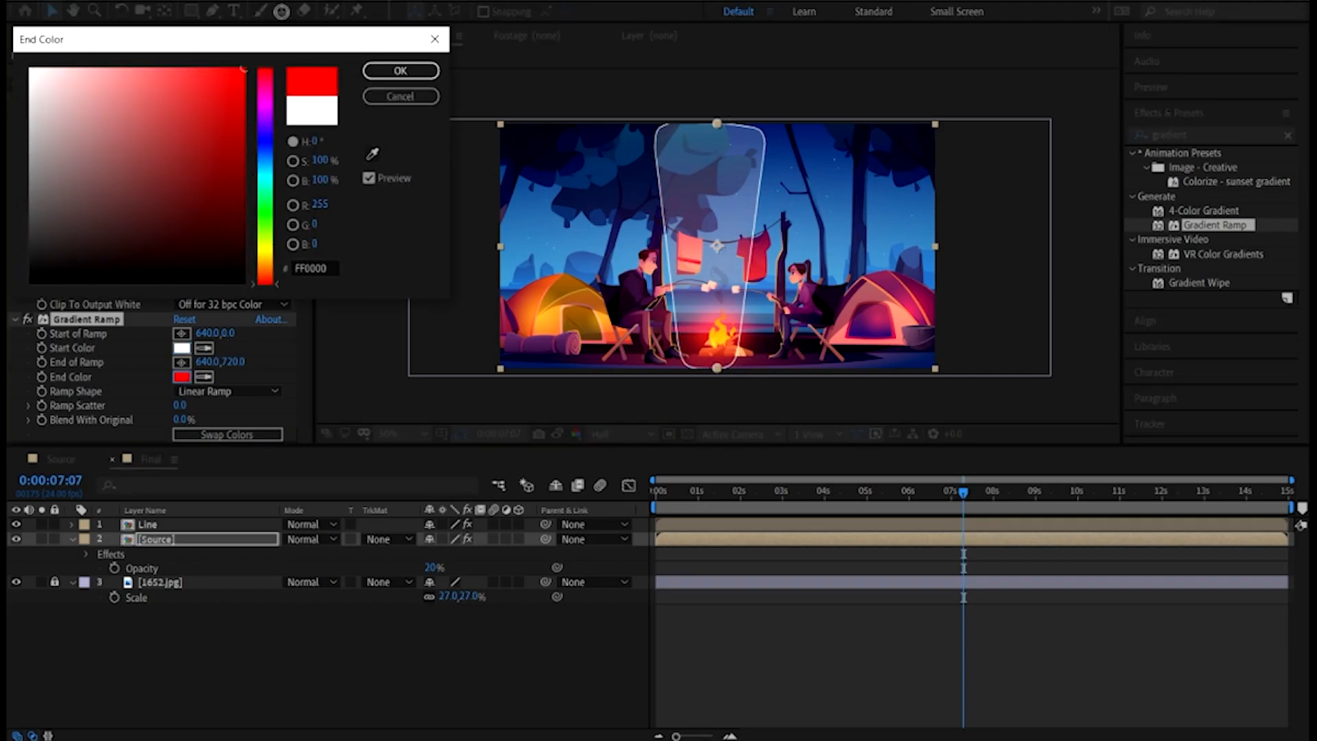
pyautogui.click(382, 72)
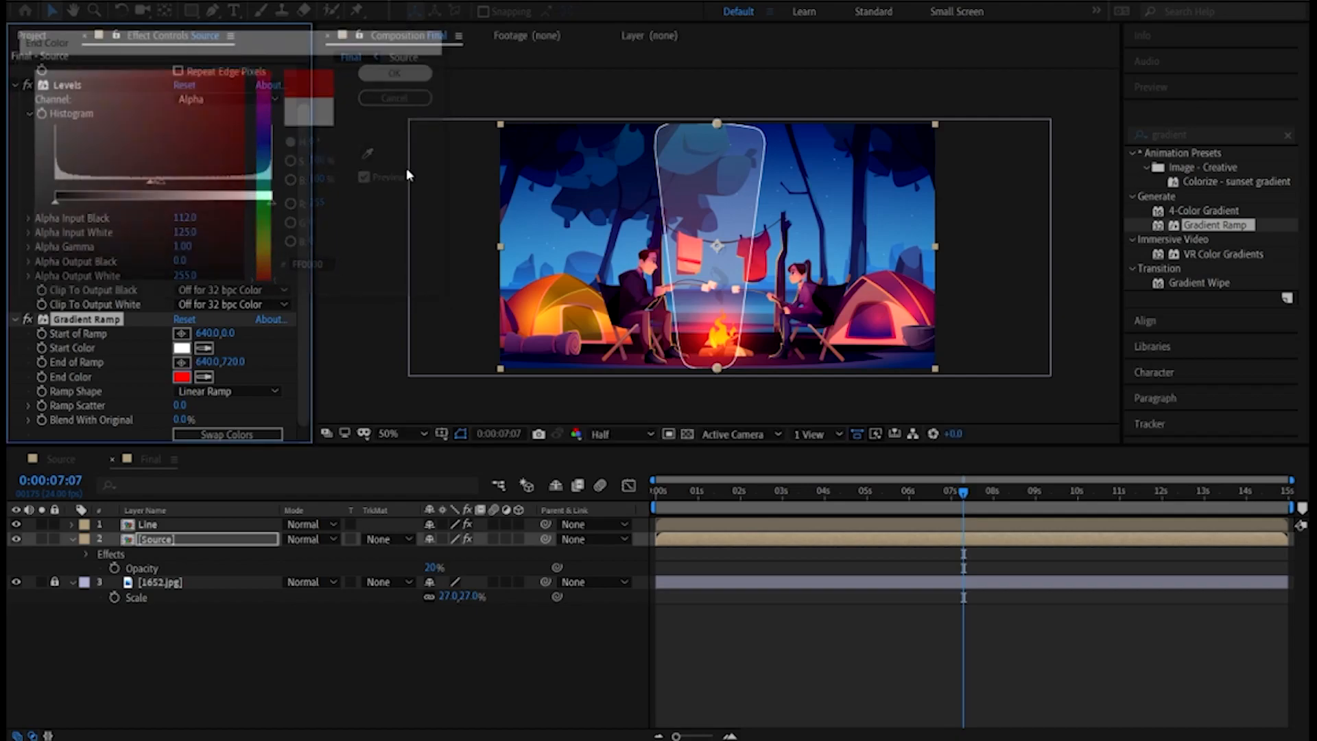
# Play the Final composition from 0:00:00:00 and examine the outlined gradient smoke, including the frame at 0:00:02:03
pyautogui.moveTo(689, 499); pyautogui.dragTo(655, 495)
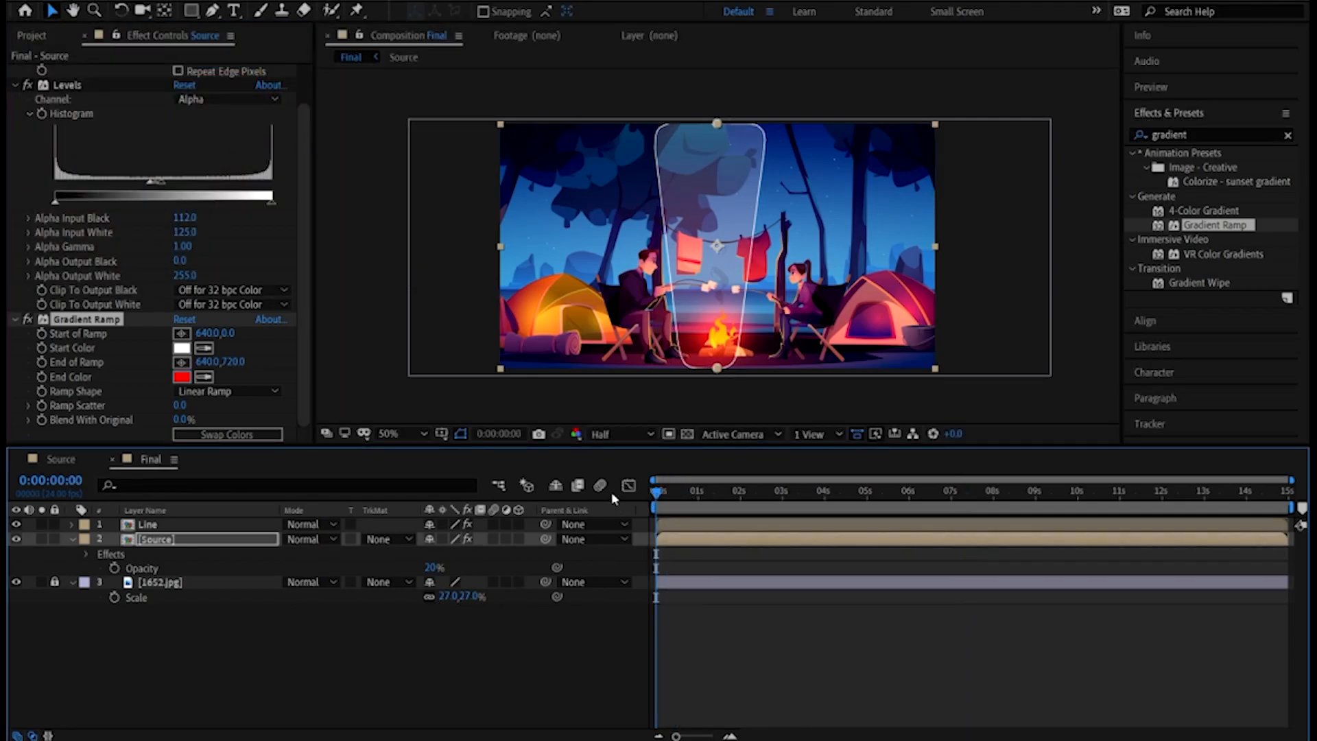
pyautogui.press('space')
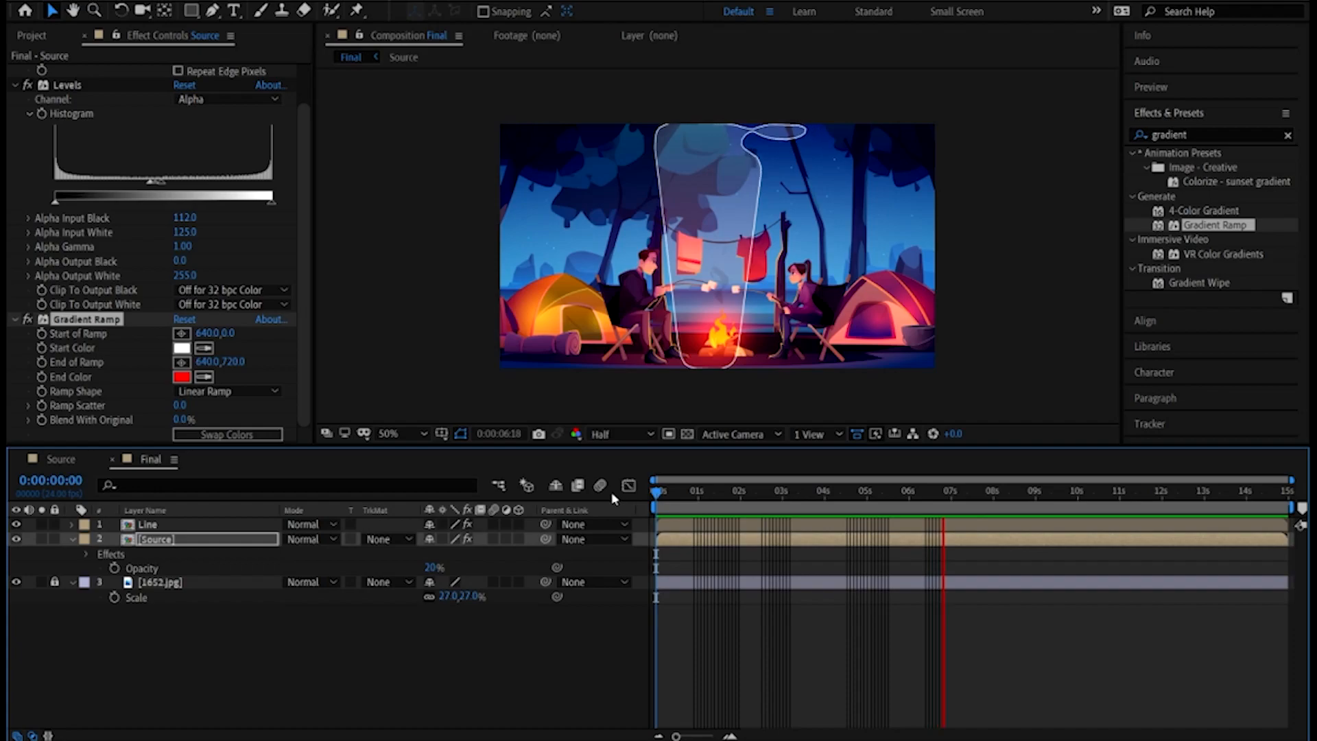
pyautogui.moveTo(731, 489)
pyautogui.mouseDown()
pyautogui.moveTo(717, 490)
pyautogui.moveTo(879, 484)
pyautogui.moveTo(745, 496)
pyautogui.mouseUp()
pyautogui.click(374, 652)
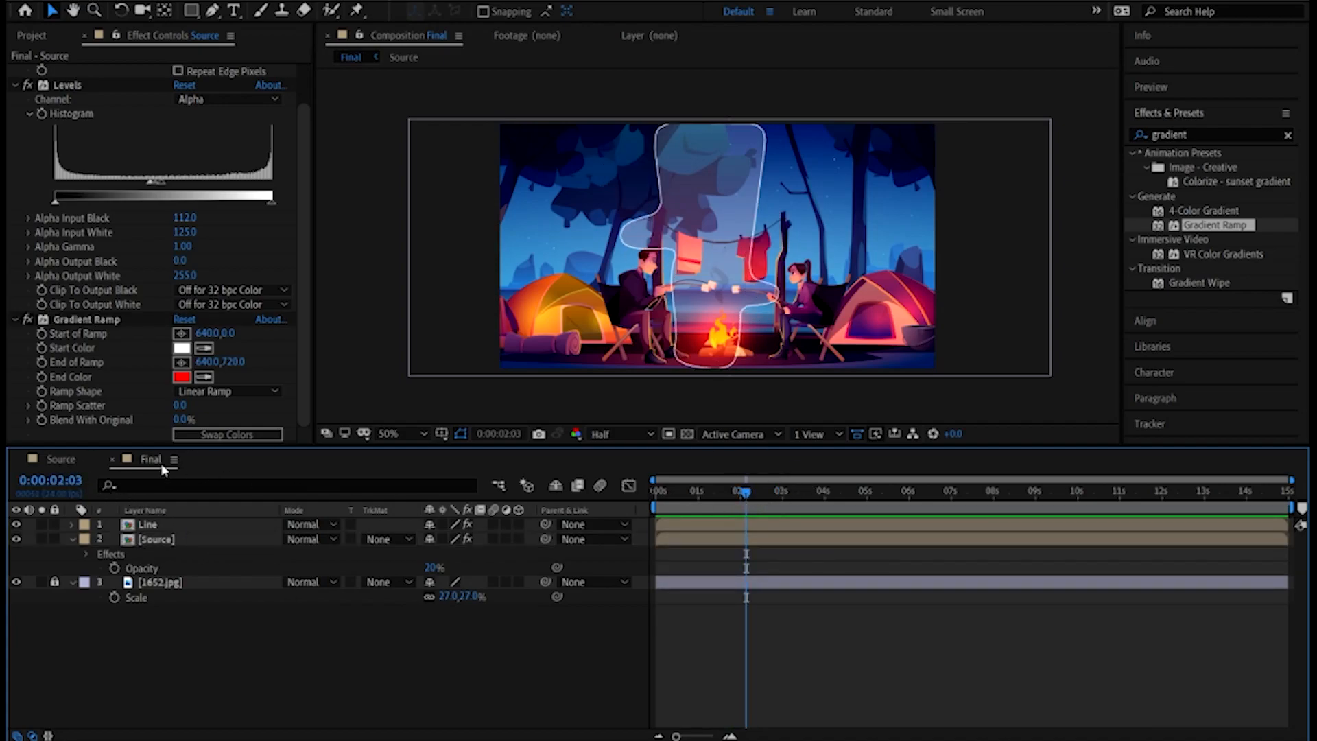
# In the Source composition at 0:00:01:07, narrow the Main shape by moving its four corner points inward with the Pen tool
pyautogui.click(56, 456)
pyautogui.click(710, 491)
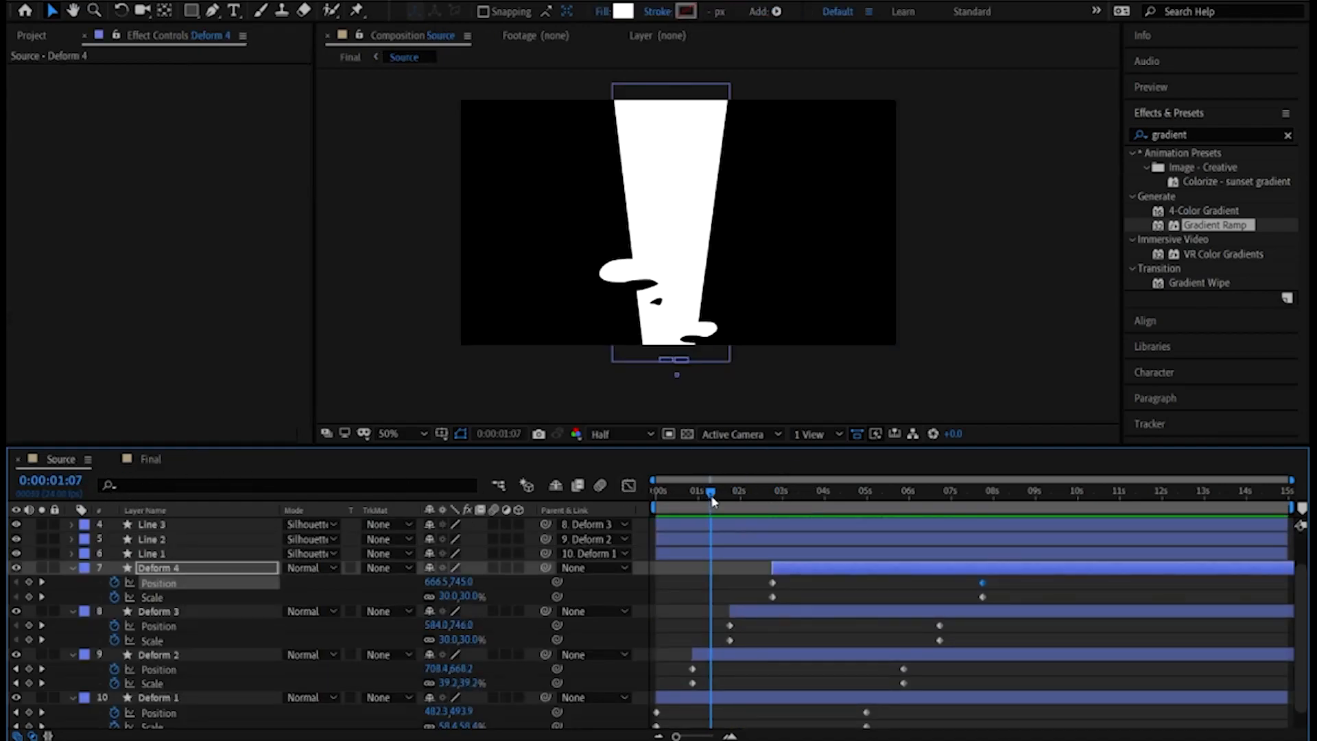
pyautogui.click(647, 108)
pyautogui.scroll(-1, 275, 657)
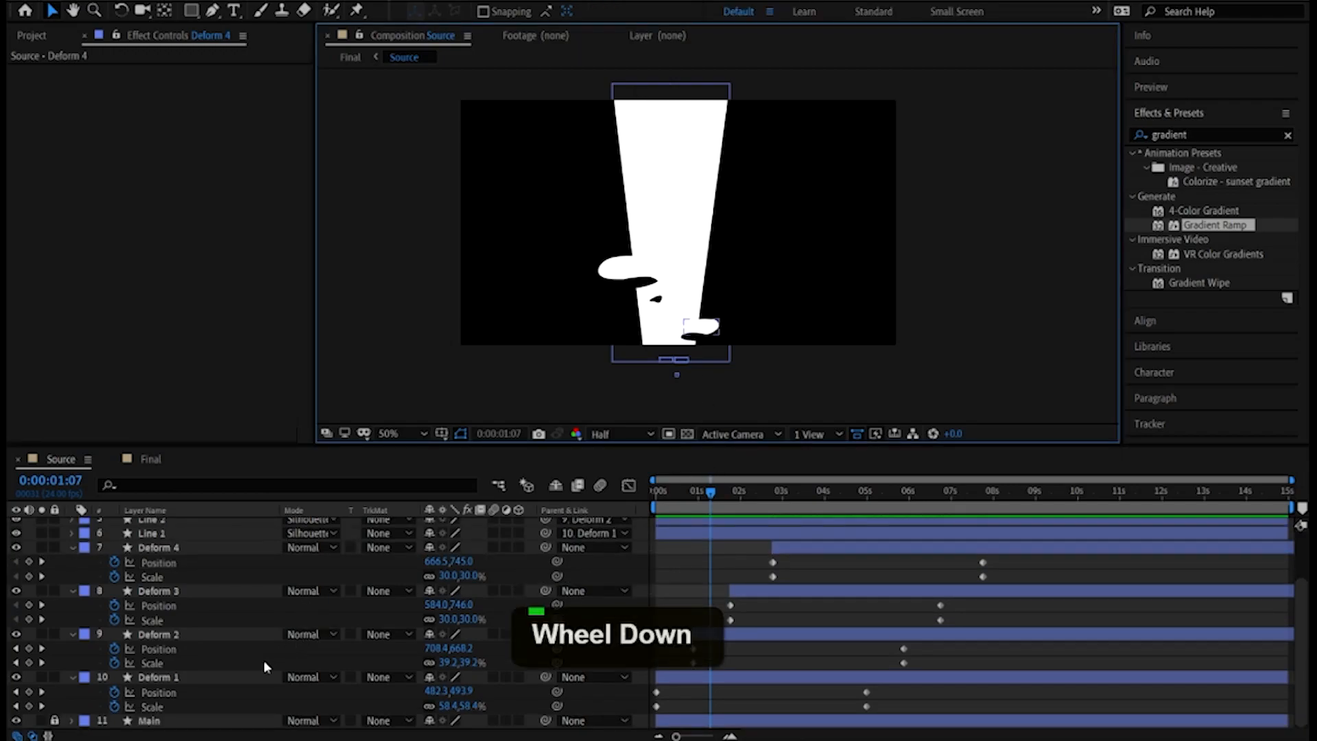
pyautogui.click(149, 720)
pyautogui.click(213, 11)
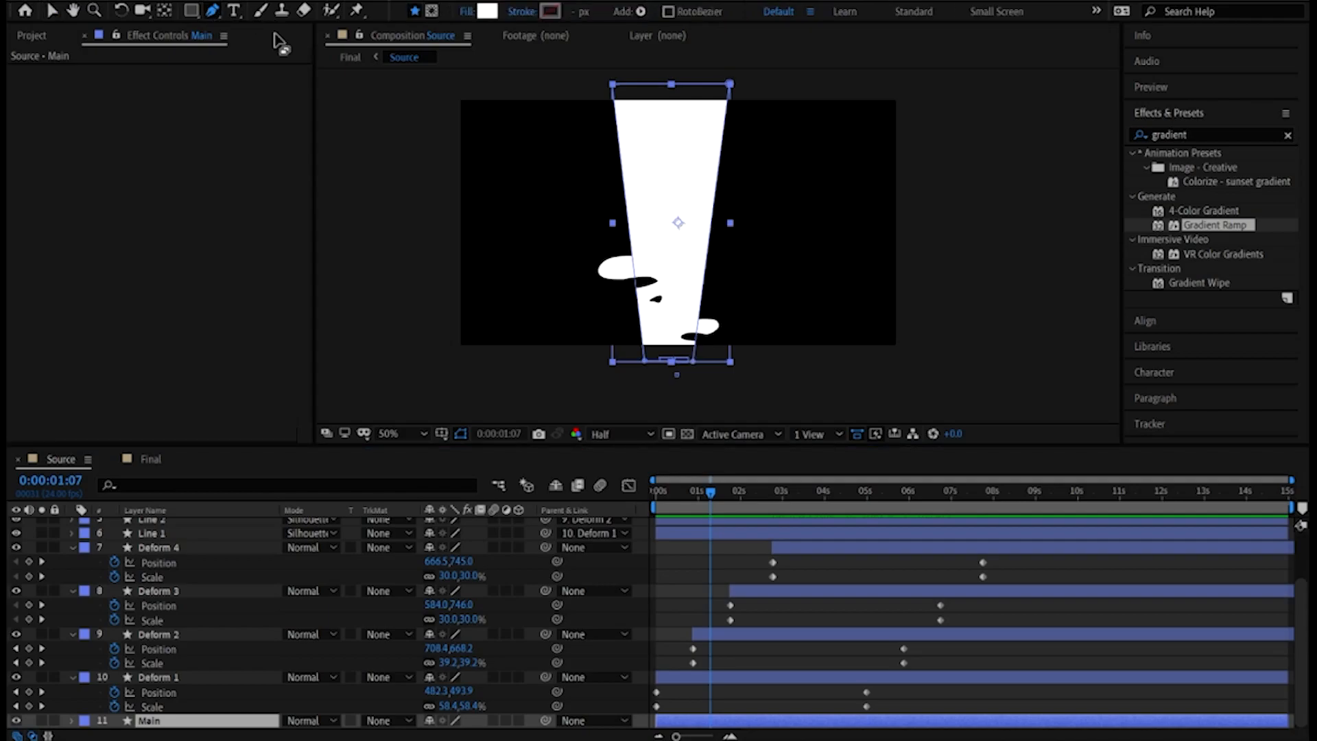
pyautogui.moveTo(644, 363); pyautogui.dragTo(651, 362)
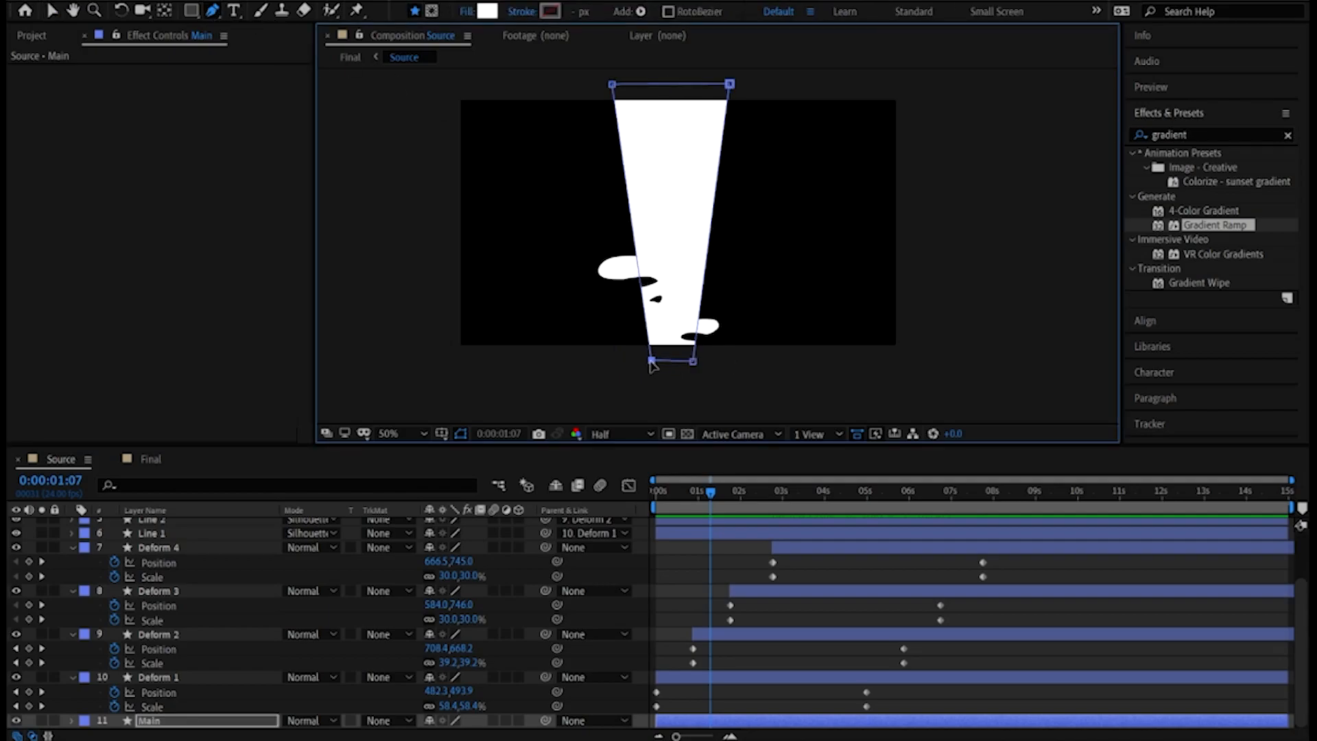
pyautogui.moveTo(612, 84); pyautogui.dragTo(637, 84)
pyautogui.moveTo(730, 84); pyautogui.dragTo(721, 85)
pyautogui.moveTo(693, 363); pyautogui.dragTo(689, 362)
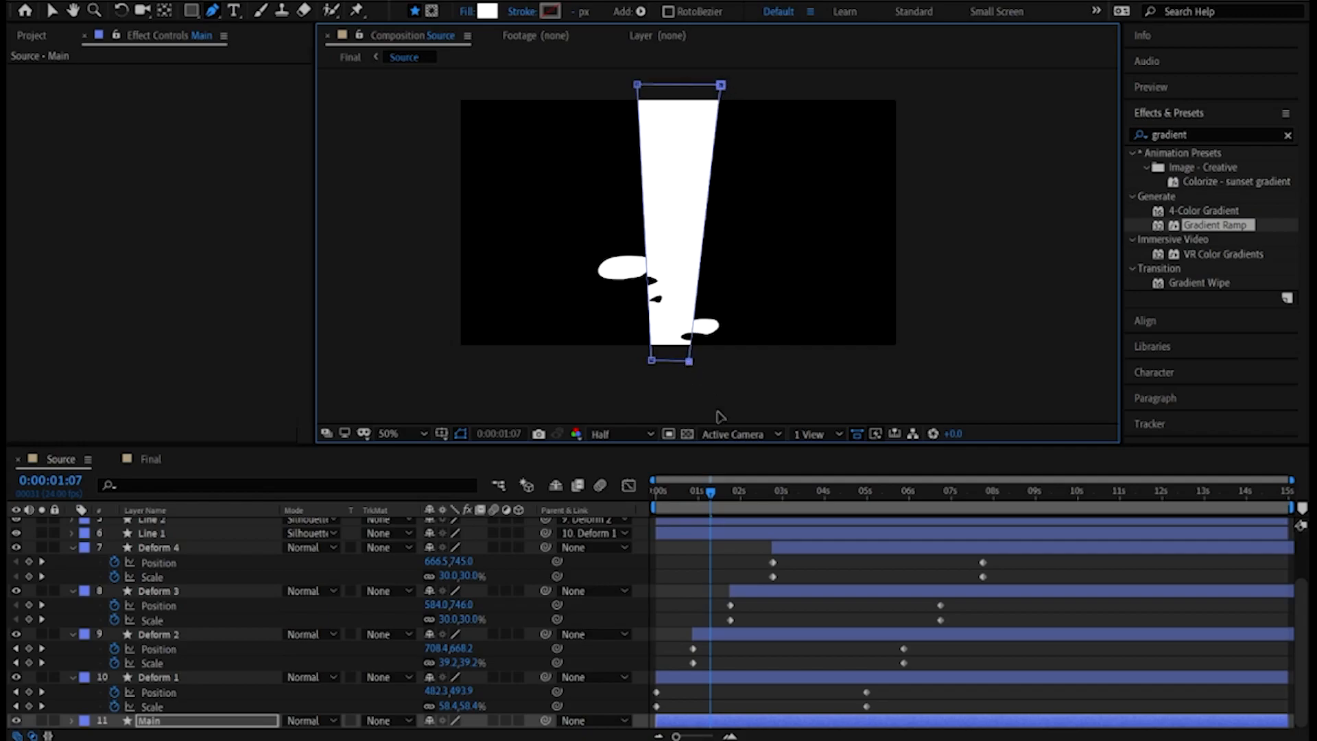
# Play the Final composition from 0:00:00:00 and examine the narrower smoke column, including the frame at 0:00:07:19
pyautogui.click(151, 459)
pyautogui.moveTo(693, 497); pyautogui.dragTo(655, 501)
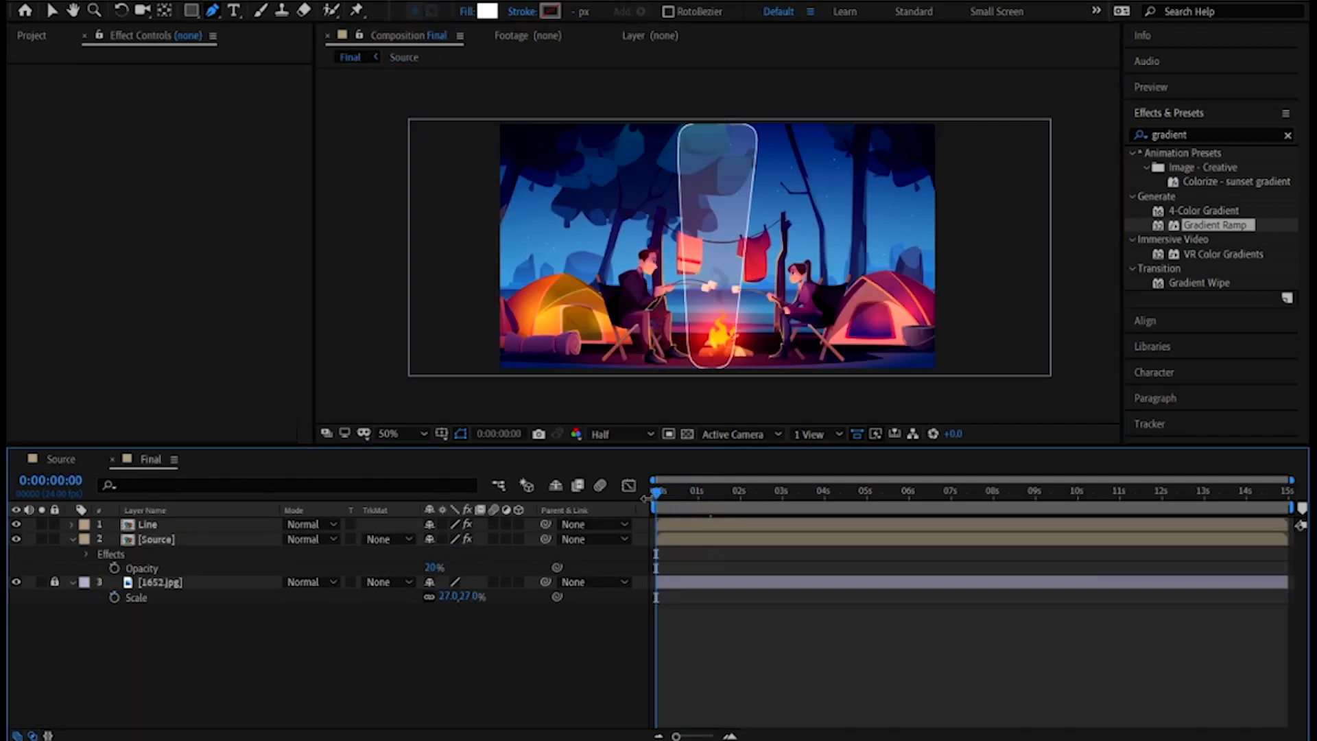
pyautogui.press('space')
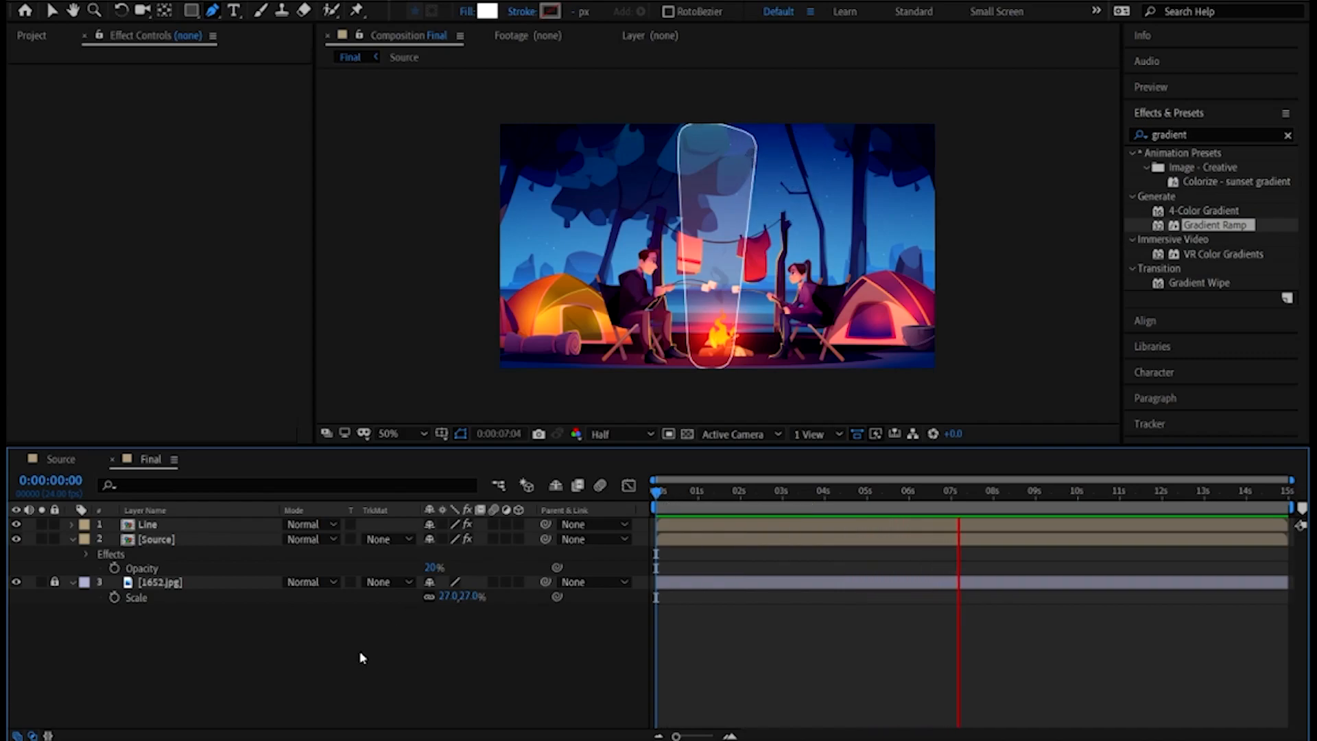
pyautogui.click(987, 488)
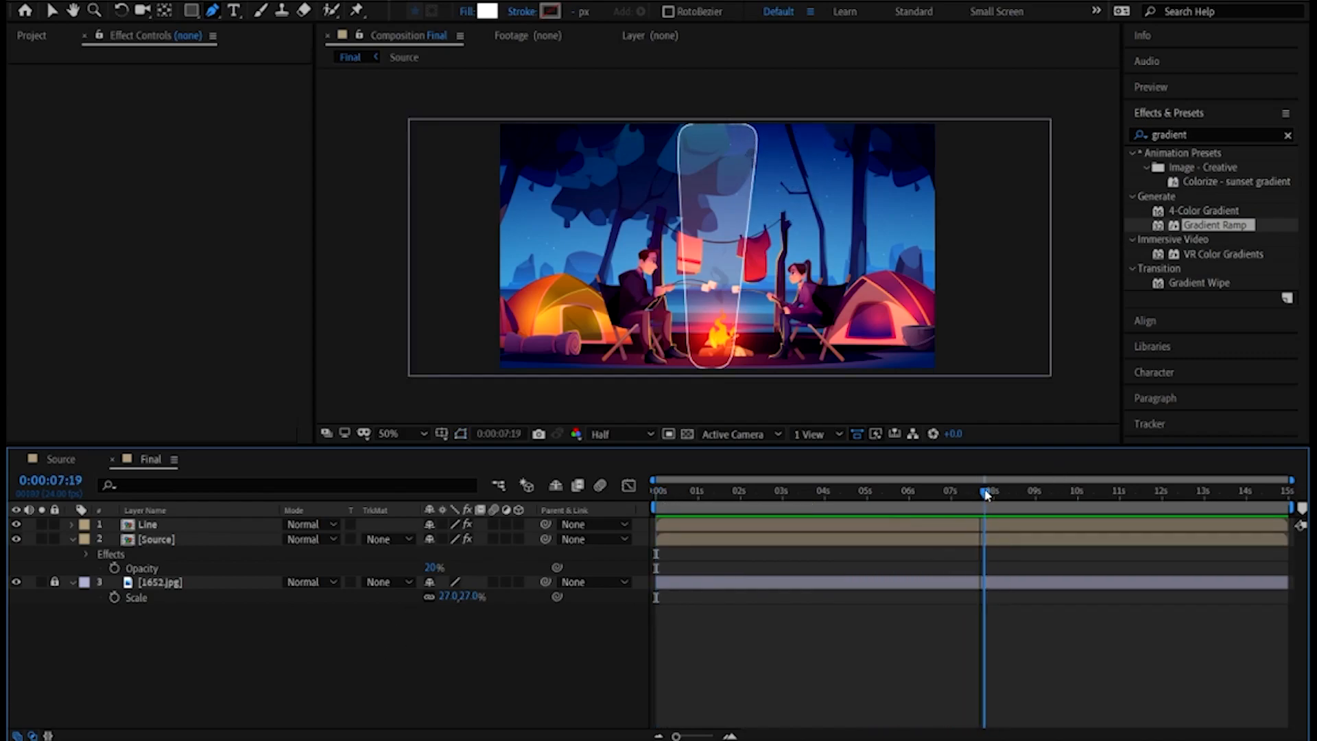
# Move the Line and Source layers together up and slightly right so the base of the smoke sits on the campfire
pyautogui.click(160, 526)
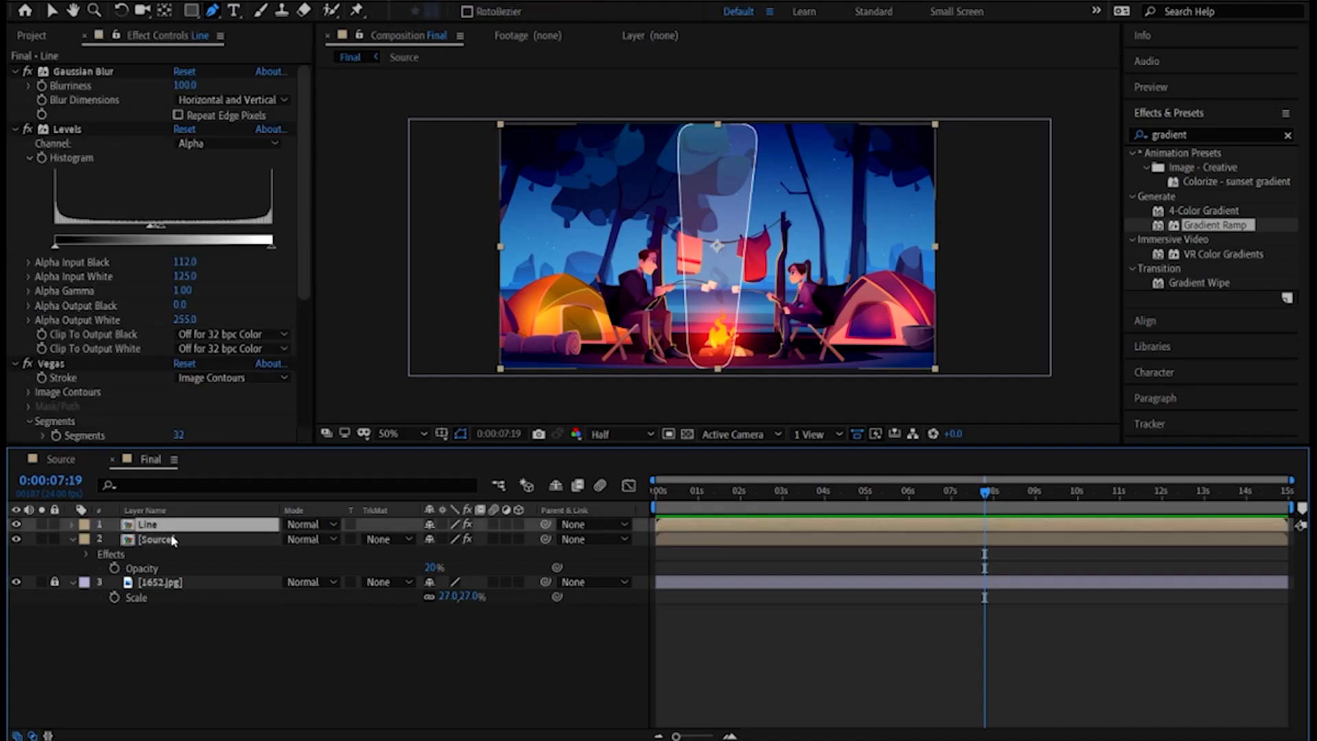
pyautogui.keyDown('shift'); pyautogui.click(168, 539); pyautogui.keyUp('shift')
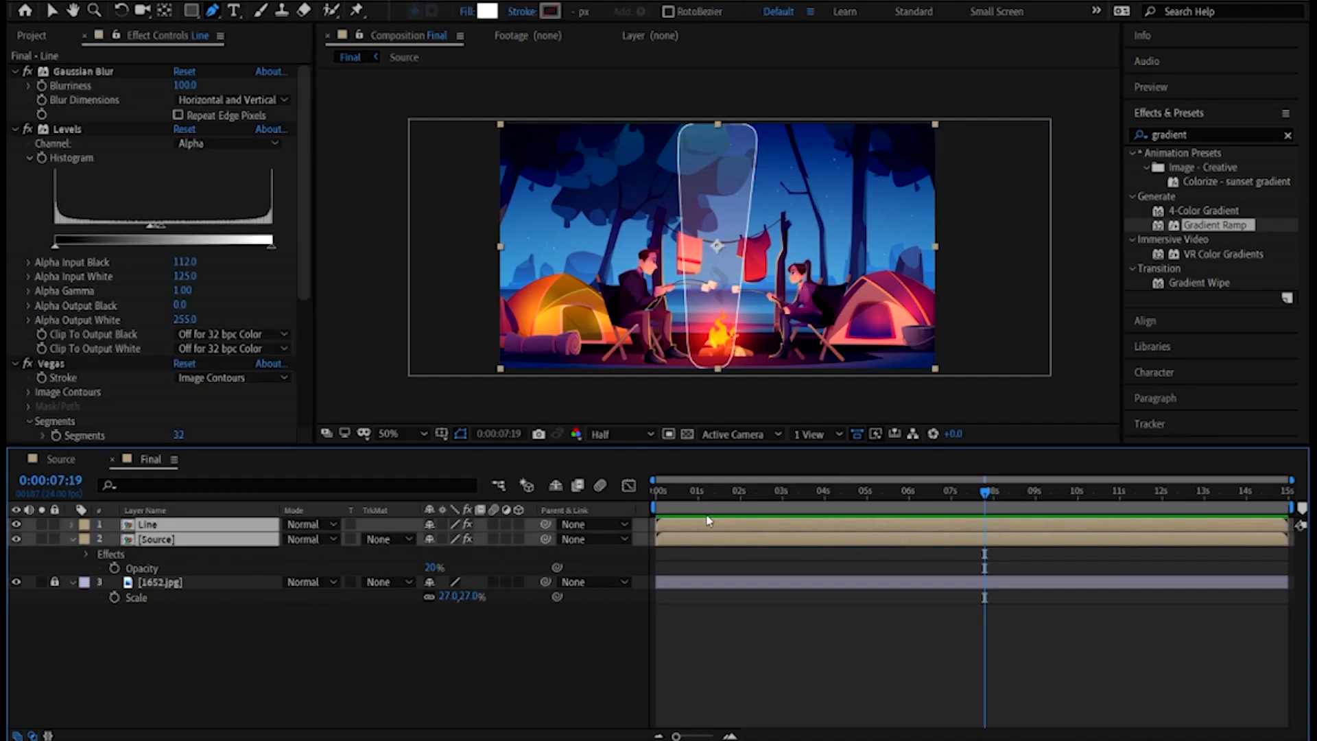
pyautogui.click(55, 12)
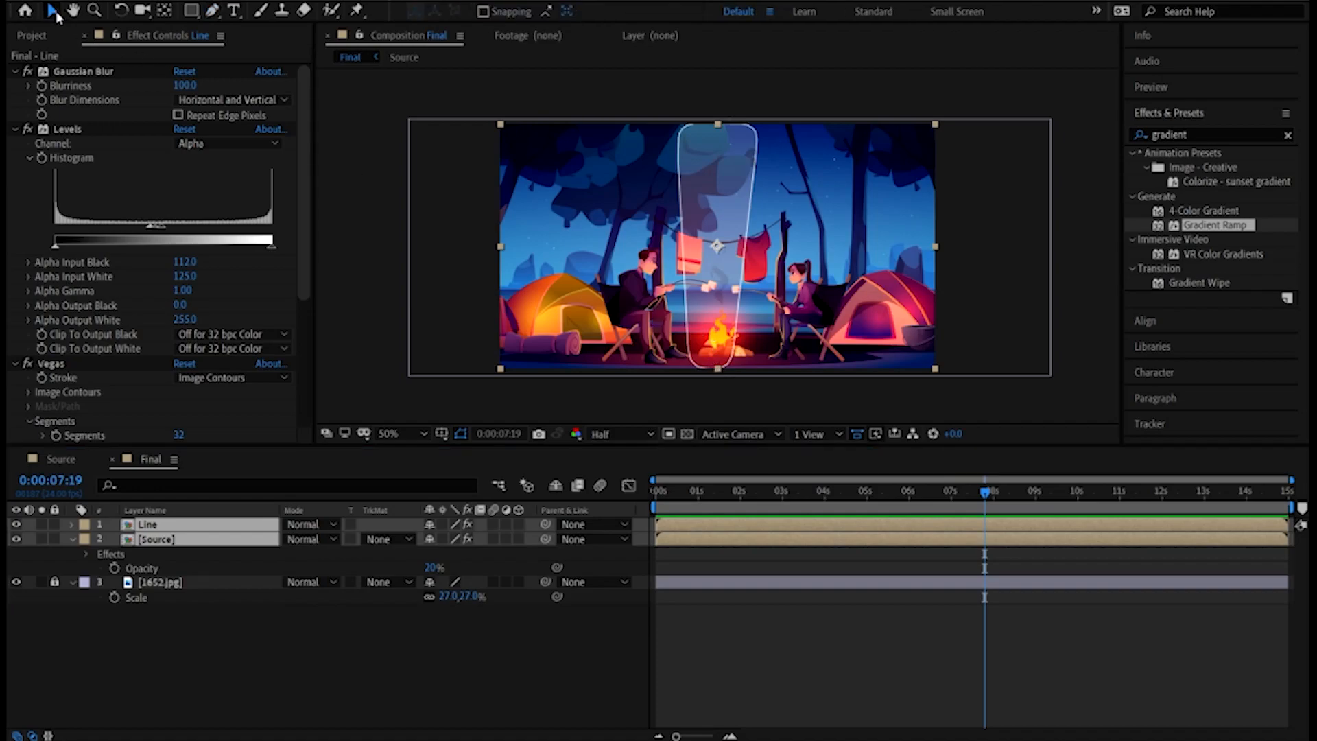
pyautogui.moveTo(724, 353); pyautogui.dragTo(737, 326)
pyautogui.scroll(1, 729, 365)
pyautogui.press('space')
pyautogui.moveTo(747, 385); pyautogui.dragTo(738, 294)
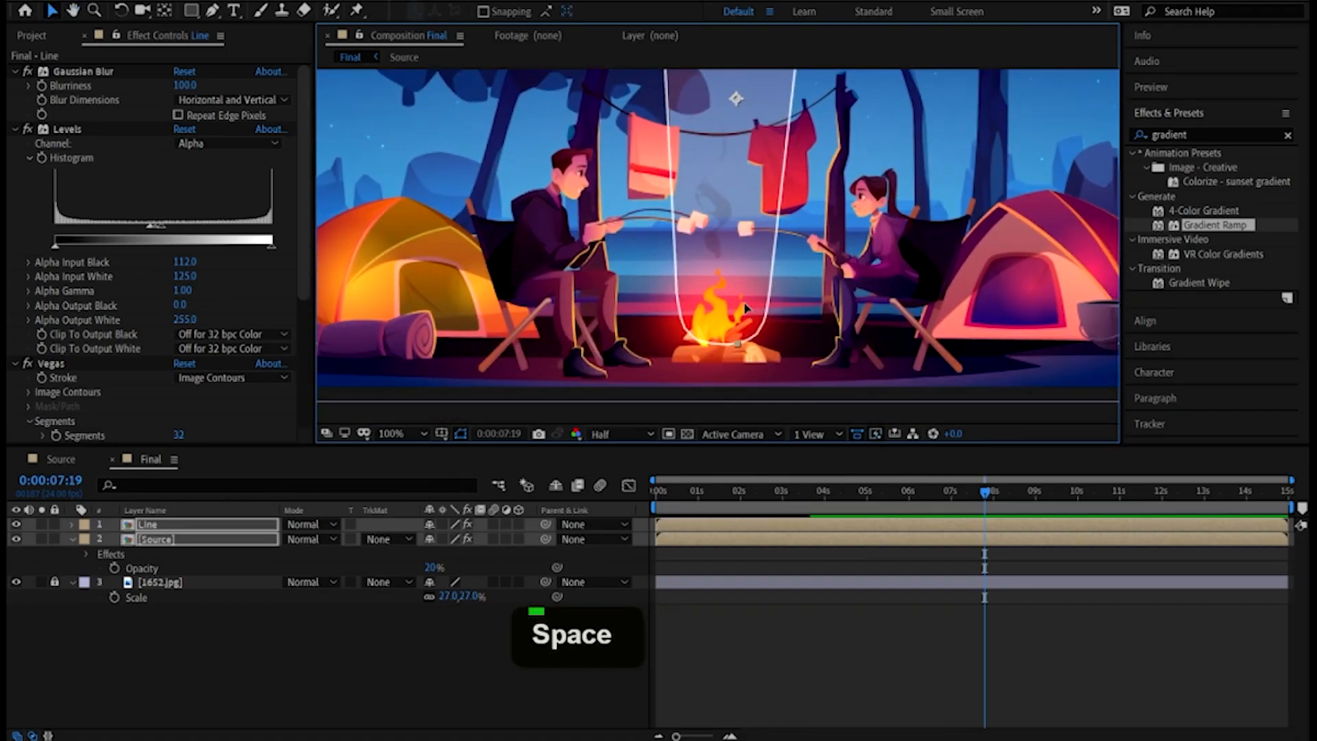
pyautogui.scroll(-2, 732, 307)
pyautogui.press('space')
pyautogui.moveTo(730, 303); pyautogui.dragTo(733, 377)
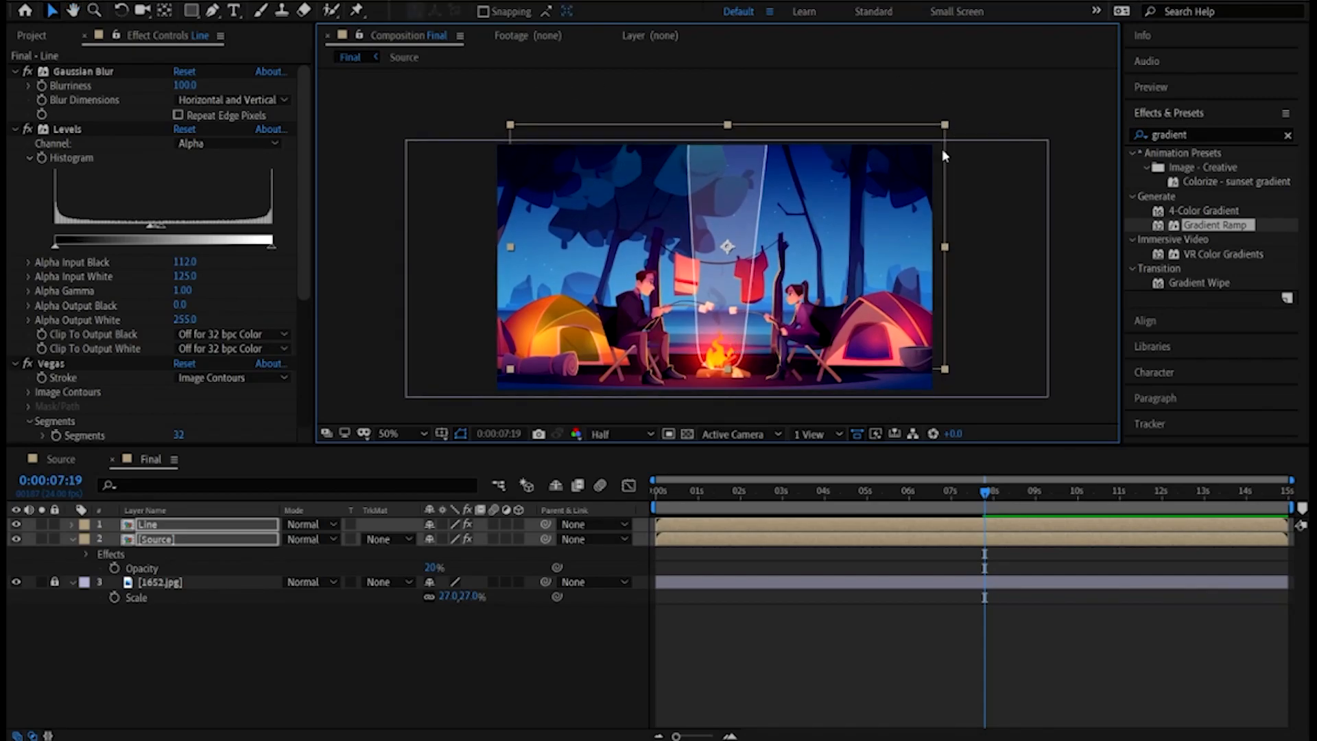
# Play the repositioned smoke from 0:00:00:00 and scrub back to 0:00:06:03 to find where its motion ends
pyautogui.moveTo(905, 488); pyautogui.dragTo(599, 498)
pyautogui.press('space')
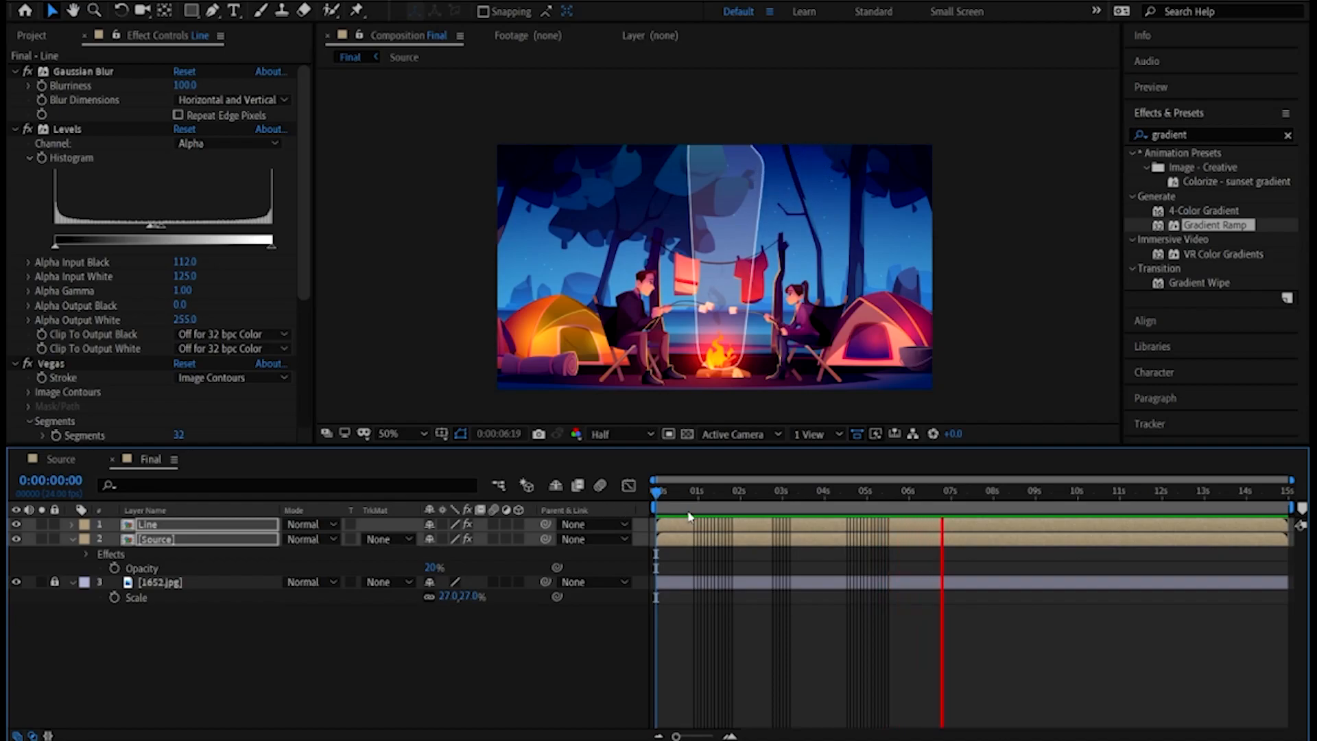
pyautogui.press('space')
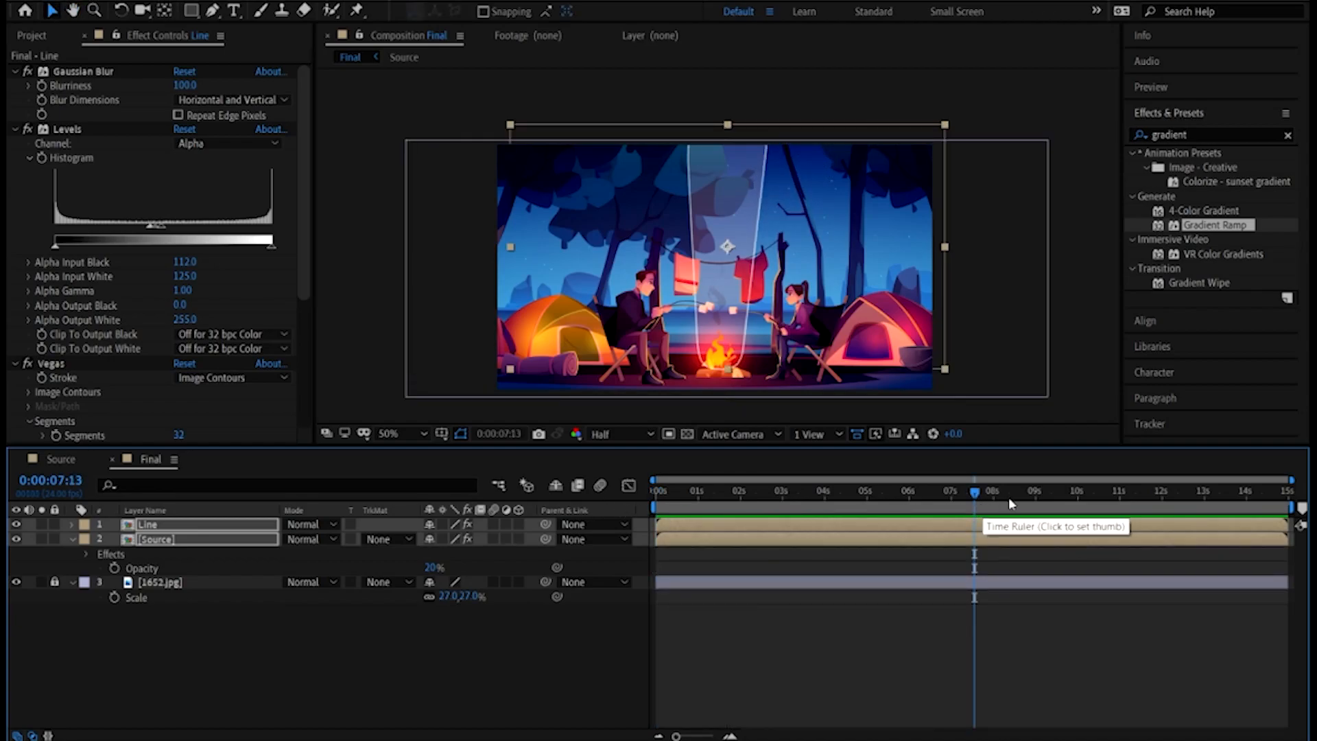
pyautogui.moveTo(1071, 496); pyautogui.dragTo(889, 514)
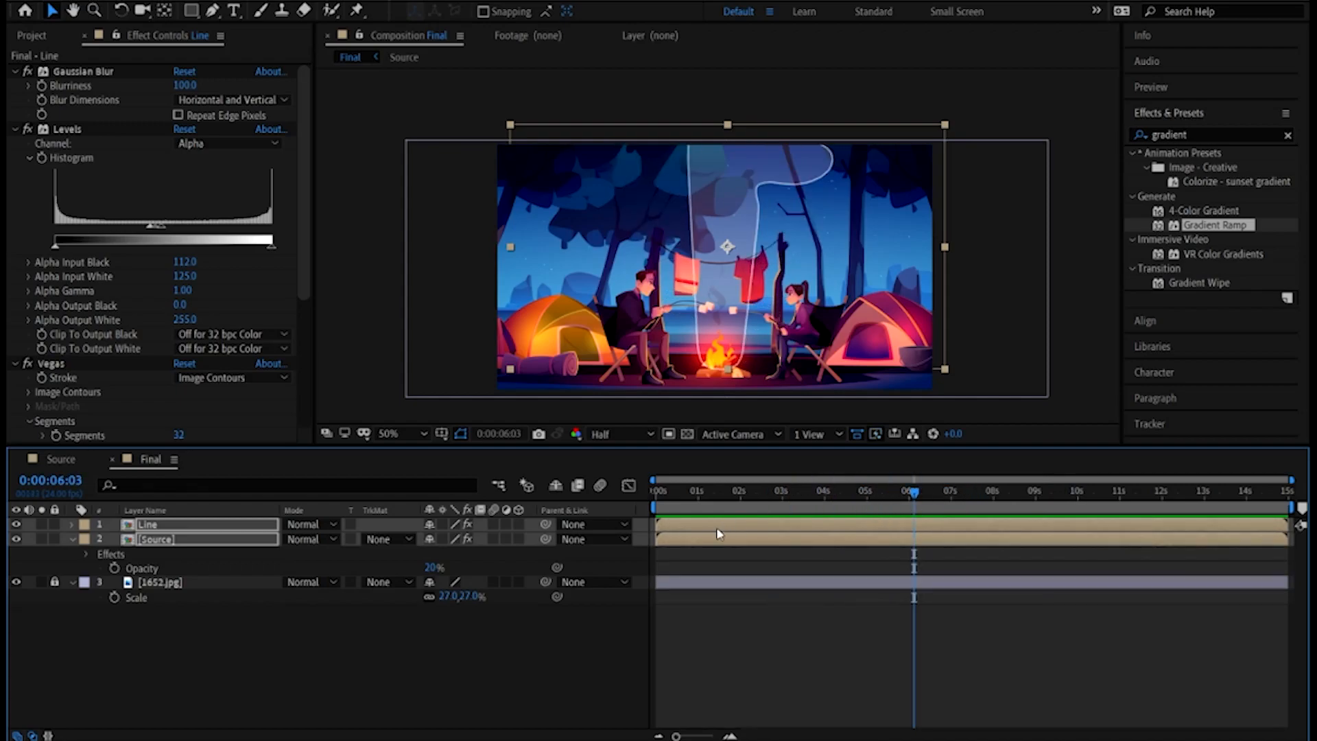
# Set the Final composition's duration to 0:00:10:00 in its Composition Settings
pyautogui.click(109, 1)
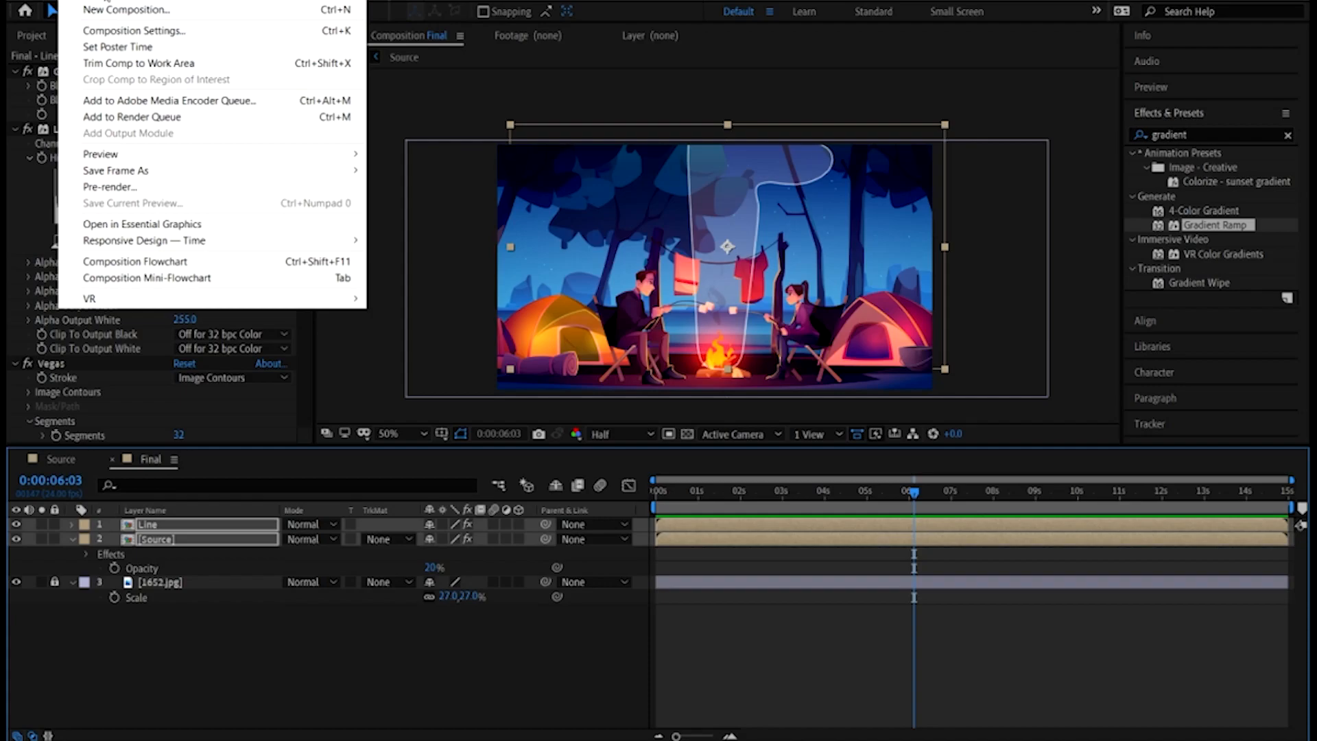
pyautogui.click(191, 30)
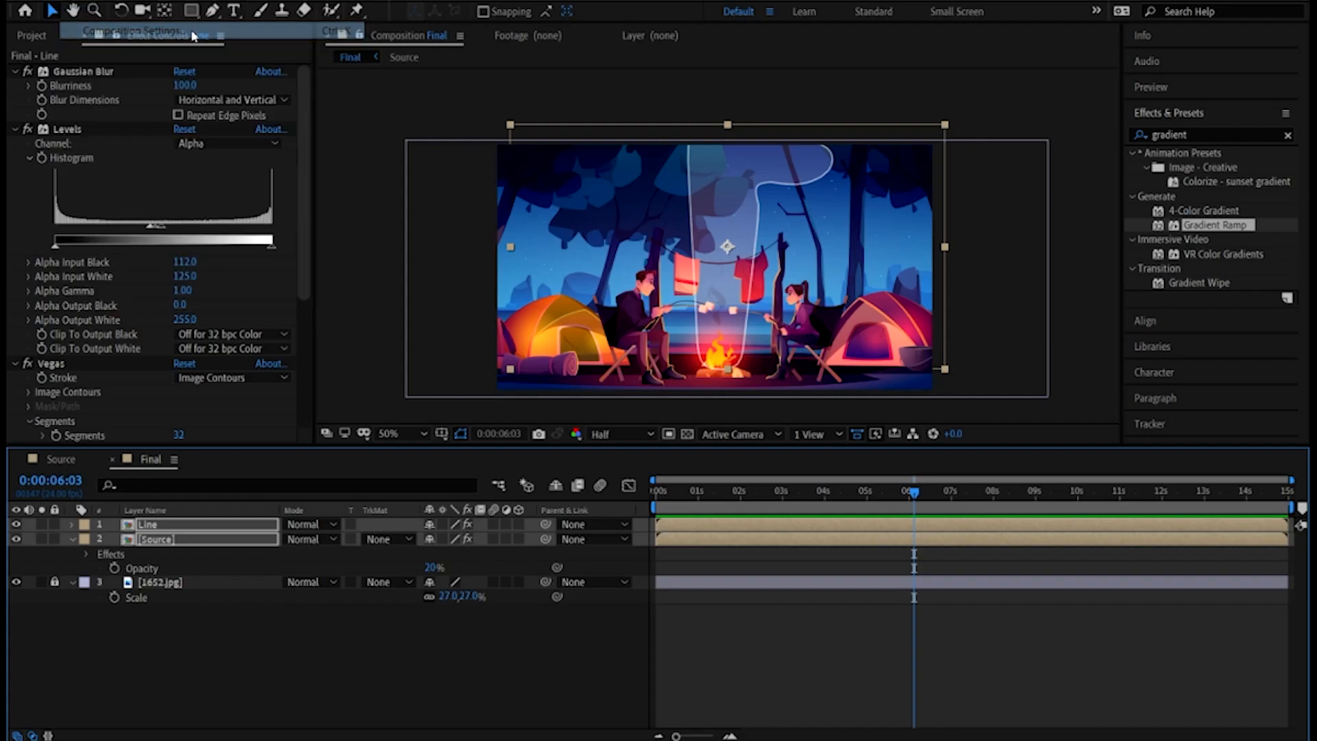
pyautogui.moveTo(542, 124); pyautogui.dragTo(738, 99)
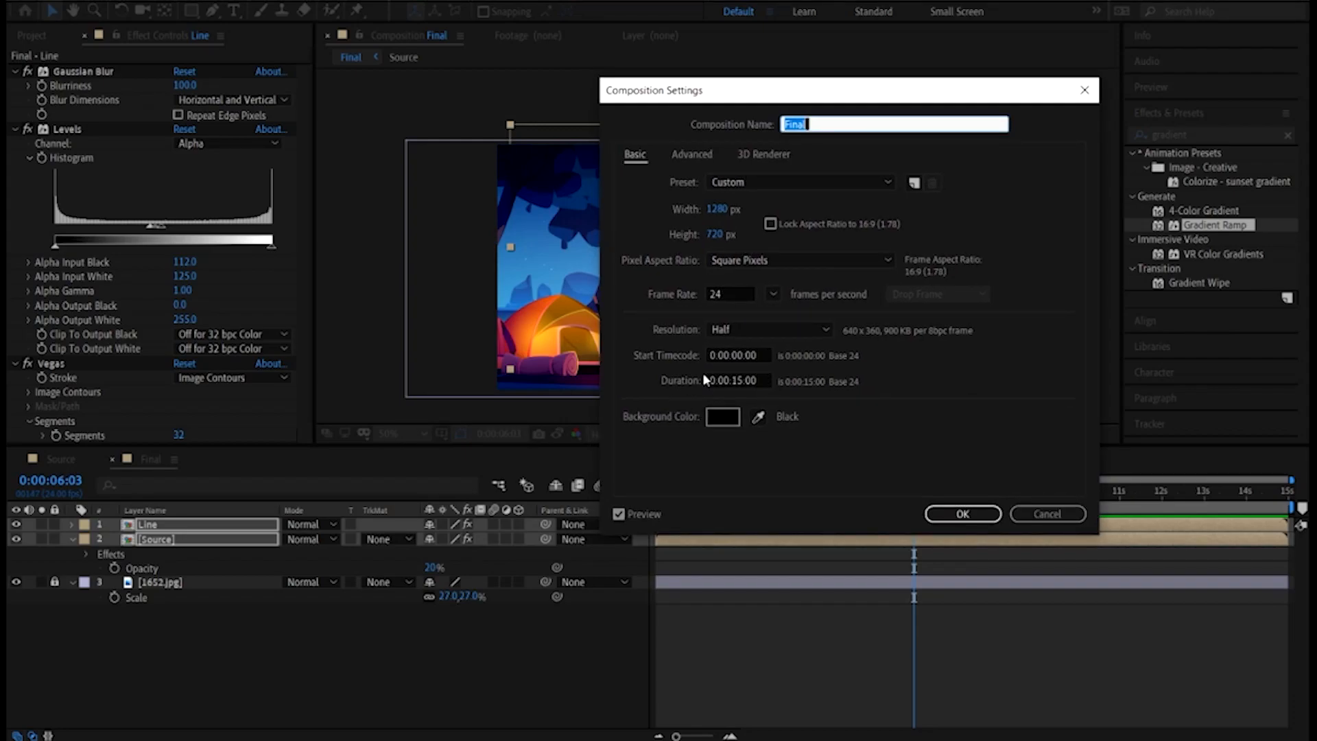
pyautogui.click(765, 379)
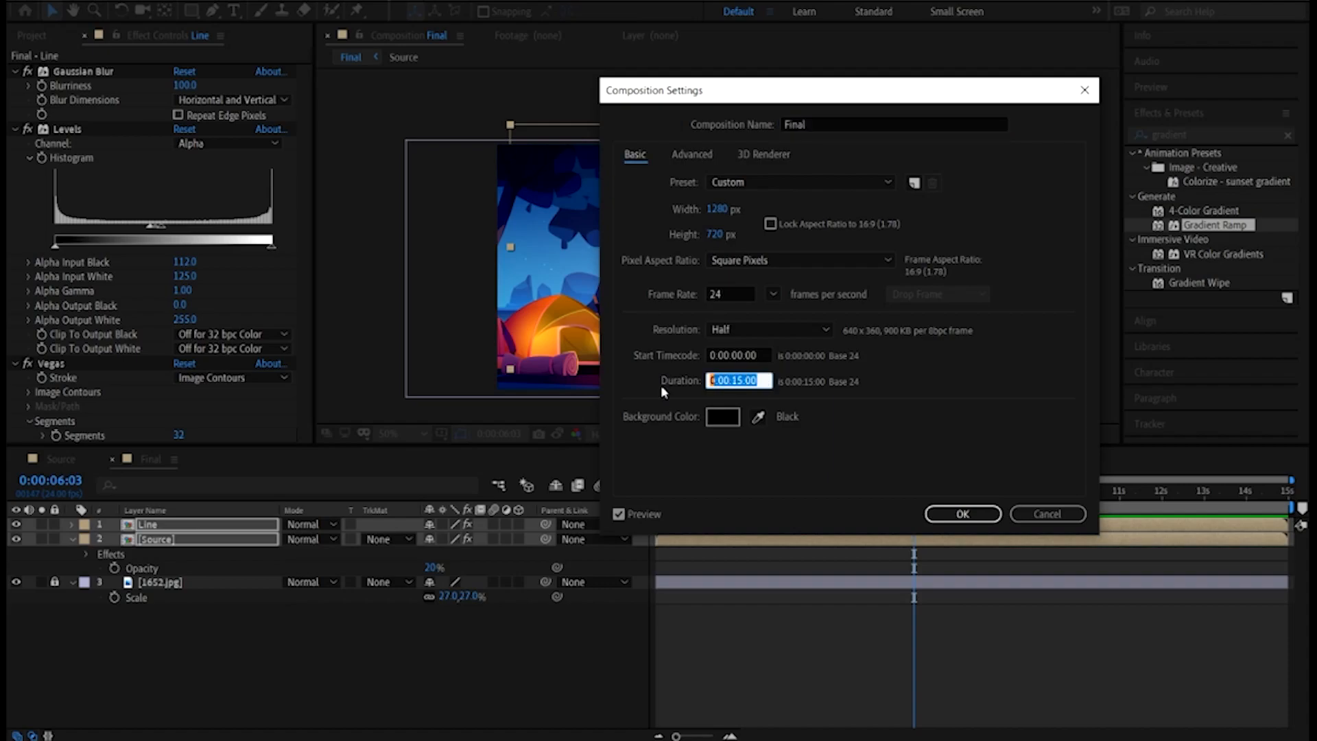
pyautogui.write('1000')
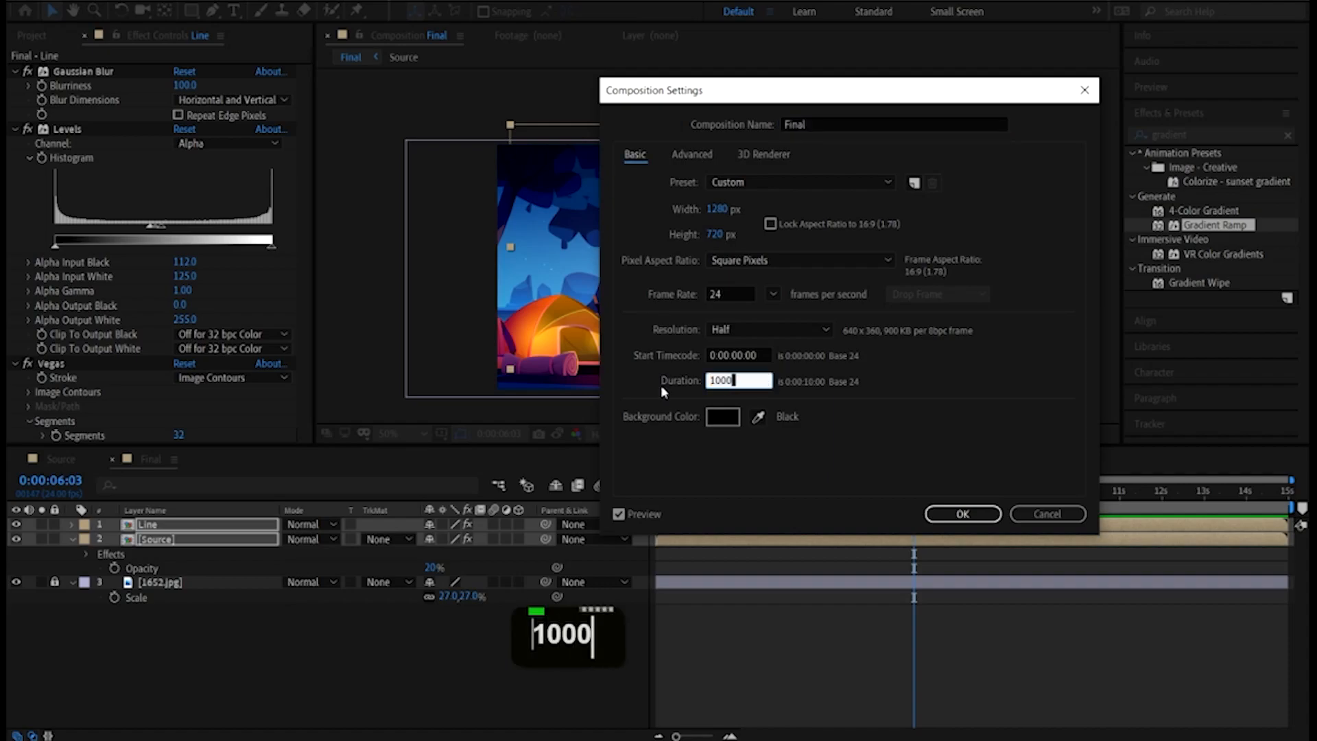
pyautogui.click(960, 515)
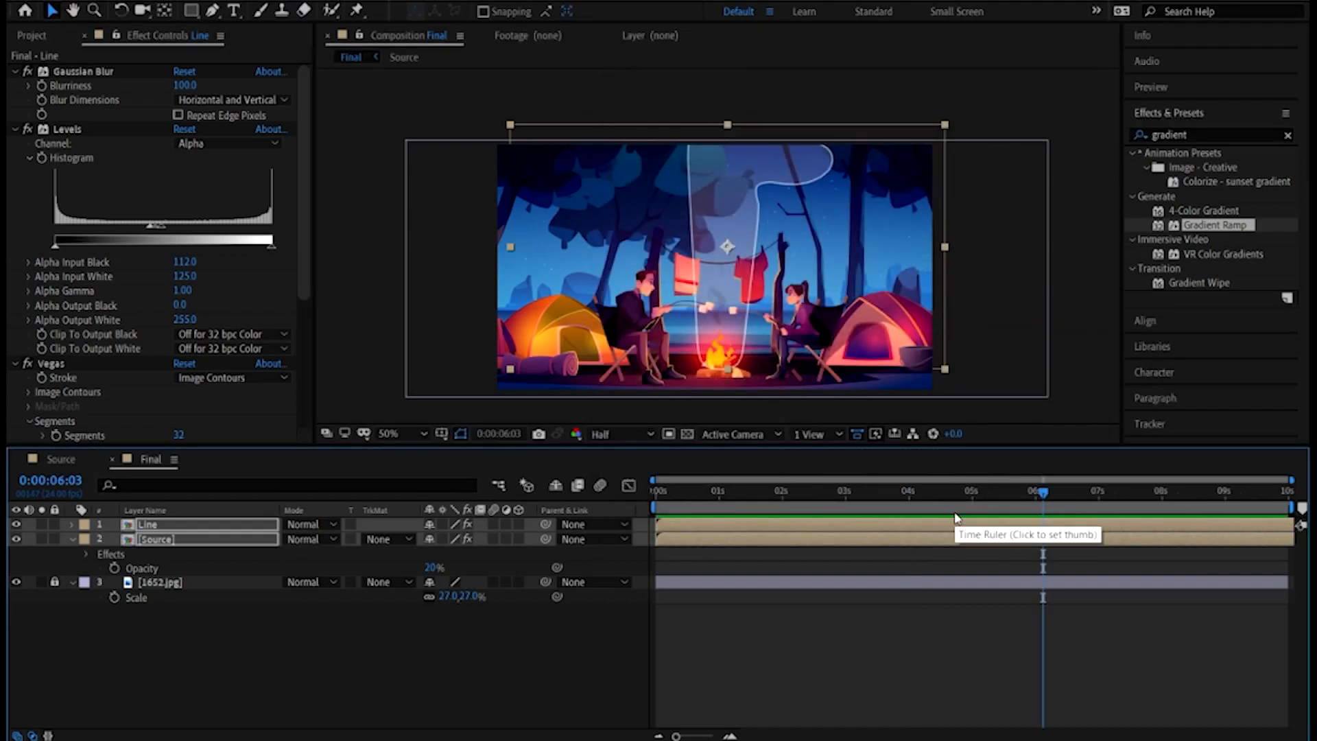
# Preview the shortened Final composition, inspect the Source shapes up to 0:00:07:02, and check the Final frame at 0:00:01:12
pyautogui.press('KP_0')
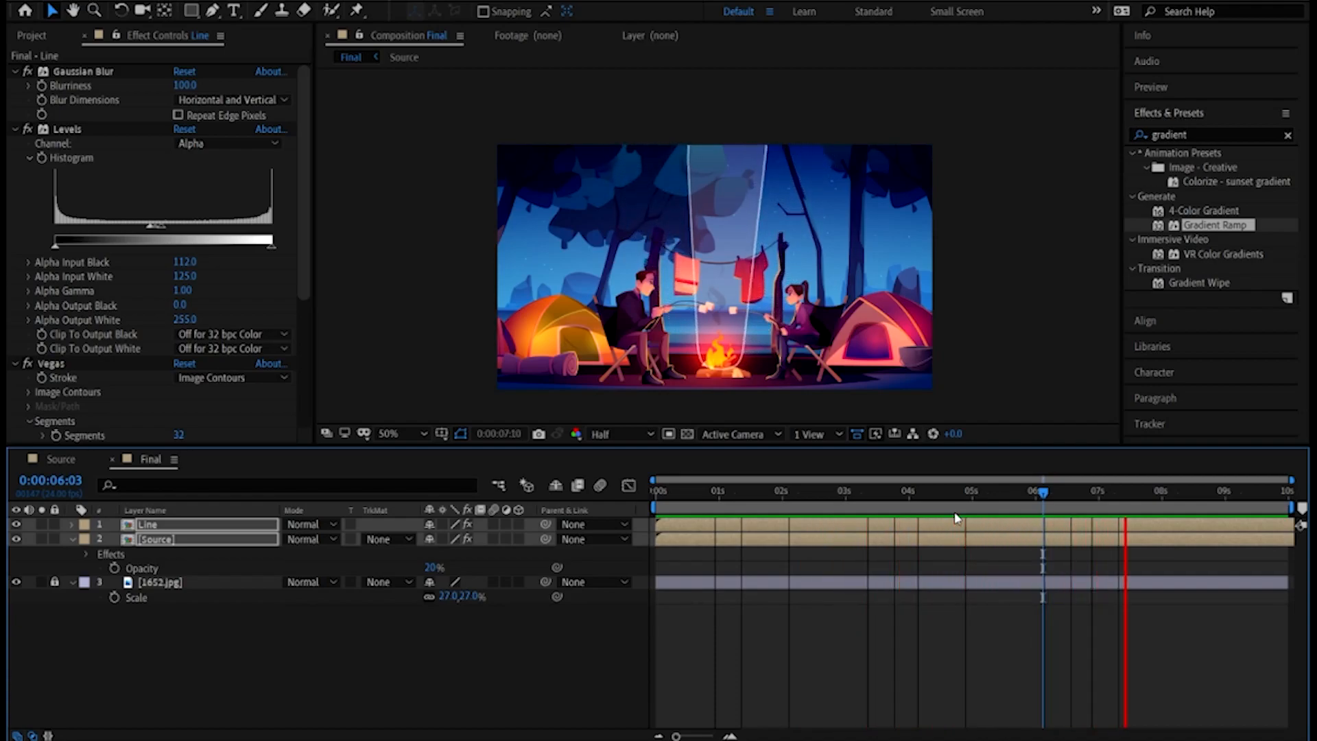
pyautogui.click(85, 462)
pyautogui.moveTo(758, 488); pyautogui.dragTo(955, 492)
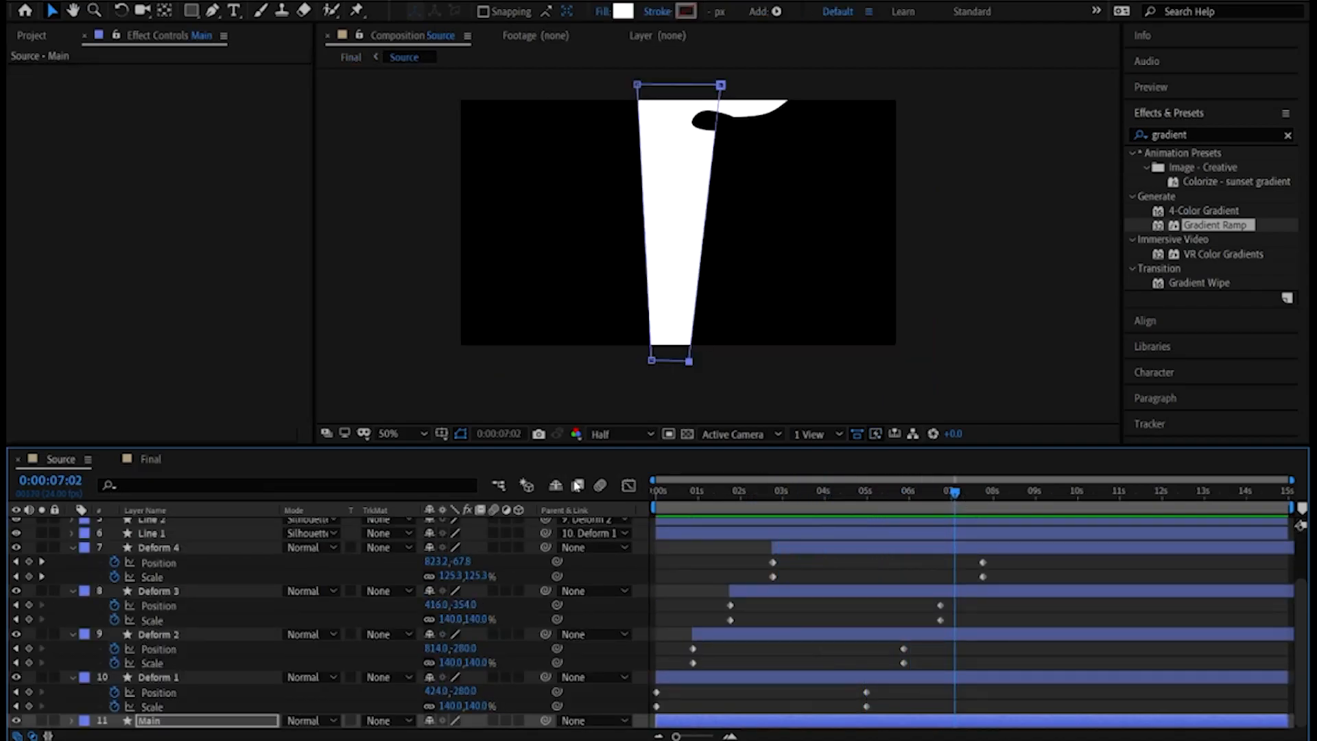
pyautogui.click(152, 461)
pyautogui.moveTo(827, 492); pyautogui.dragTo(759, 523)
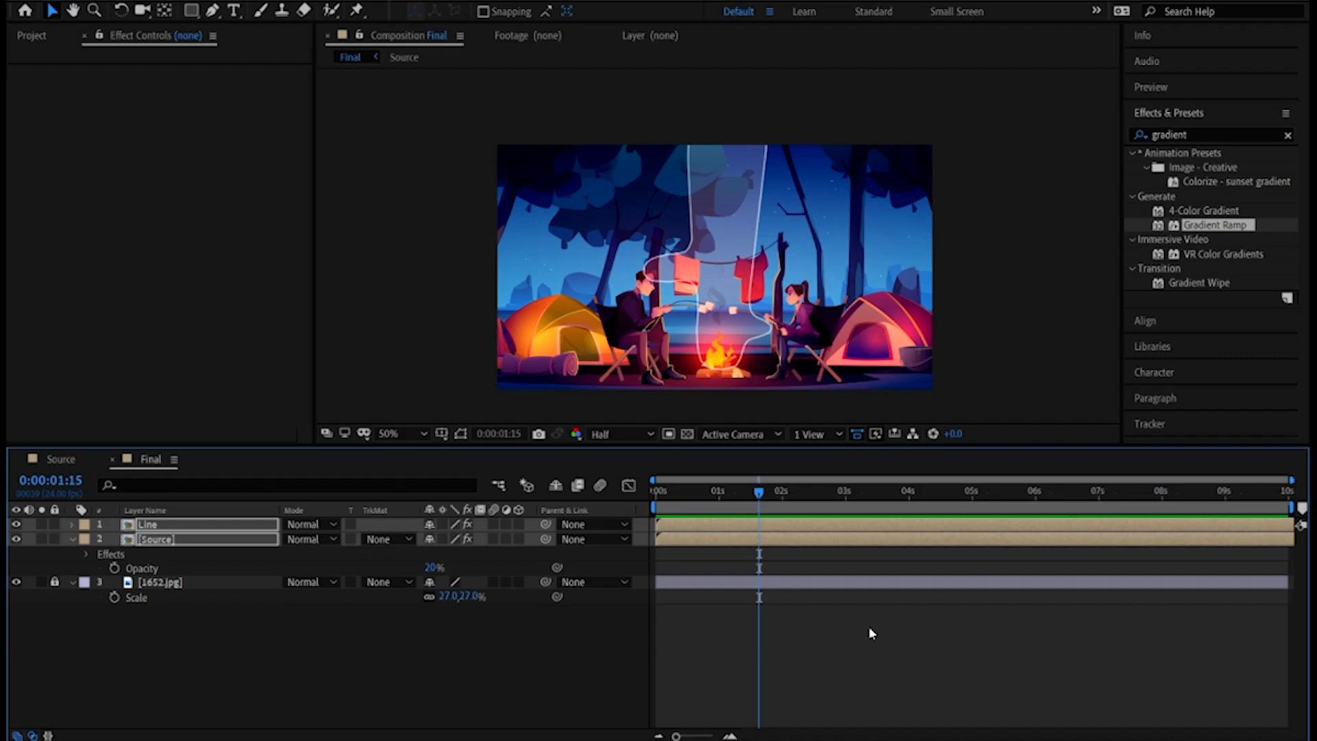
pyautogui.moveTo(758, 492); pyautogui.dragTo(751, 499)
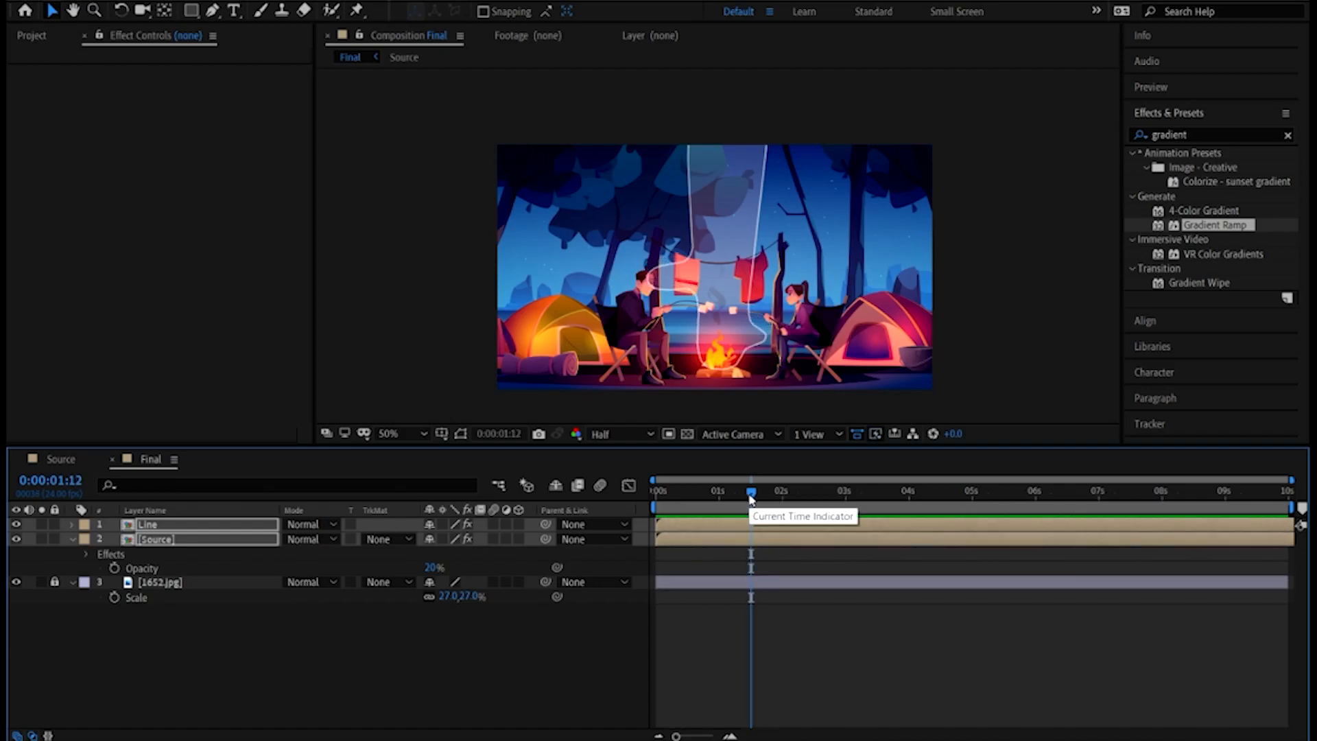